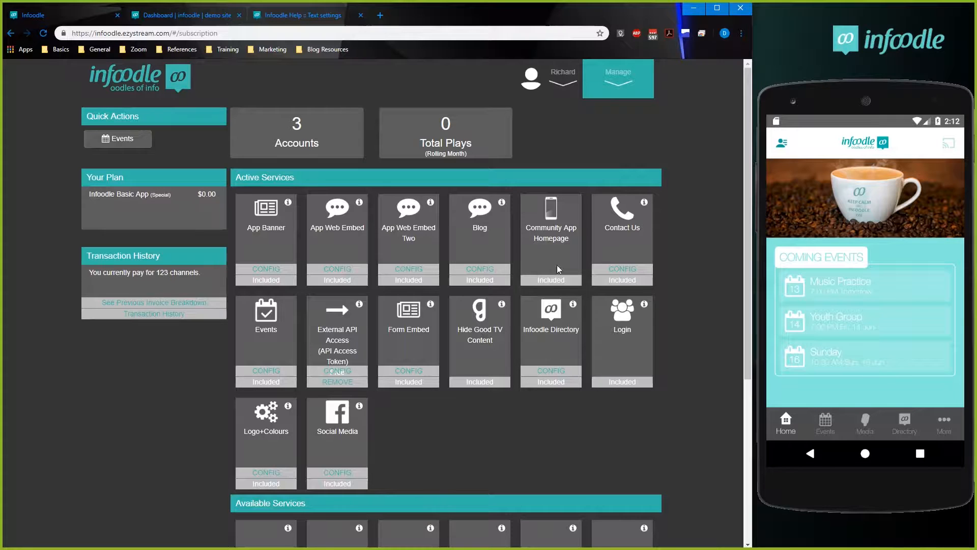
Review the active service descriptions, the available add-on services, and the App Banner configuration of the current channel.
drag(597, 300, 627, 337)
mouse_move(288, 202)
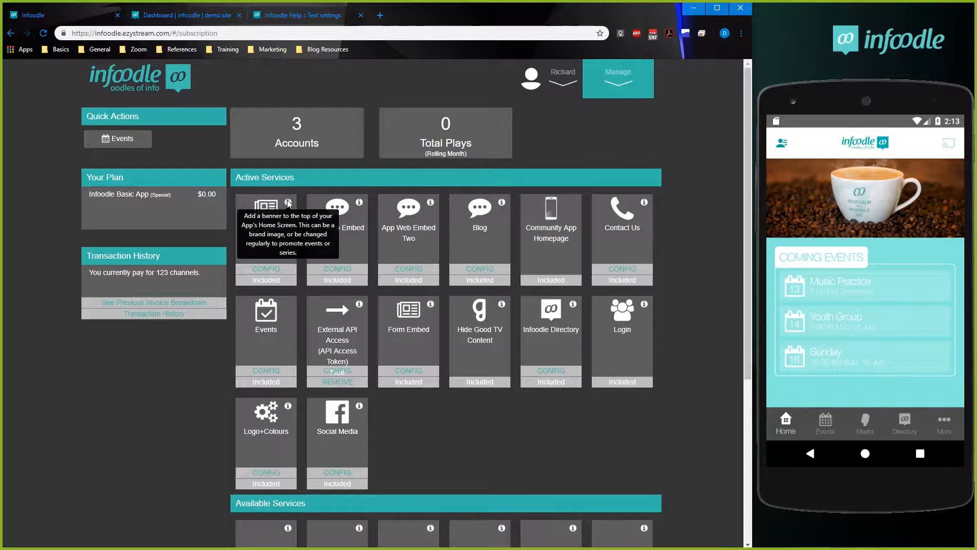
mouse_move(360, 206)
scroll(599, 396, down, 5)
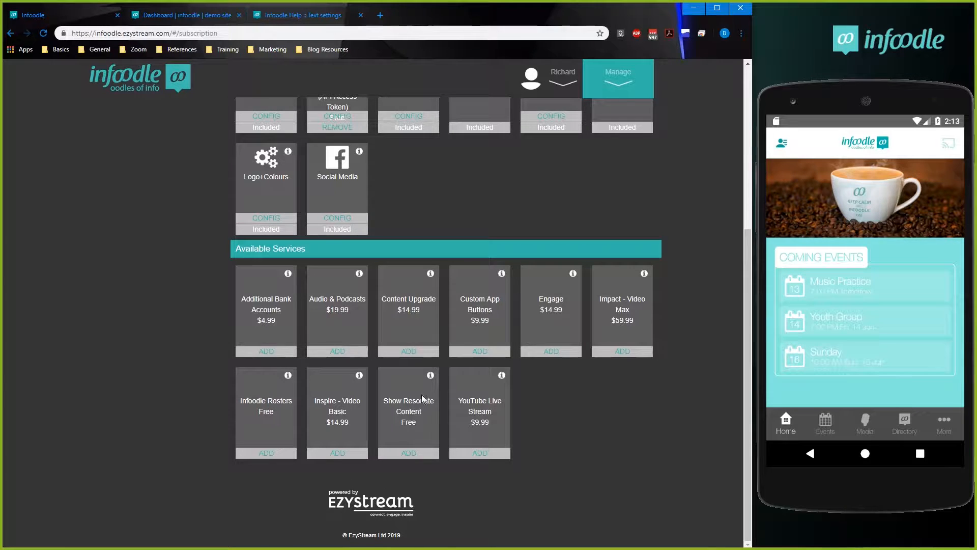
scroll(459, 431, up, 5)
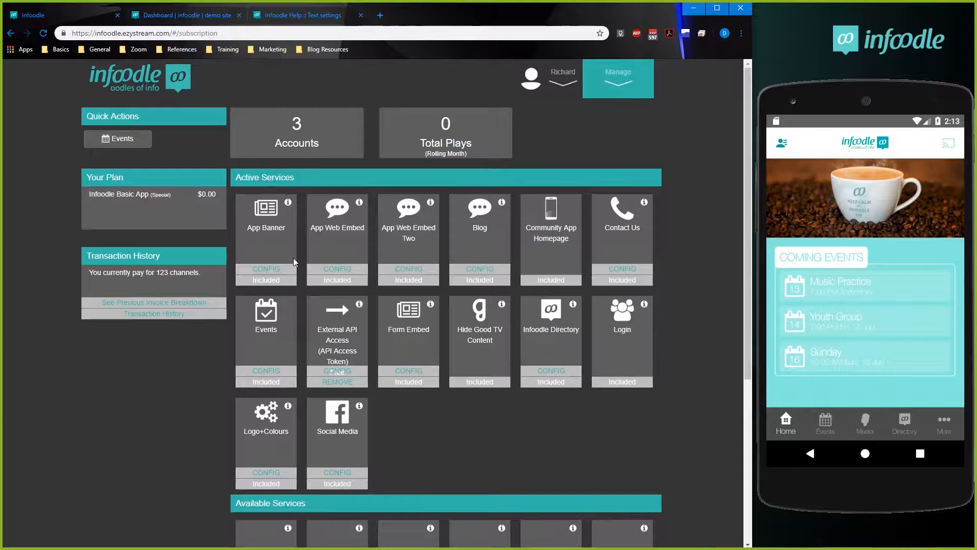
click(265, 273)
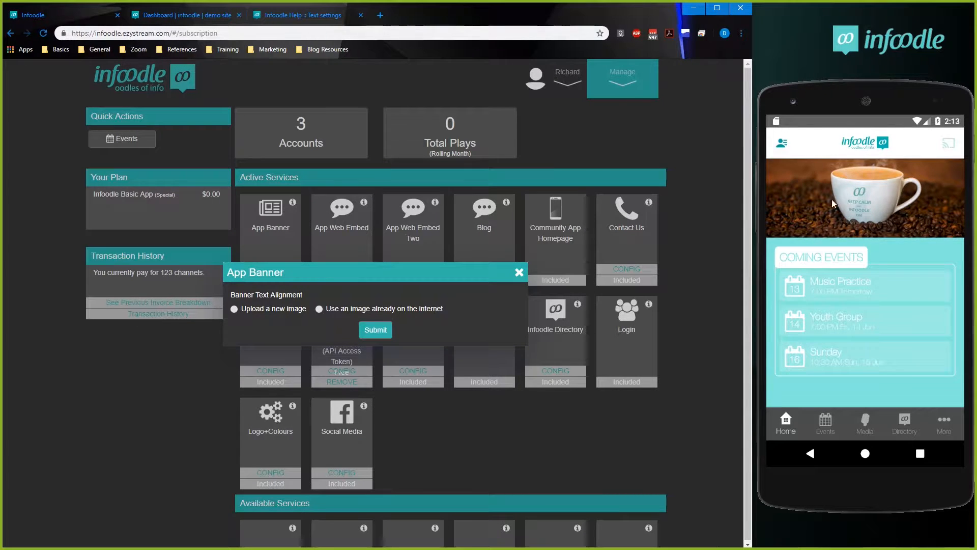
click(519, 273)
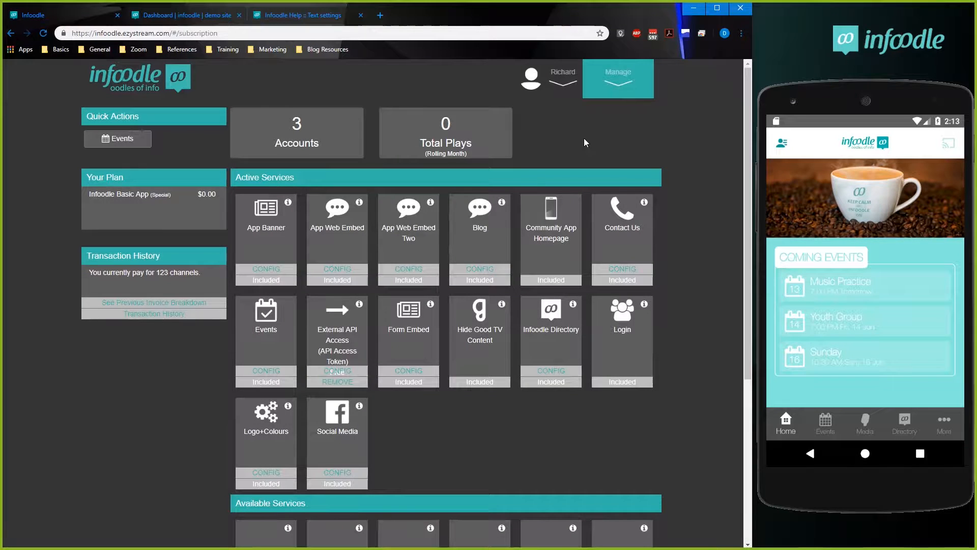
Switch the channel to "Infoodle Demo - Infoodle Demo - Infoodle Basic App".
click(559, 84)
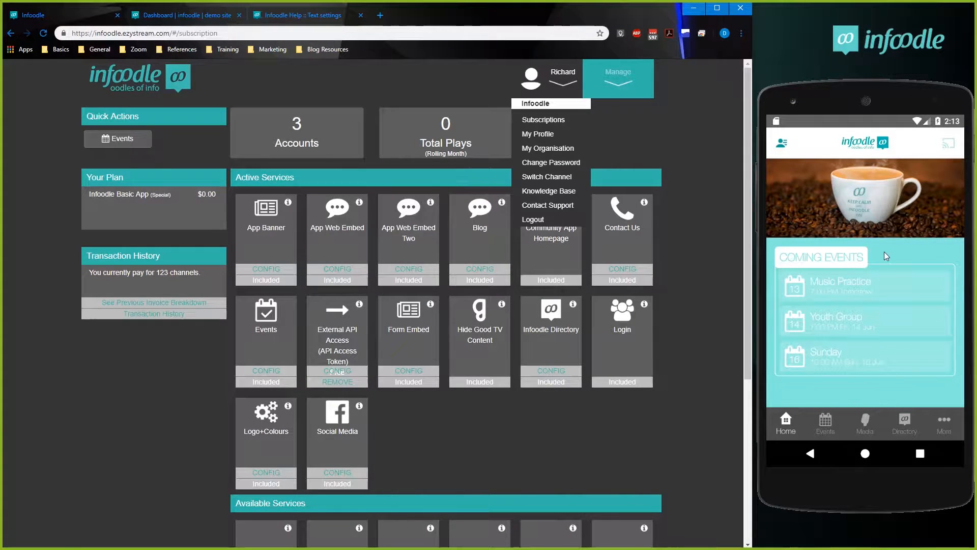
click(549, 176)
click(386, 300)
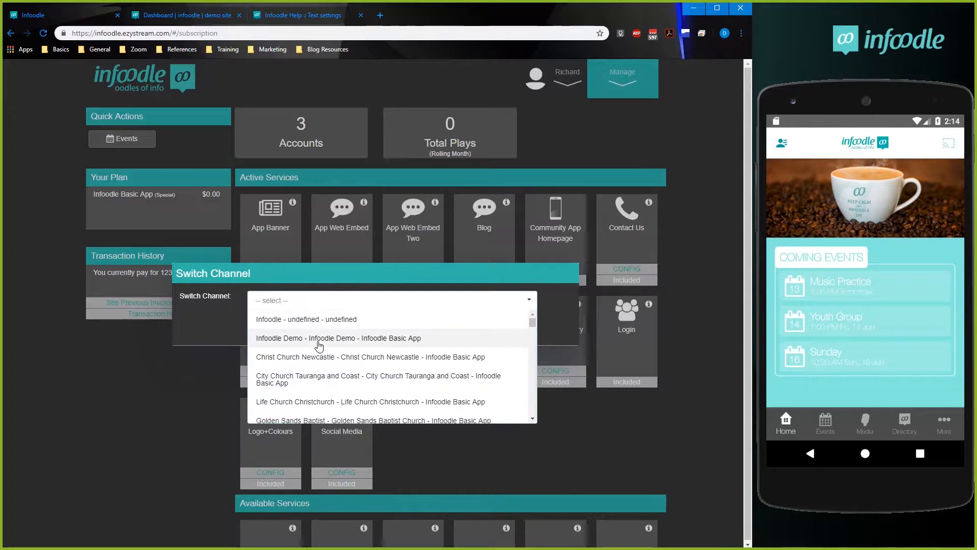
click(392, 338)
click(375, 329)
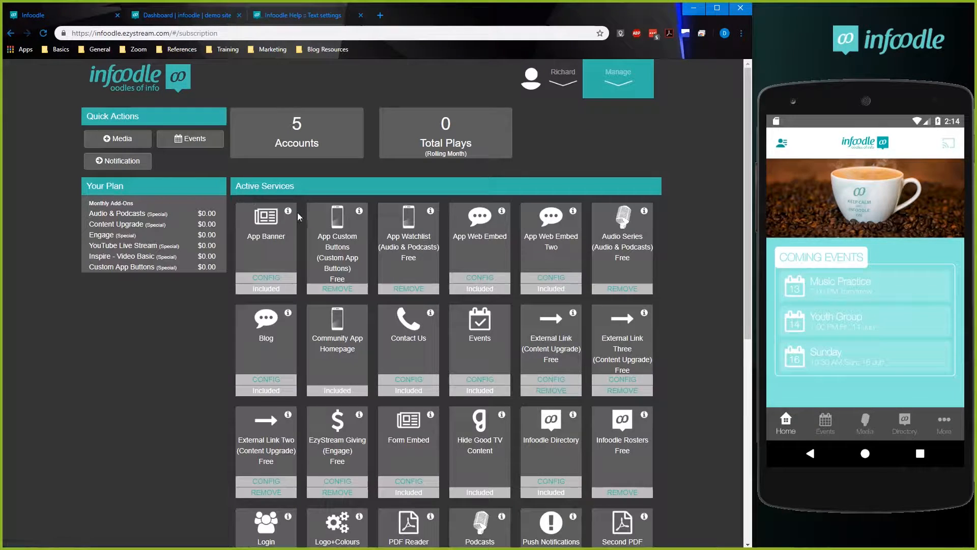
Replace the App Banner image with "Old Banner.jpg" from the App training folder and submit it.
click(266, 277)
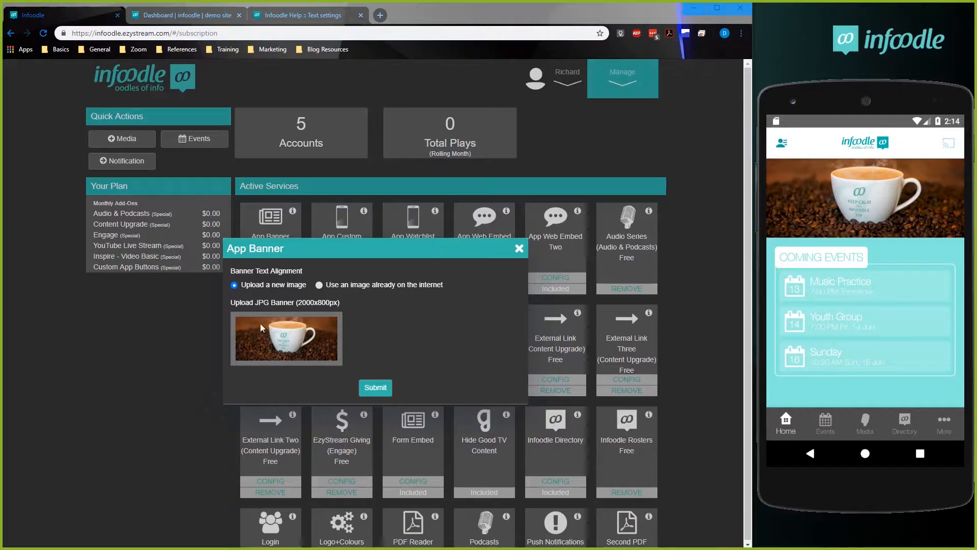
click(319, 304)
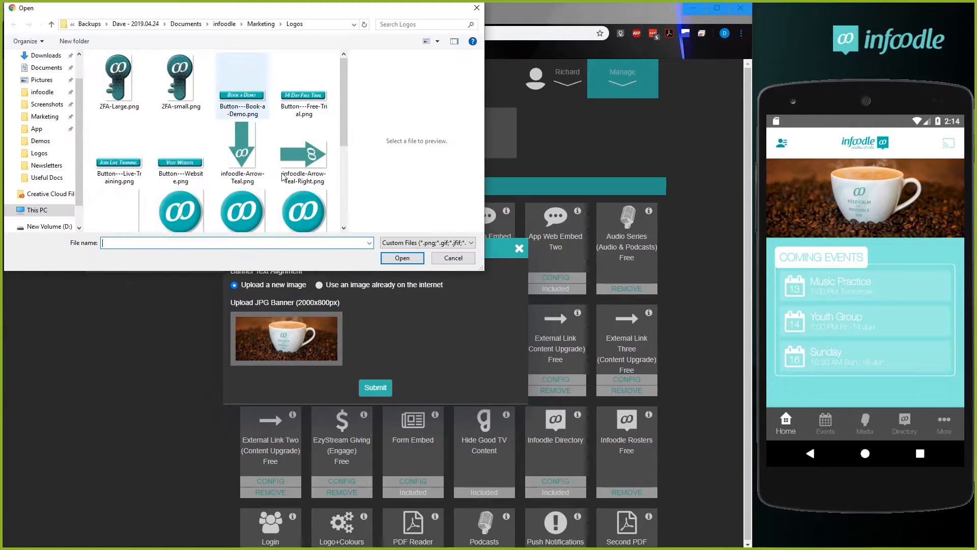
click(45, 93)
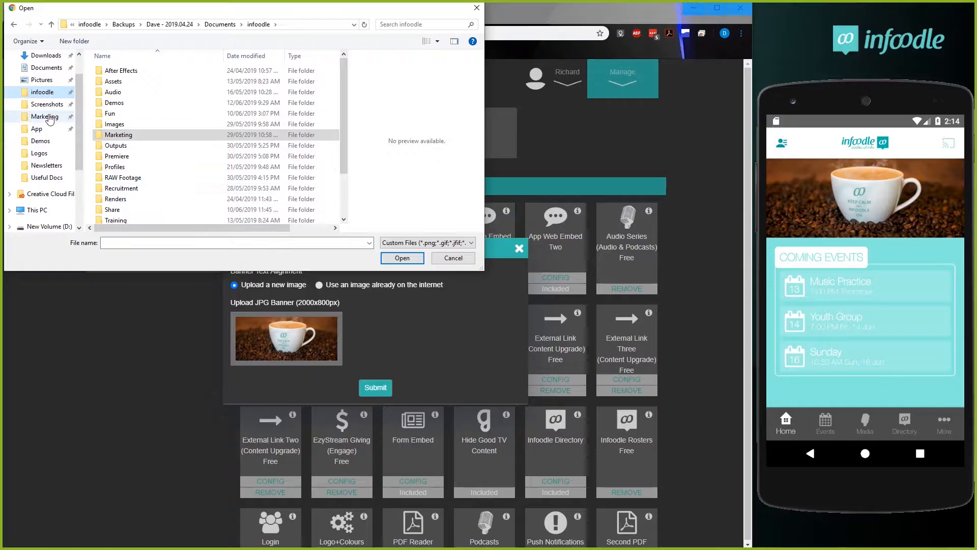
click(38, 130)
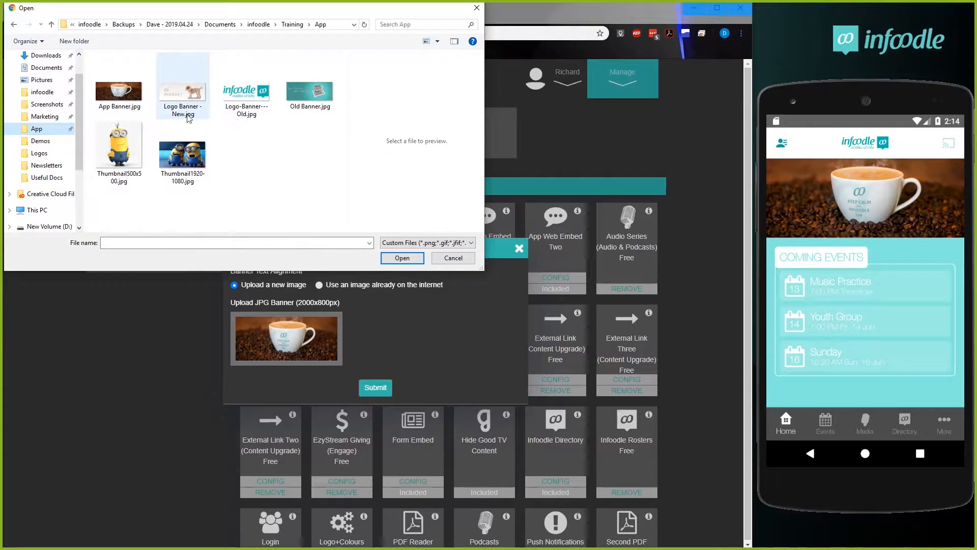
click(313, 94)
click(402, 258)
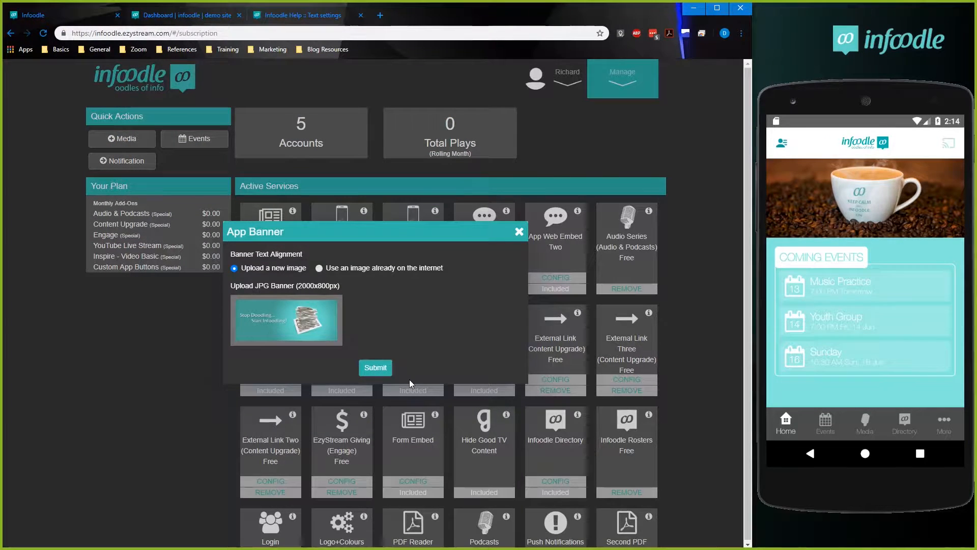
click(376, 367)
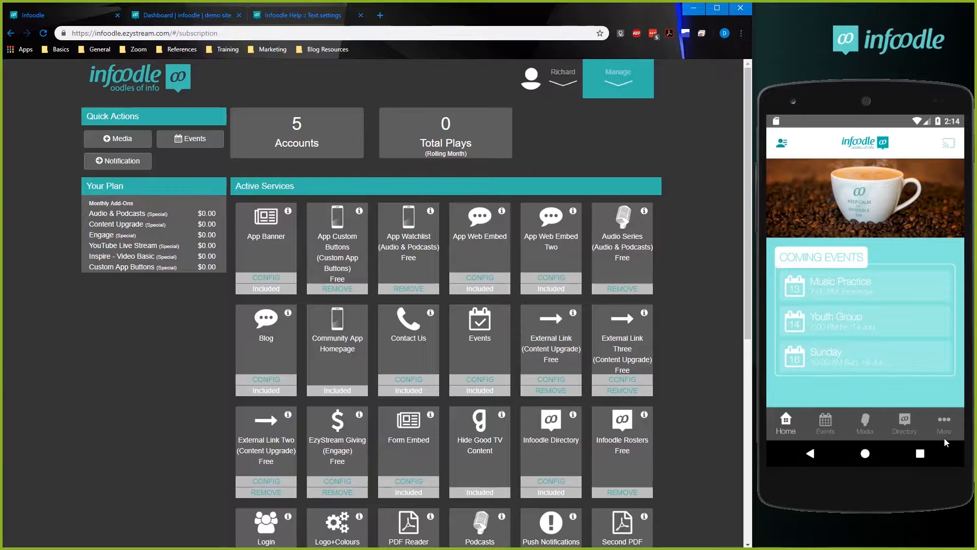
Restart the Infoodle app on the phone emulator to check its banner, and glance at the infoodle demo site dashboard.
click(920, 455)
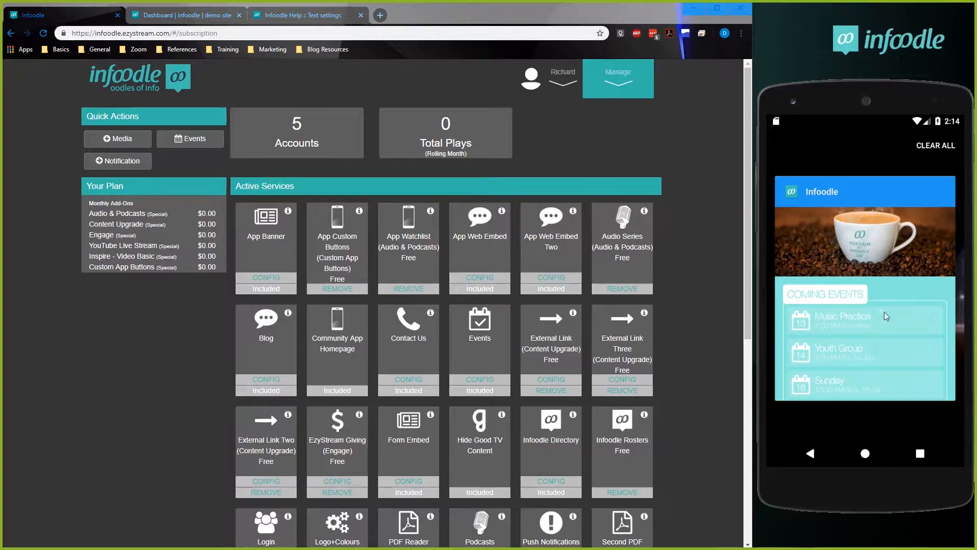
drag(921, 293, 723, 295)
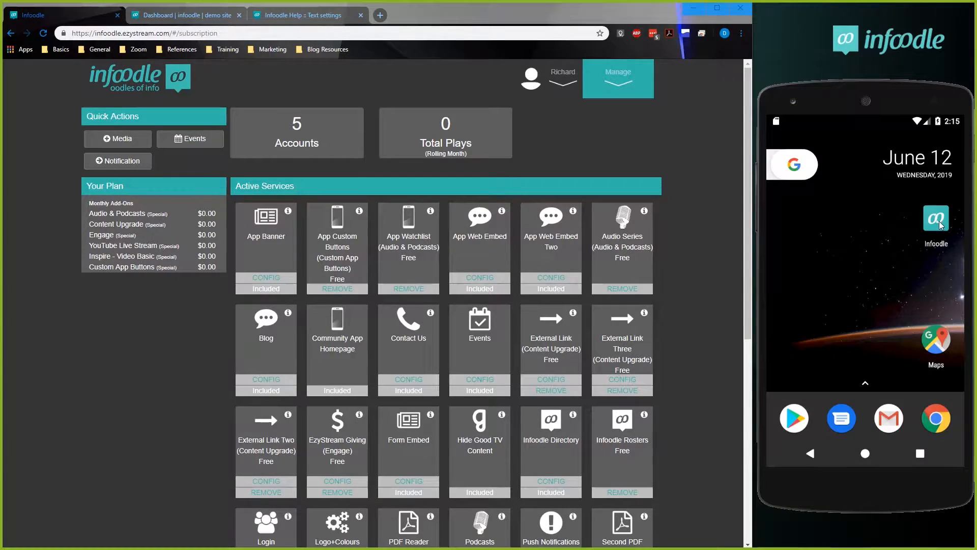
click(939, 222)
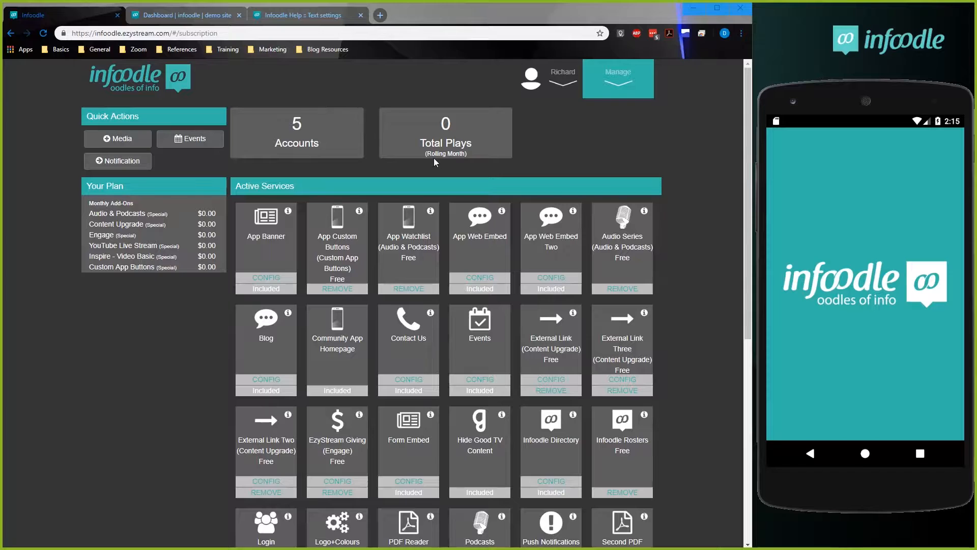
click(171, 19)
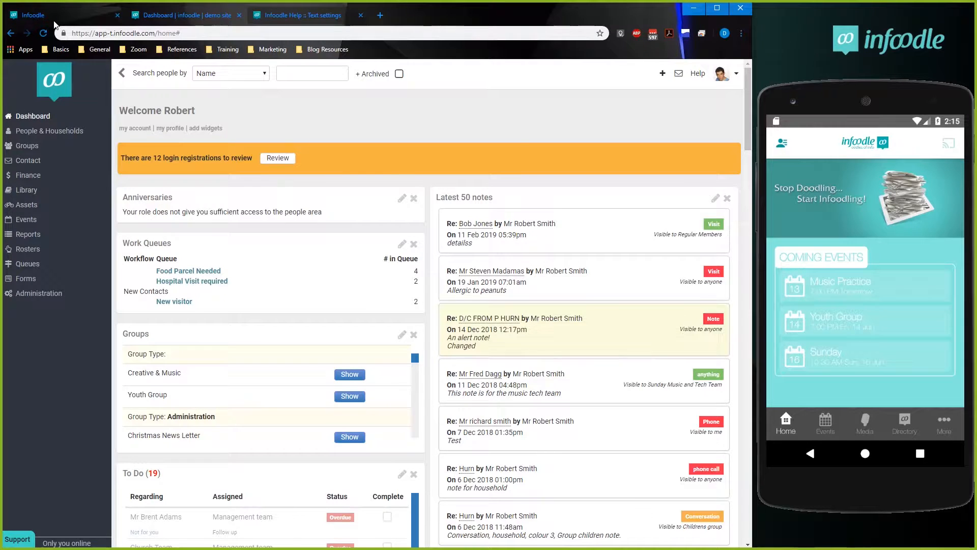
click(55, 23)
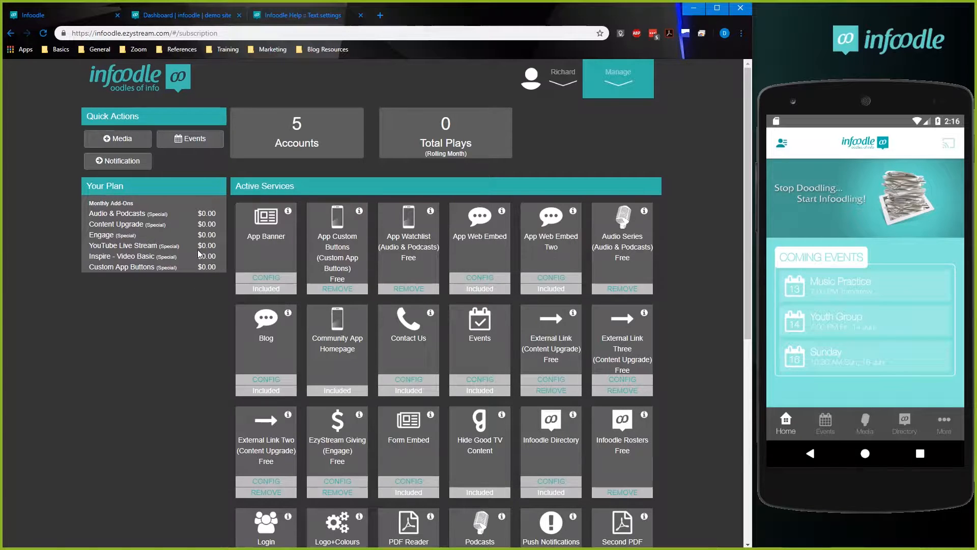
Upload "App Banner.jpg" as the new App Banner image and submit it.
click(273, 276)
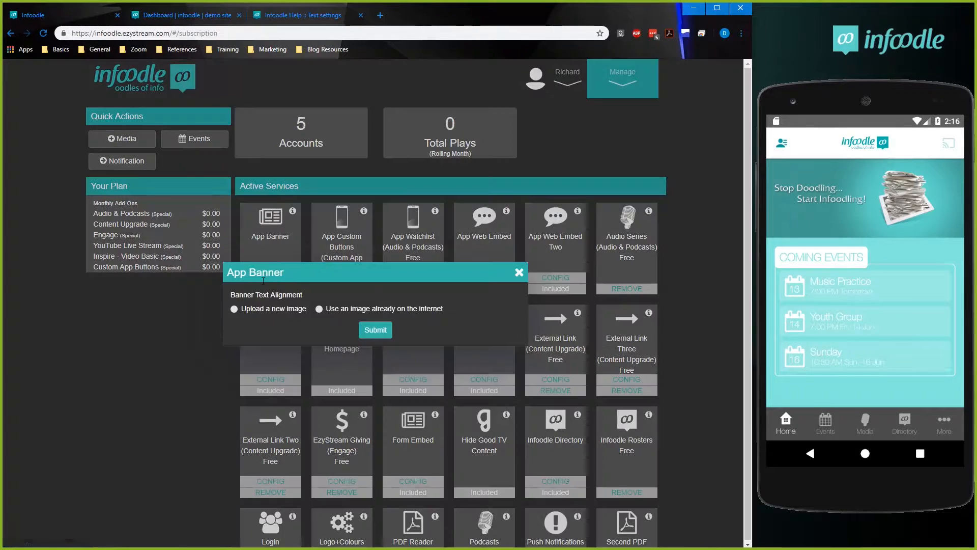
click(258, 308)
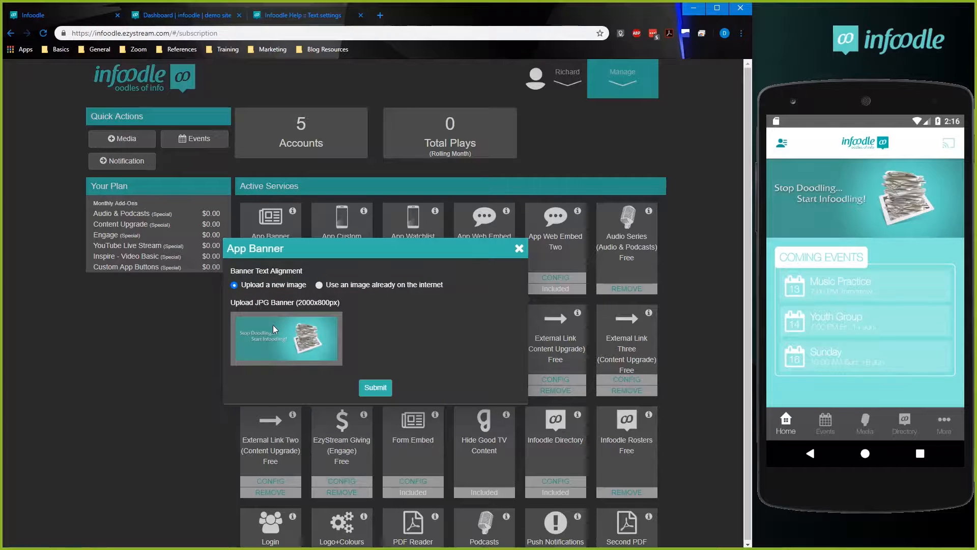
click(336, 312)
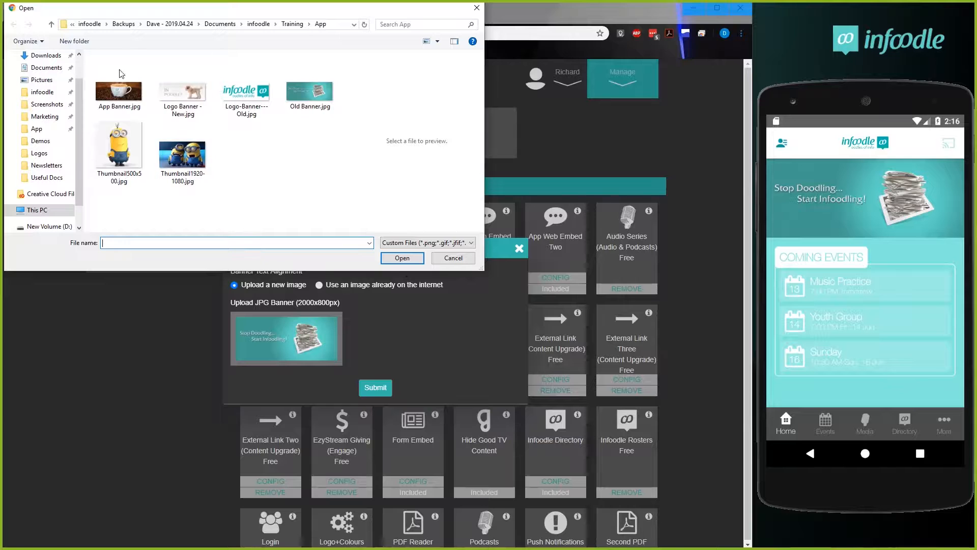
click(112, 99)
click(402, 258)
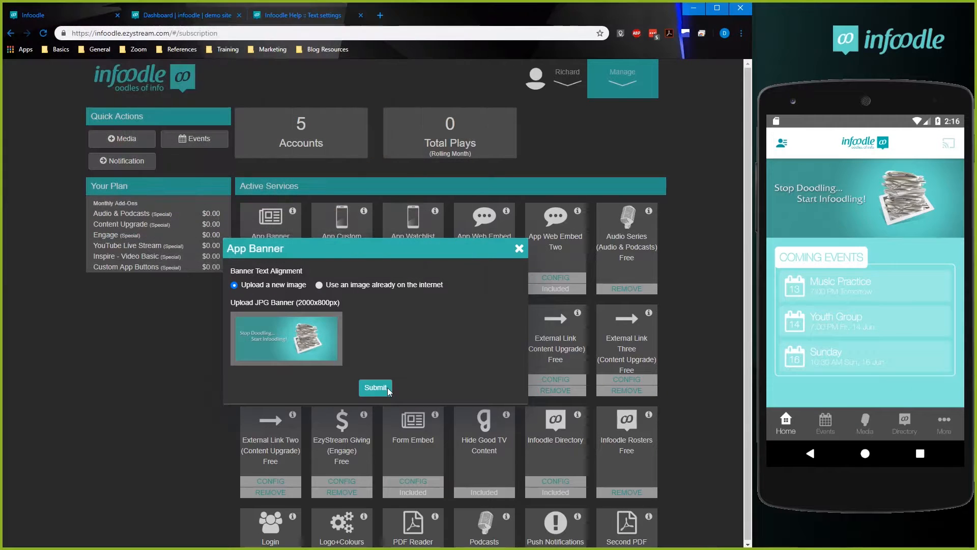
click(376, 368)
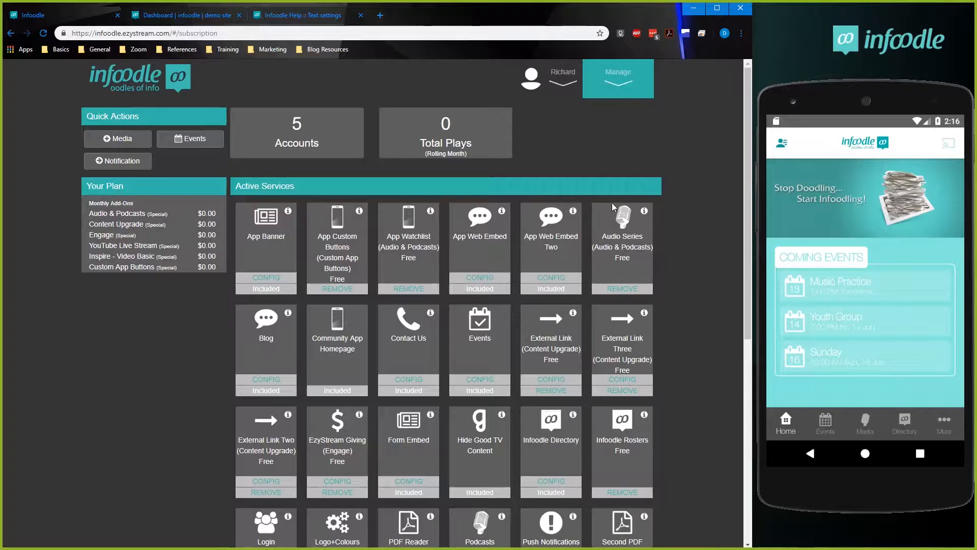
Rename the App Web Embed button to "Free Stuff" and submit the change.
scroll(660, 291, down, 1)
scroll(660, 291, up, 1)
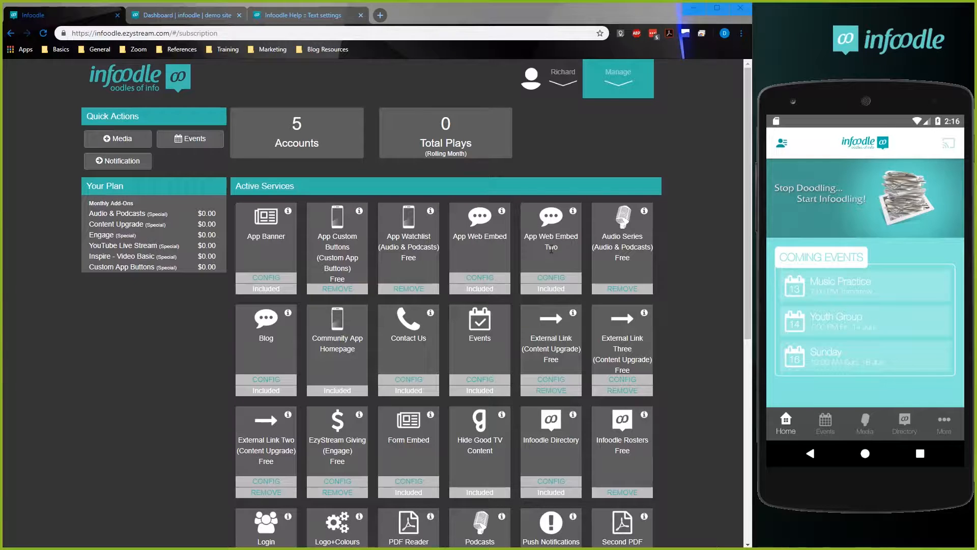
click(480, 278)
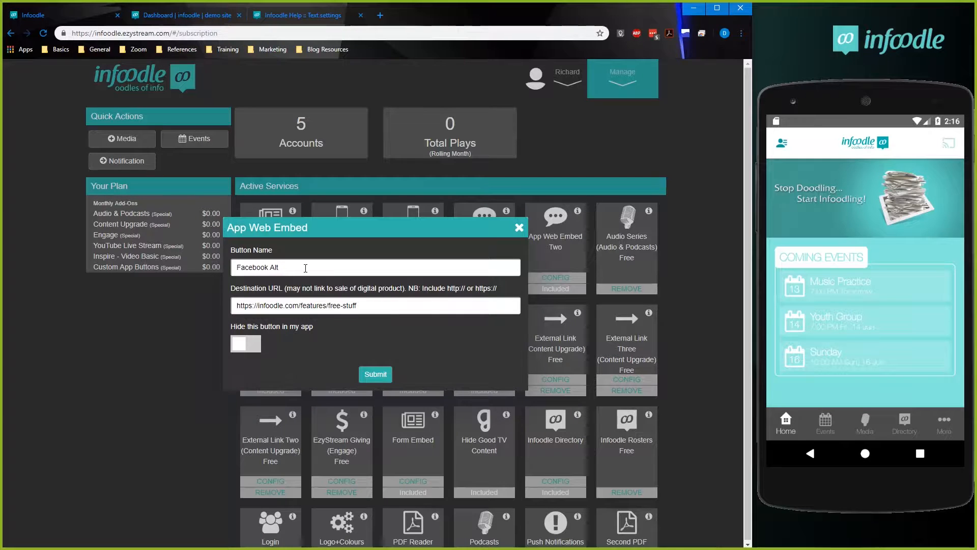
drag(332, 270, 199, 266)
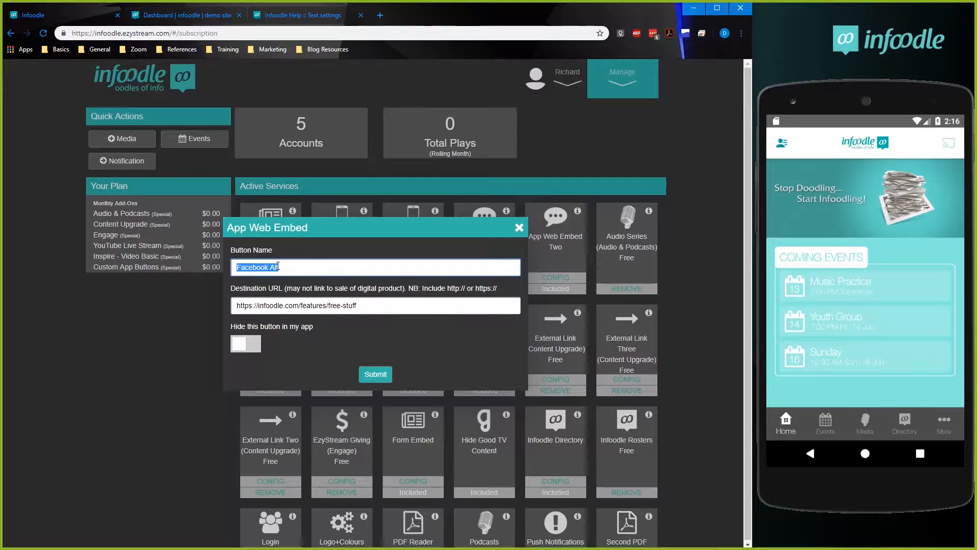
text(Free L)
key(BackSpace)
text(Stuff)
click(376, 372)
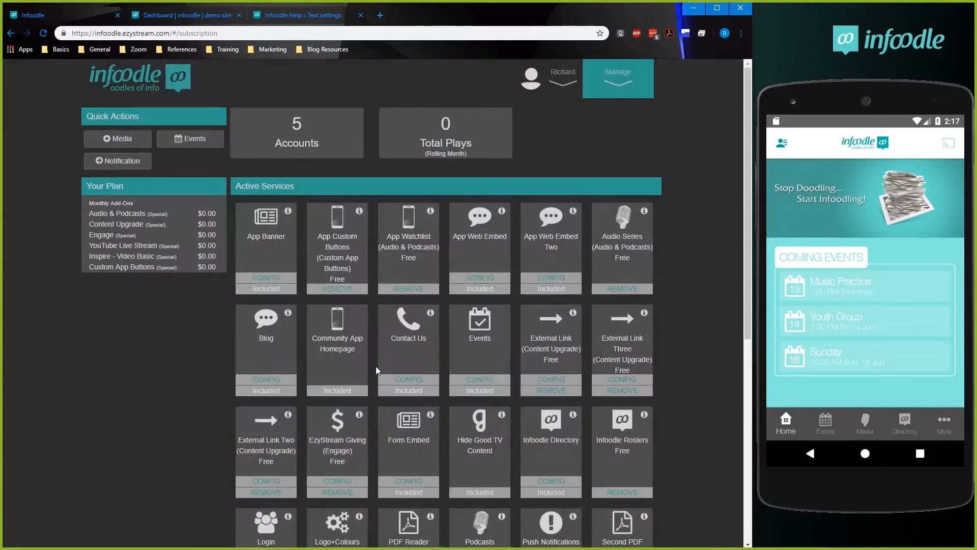
Check the destination URL in the App Web Embed configuration and resubmit the settings.
click(480, 278)
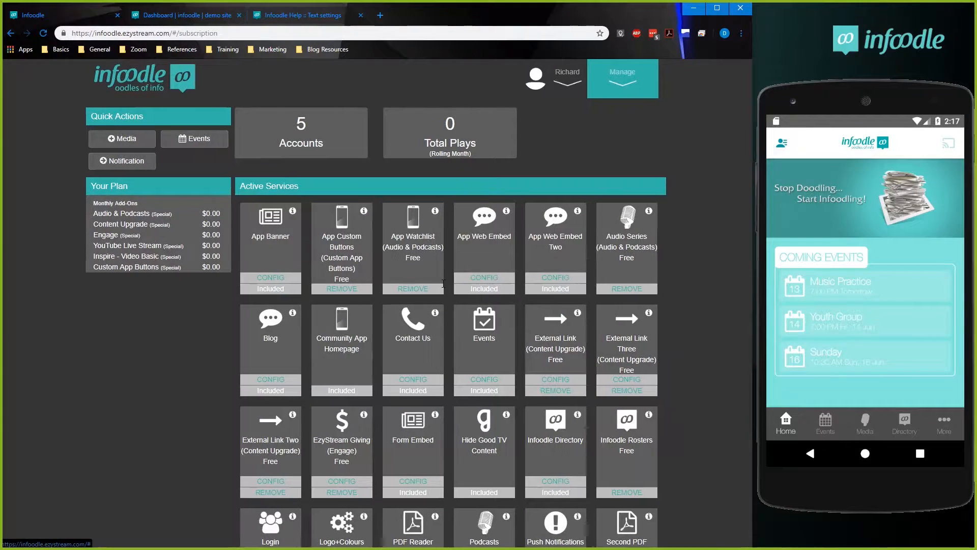
triple_click(304, 306)
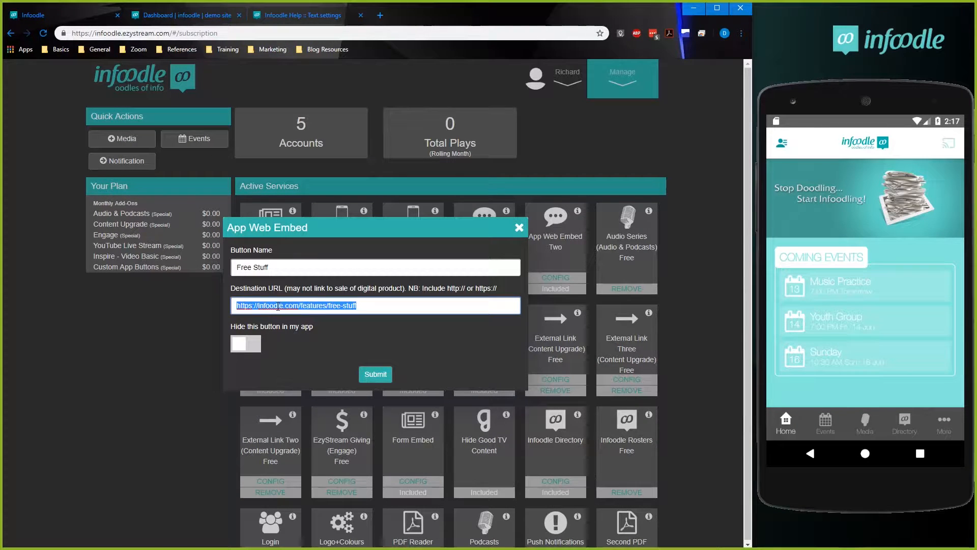
click(336, 306)
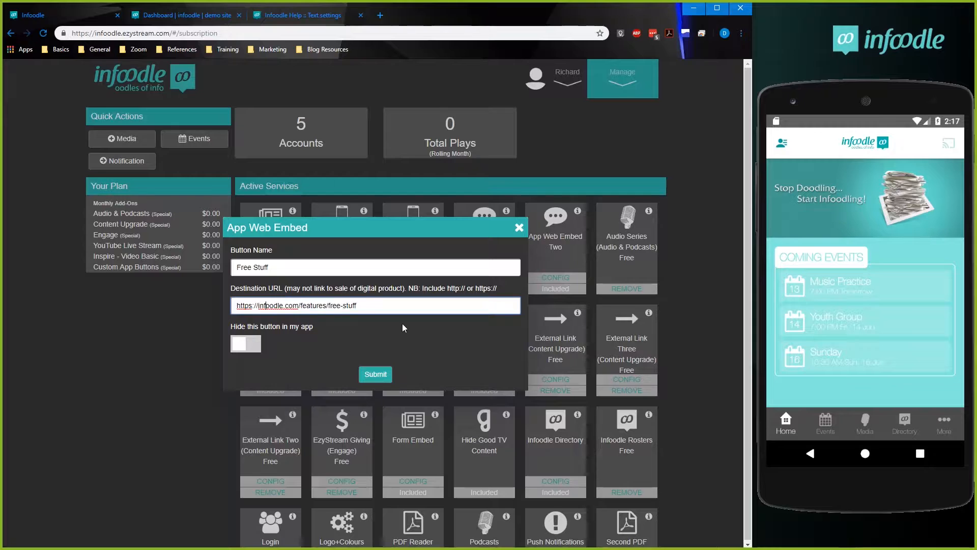
click(376, 373)
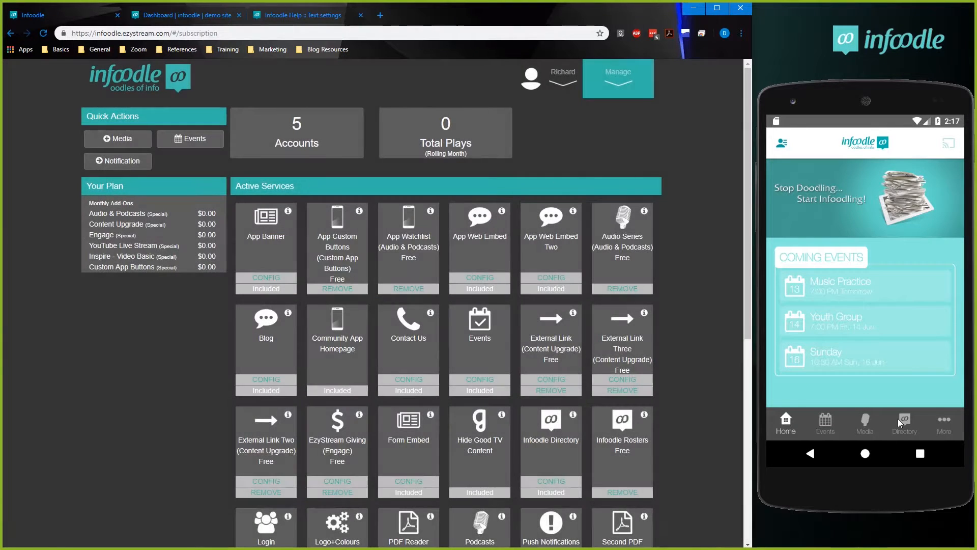
Close the Infoodle app on the phone emulator and relaunch it to load the App Web Embed settings.
click(919, 453)
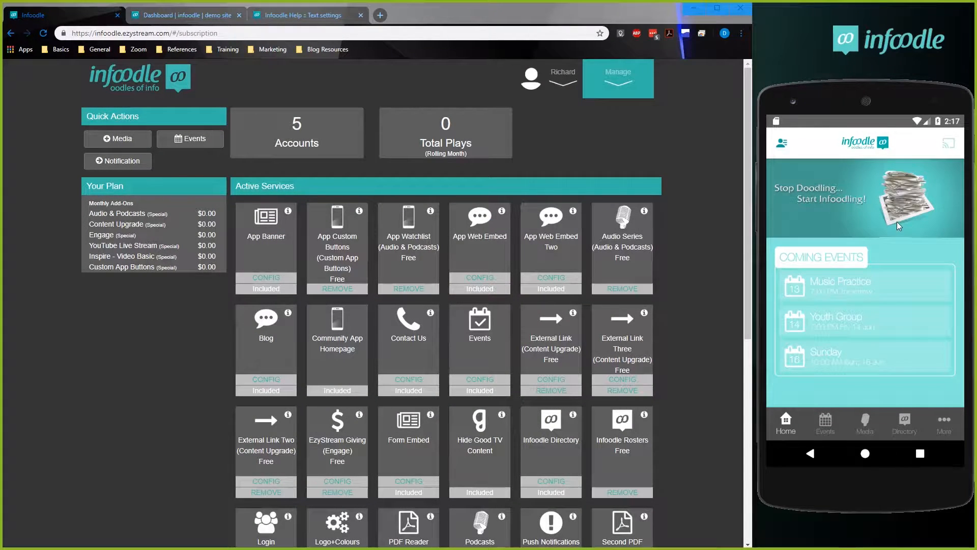
drag(881, 285, 957, 274)
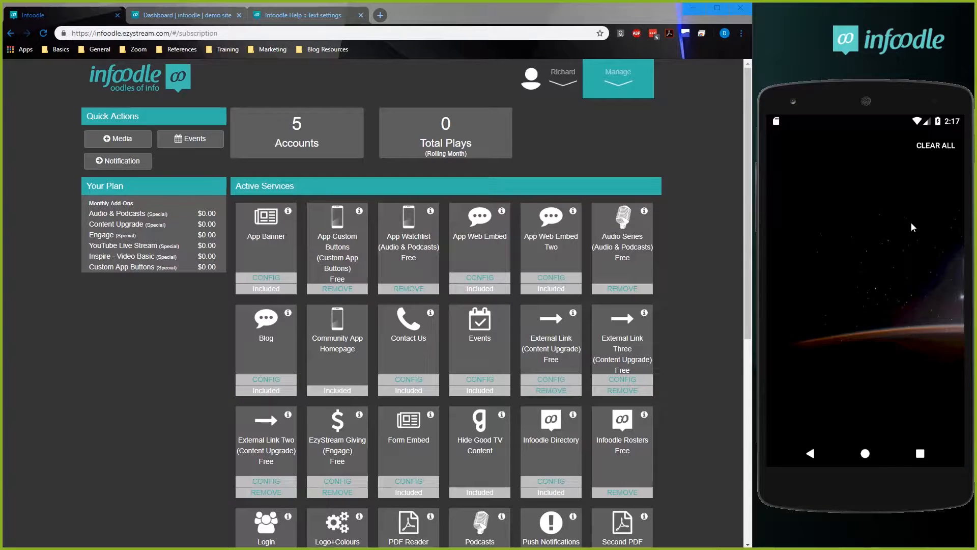
click(934, 221)
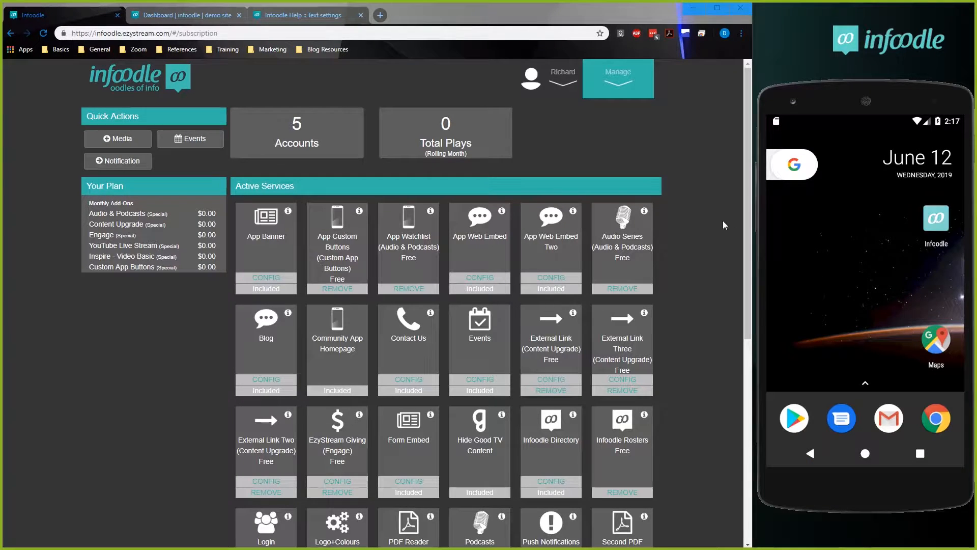
Review the App Web Embed Two button name and destination URL, and close the settings without changes.
click(550, 277)
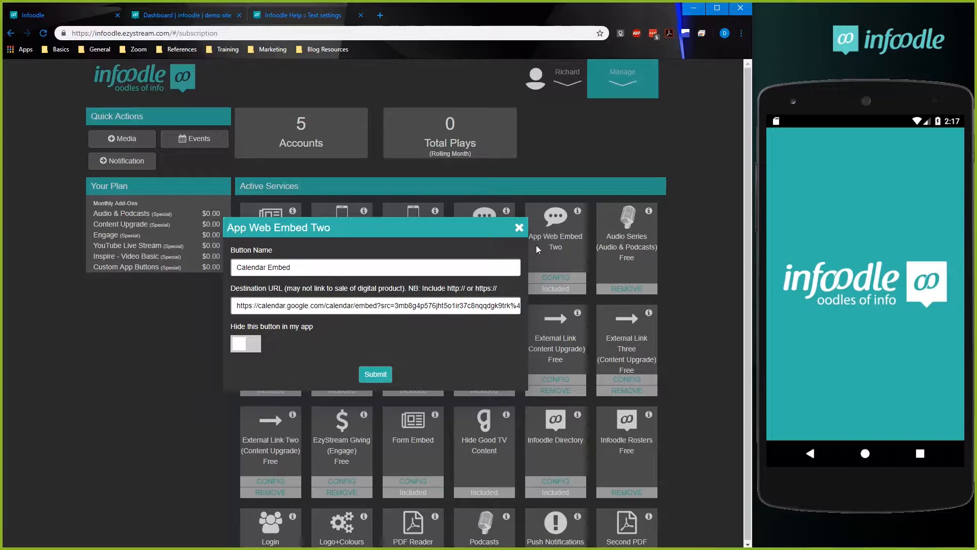
click(519, 228)
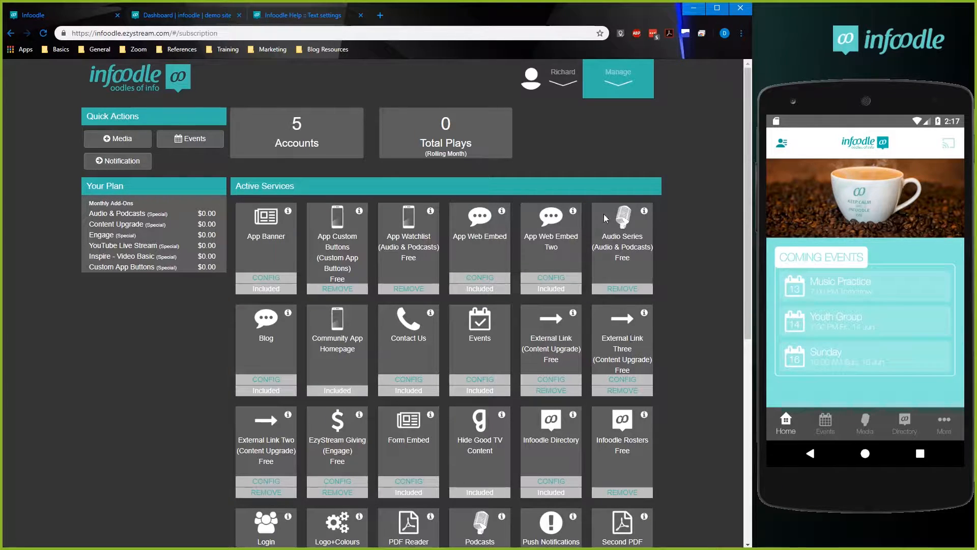
Open Free Stuff in the Infoodle app on the phone emulator, allow location access, and look through the embedded page.
click(943, 426)
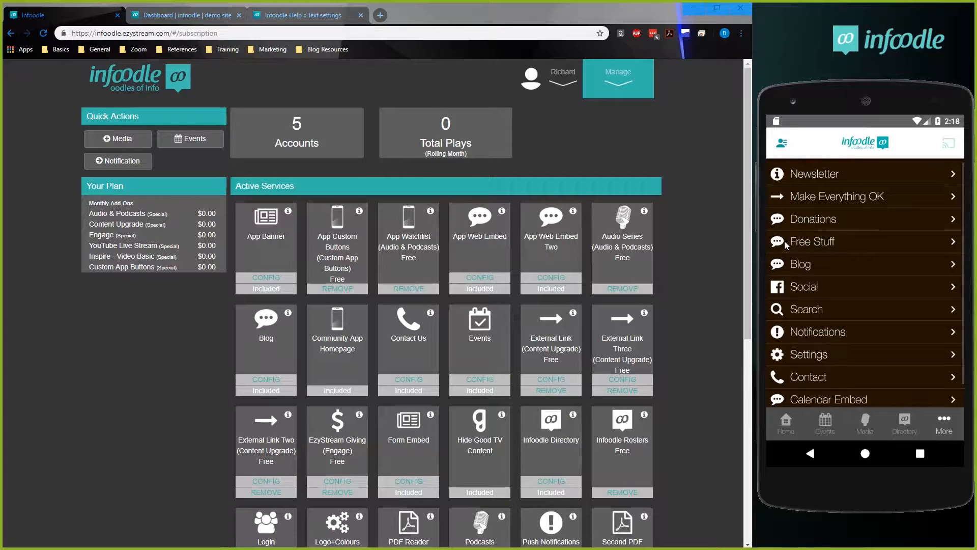
click(835, 244)
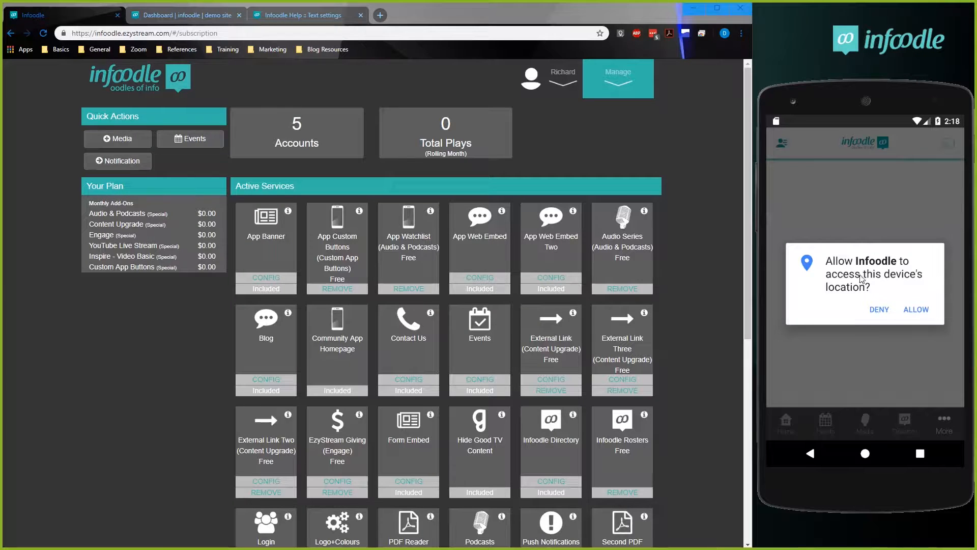
click(918, 310)
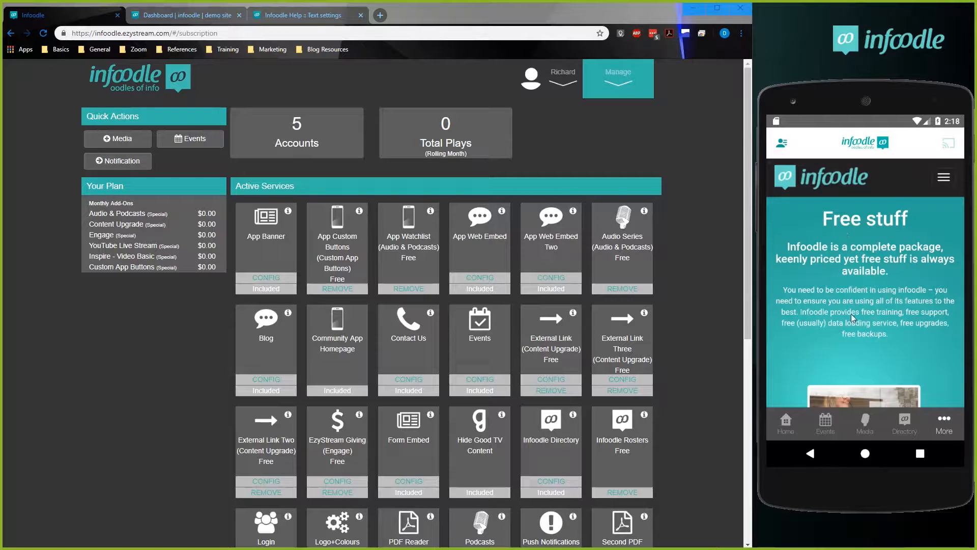
drag(864, 337, 865, 186)
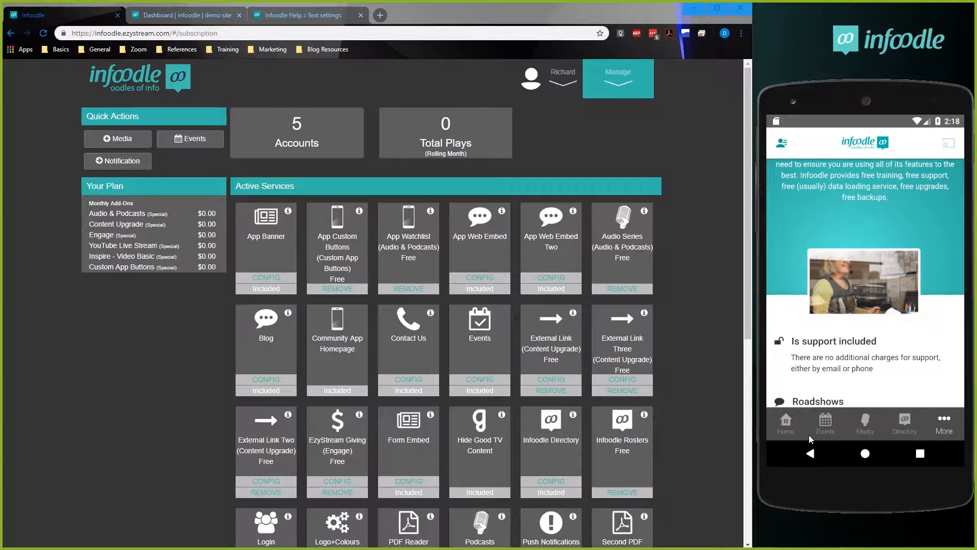
Copy the App Web Embed destination URL from its configuration and load it in a new browser tab.
click(381, 15)
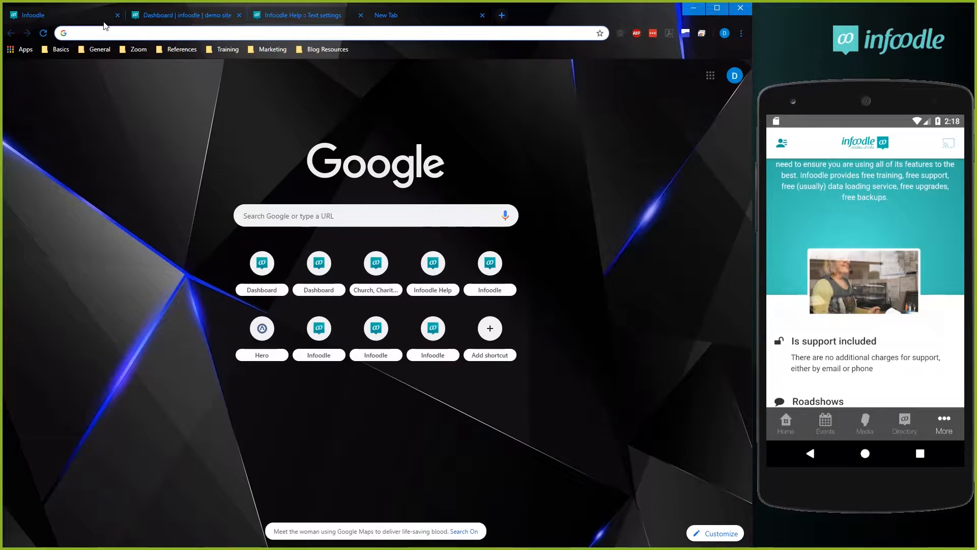
click(87, 18)
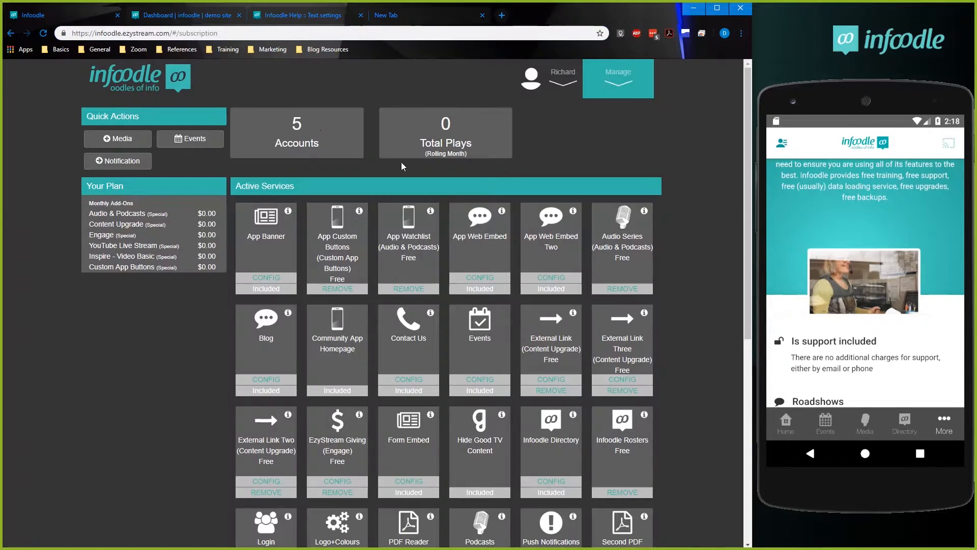
click(480, 277)
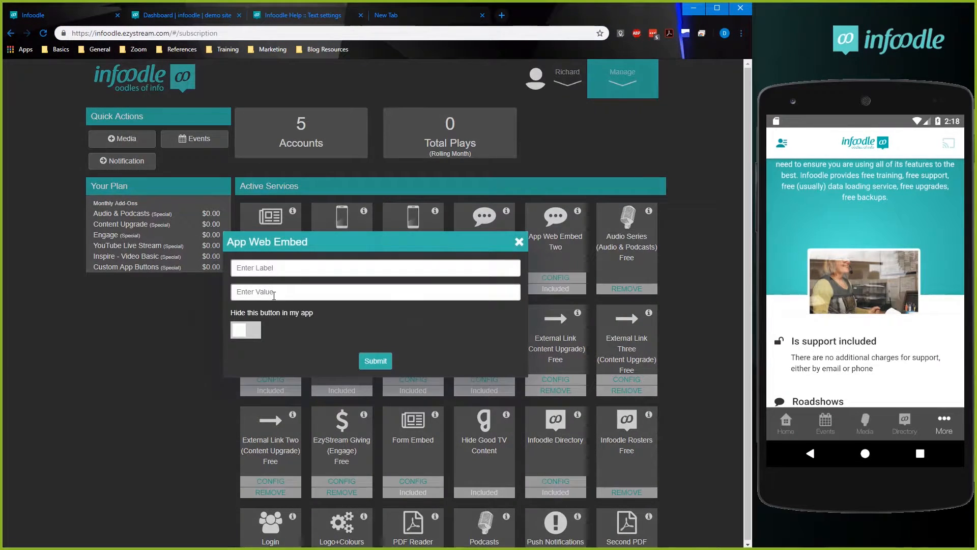
triple_click(280, 308)
key(ctrl+c)
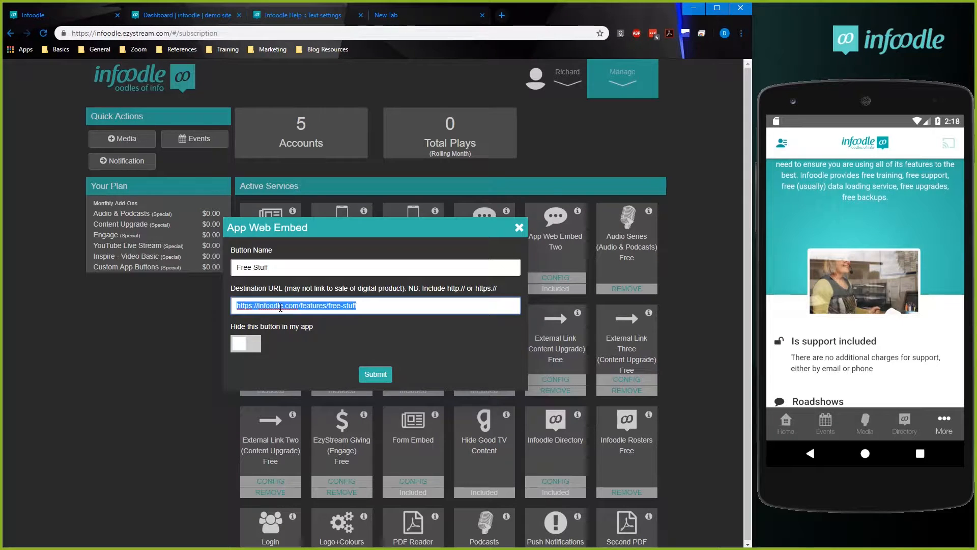
click(407, 17)
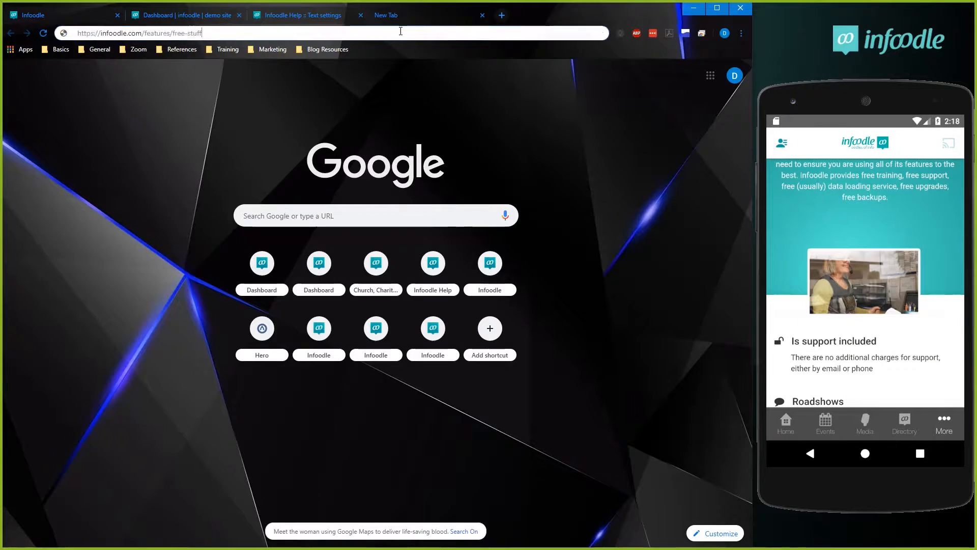
key(ctrl+v)
key(Return)
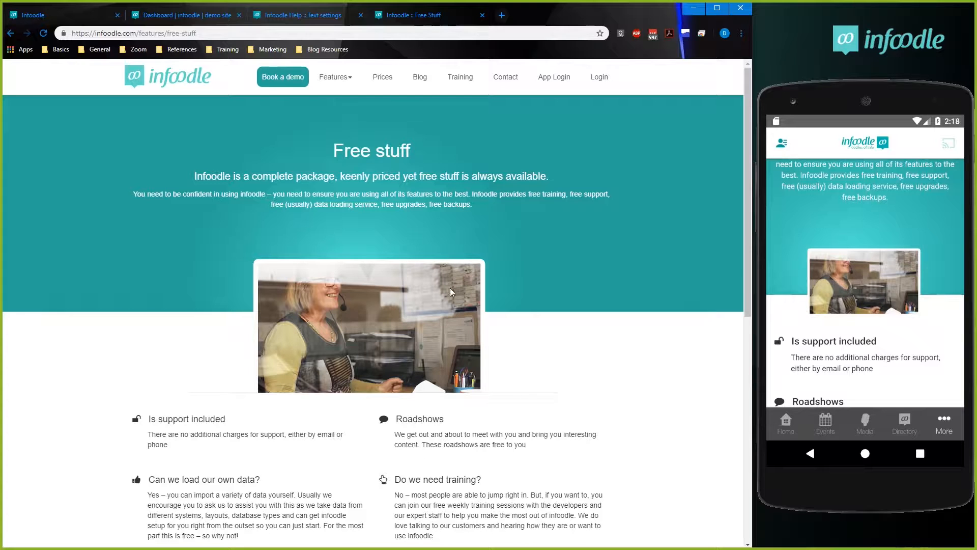
Compare the Free Stuff web page's content with the embedded version on the phone emulator.
scroll(407, 407, down, 3)
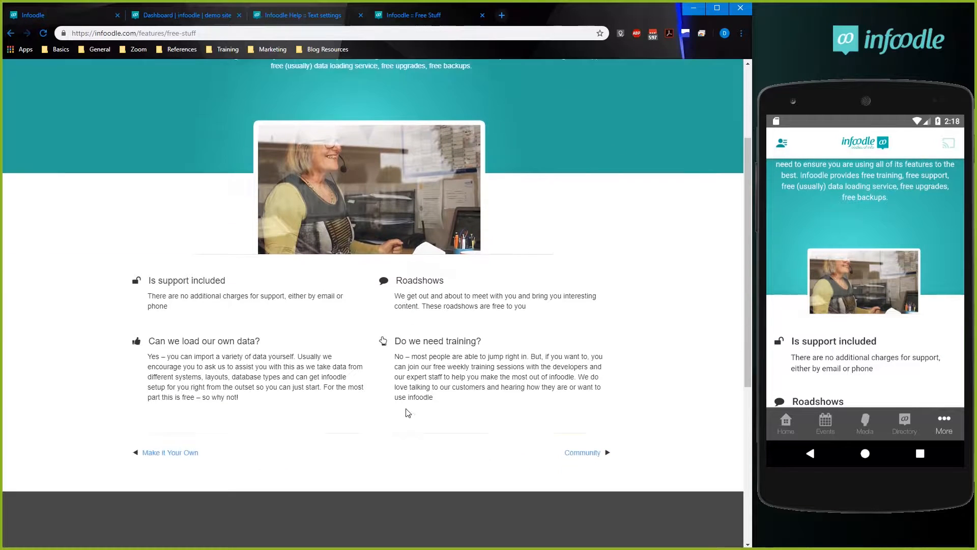
scroll(856, 371, down, 1)
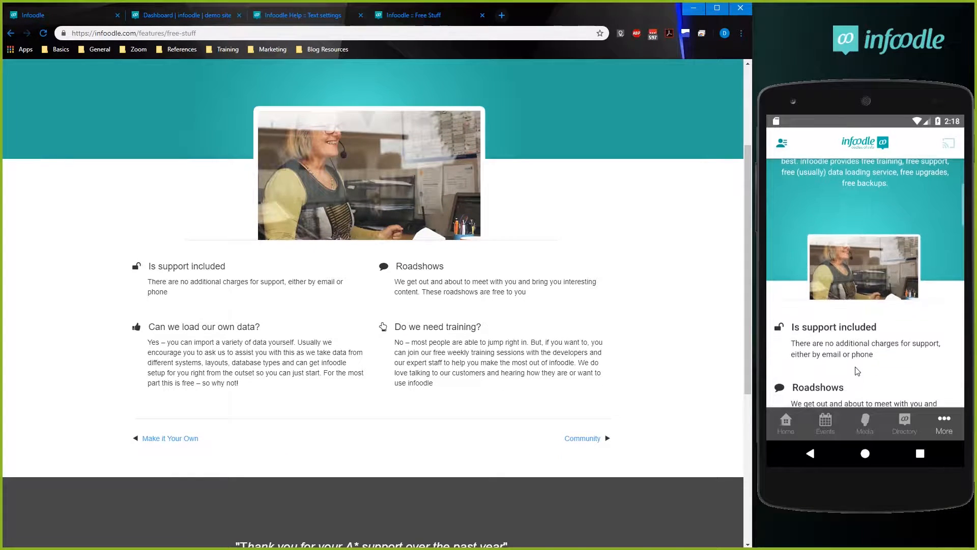
scroll(856, 371, down, 2)
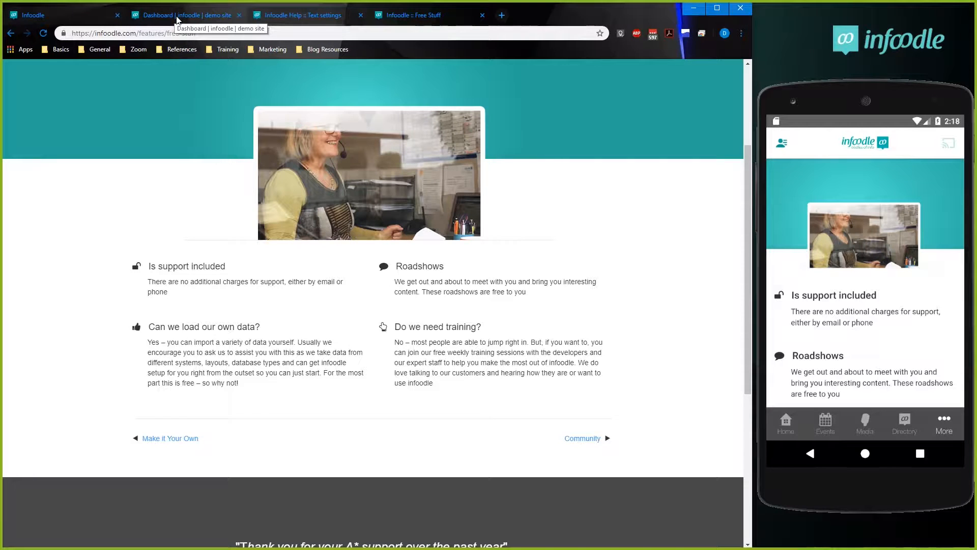
Close the App Web Embed settings, and check the first External Link service's button name and destination URL.
click(209, 16)
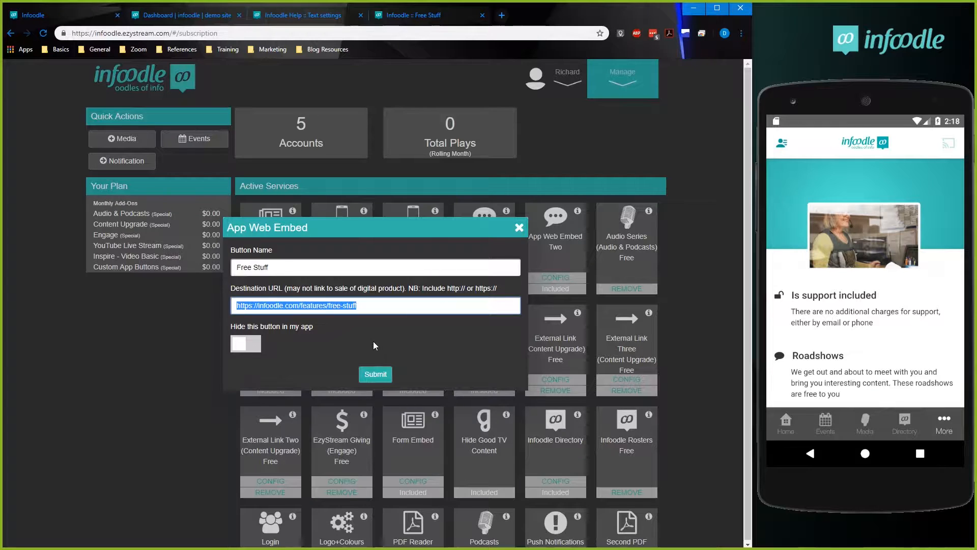
click(526, 239)
click(525, 239)
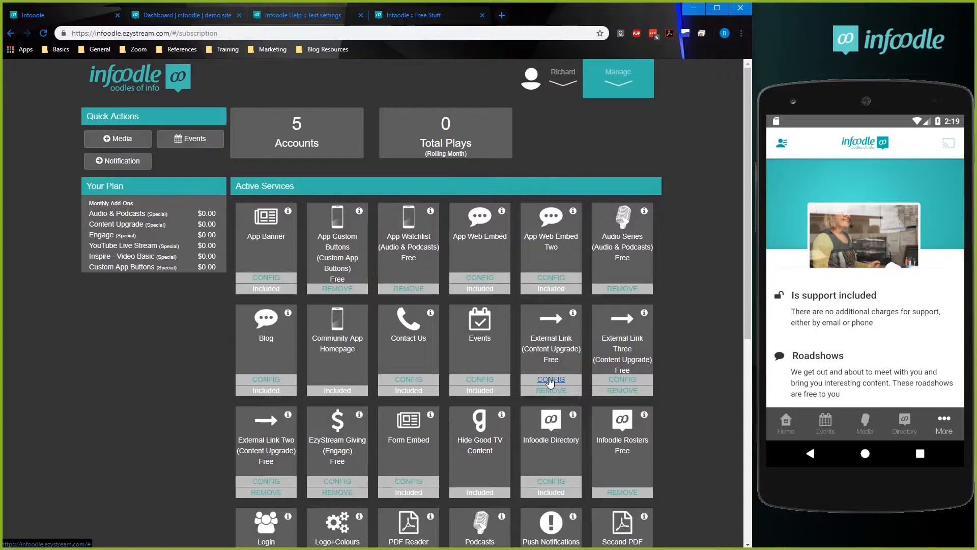
click(550, 379)
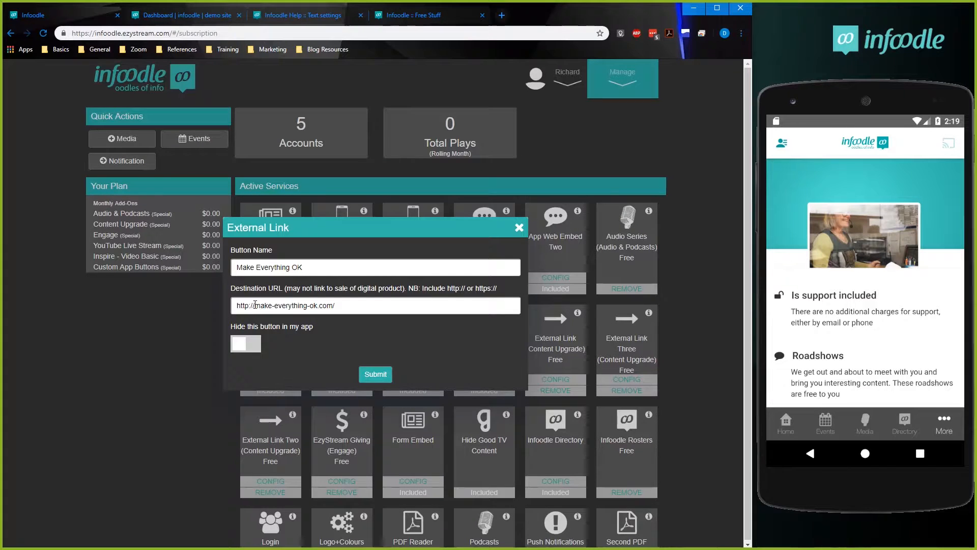
drag(254, 305, 326, 304)
click(519, 228)
Open the Make Everything OK link in Chrome on the phone emulator, completing Chrome's first-run setup.
click(945, 425)
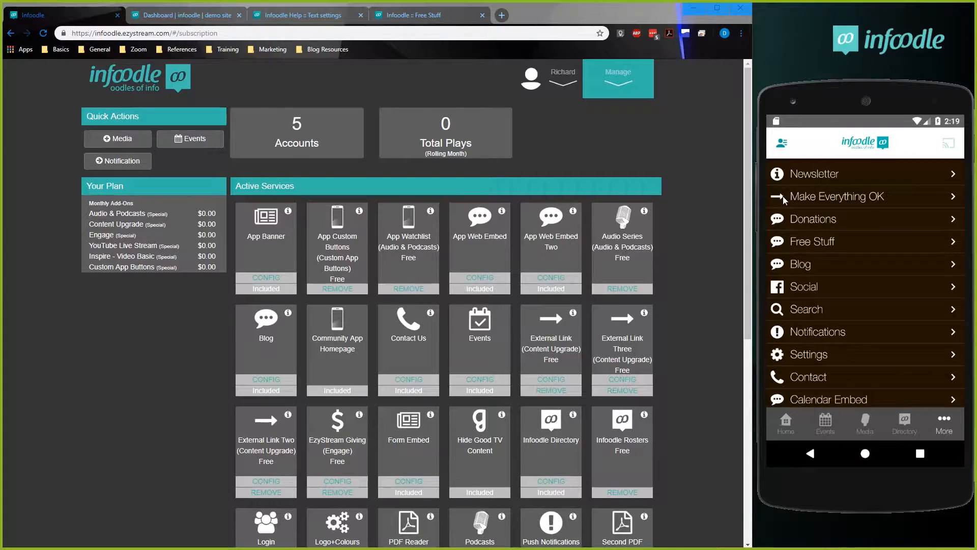
click(876, 201)
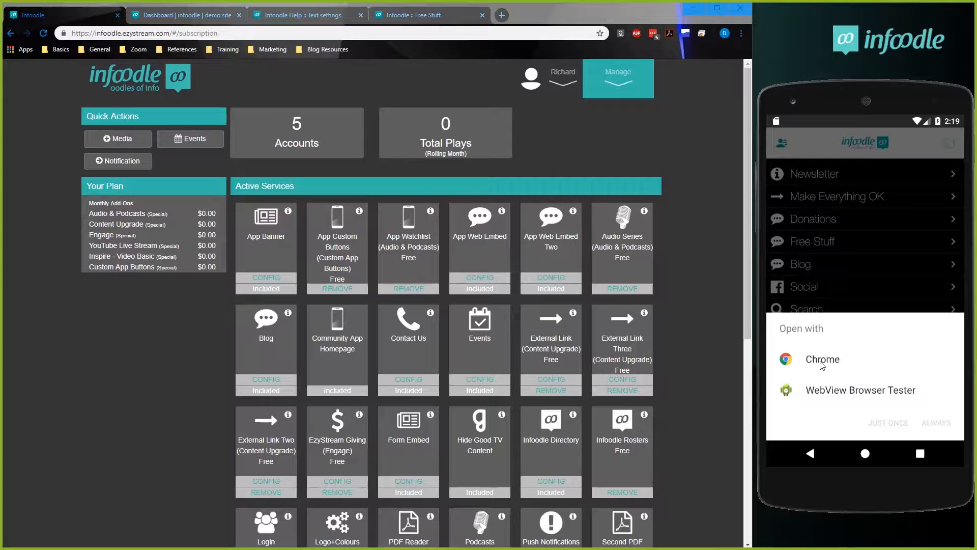
click(835, 361)
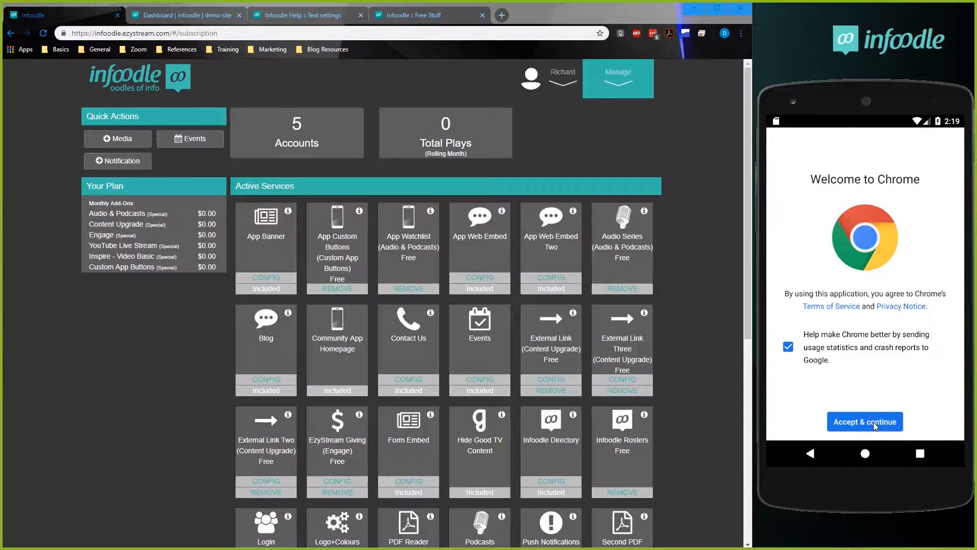
click(936, 428)
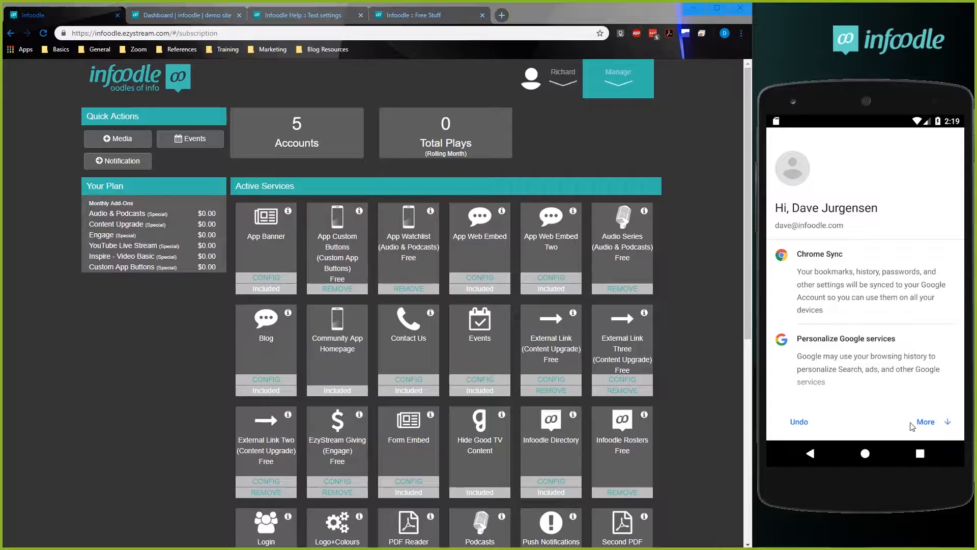
click(925, 423)
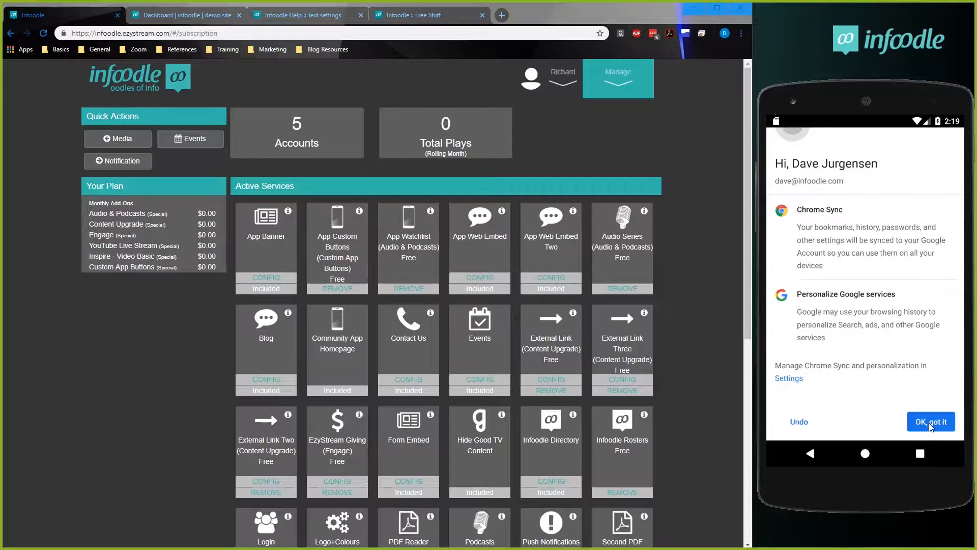
click(930, 421)
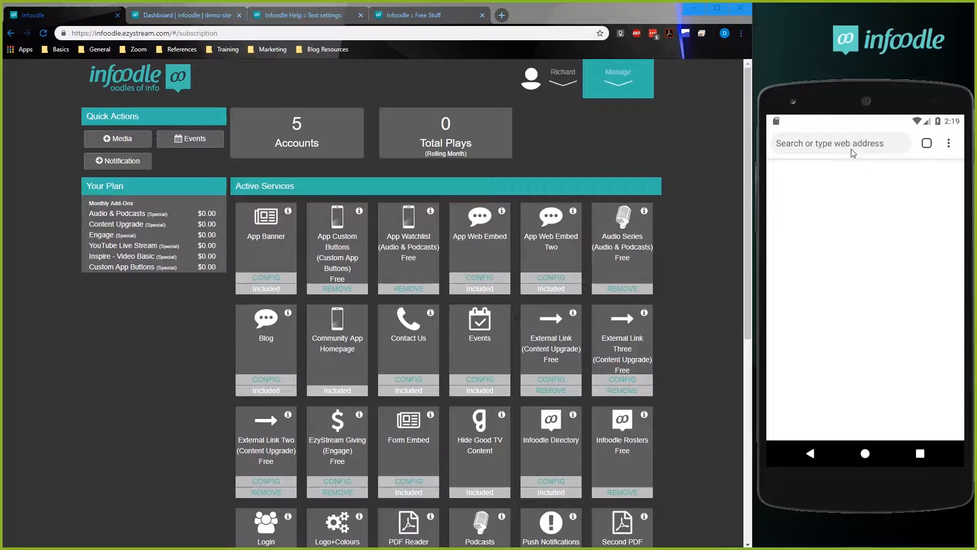
Reopen the Make Everything OK link from the app to view its page, and return to the Infoodle app.
click(802, 458)
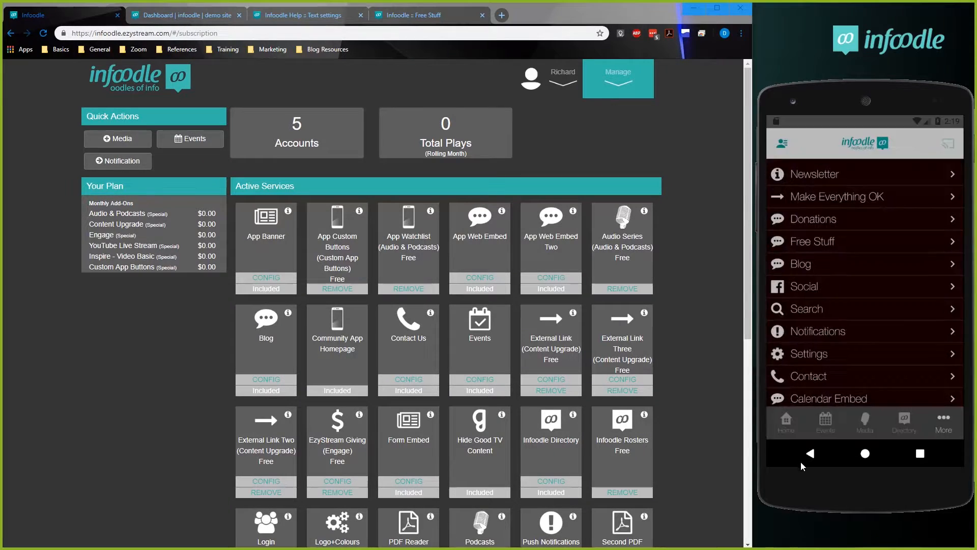
click(846, 194)
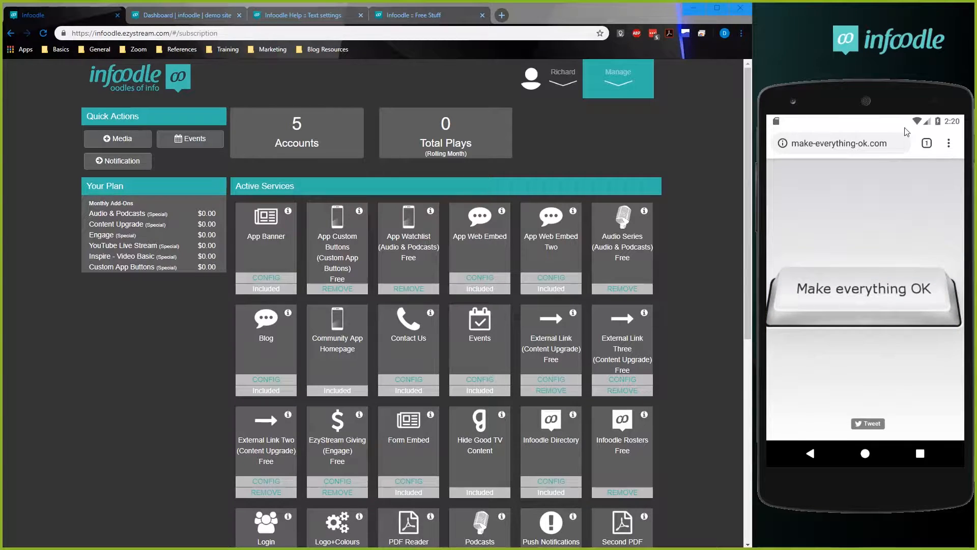
click(812, 454)
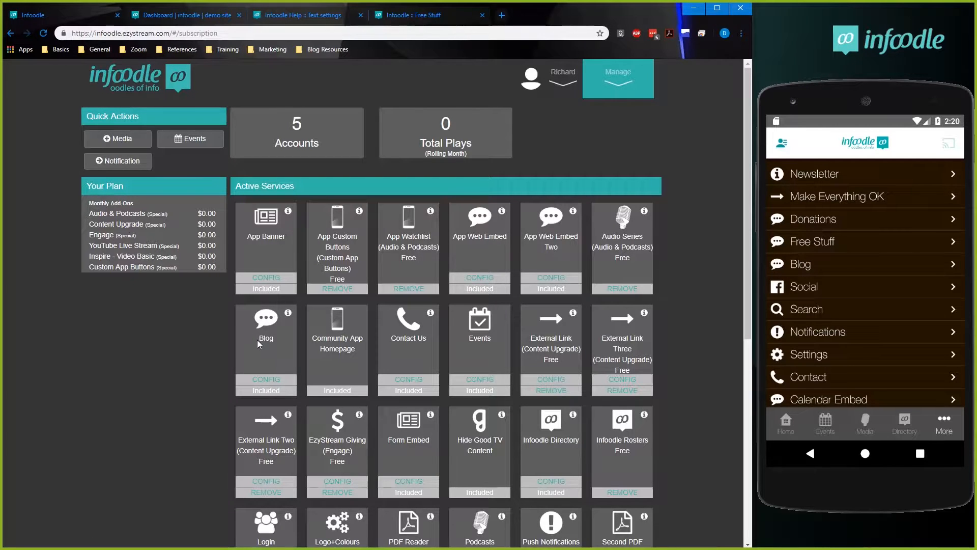
Review the Blog service's button name and destination URL, and close the settings without changes.
drag(266, 336, 272, 337)
drag(459, 236, 537, 235)
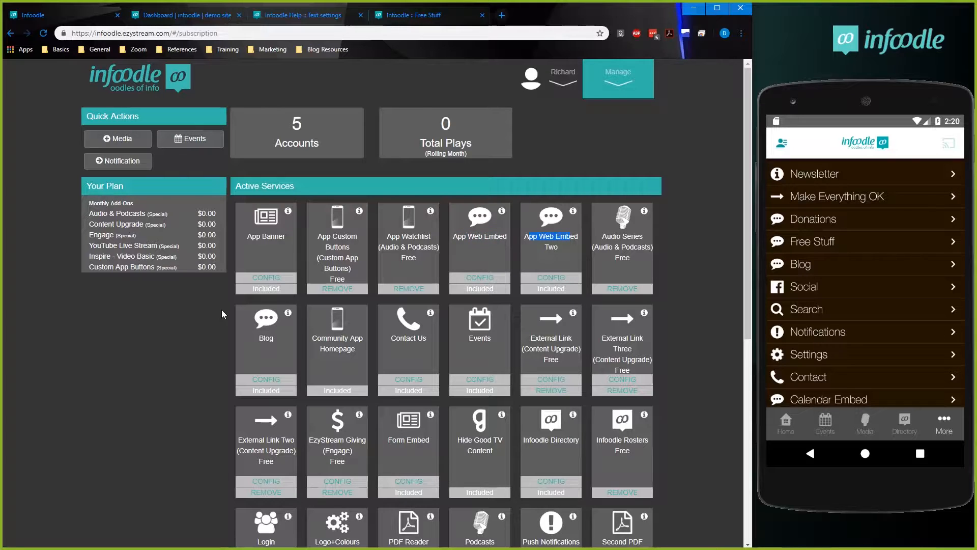
click(265, 377)
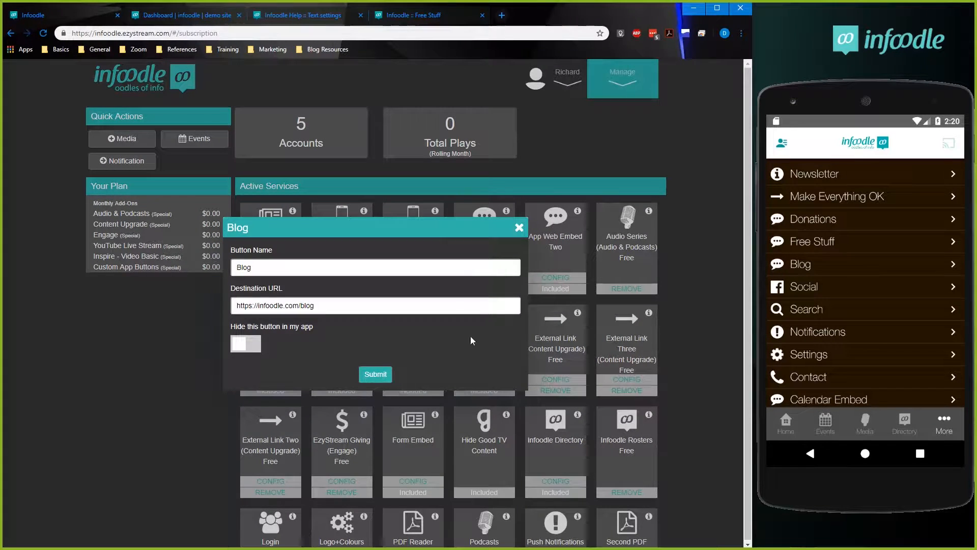
click(519, 228)
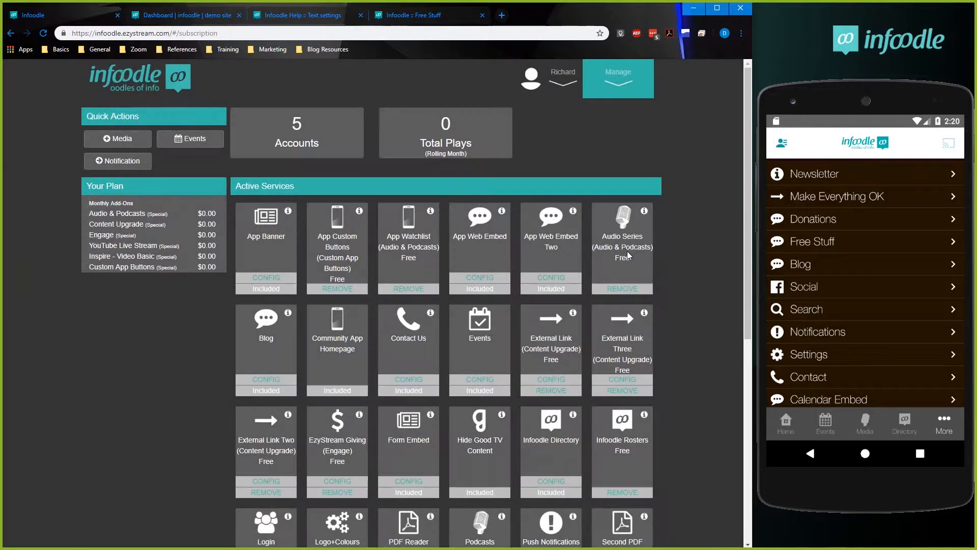
Open Blog in the Infoodle app on the phone emulator and look through the embedded page.
click(854, 266)
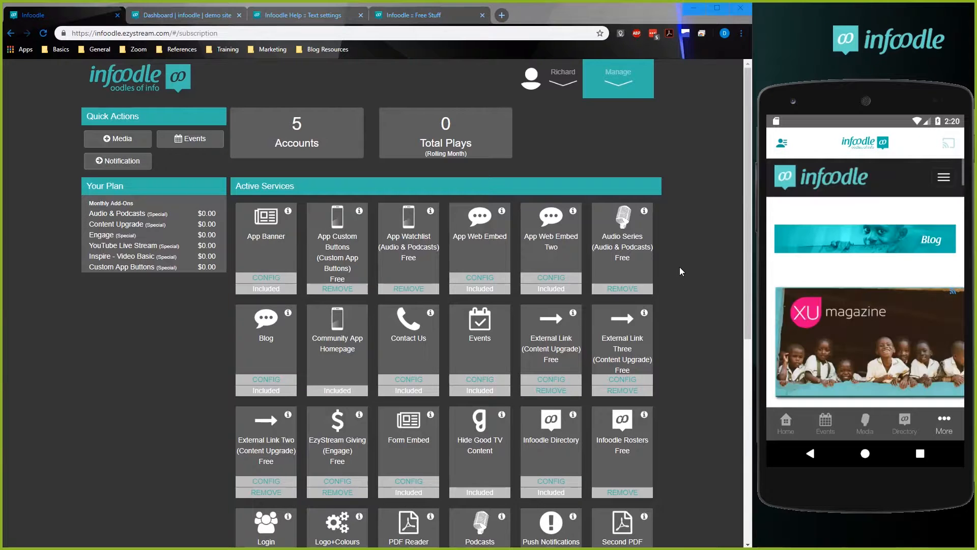
drag(874, 340, 867, 203)
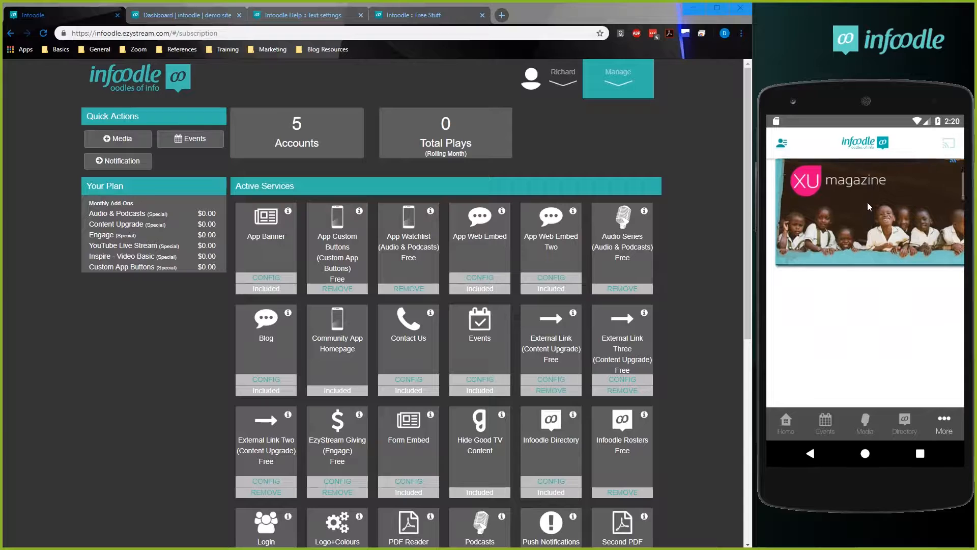
drag(871, 320, 868, 388)
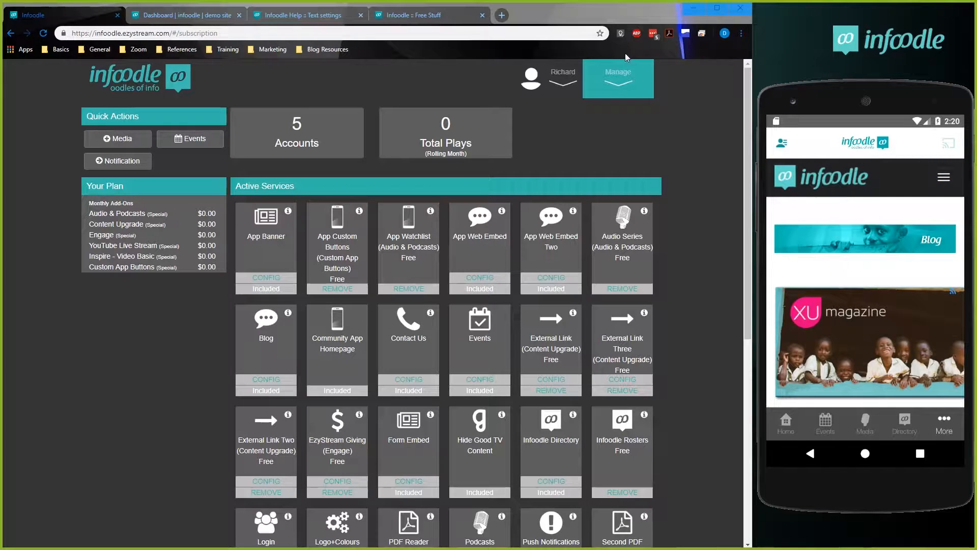
Open infoodle.com/blog in a new browser tab to compare the website's blog with the embedded version on the phone.
click(502, 15)
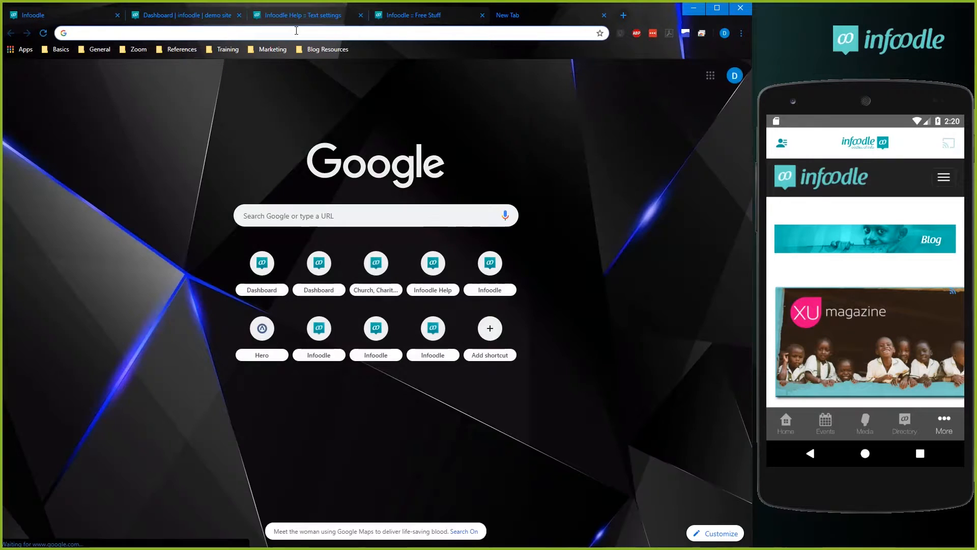
text(infoodle.com)
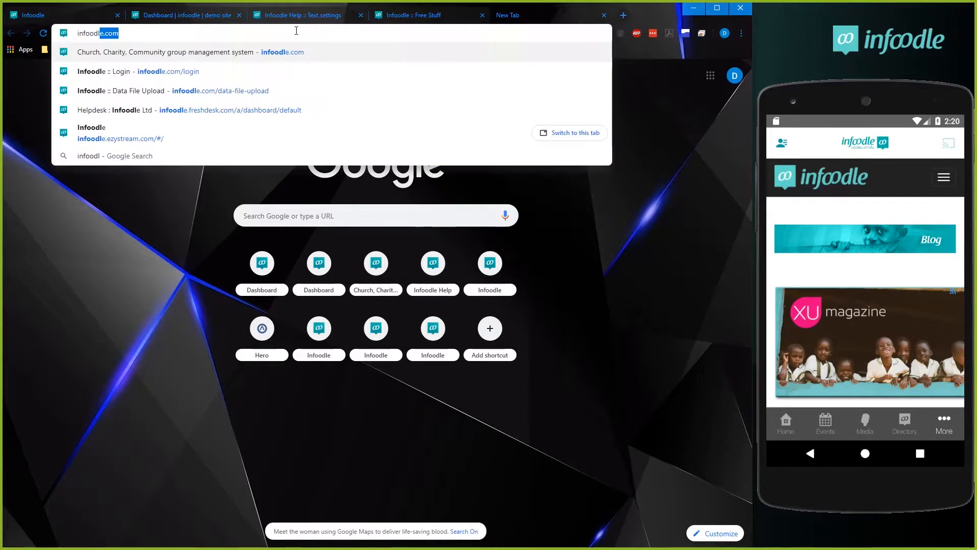
text(/blog)
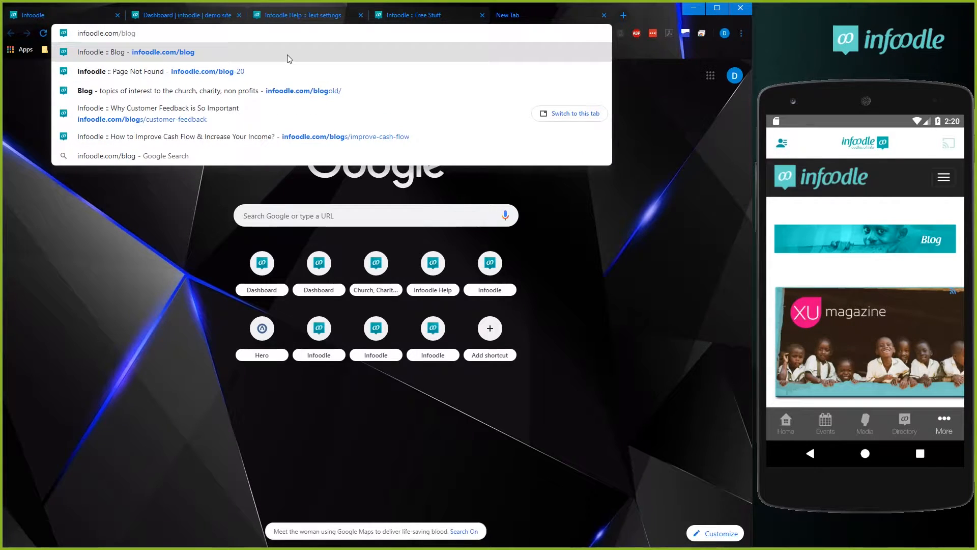
click(287, 54)
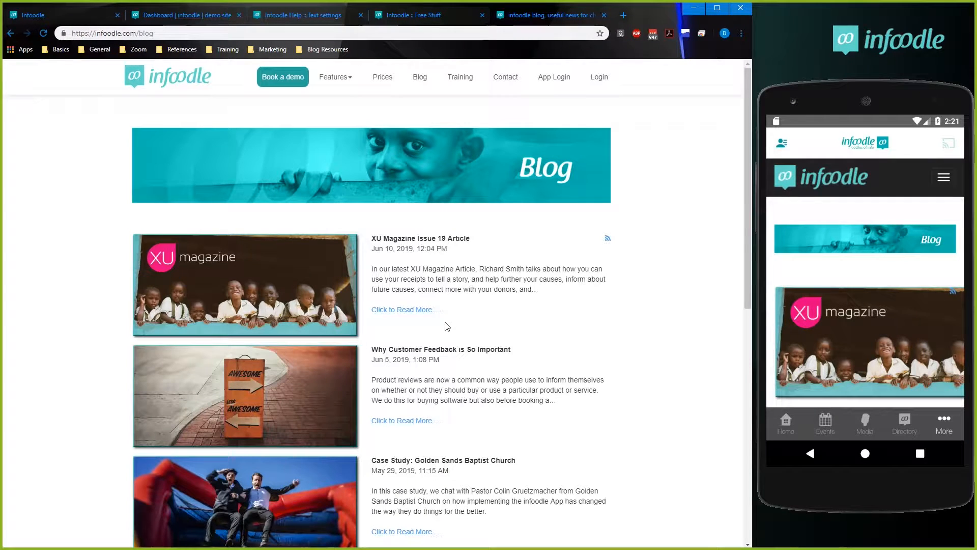
Return to the app's services page and open the Form Embed configuration to review its button name and destination URL.
click(65, 14)
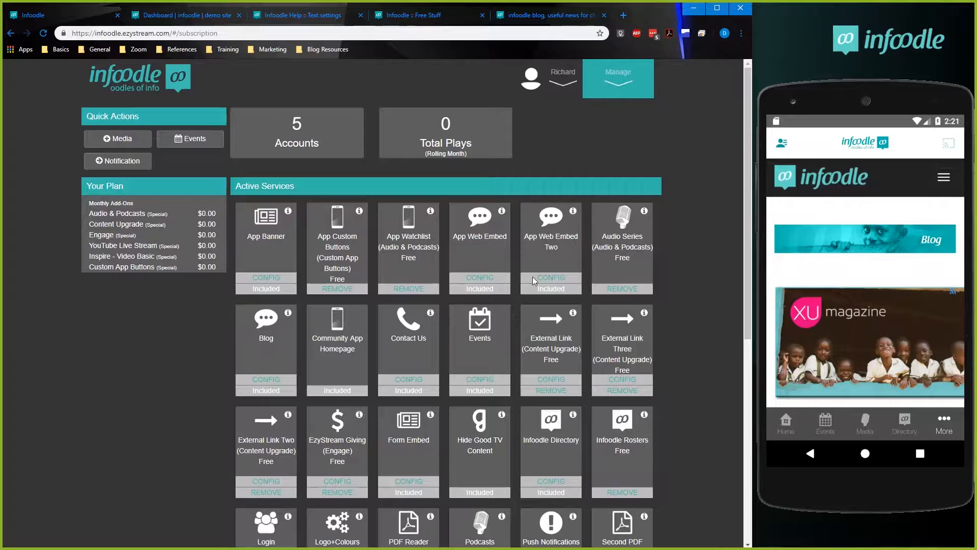
drag(420, 437, 426, 438)
click(407, 481)
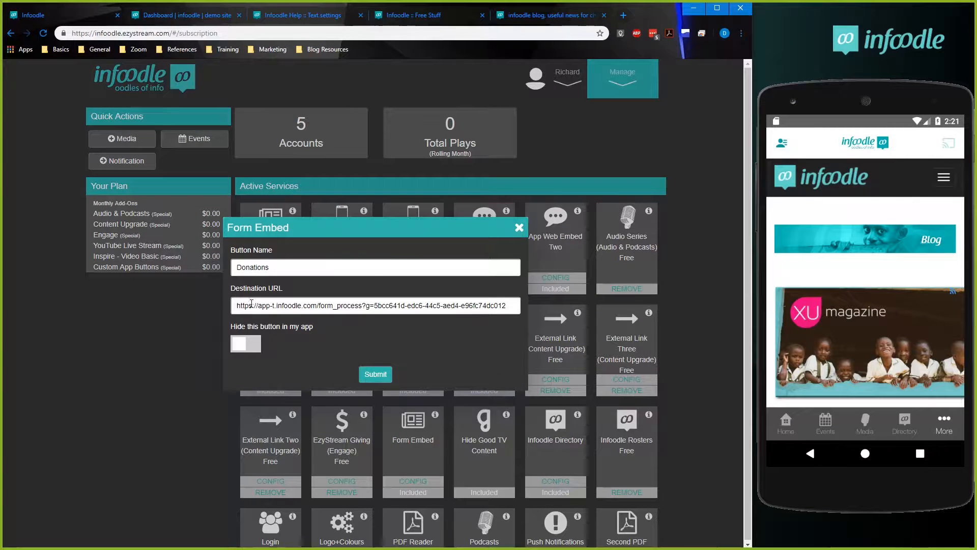
drag(238, 306, 407, 306)
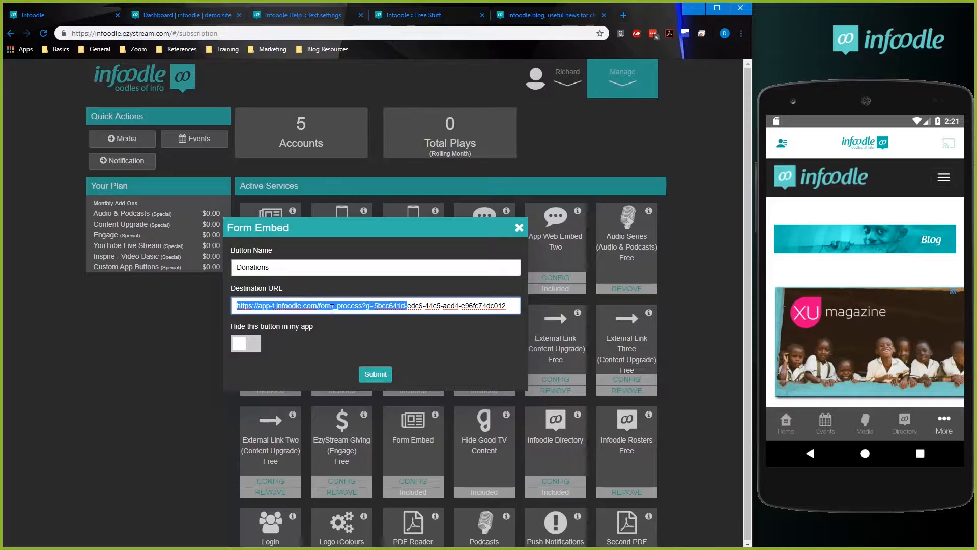
click(390, 306)
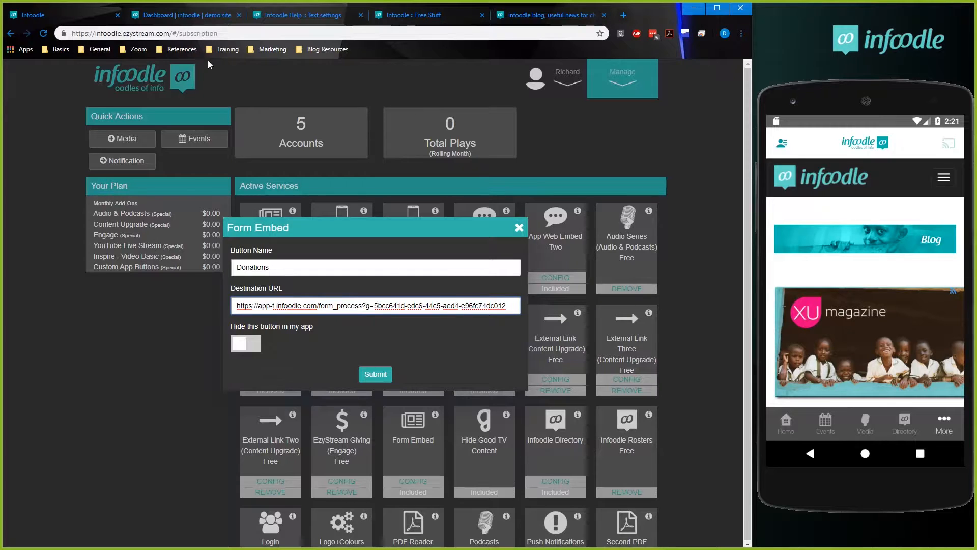
On the Infoodle demo site, open the Donate form for editing and show its publishing options.
click(184, 18)
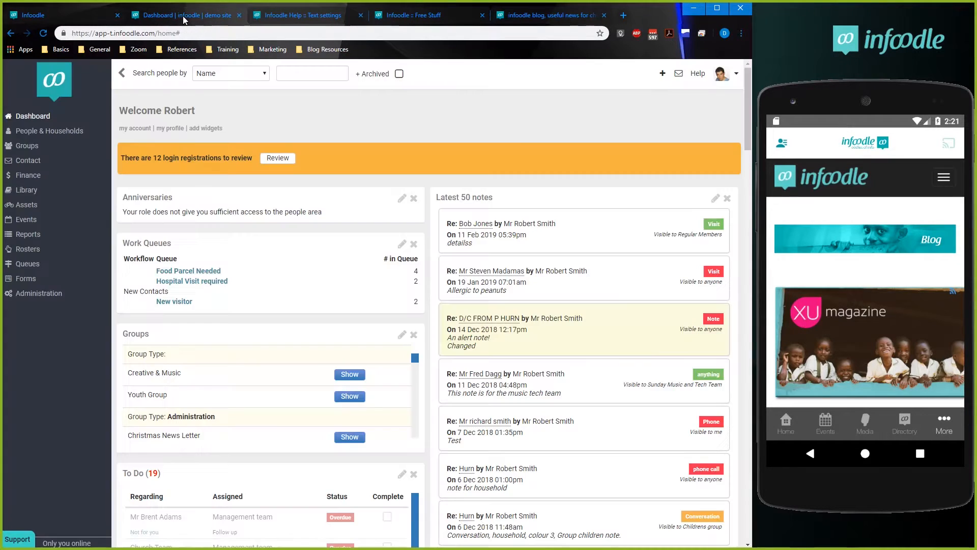
click(29, 279)
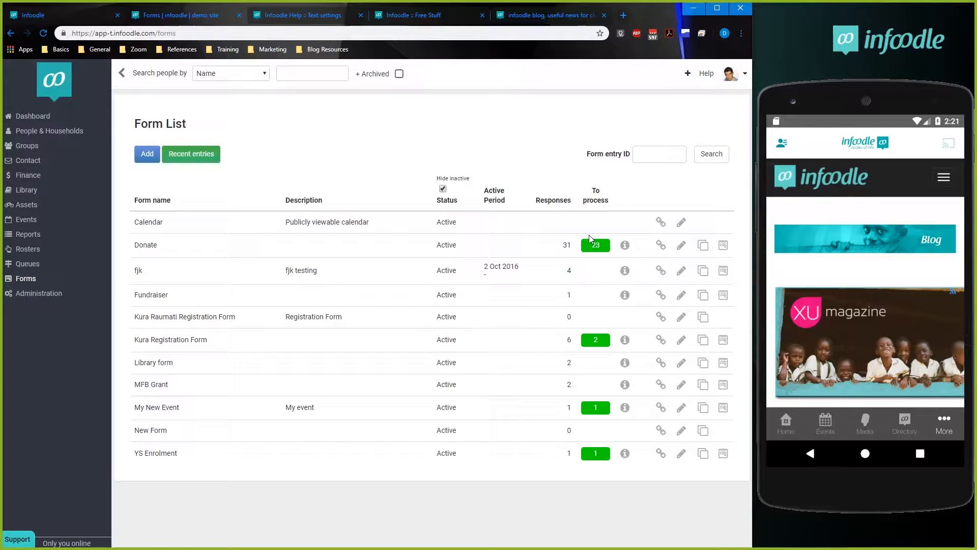
click(680, 247)
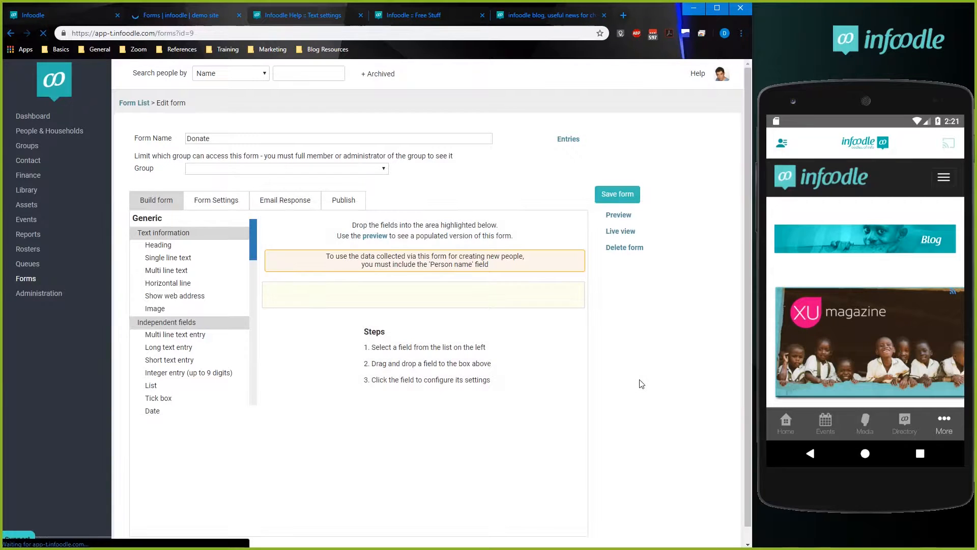
click(340, 204)
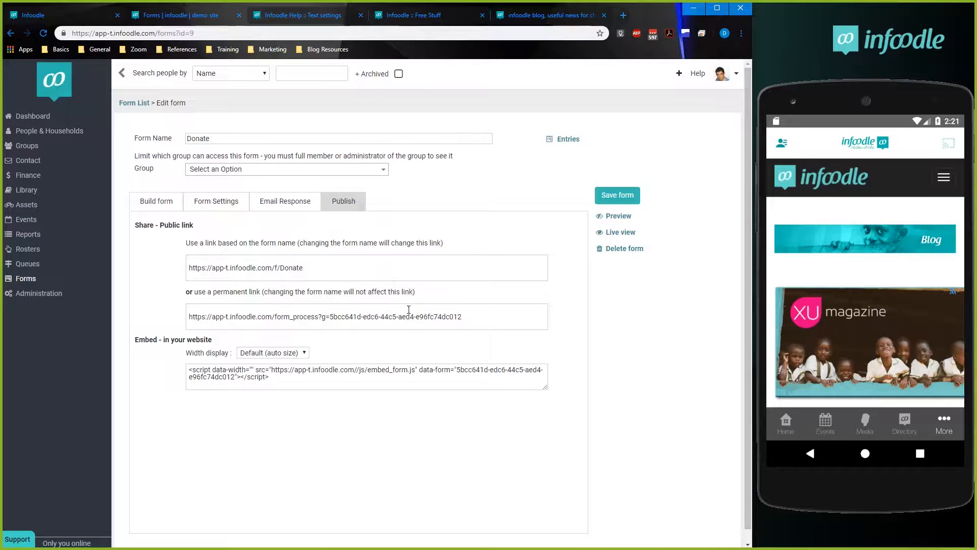
Review the Donate form's website embed code and highlight its full permanent public link.
click(323, 316)
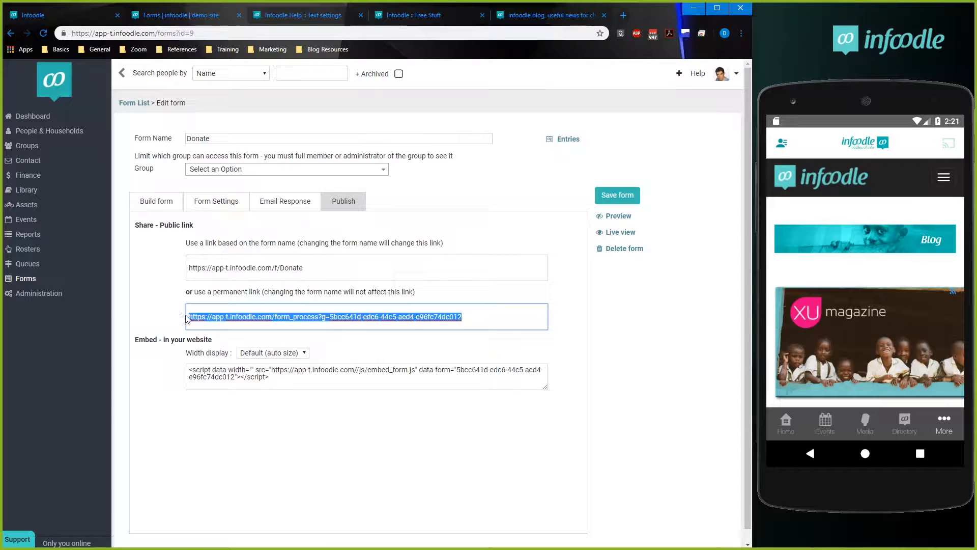
click(480, 317)
click(250, 382)
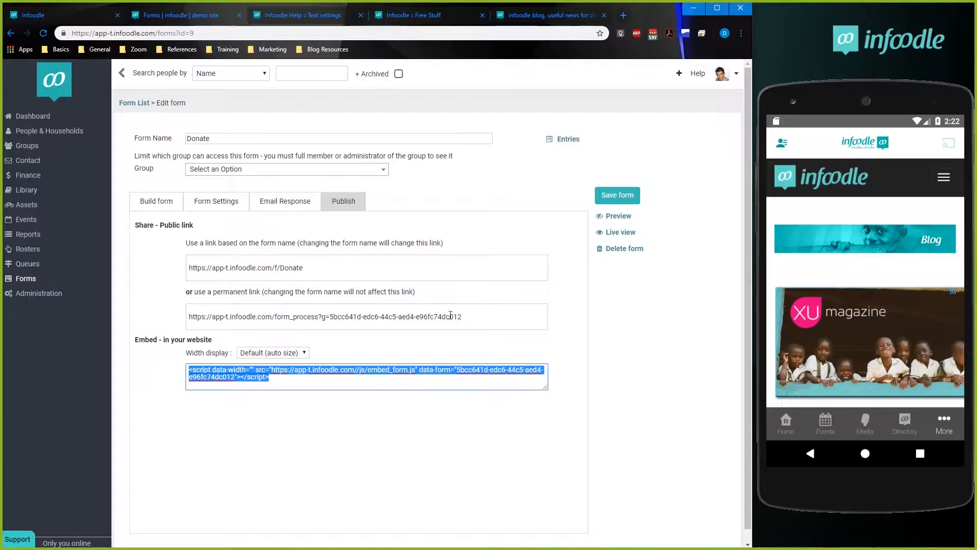
click(491, 315)
drag(495, 315, 167, 319)
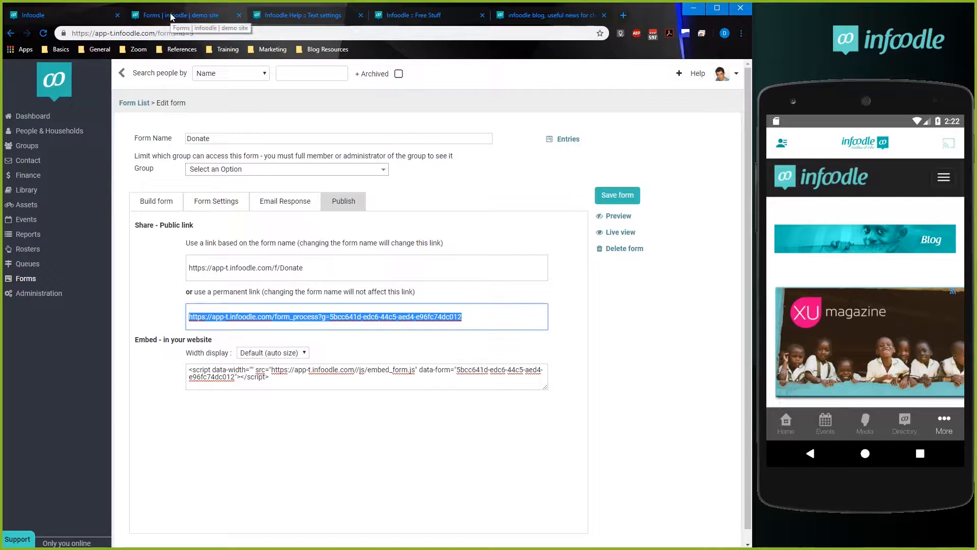
Submit the Form Embed settings for the Donations button, and open Donations in the Infoodle app on the phone emulator.
click(69, 11)
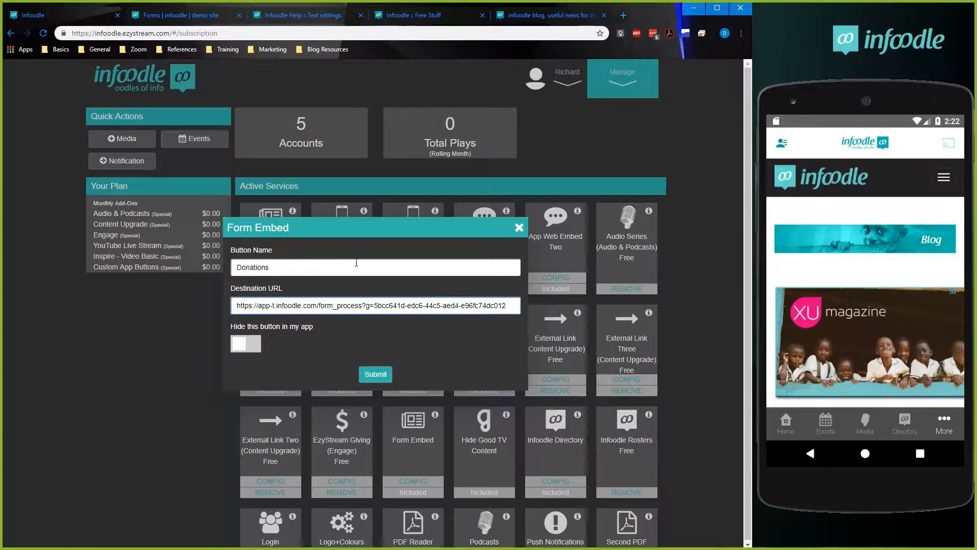
click(377, 375)
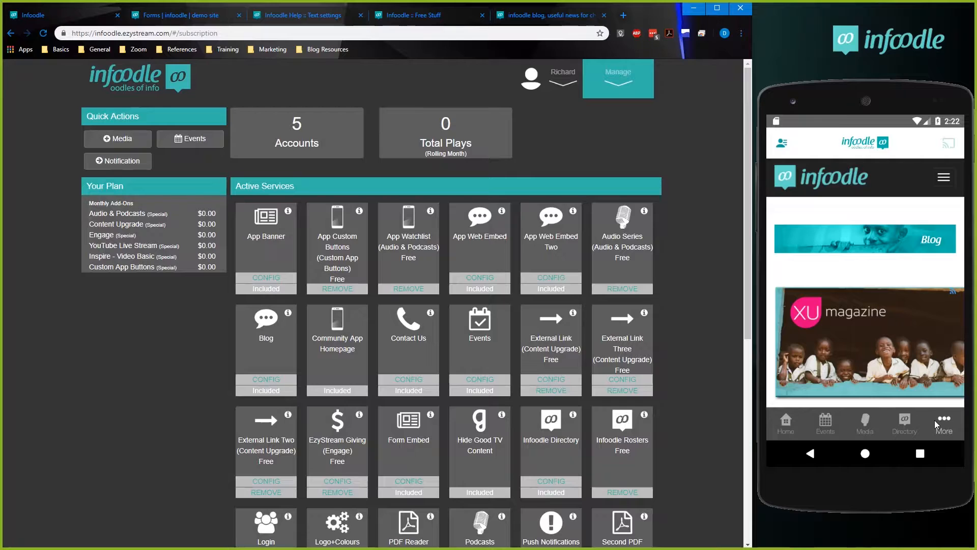
click(939, 420)
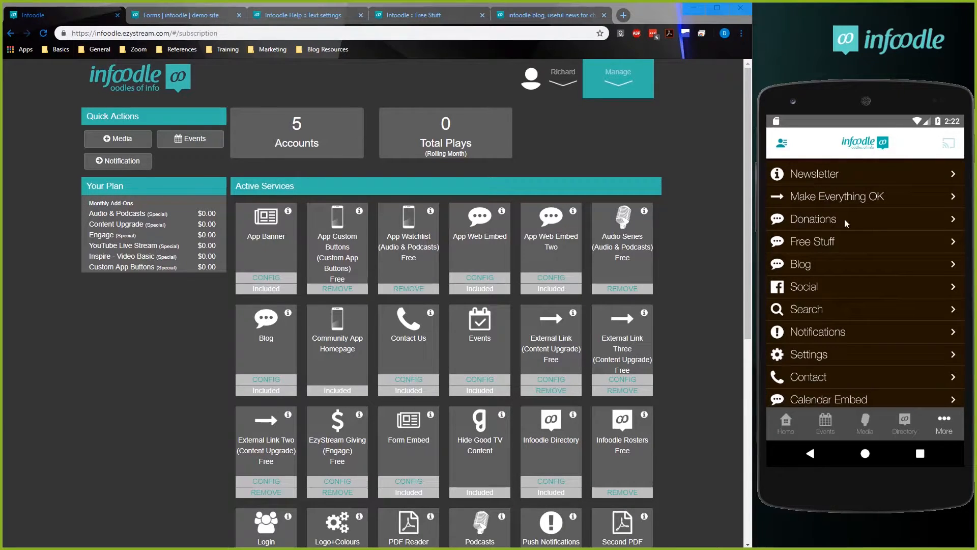
click(810, 223)
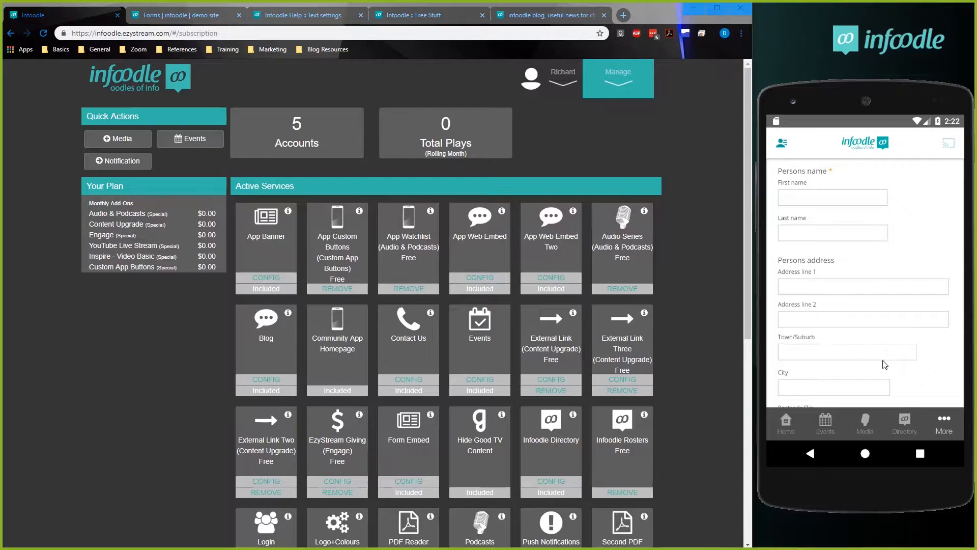
Look through the whole Donations form on the phone emulator, from the name fields to the donate methods and back.
scroll(896, 204, down, 3)
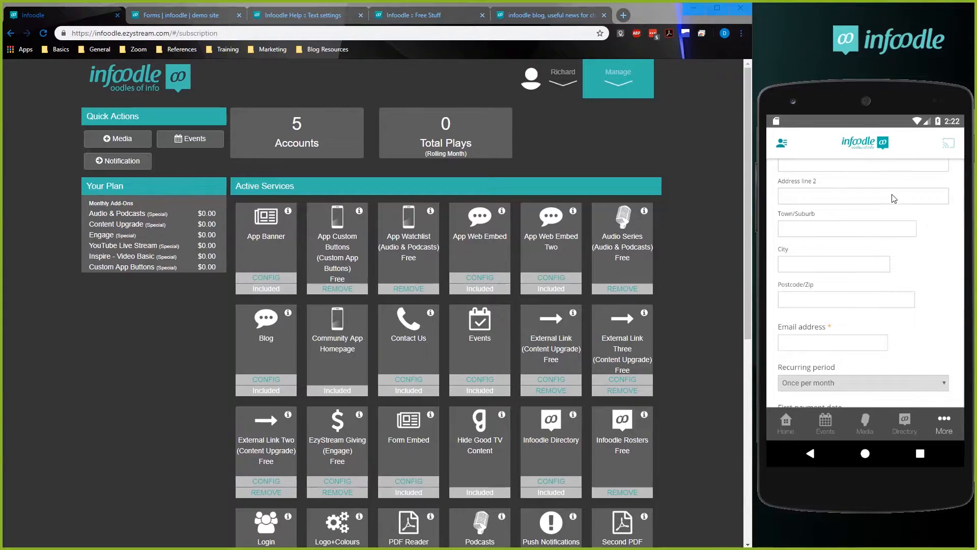
scroll(877, 336, down, 2)
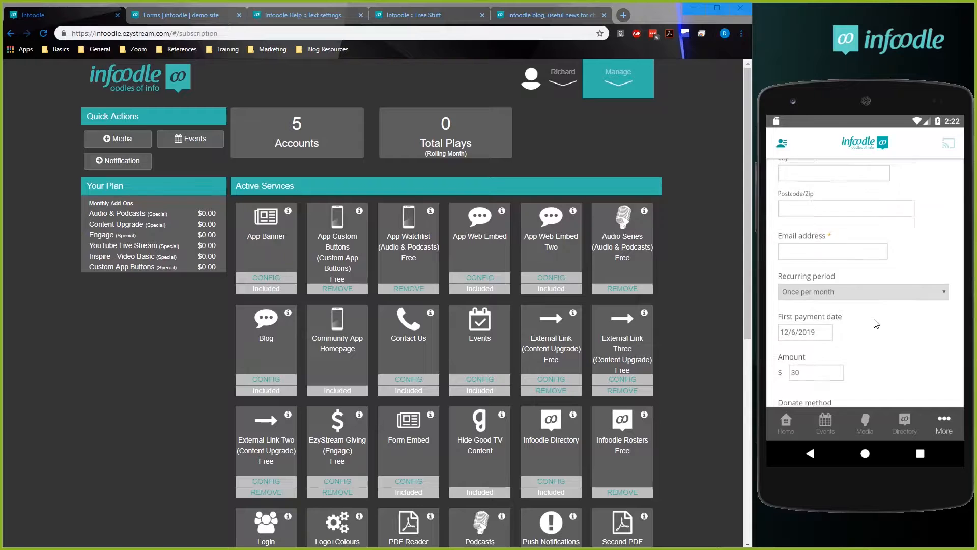
scroll(875, 305, down, 2)
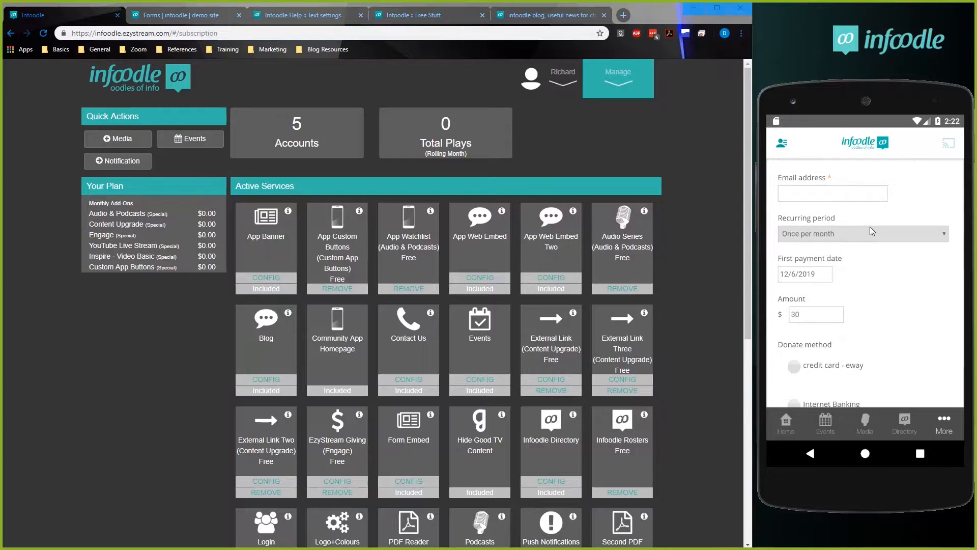
scroll(870, 215, down, 1)
scroll(830, 364, down, 1)
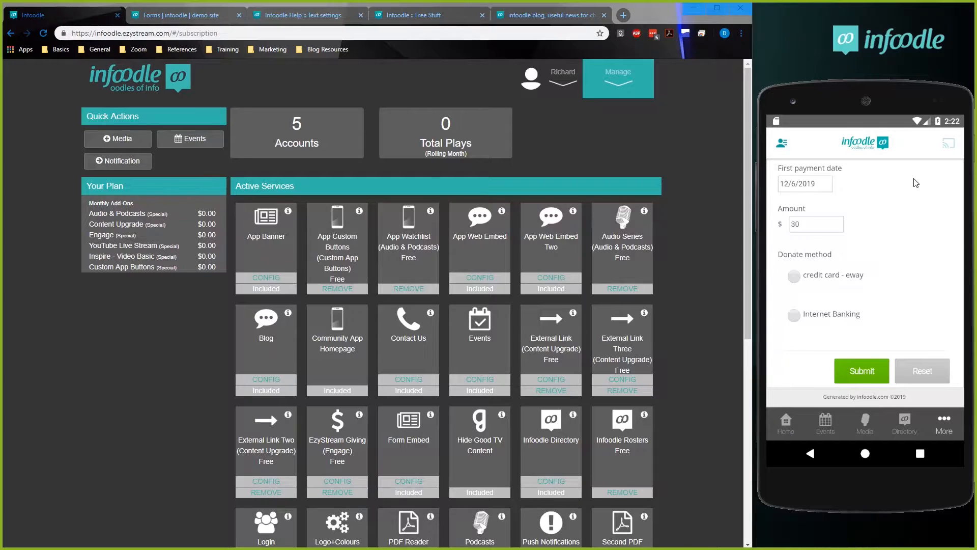
scroll(921, 219, up, 3)
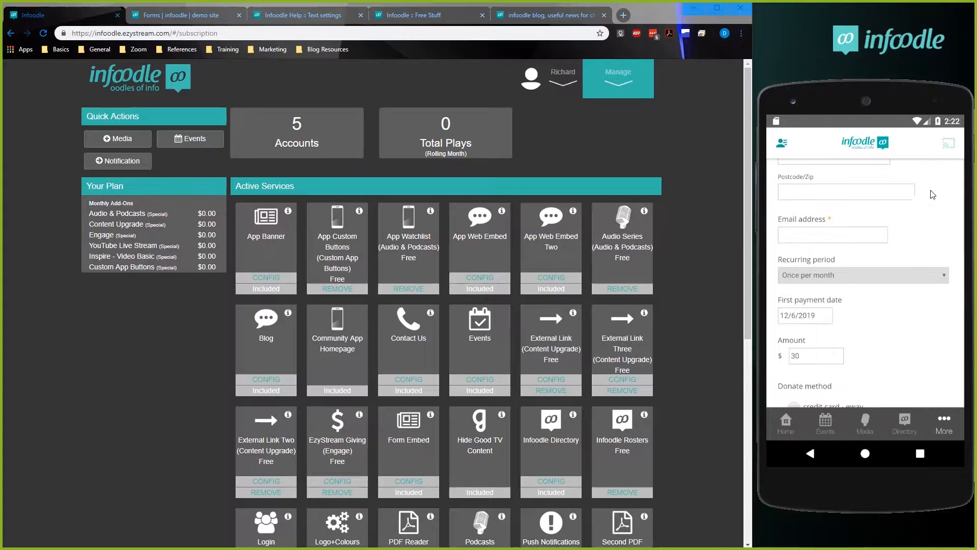
scroll(924, 229, up, 5)
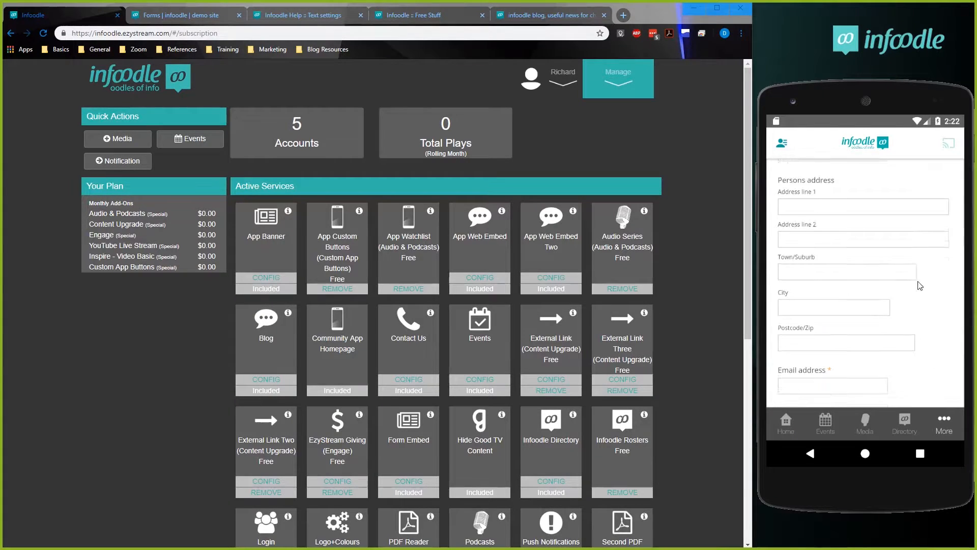
scroll(923, 311, up, 2)
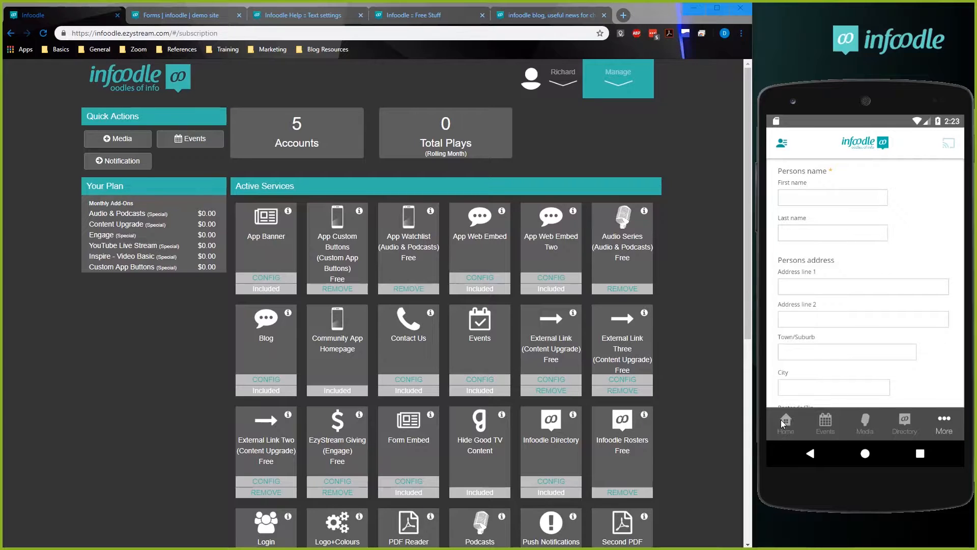
Open the demo site's events calendar and edit the first Staff Meeting shown for June 2019 as a single event.
click(173, 15)
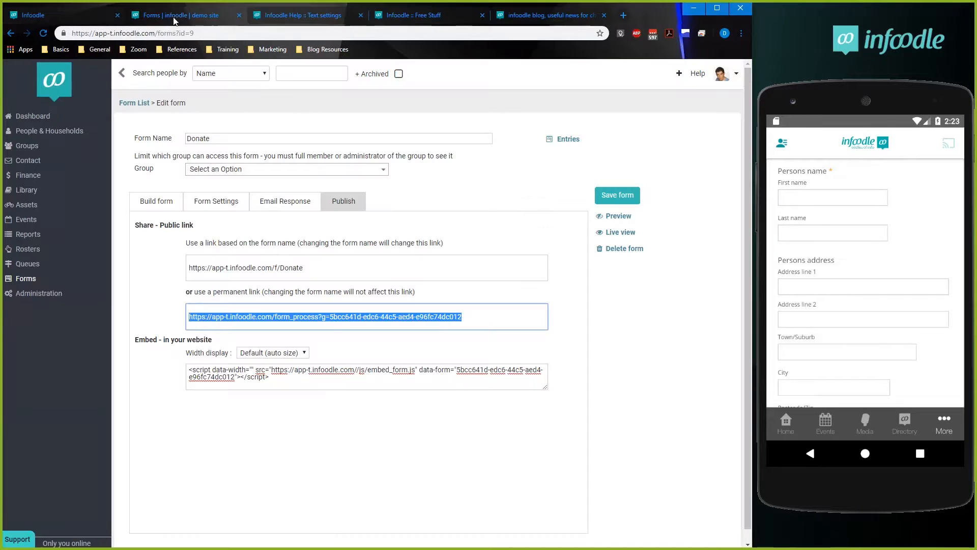
click(21, 220)
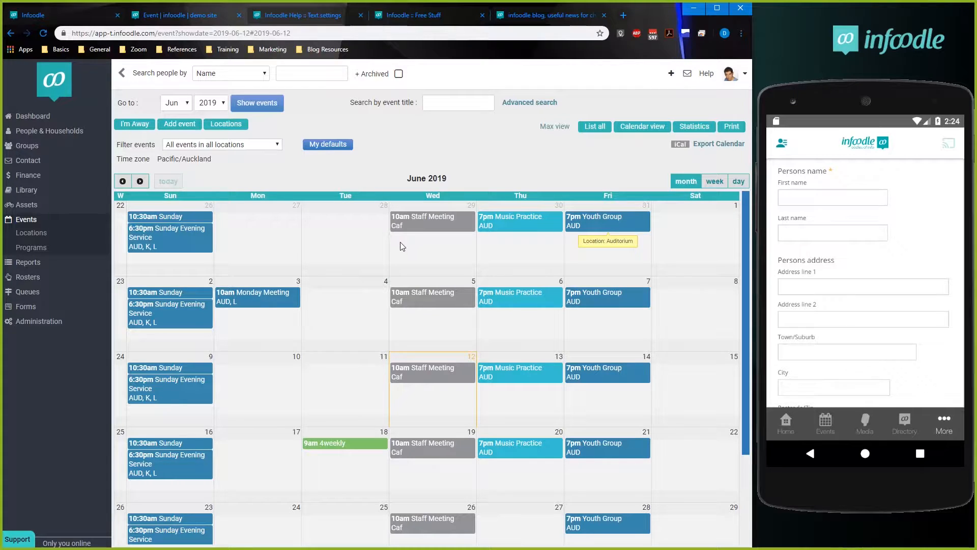
click(405, 224)
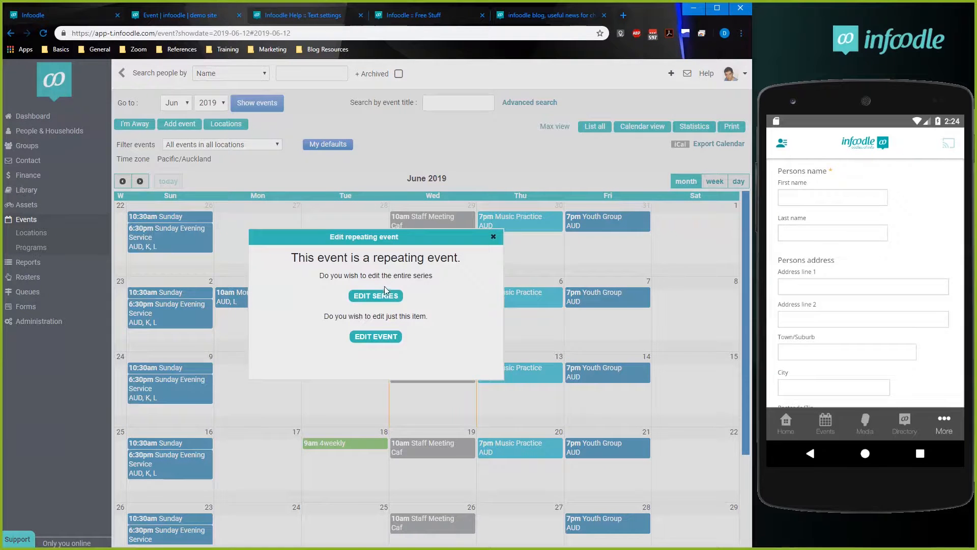
click(377, 337)
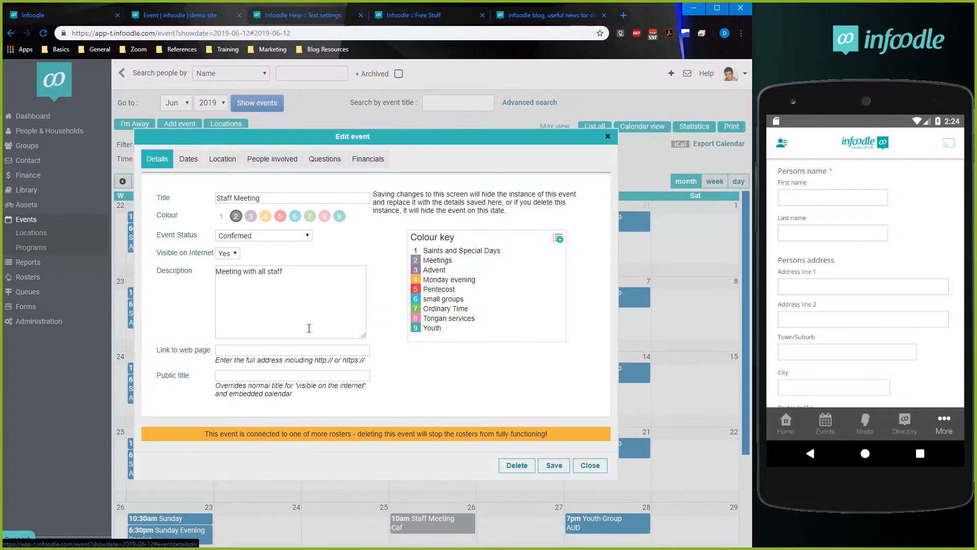
Review the Staff Meeting's Visible on Internet setting and its colour in the event details.
drag(157, 253, 209, 254)
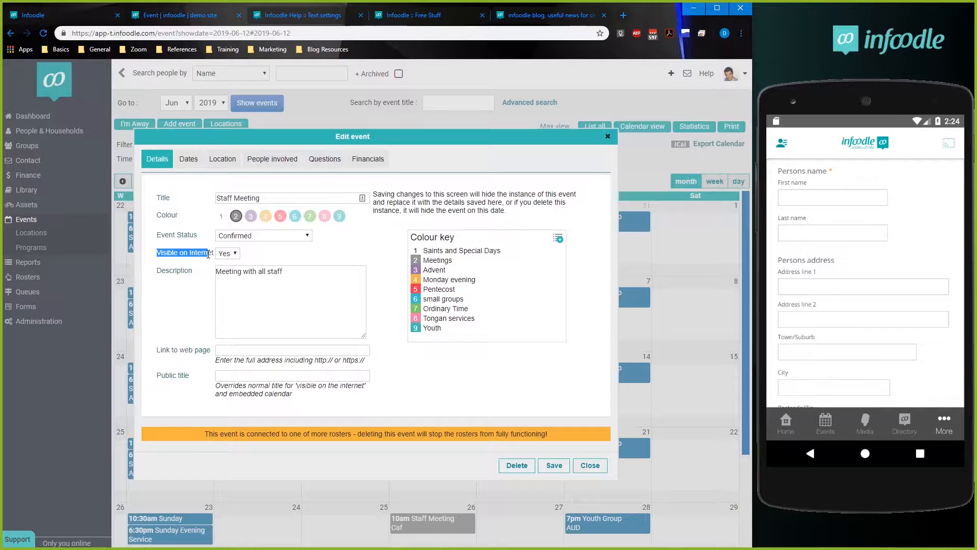
click(210, 253)
drag(206, 254, 214, 253)
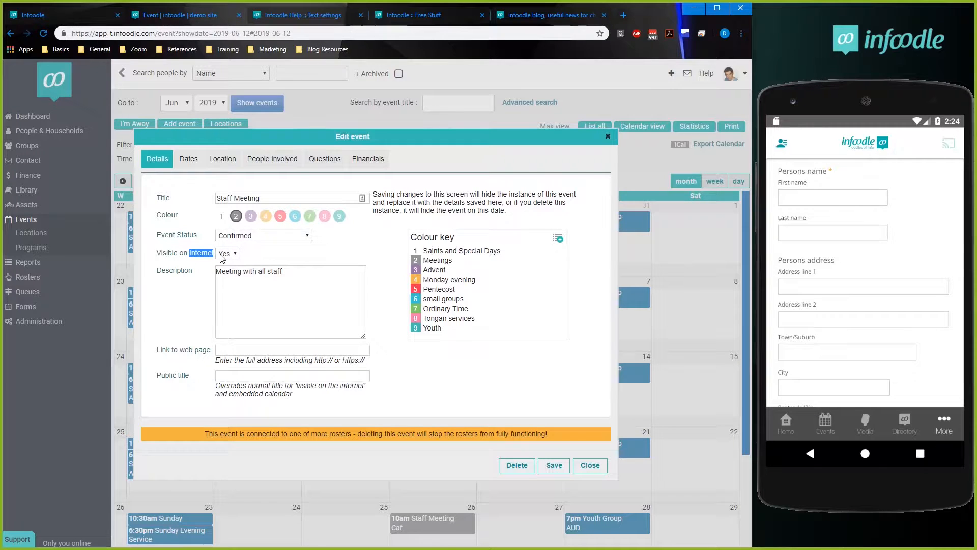
click(197, 255)
click(237, 217)
Show Events in the phone app and review the Staff Meeting's dates and location settings on the demo site.
click(825, 422)
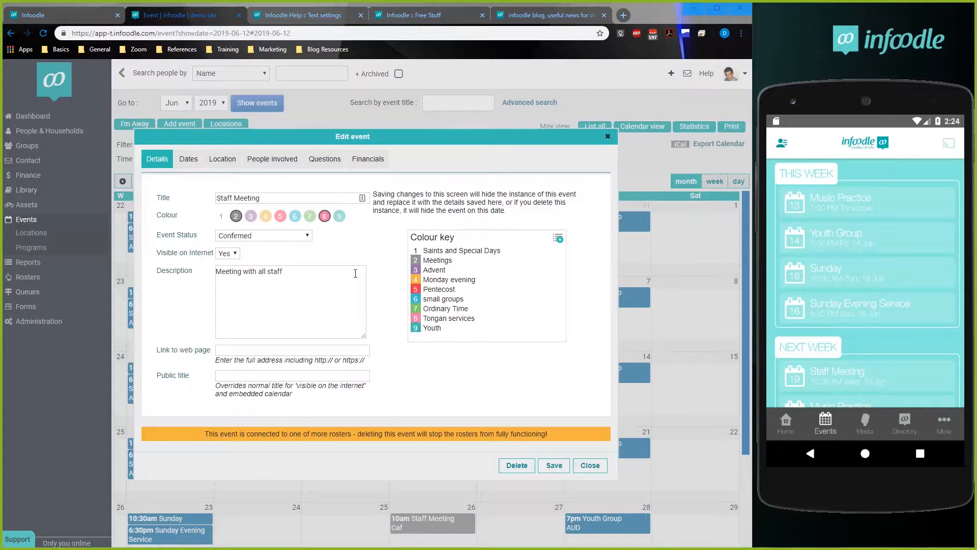
click(185, 164)
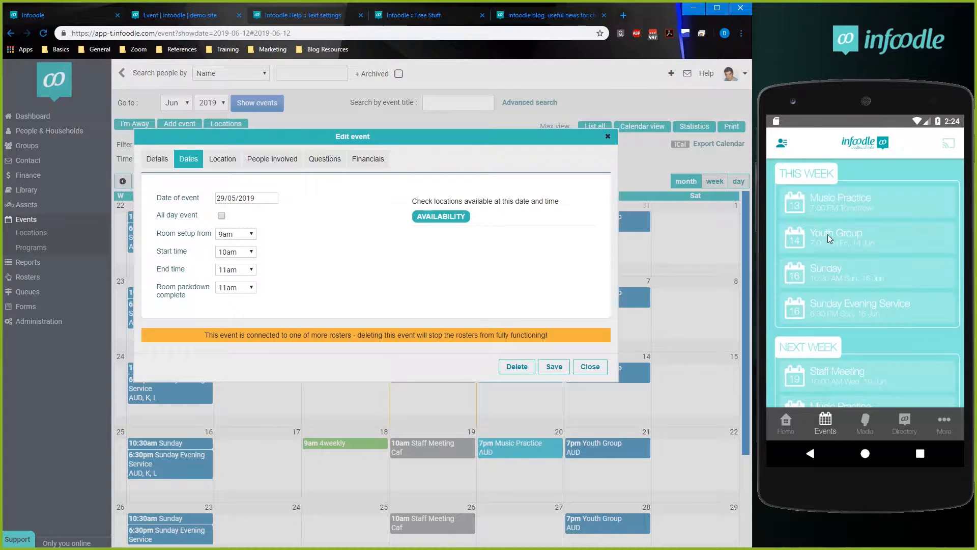
click(218, 161)
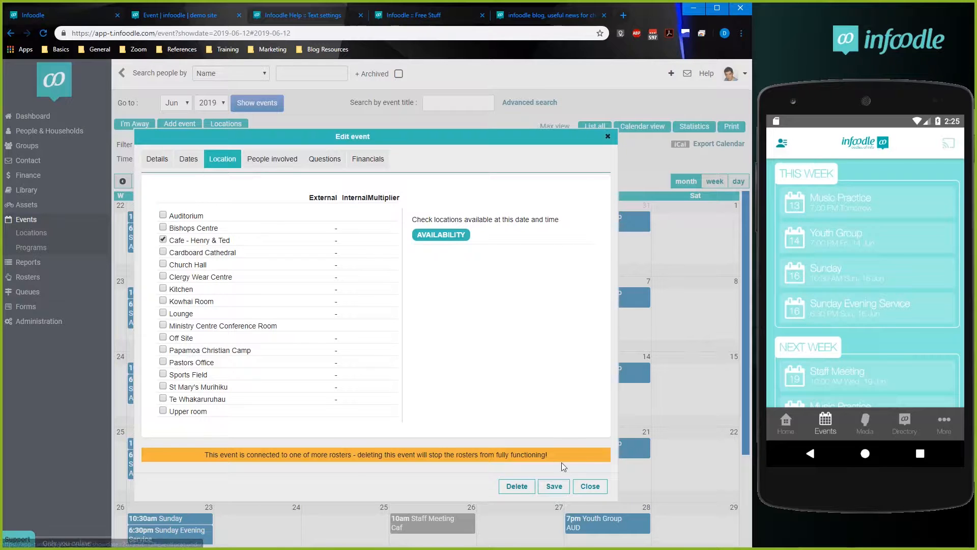
Close the Staff Meeting, open the Cafe - Henry & Ted location for editing and review its public address.
click(590, 487)
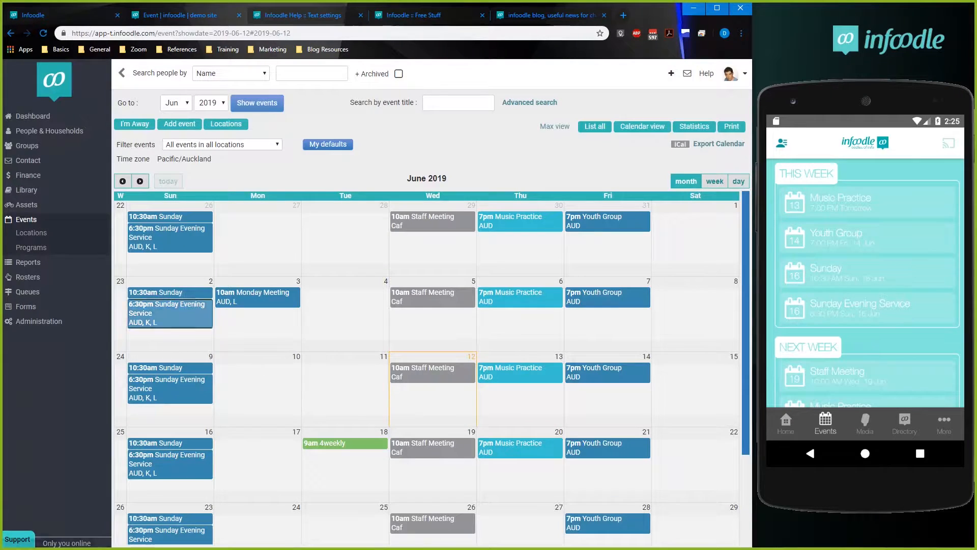
click(31, 236)
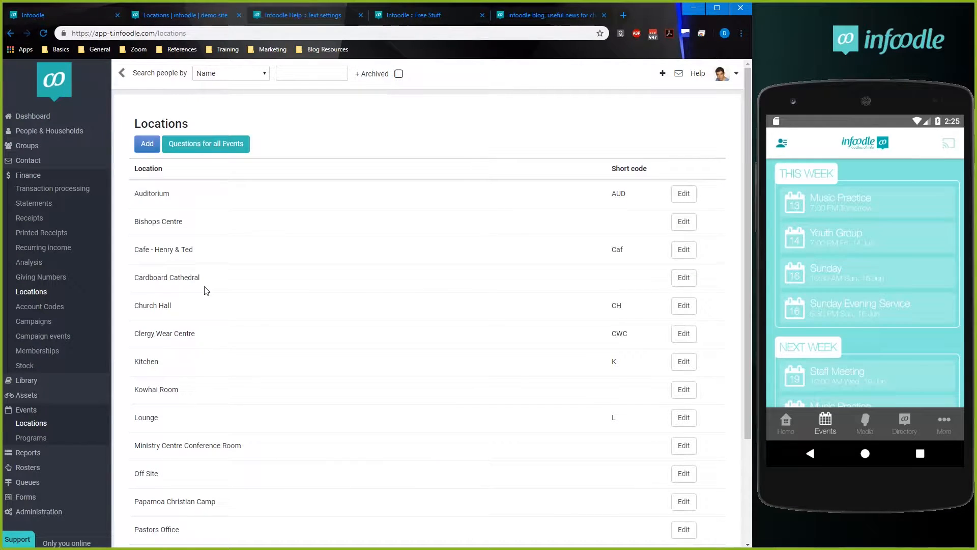
click(683, 251)
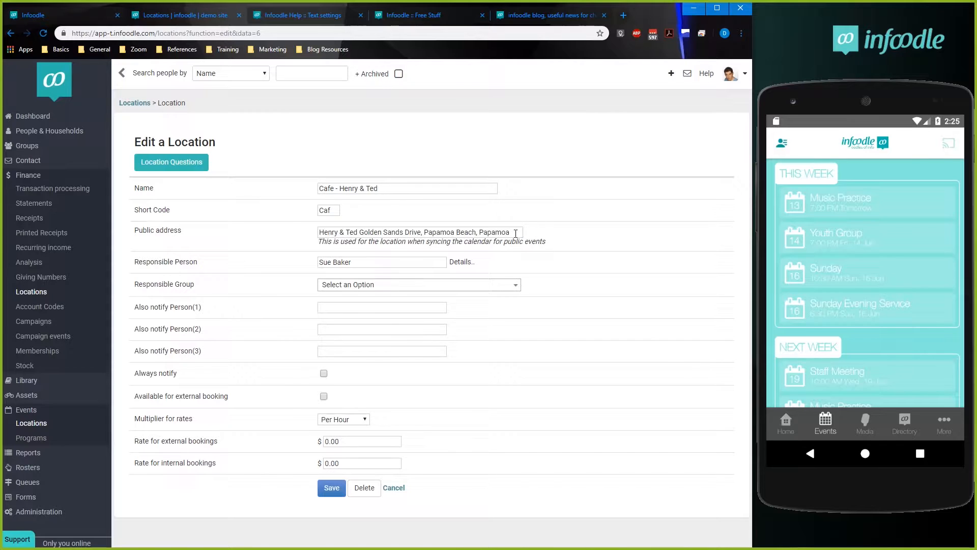
drag(515, 233, 312, 234)
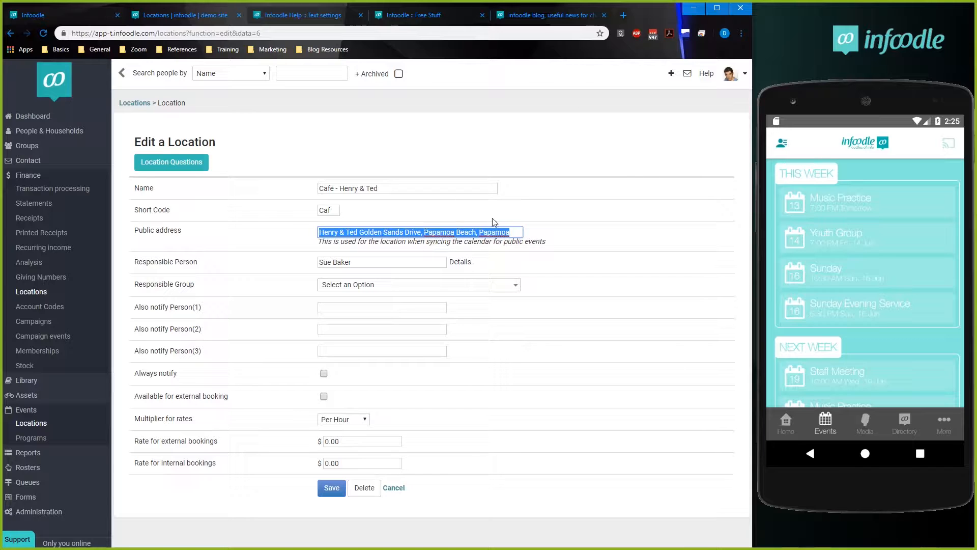
Open Google Maps in a new browser tab, search for "henry & ted" and view the cafe's place details.
click(624, 15)
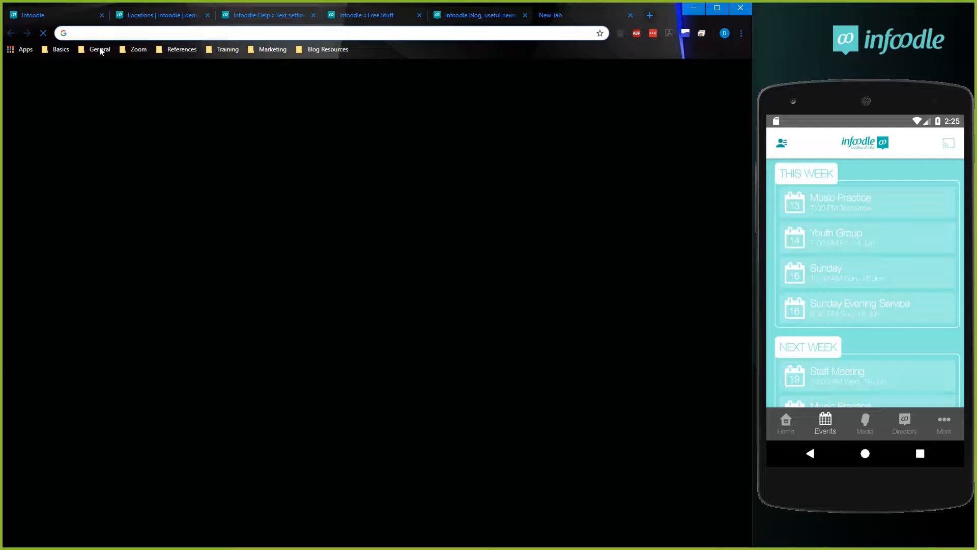
text(maps)
key(Return)
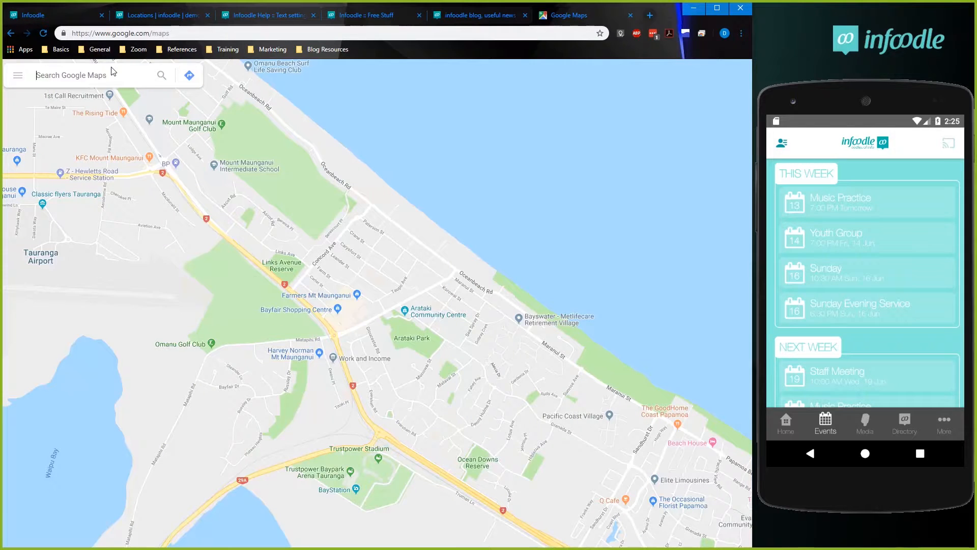
text(henry & ted)
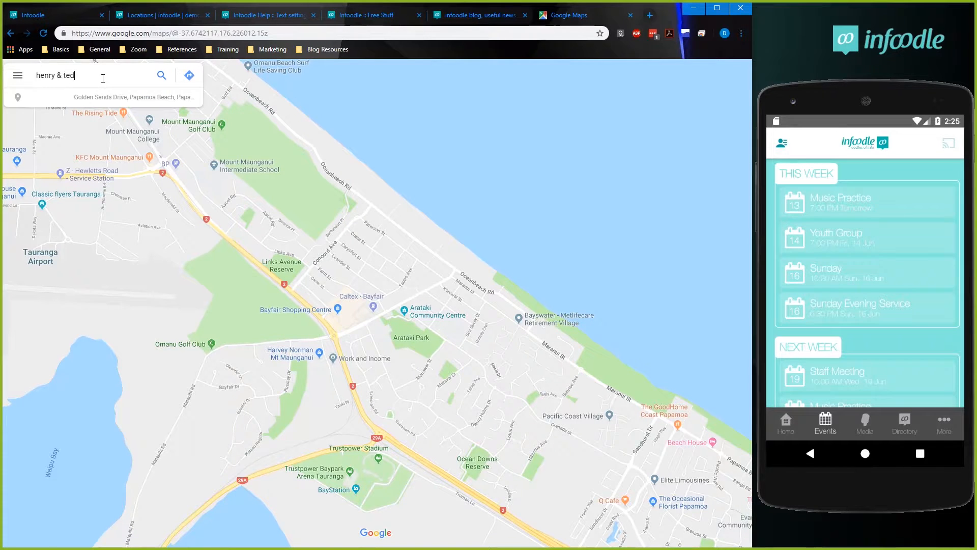
key(Return)
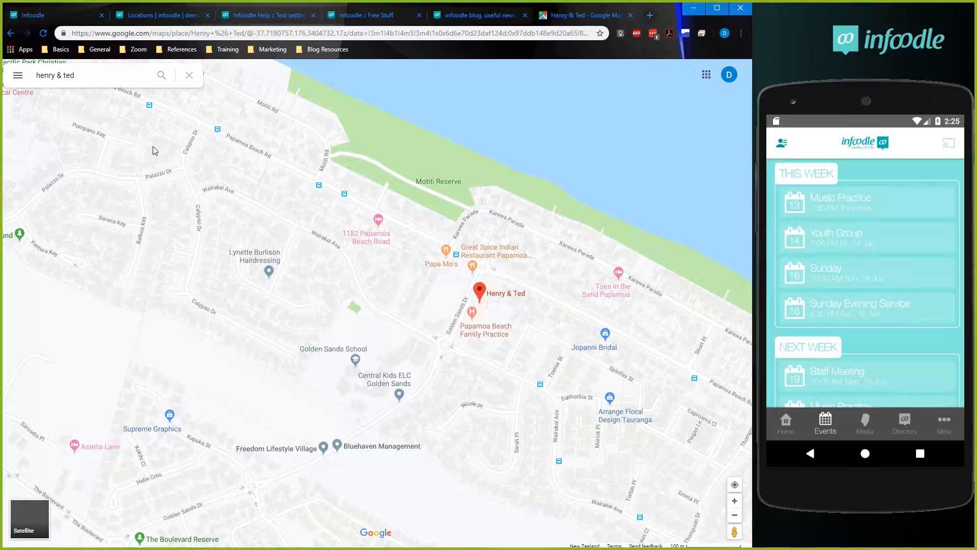
click(495, 298)
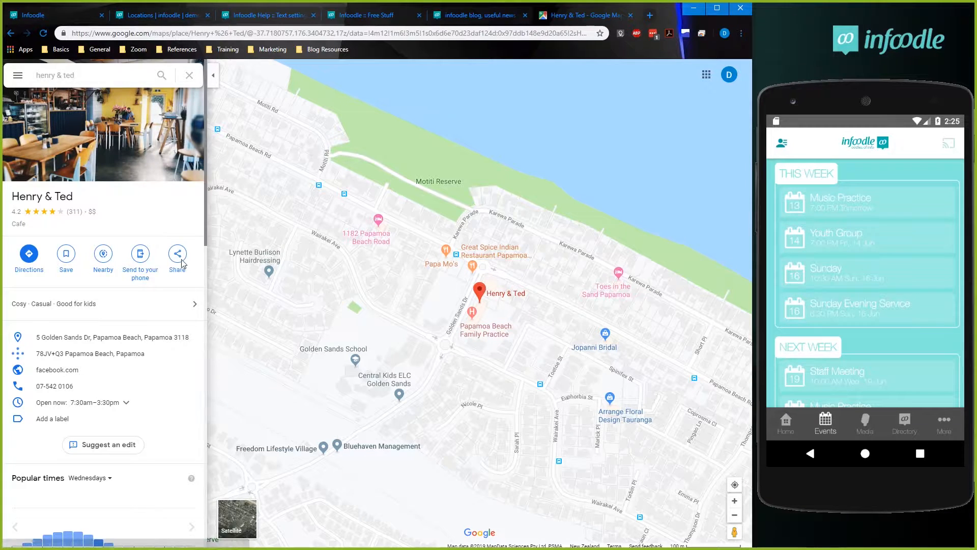
Pick the suggested Henry & Ted entry in the map search and select its full address text.
click(82, 78)
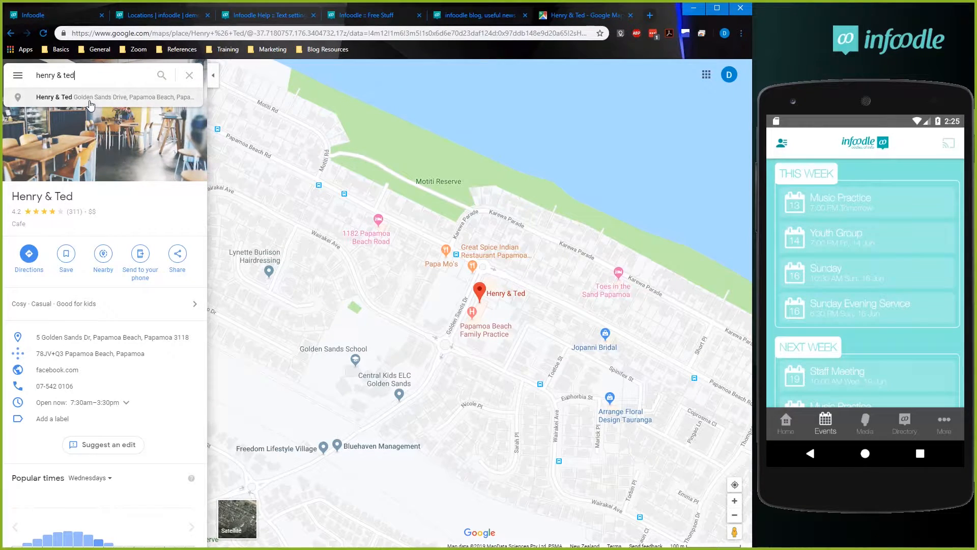
click(139, 100)
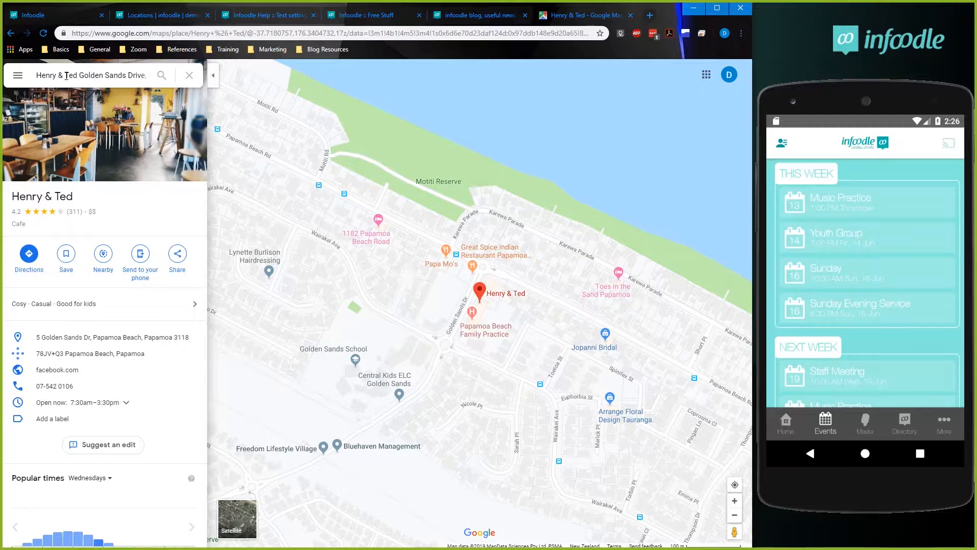
drag(37, 76, 163, 82)
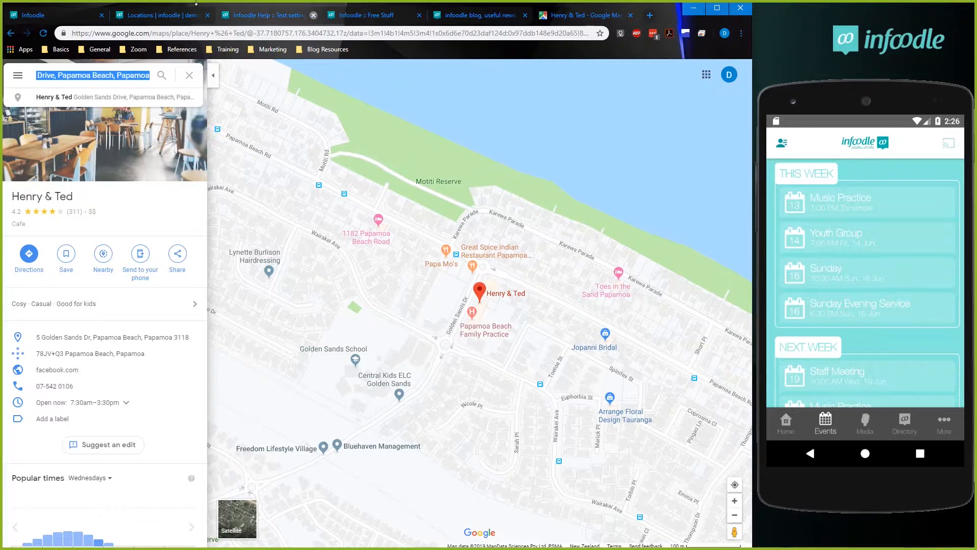
Return to the Cafe - Henry & Ted location on the demo site and compare its public address with the map entry.
click(51, 16)
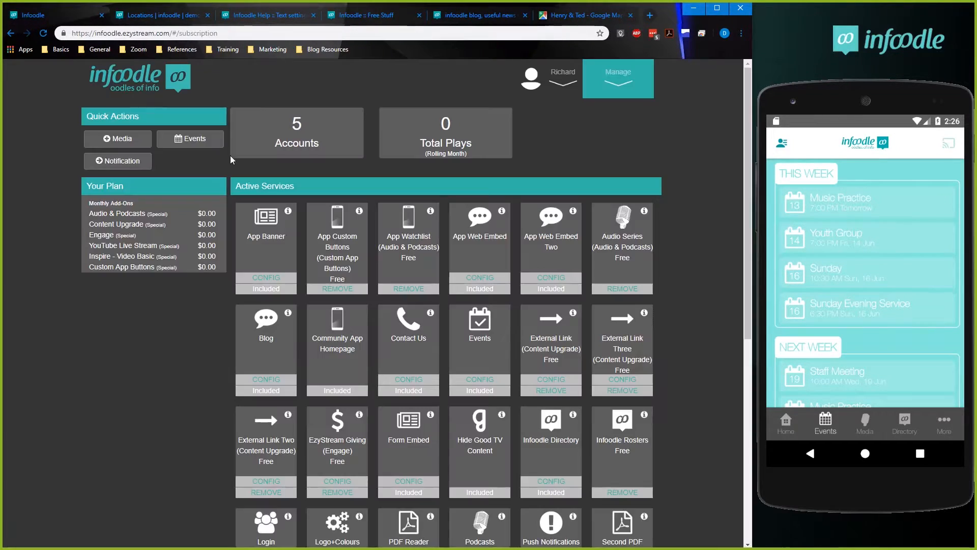
click(140, 16)
drag(147, 231, 187, 238)
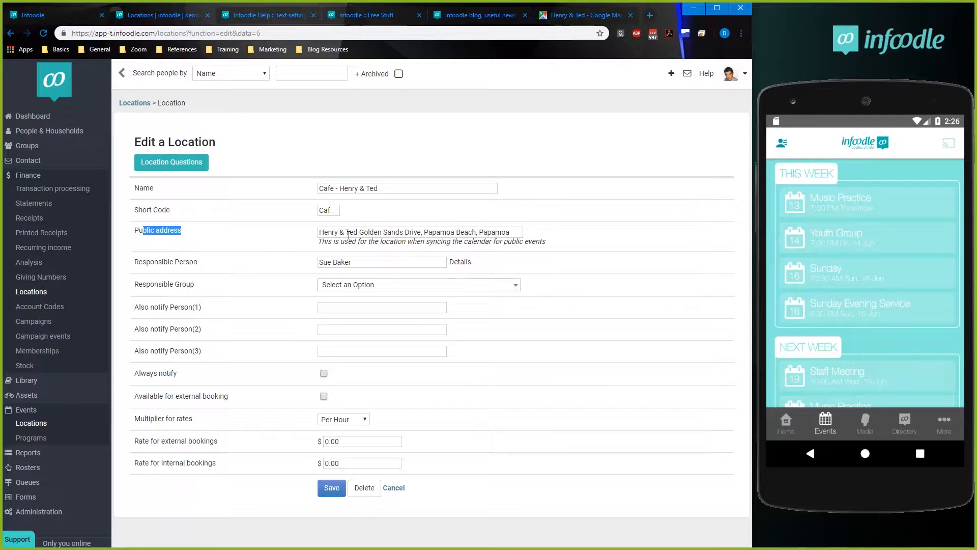
drag(358, 233, 574, 243)
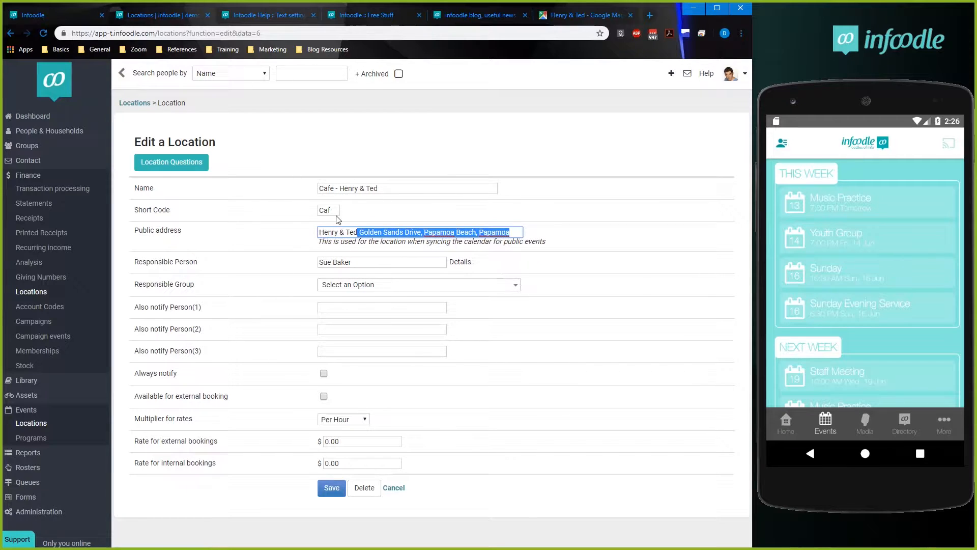
Open the Lounge location for editing, review its name and public address fields, and return to the events calendar.
click(33, 294)
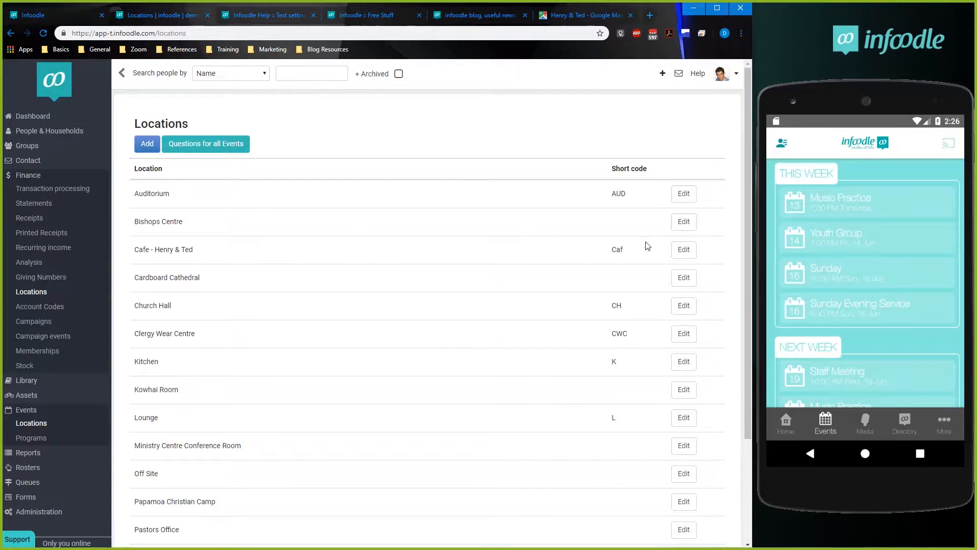
click(684, 417)
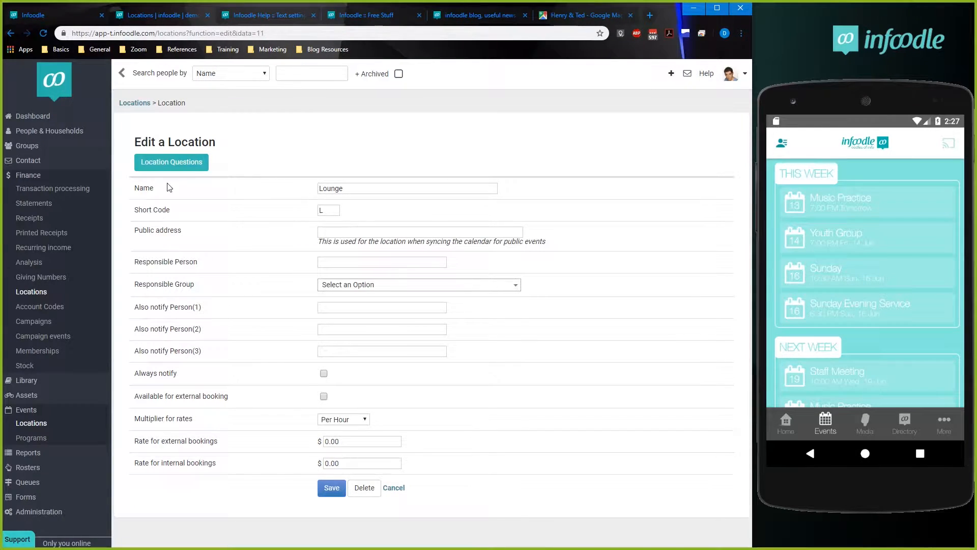
drag(365, 187, 258, 195)
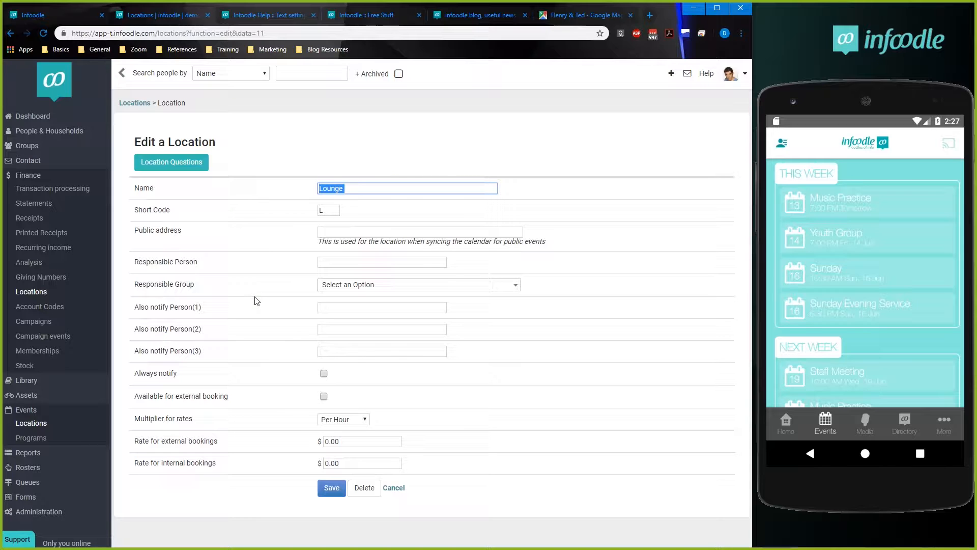
click(364, 233)
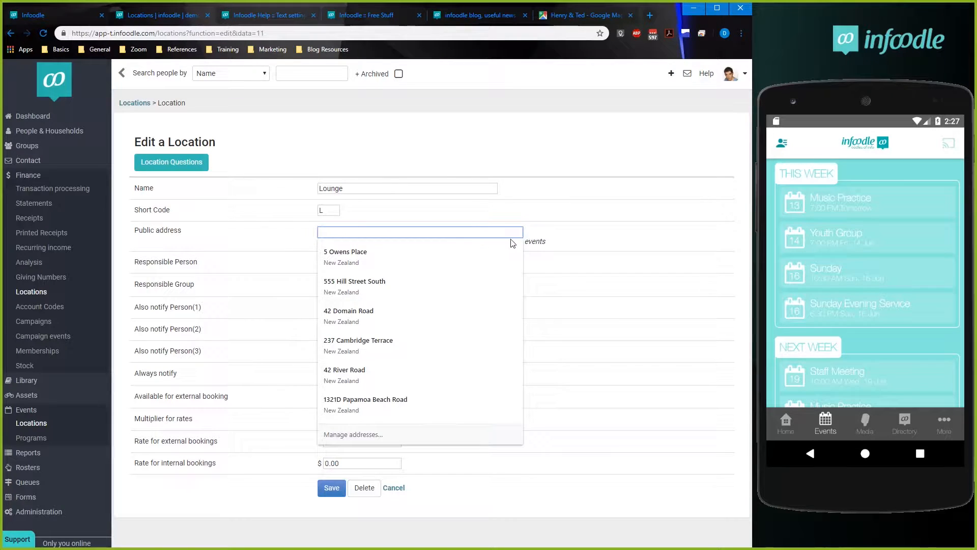
click(547, 235)
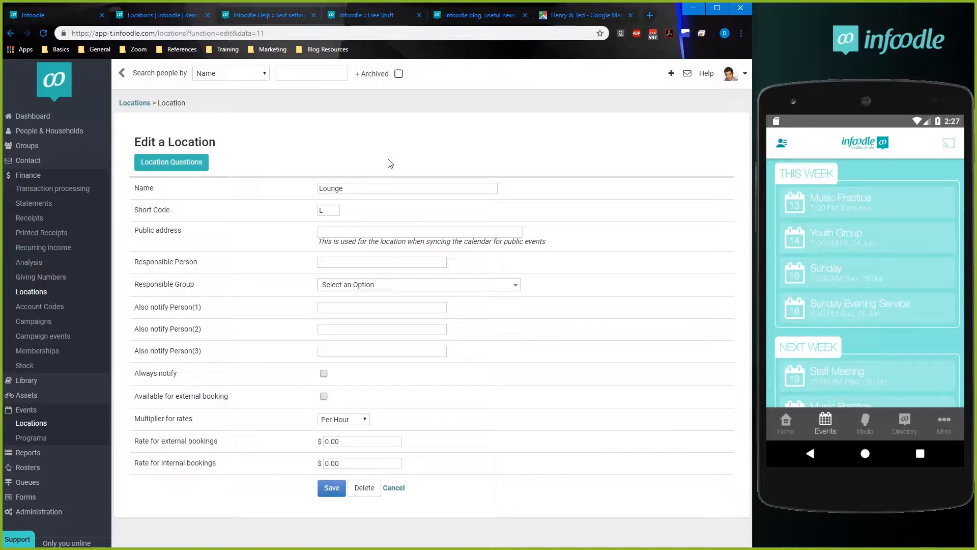
click(327, 234)
key(Escape)
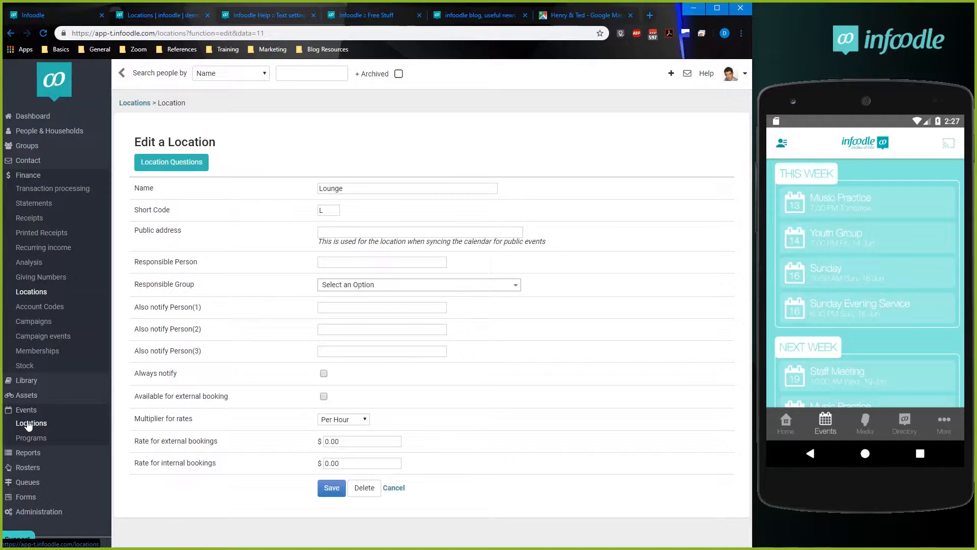
click(28, 414)
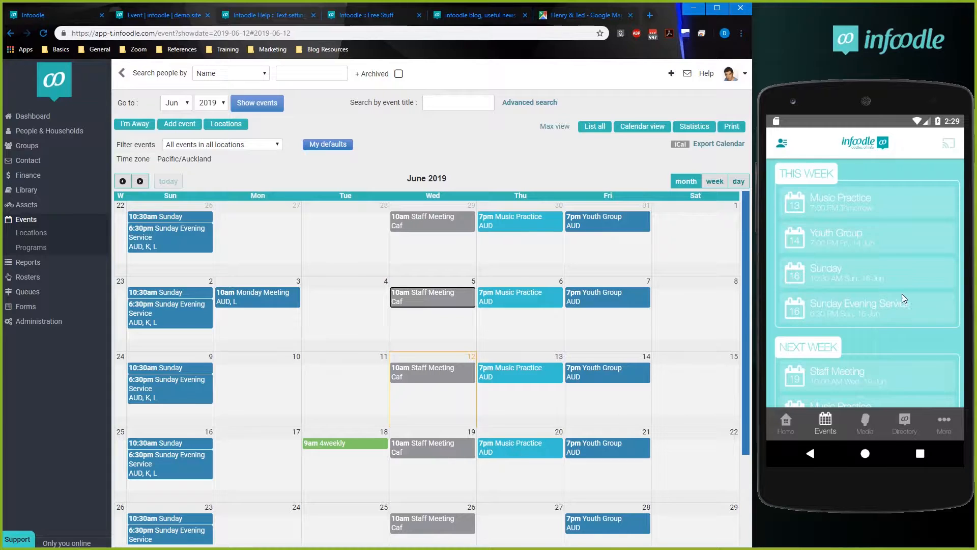
Show Home in the phone app and open the Logo+Colours service configuration on the app management site.
click(792, 422)
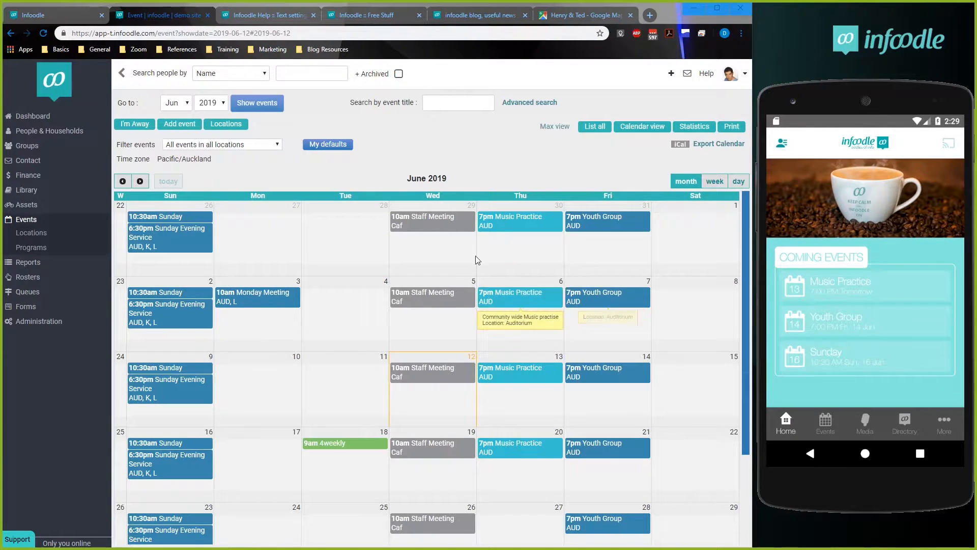
click(59, 13)
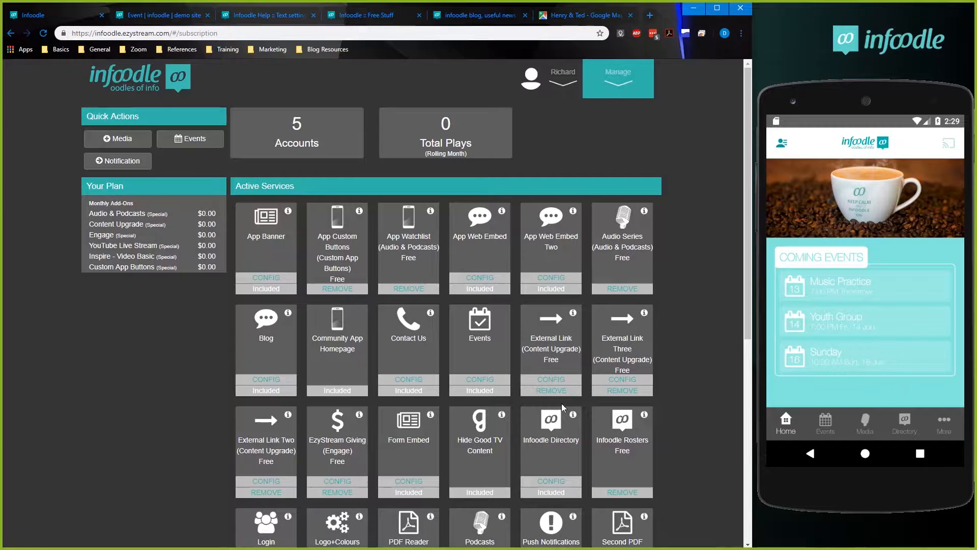
scroll(560, 423, down, 1)
scroll(425, 450, down, 1)
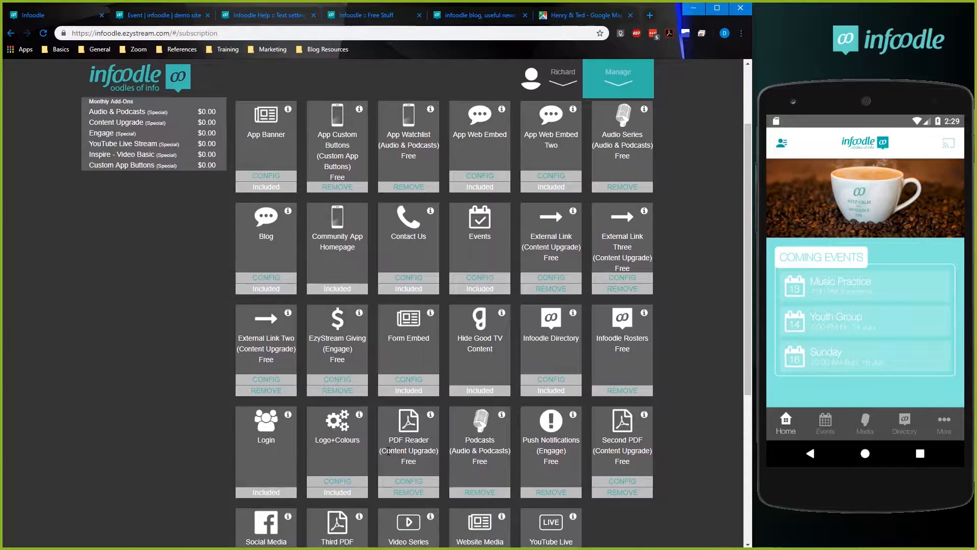
scroll(388, 451, down, 1)
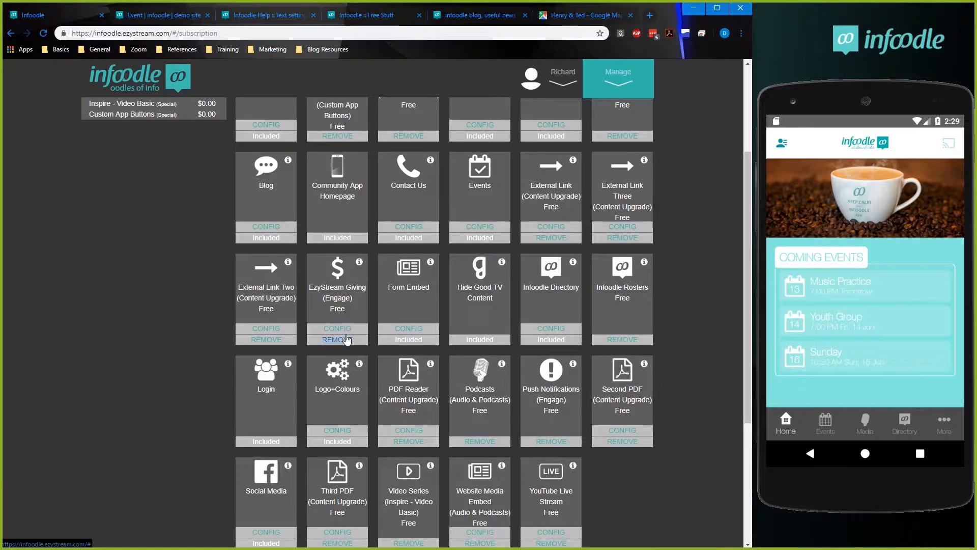
scroll(271, 374, down, 1)
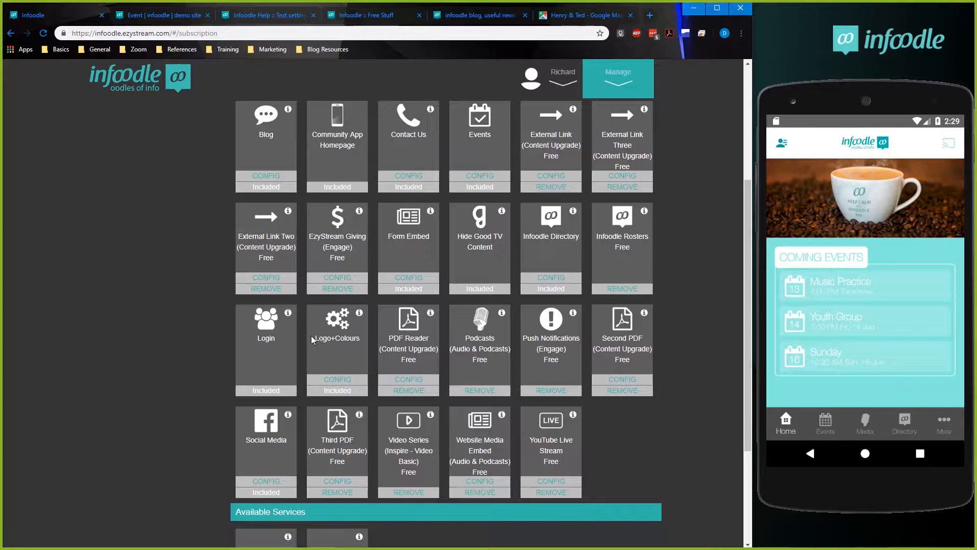
click(335, 377)
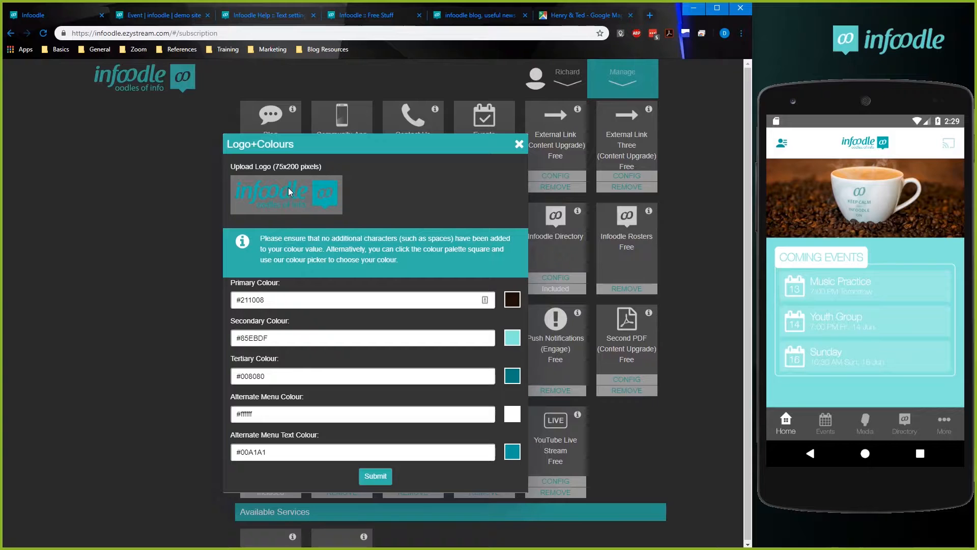
Replace the app logo with the image file Logo Banner - New.jpg.
click(288, 187)
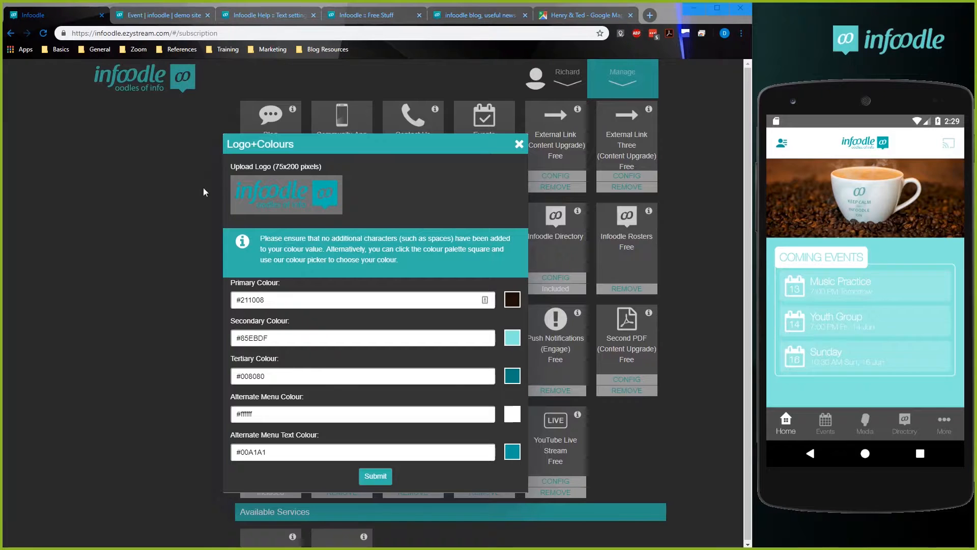
click(183, 96)
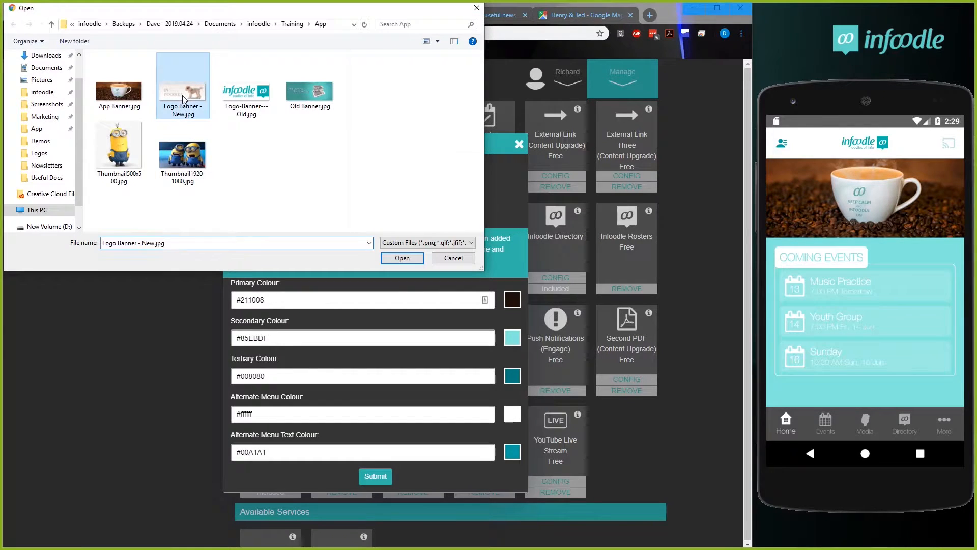
click(402, 257)
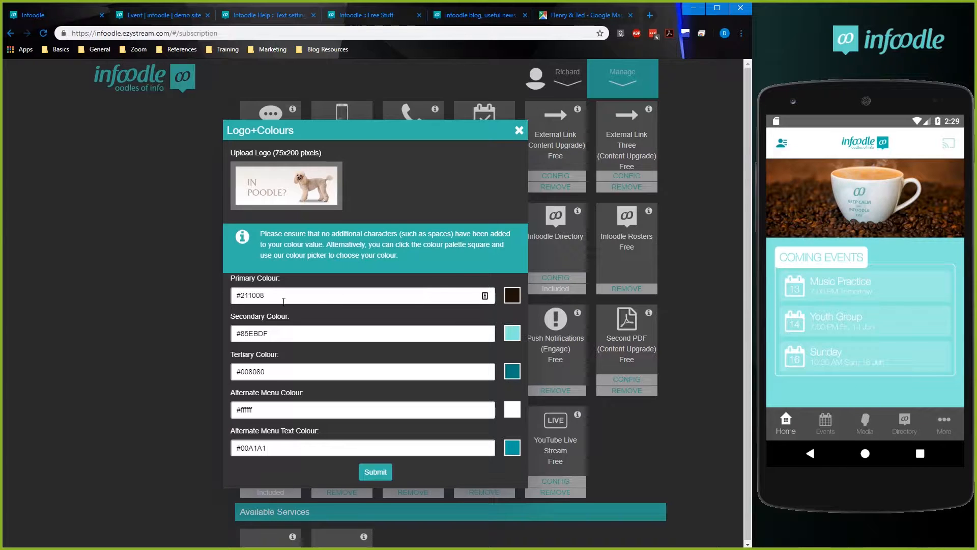
Set the app's Primary Colour to the light red #EB4C4C.
click(316, 298)
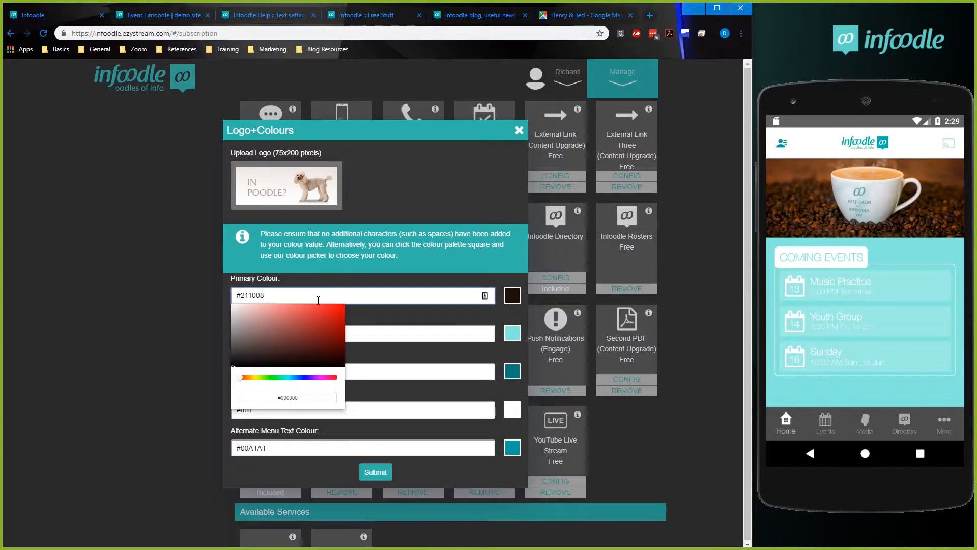
mouse_move(327, 319)
mouse_down()
mouse_move(251, 335)
mouse_move(333, 317)
mouse_move(263, 331)
mouse_move(309, 311)
mouse_up()
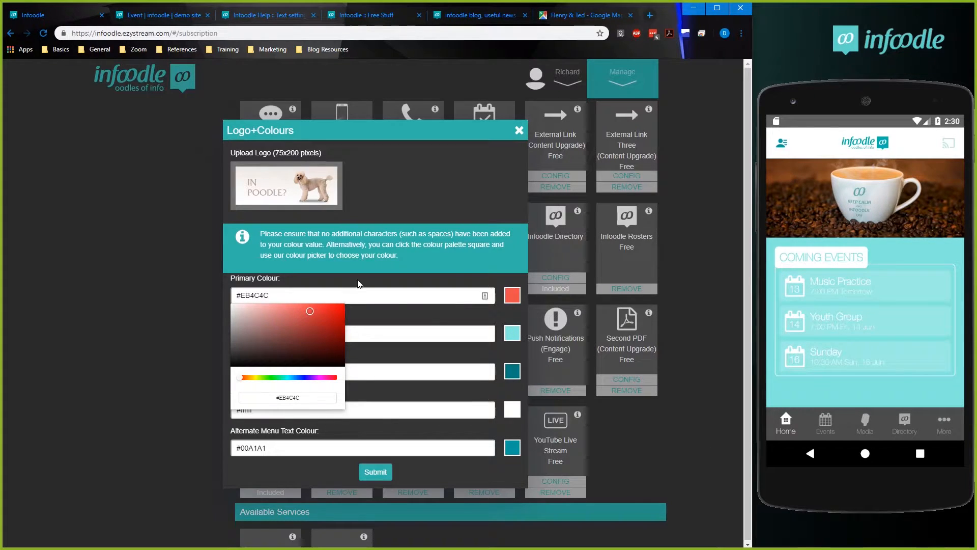
click(363, 296)
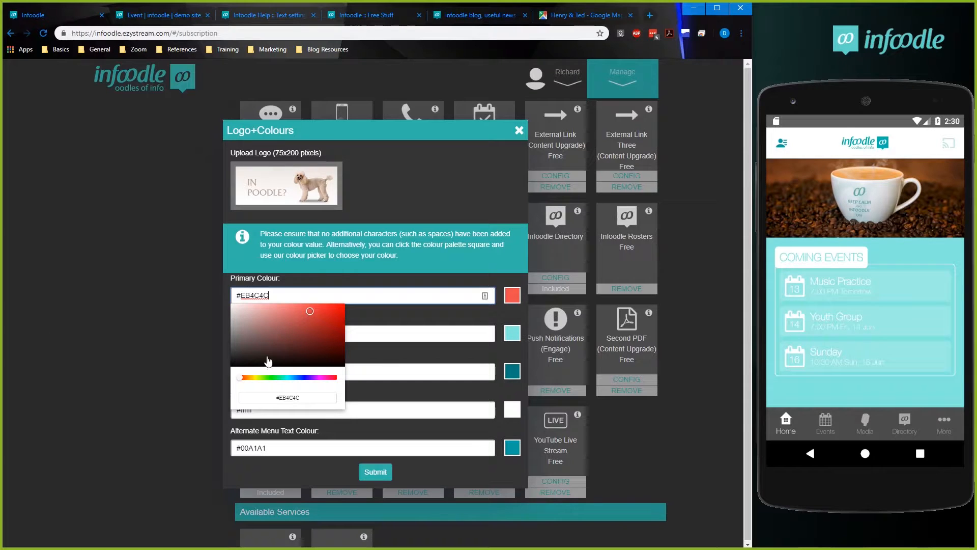
key(Tab)
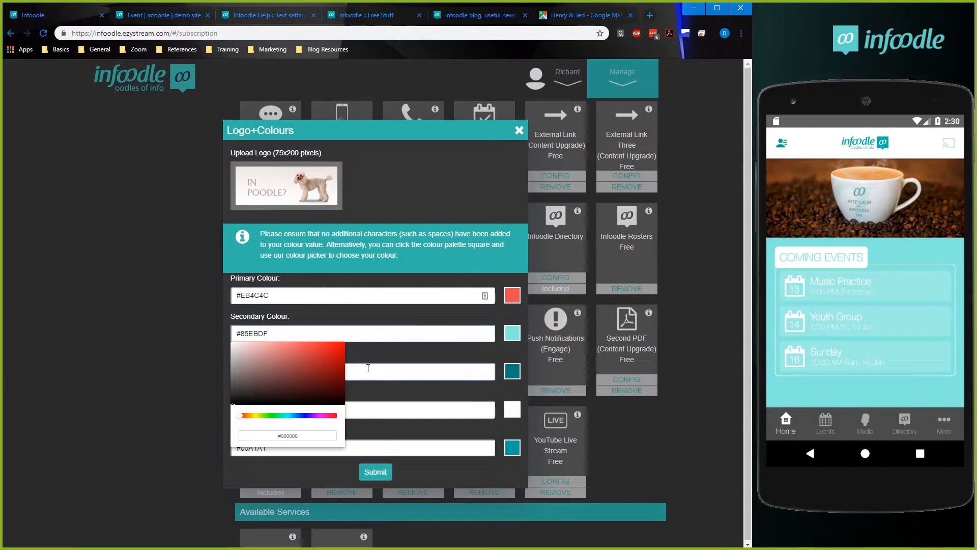
Set the app's Primary Colour to #211008 and its Secondary Colour to #B37E37.
key(Tab)
key(Tab)
key(Tab)
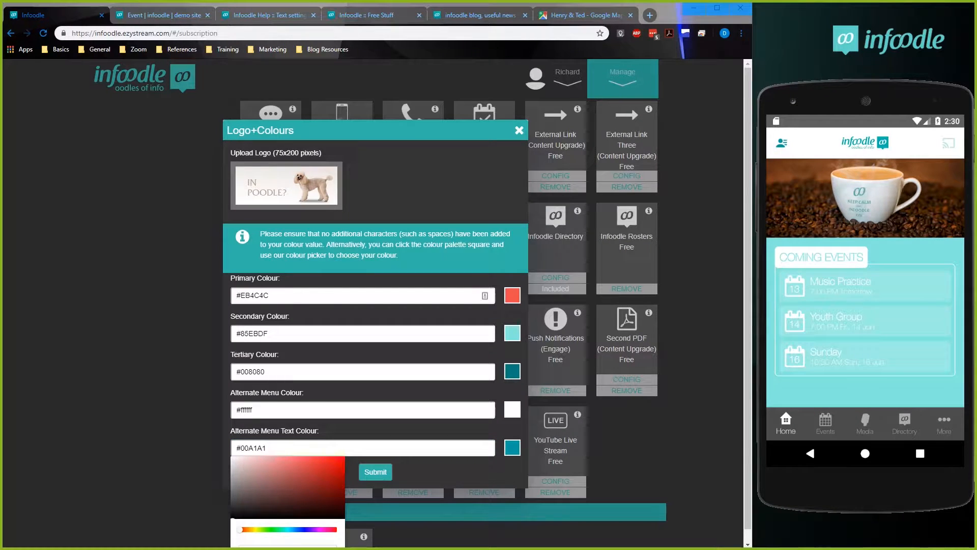
drag(282, 297, 191, 286)
text(#211008)
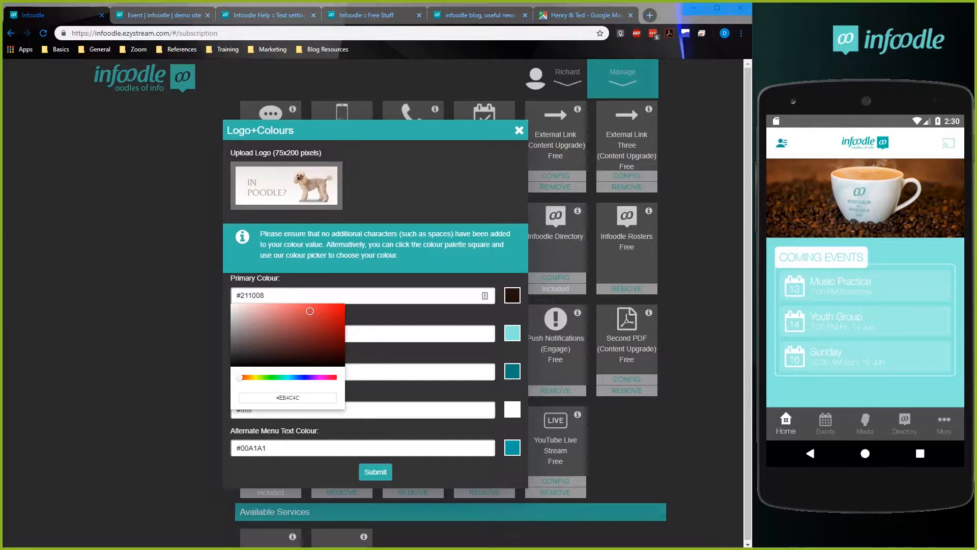
drag(377, 334, 147, 338)
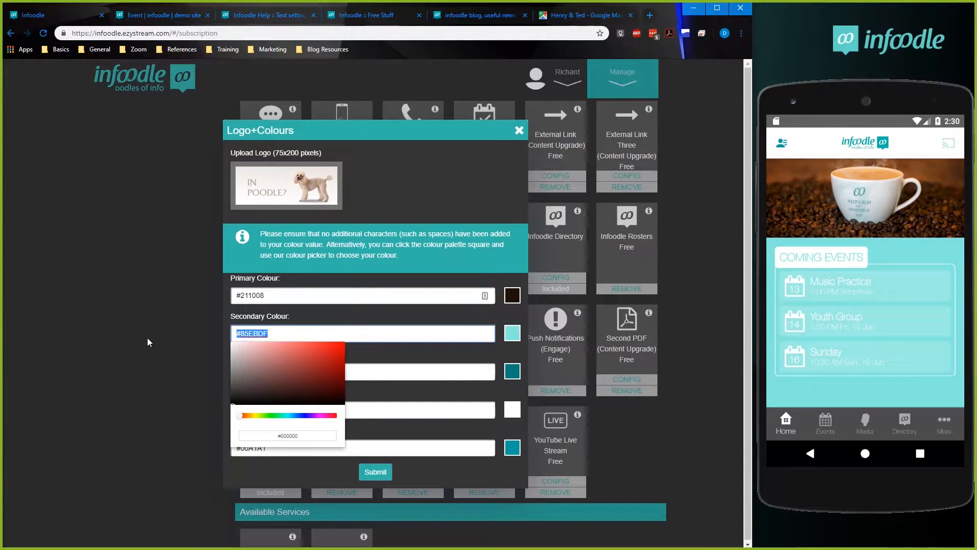
text(#B37E37)
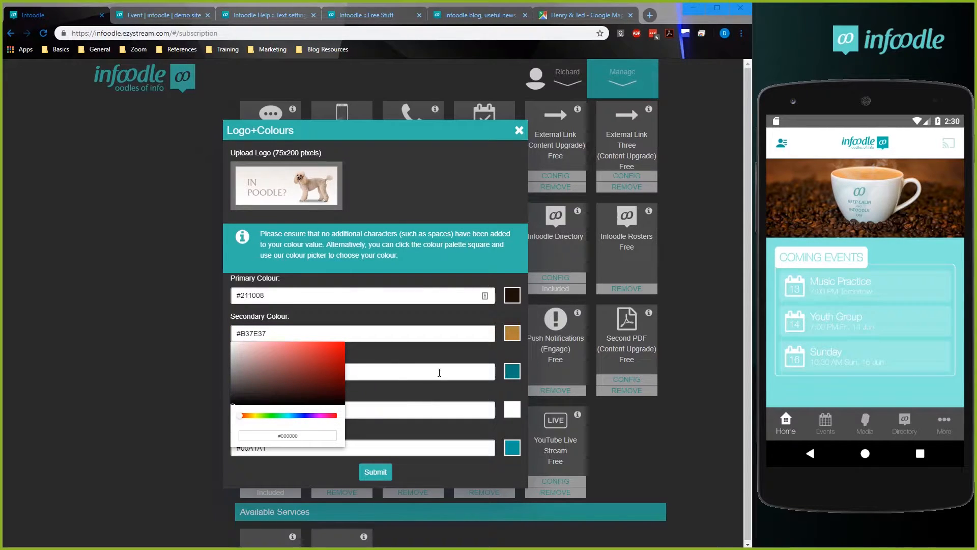
Set the Tertiary Colour to #6a3418 and the Alternate Menu Colour to #ffffff.
click(398, 372)
drag(399, 372, 184, 370)
text(#6a3418)
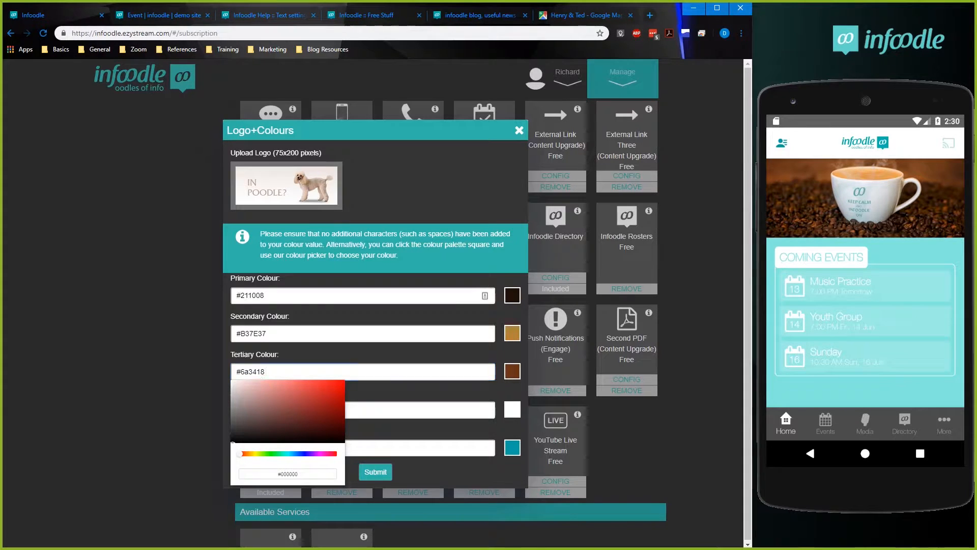
drag(402, 411, 209, 408)
text(#ffffff)
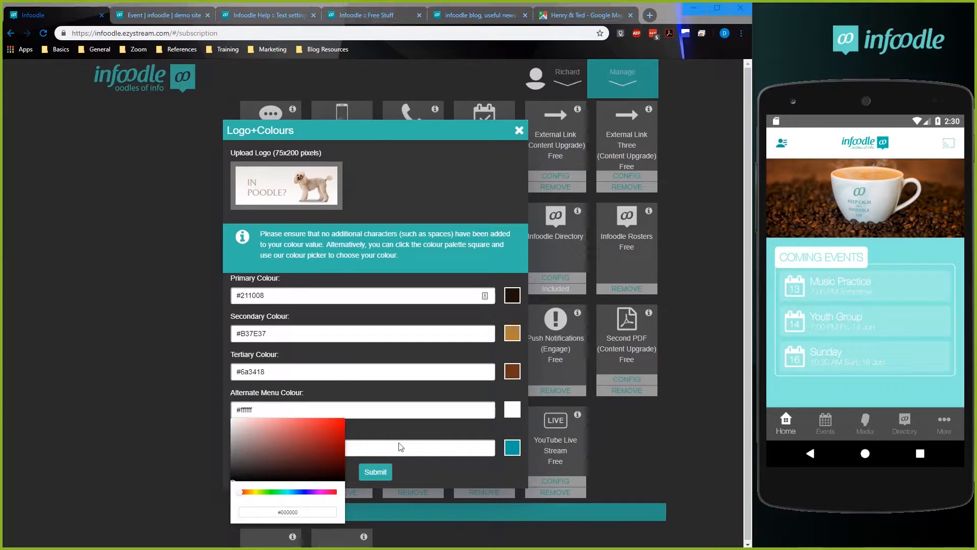
Set the Alternate Menu Text Colour to #B37E37 and submit the Logo+Colours configuration.
click(390, 456)
drag(397, 448, 194, 439)
text(#B37E37)
click(377, 473)
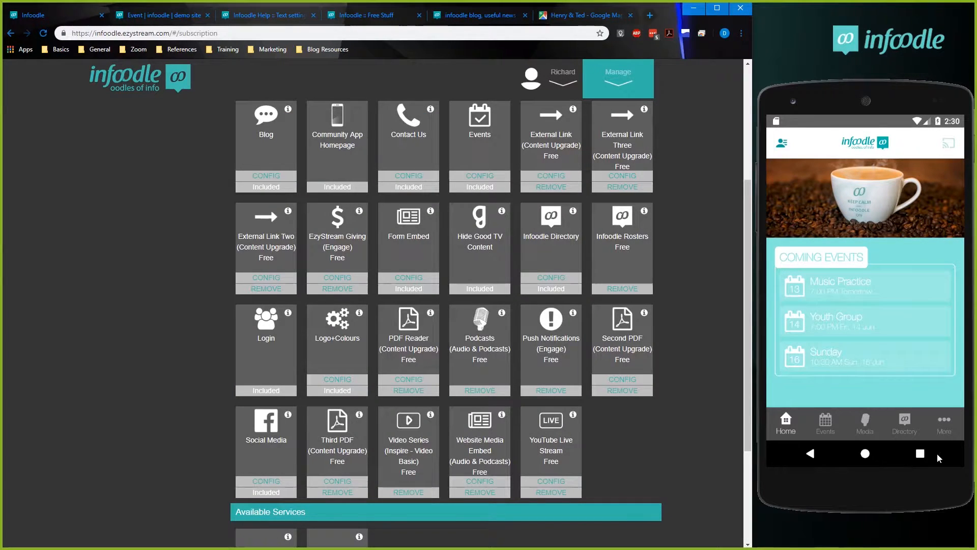
Close all running apps on the phone emulator and relaunch the Infoodle app to load the submitted colours.
click(920, 453)
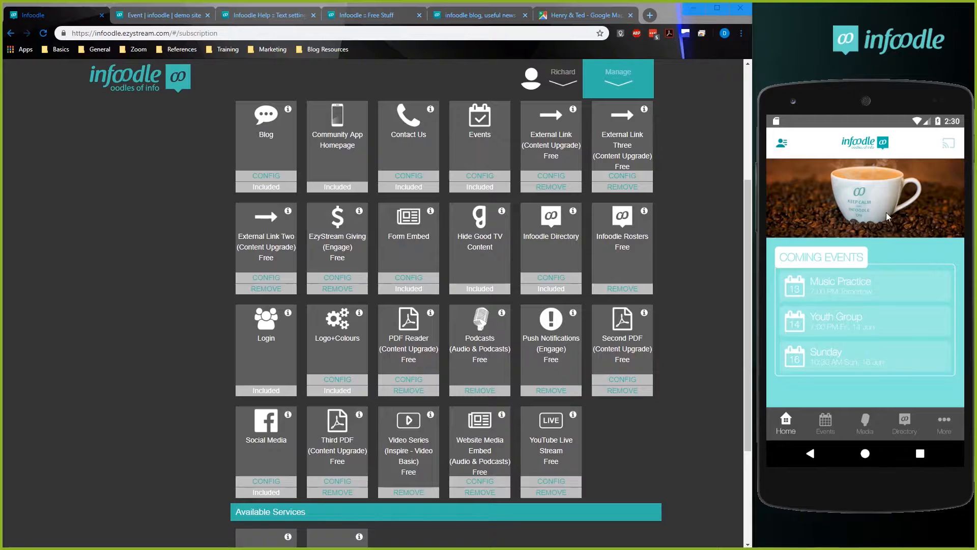
drag(905, 405, 626, 369)
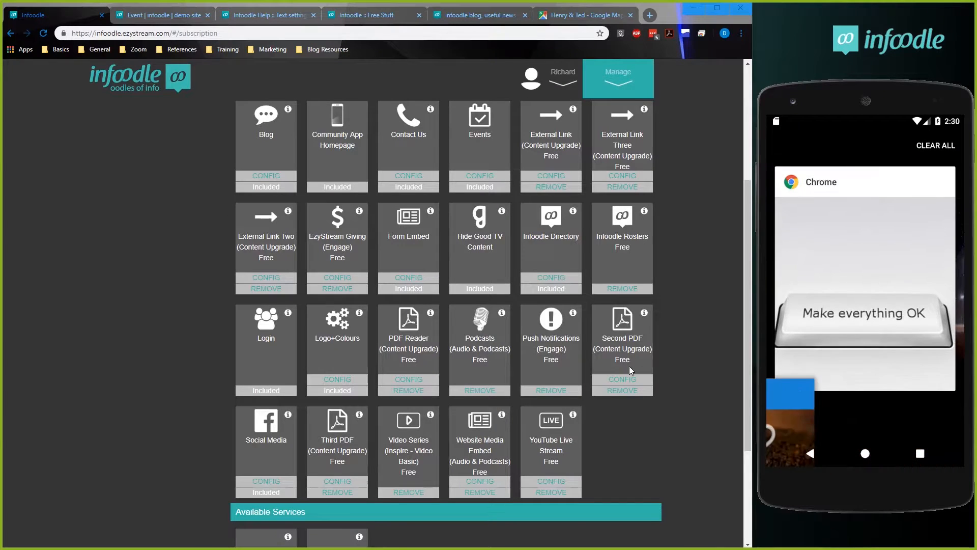
drag(867, 303, 710, 310)
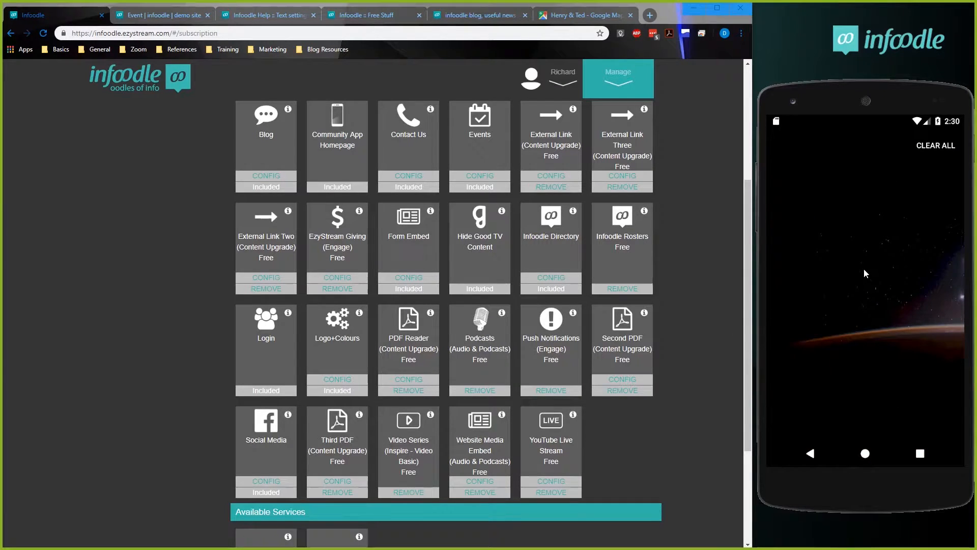
click(928, 230)
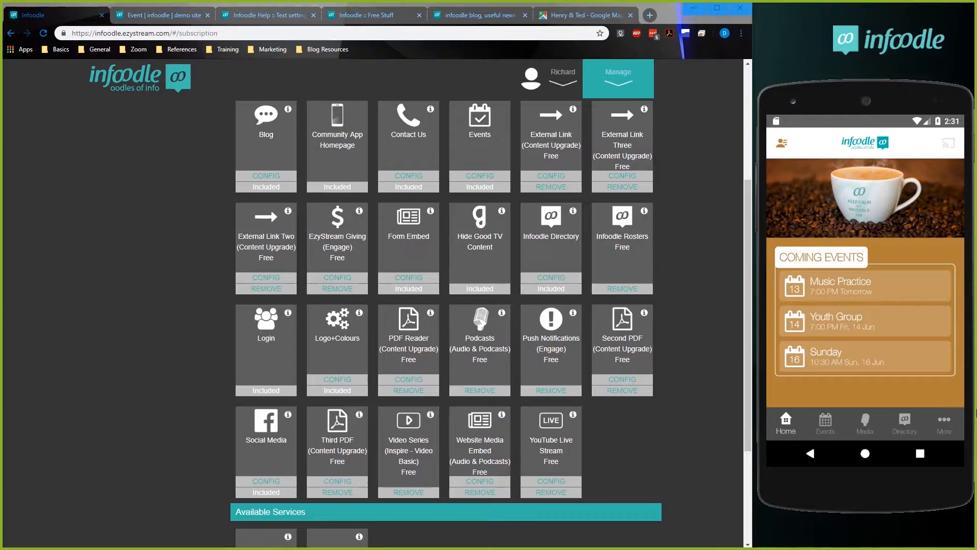
Examine the colours on the phone app's More list, Contact page and Settings page against the Logo+Colours configuration.
click(943, 421)
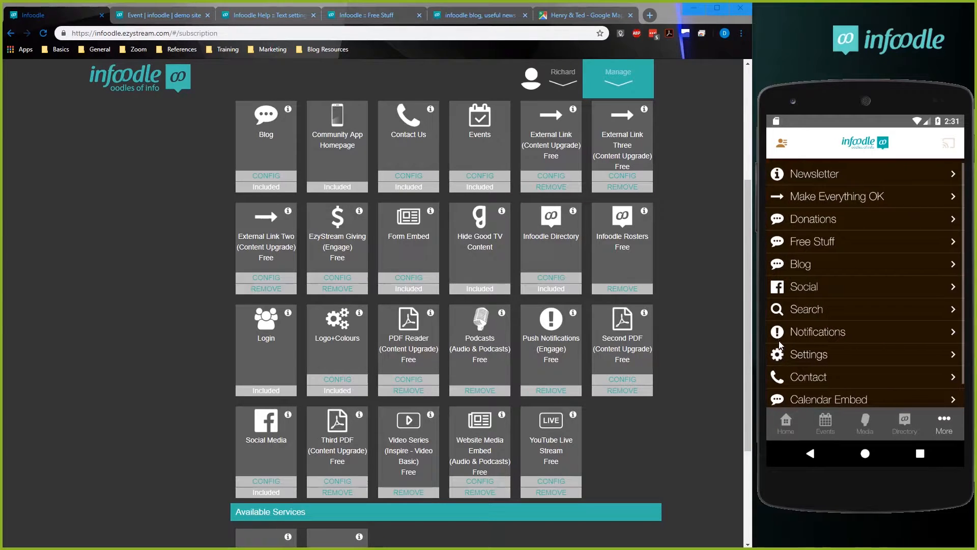
click(933, 339)
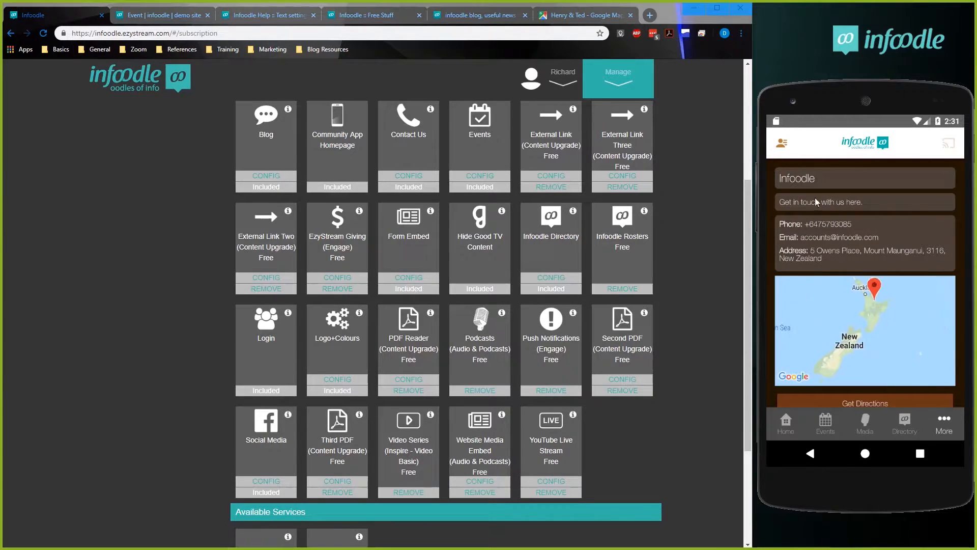
click(942, 420)
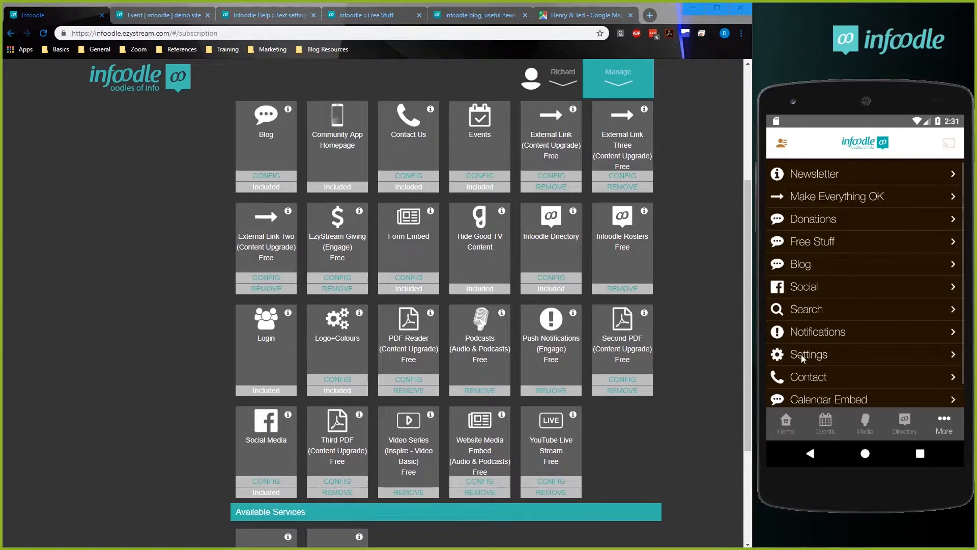
click(915, 354)
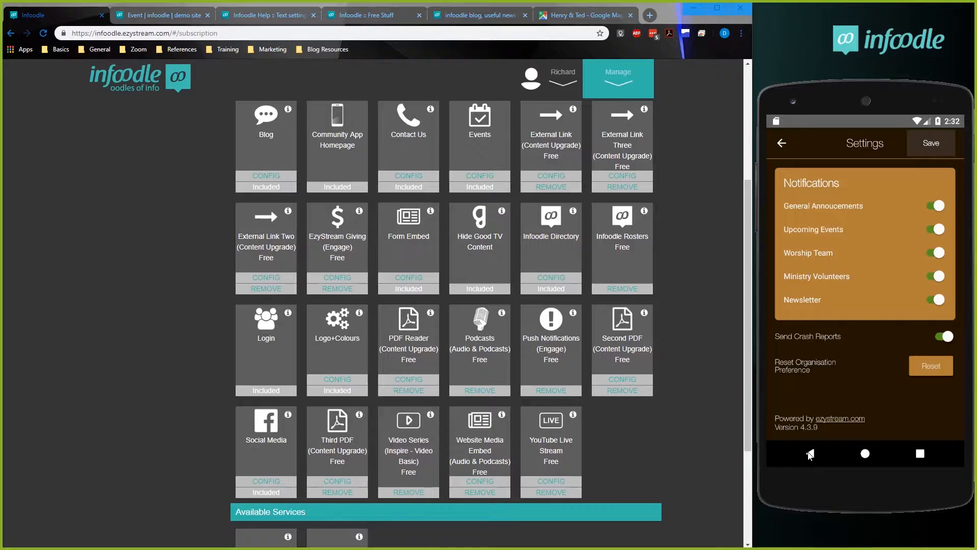
click(347, 381)
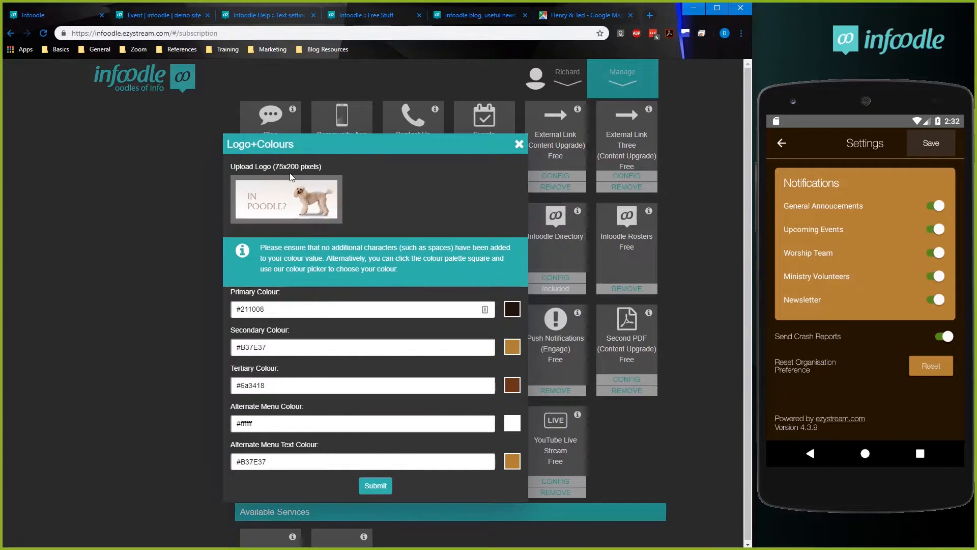
click(669, 466)
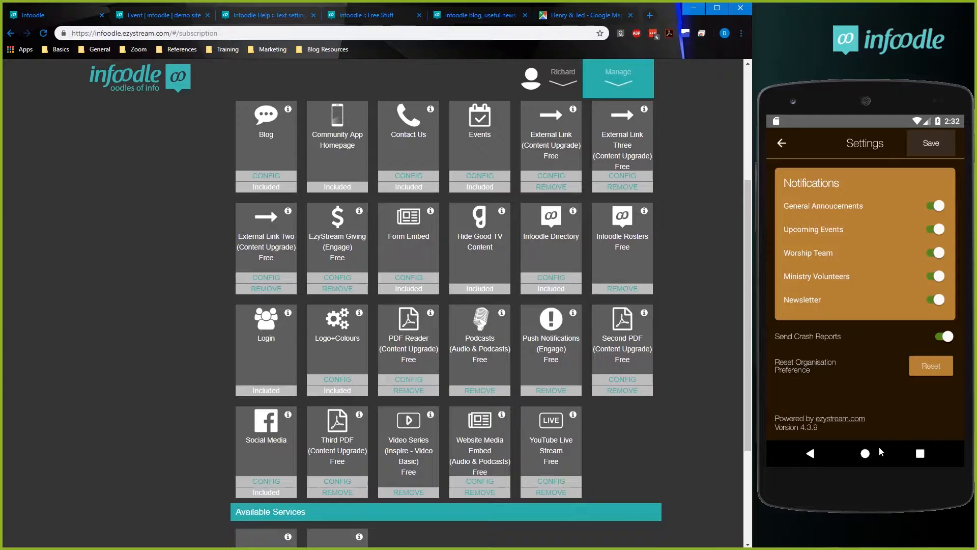
Reset the organisation preference in the phone app's Settings and confirm the reset.
click(780, 144)
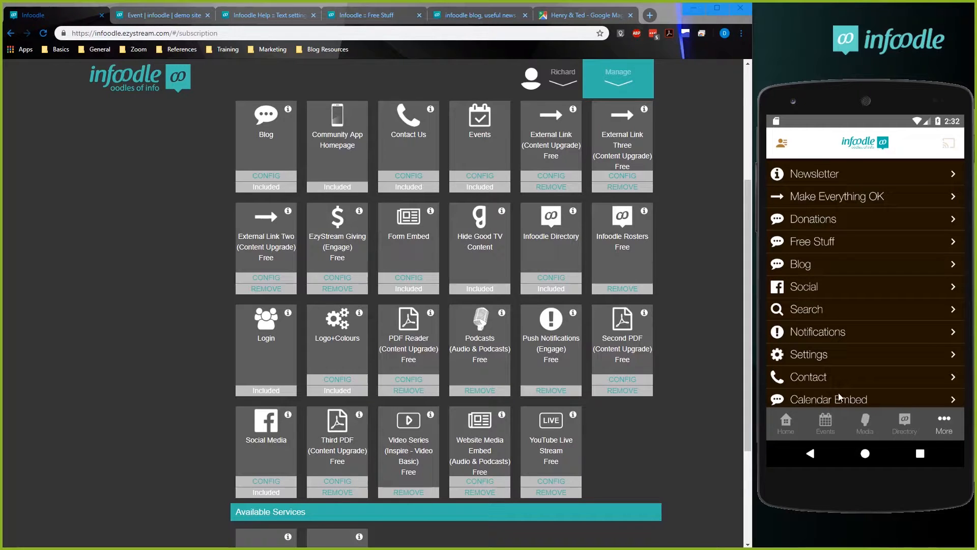
click(805, 353)
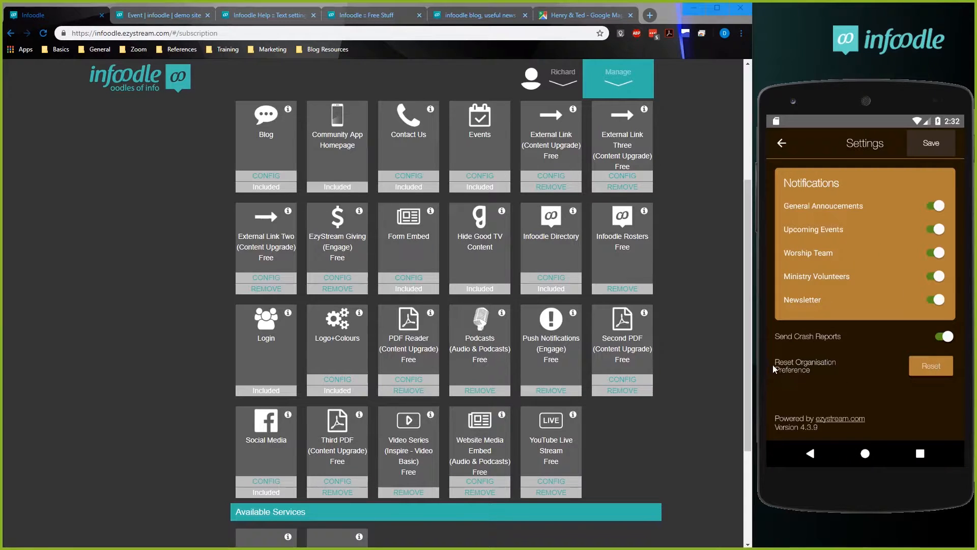
click(927, 364)
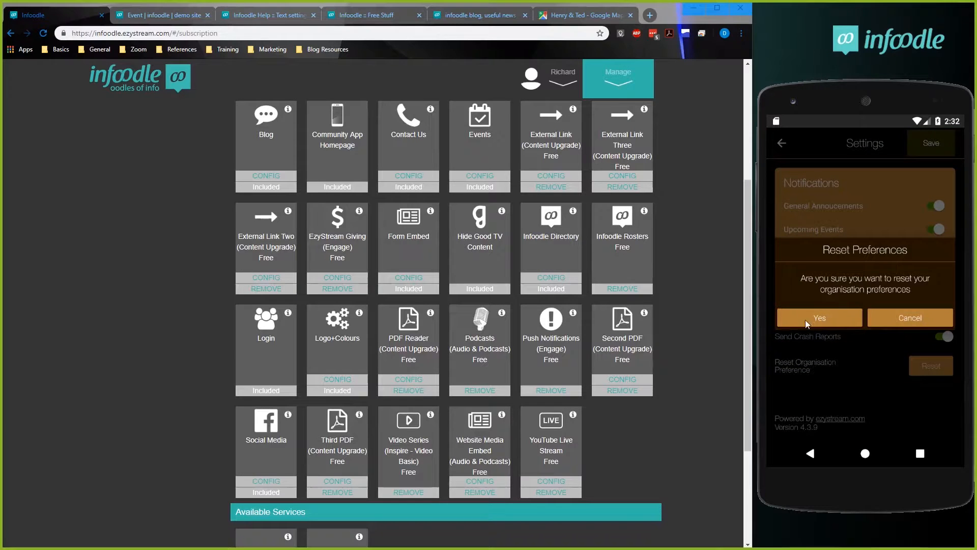
click(794, 312)
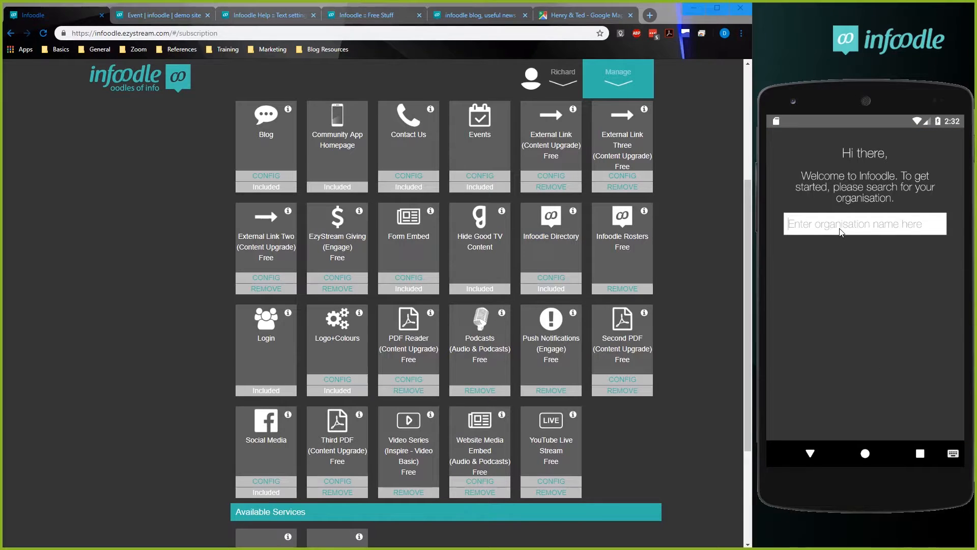
Search the organisations on the phone app's welcome screen for "golden" and clear the search text.
click(840, 233)
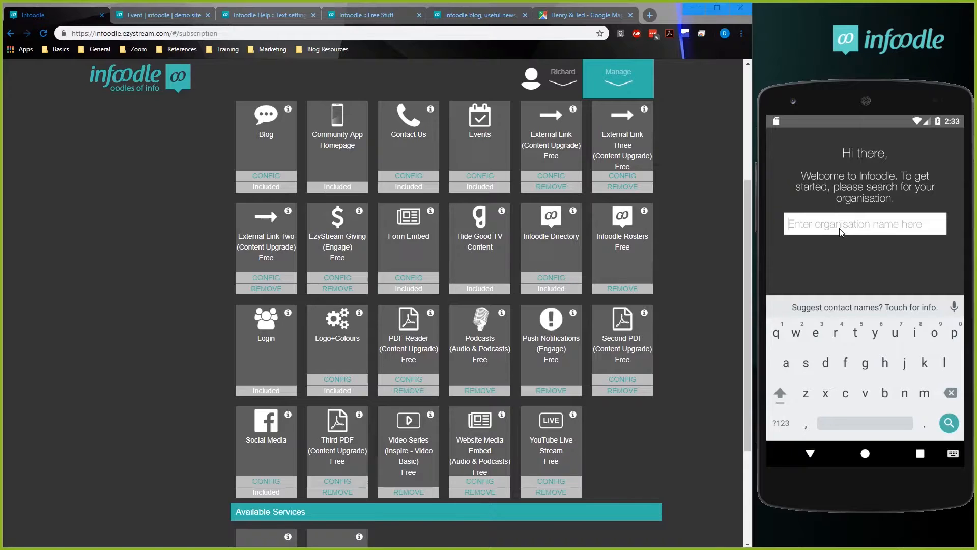
text(gol)
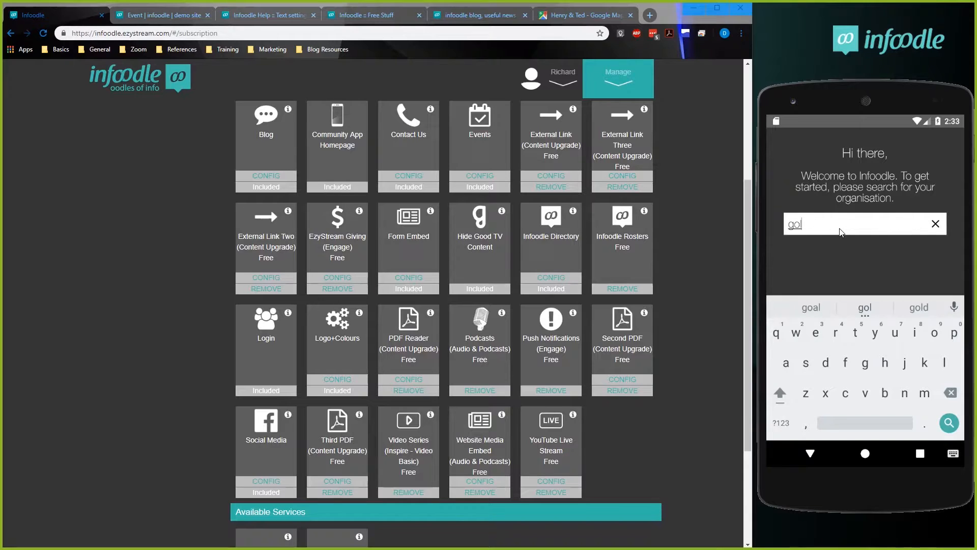
text(den)
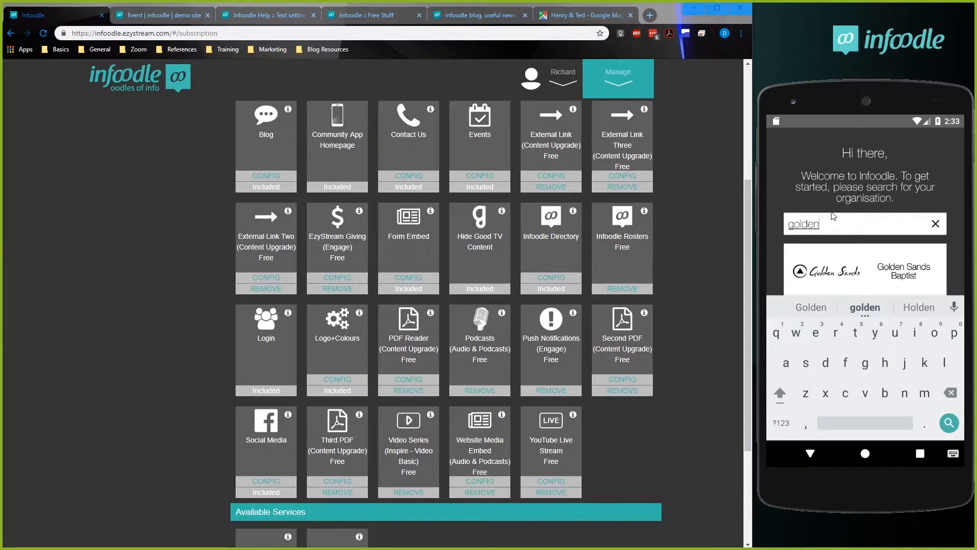
click(811, 232)
key(BackSpace)
key(BackSpace)
key(BackSpace)
key(BackSpace)
key(BackSpace)
key(BackSpace)
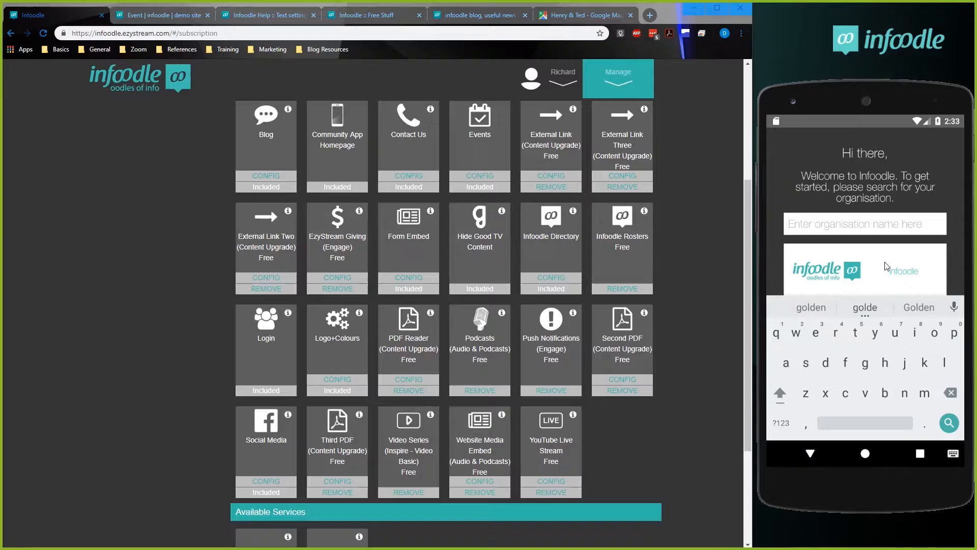
Search the organisations for "hospic" and for "church", clearing the search text after each.
text(hospic)
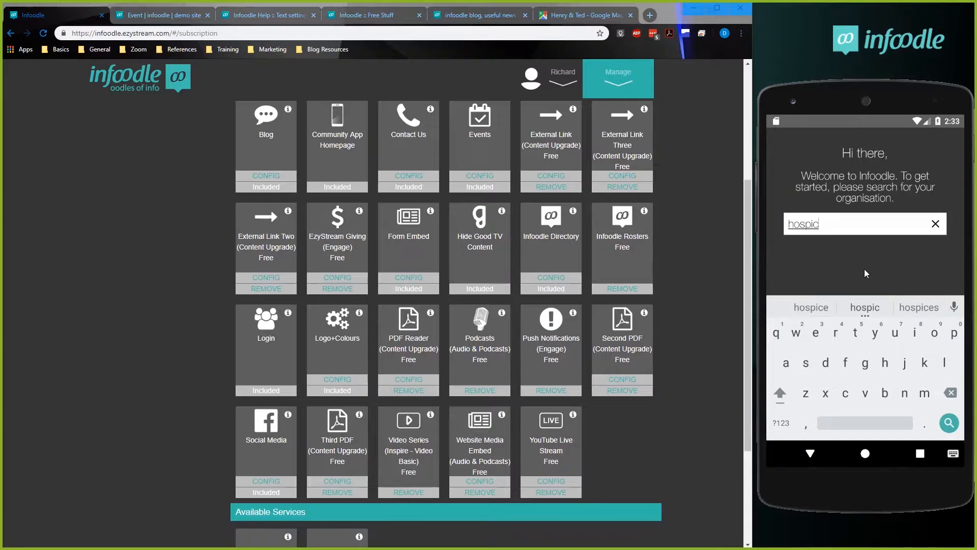
key(BackSpace)
key(BackSpace)
key(BackSpace)
key(BackSpace)
key(BackSpace)
key(BackSpace)
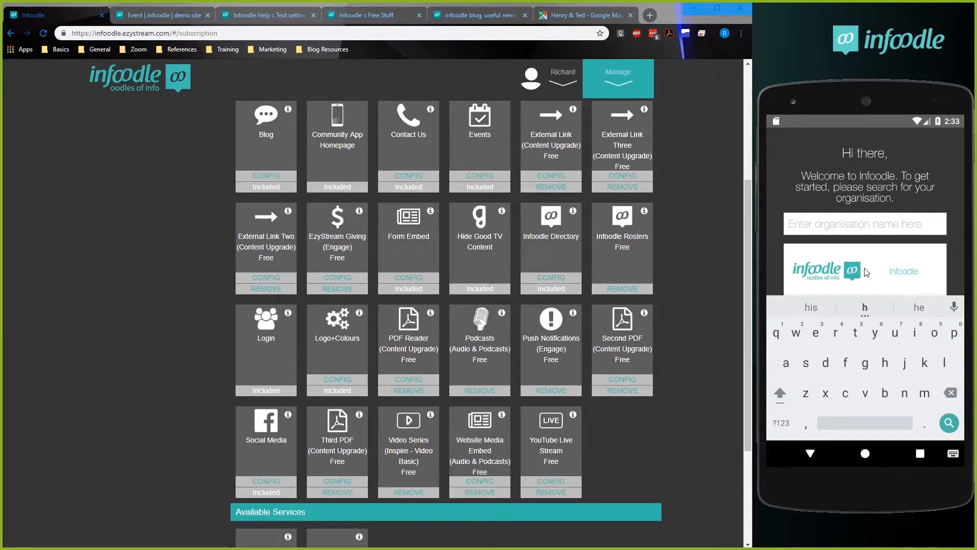
text(church)
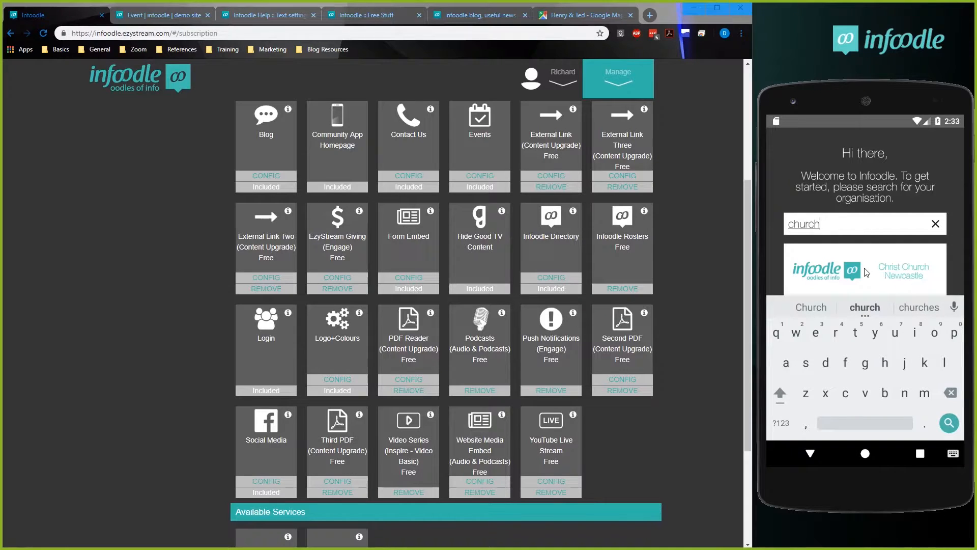
key(BackSpace)
key(BackSpace)
key(BackSpace)
key(BackSpace)
key(BackSpace)
key(BackSpace)
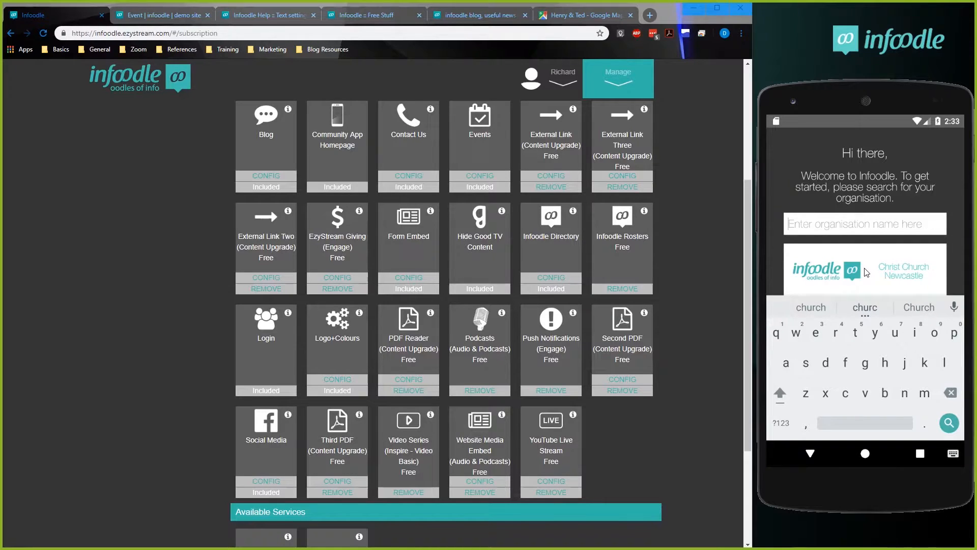
Search the organisations for "infoodle" and open the infoodle organisation in the phone app.
text(infoodle)
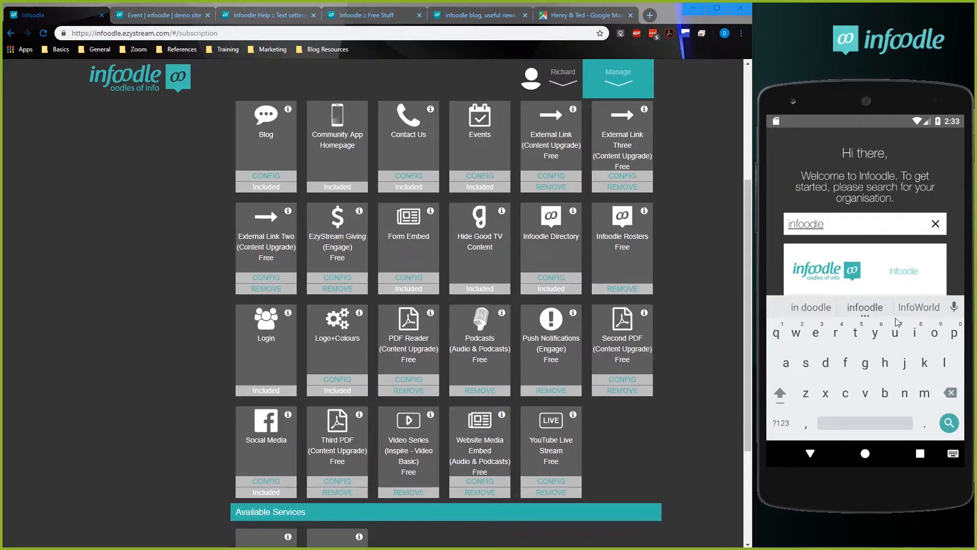
click(947, 424)
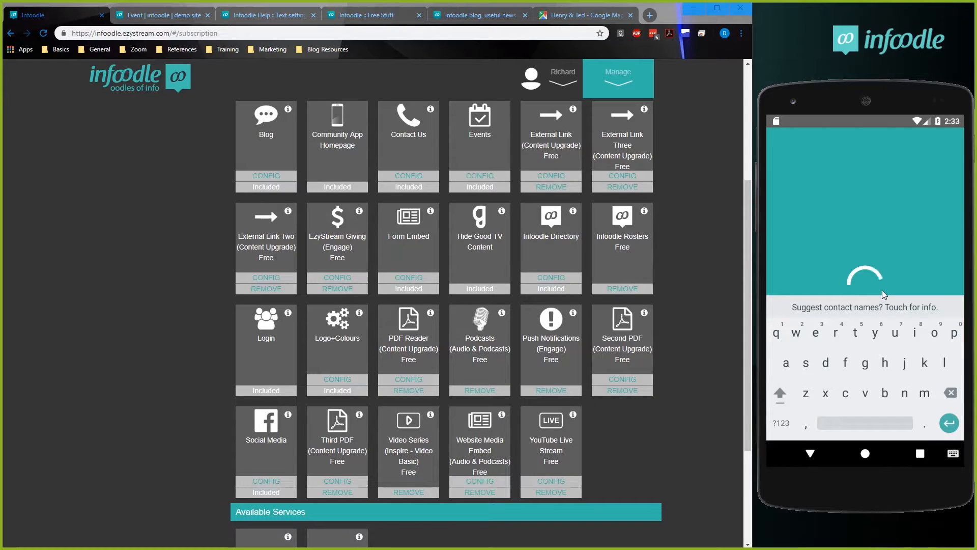
click(948, 426)
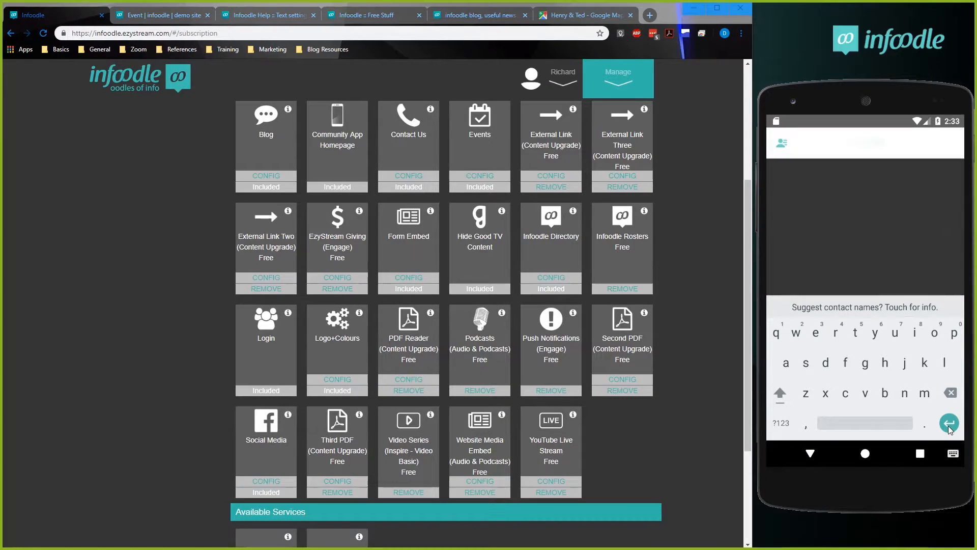
Reset the organisation preference again from the infoodle organisation's Settings to return to the organisation search.
click(943, 416)
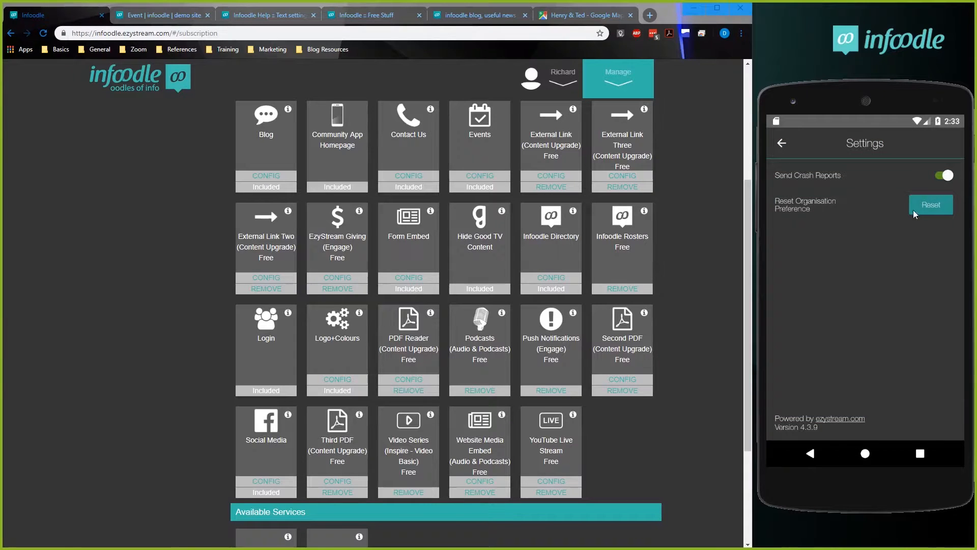
click(927, 206)
click(824, 313)
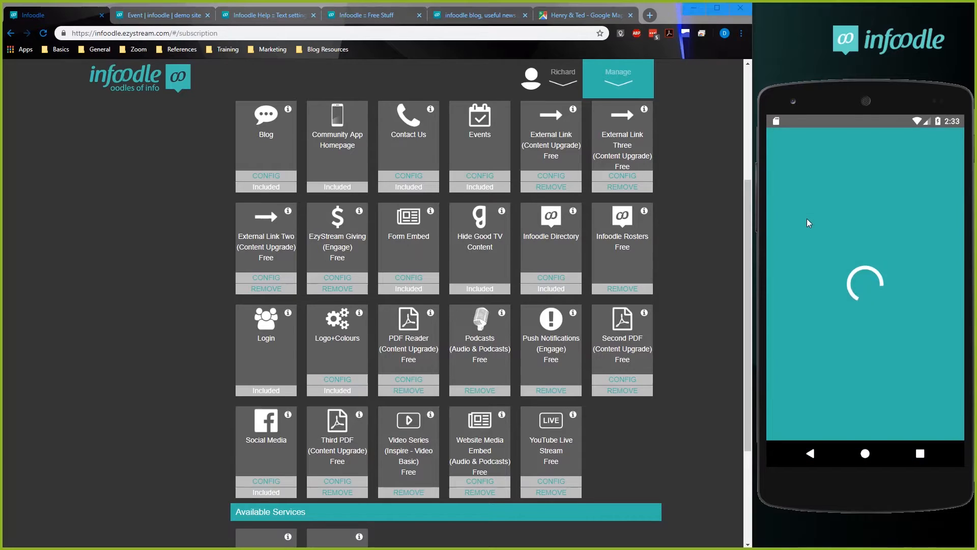
Search the organisations for "infoodle de", open Infoodle Demo in the phone app and bring up its Register Account form.
click(809, 222)
text(infoodle de)
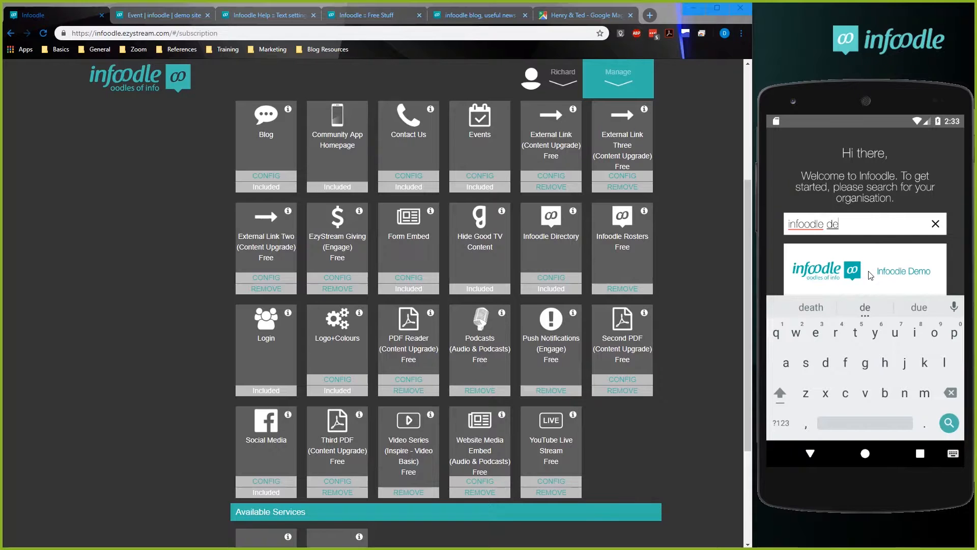
click(890, 273)
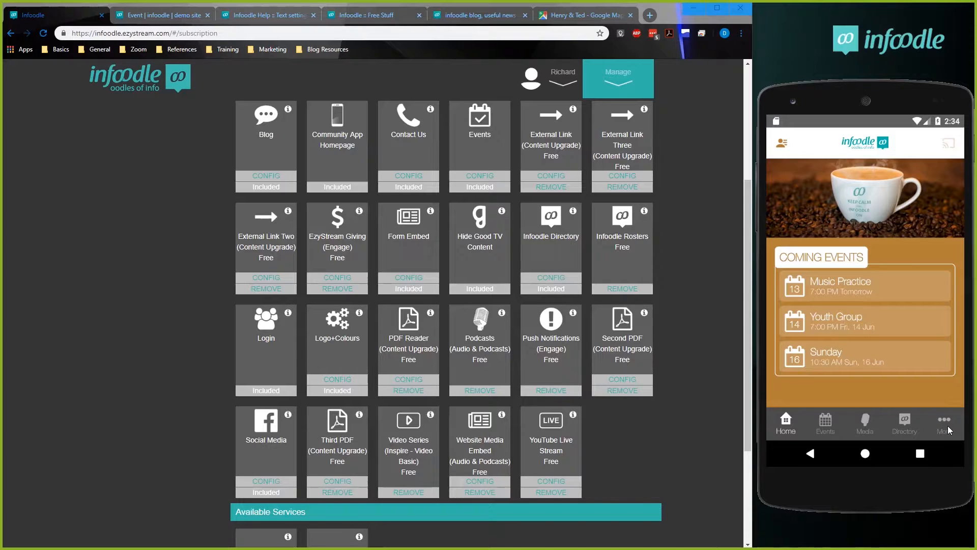
click(781, 144)
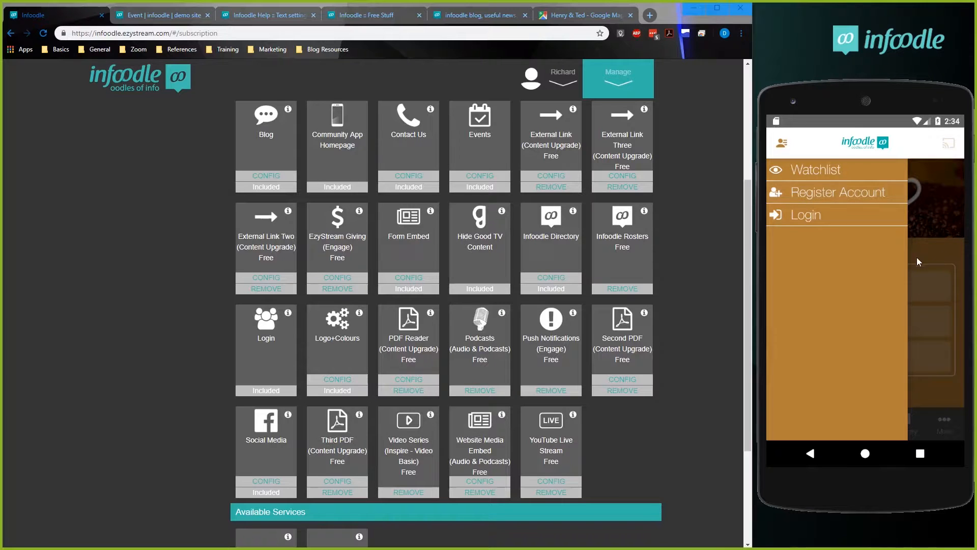
click(815, 176)
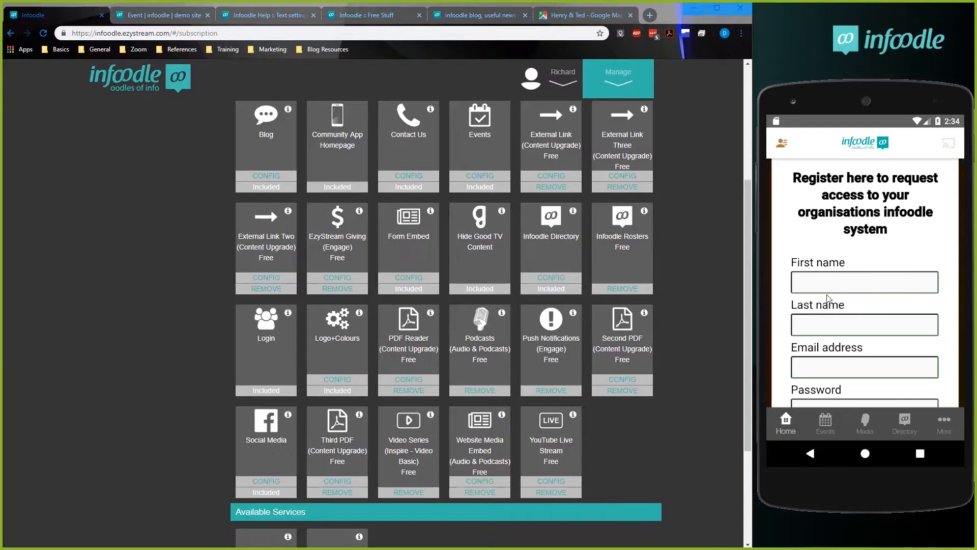
Fill in the first name and last name on the phone app's registration form.
click(827, 284)
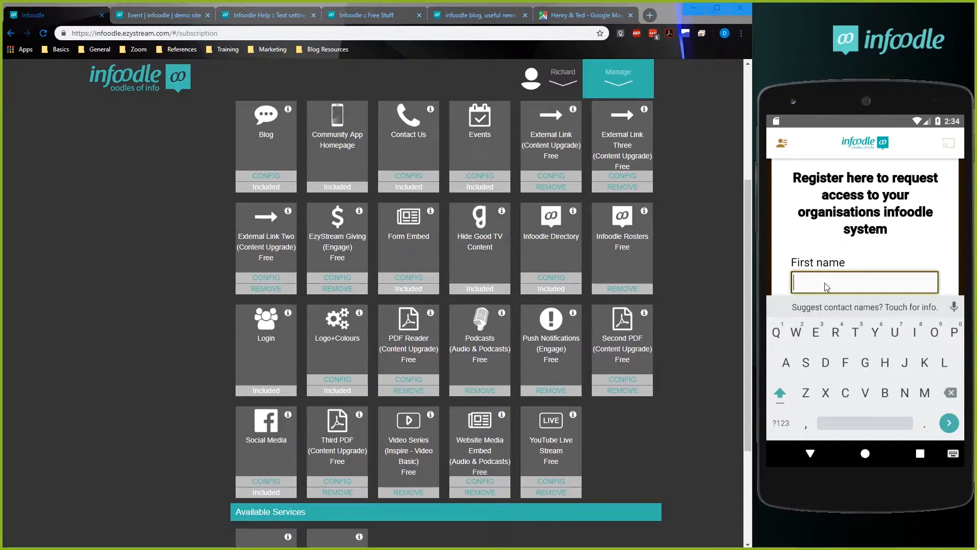
text(Dav)
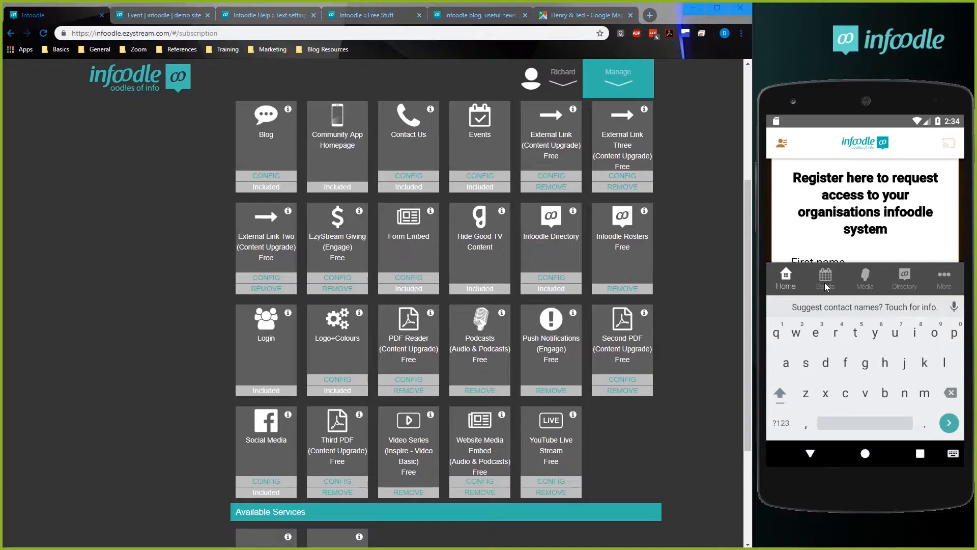
text(e)
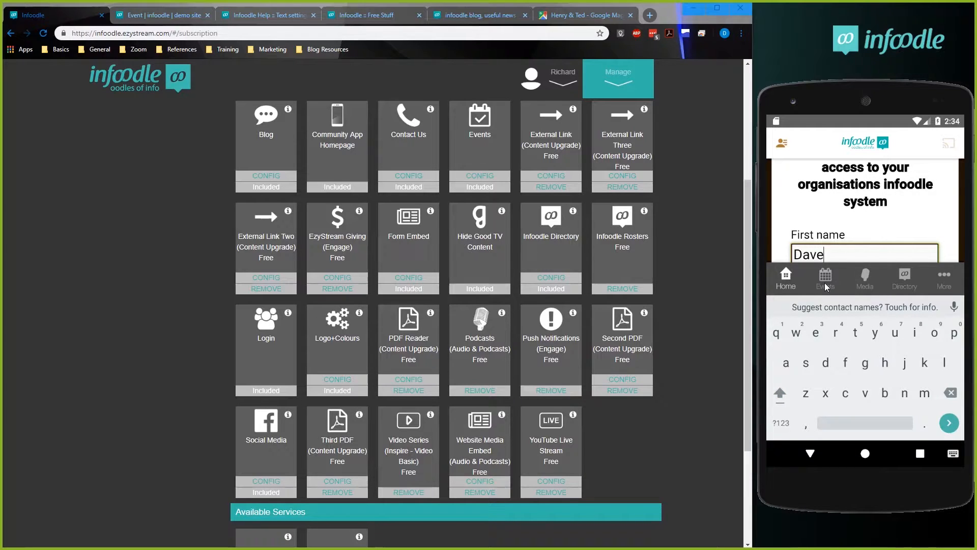
click(948, 421)
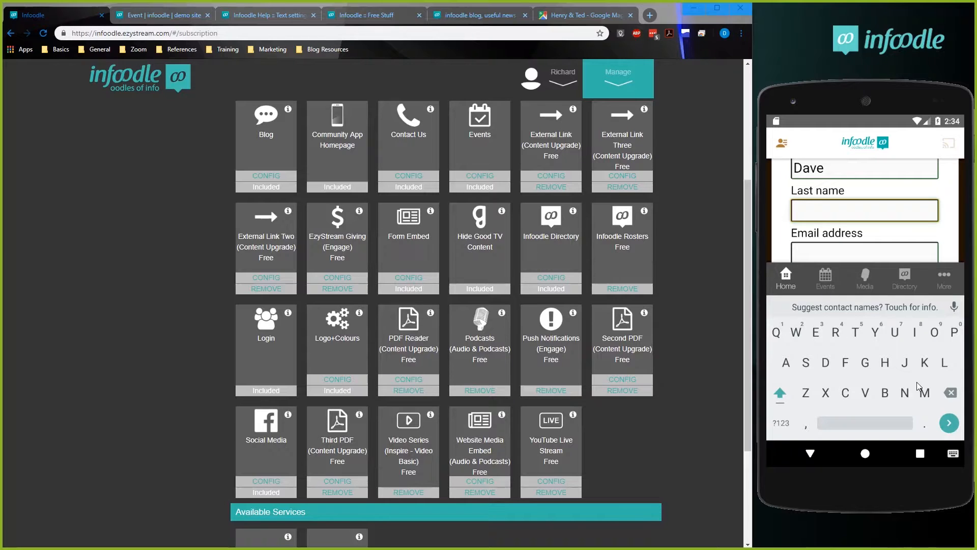
key(shift)
text(Istr)
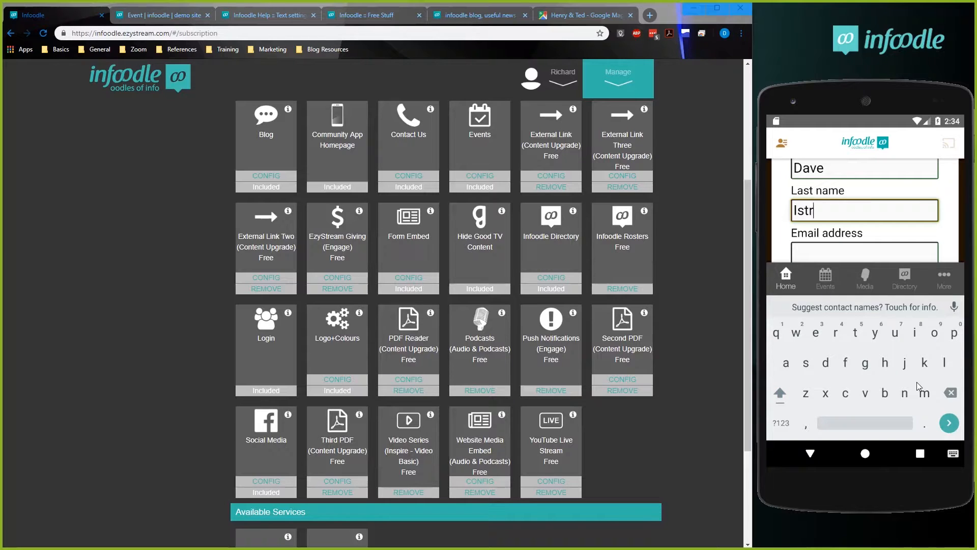
text(aining)
Enter the registrant's email address, type and confirm the account password, and try to submit the registration.
click(845, 255)
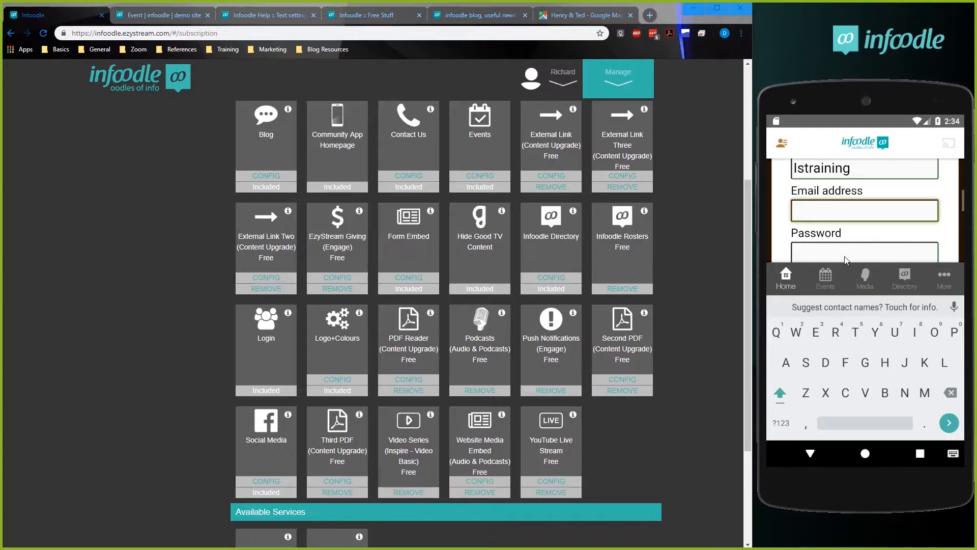
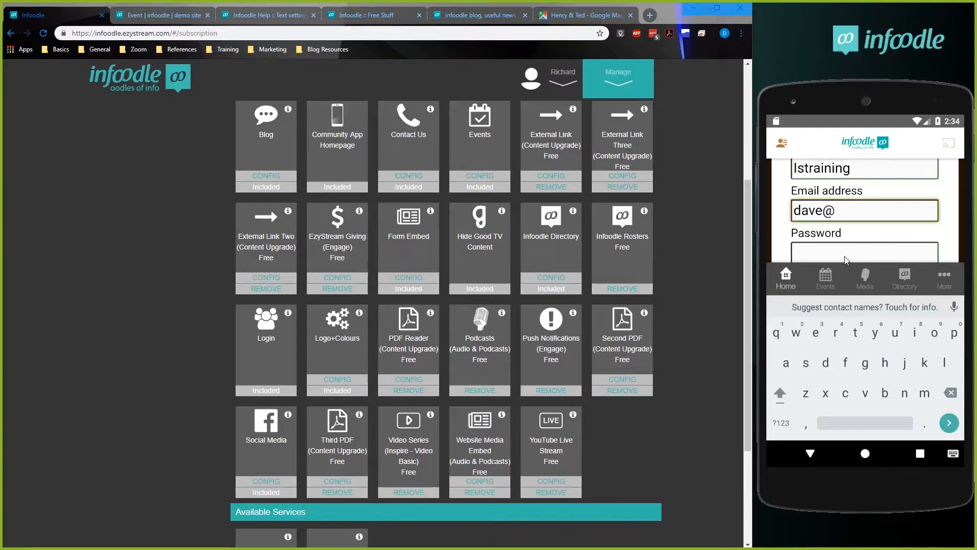
key(Tab)
text(•y•p)
text(•)
key(Tab)
text(•y••p)
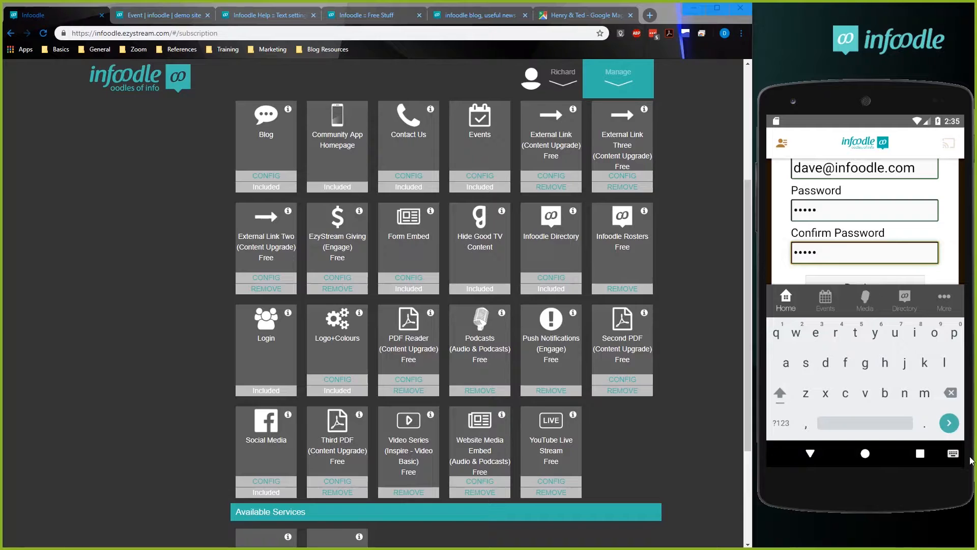
key(Return)
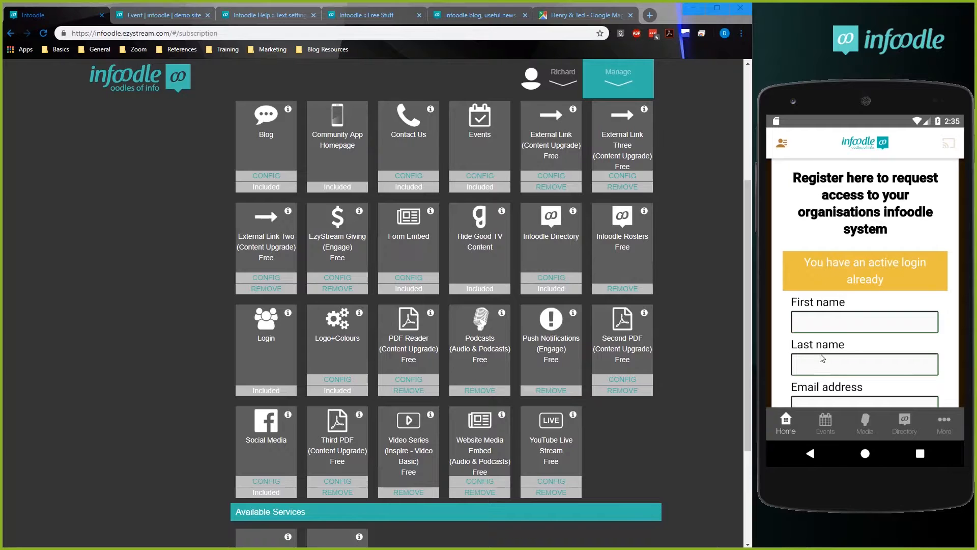
Enter the registrant's capitalised first name and a different last name in the cleared registration form.
scroll(842, 350, down, 1)
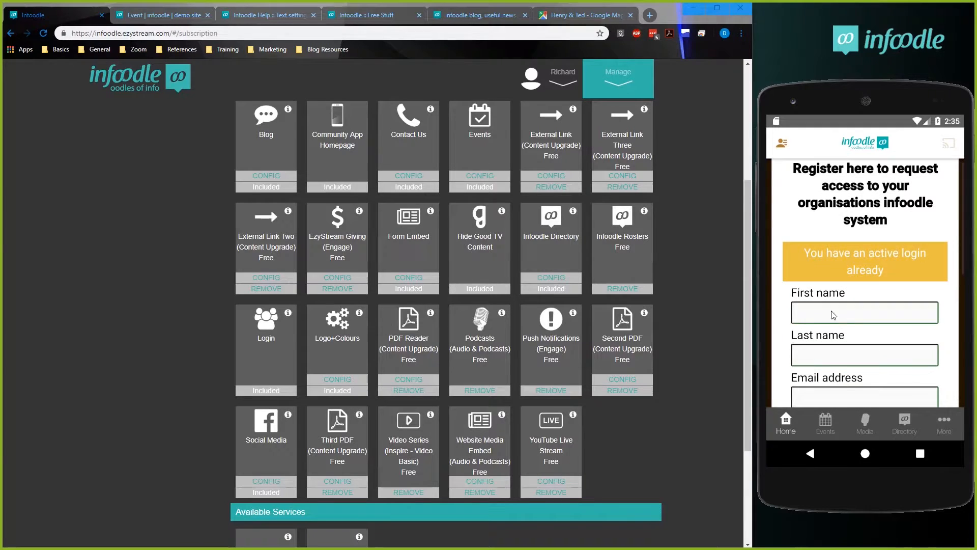
click(844, 312)
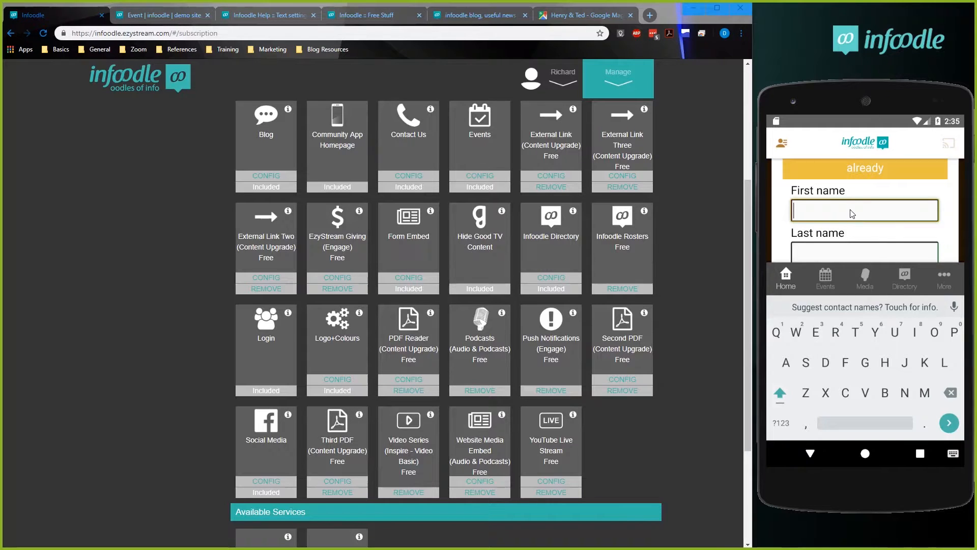
text(dave)
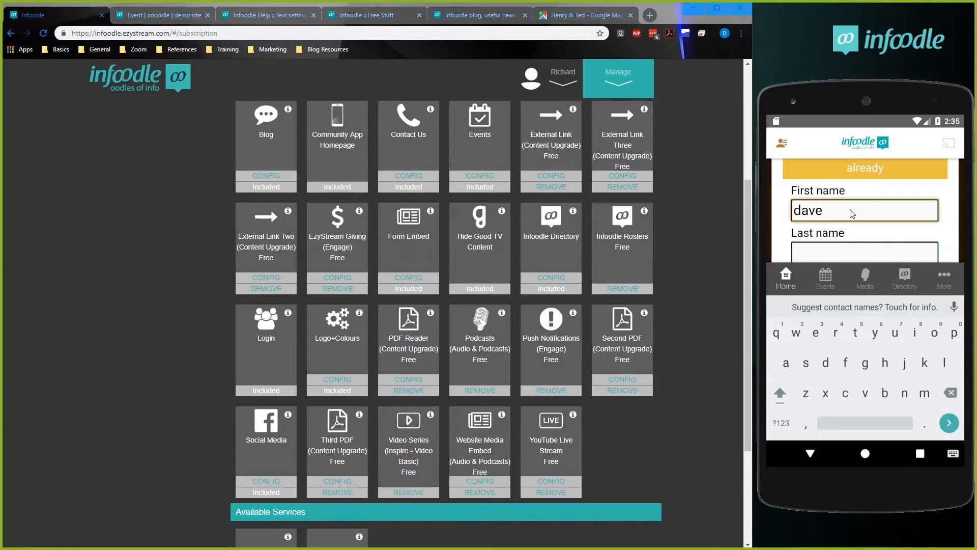
key(Home)
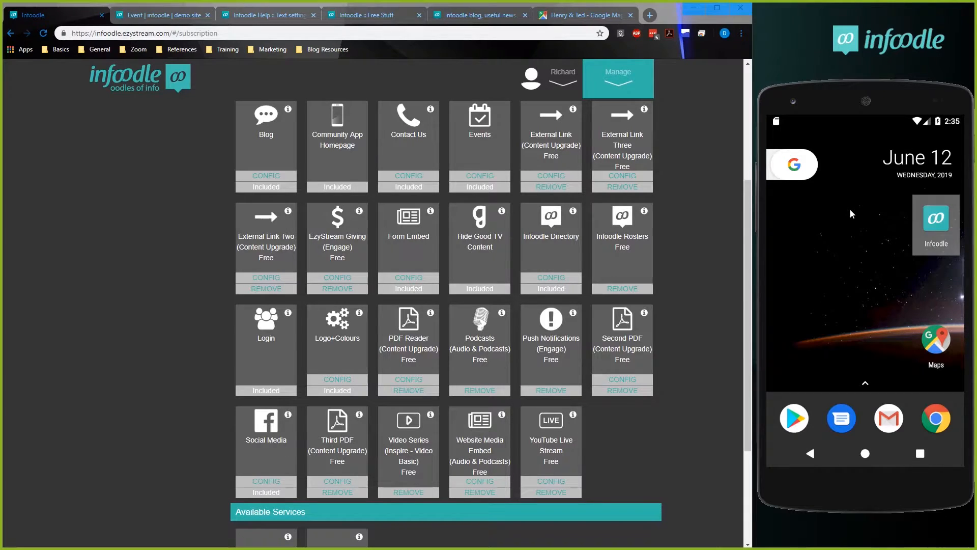
click(922, 242)
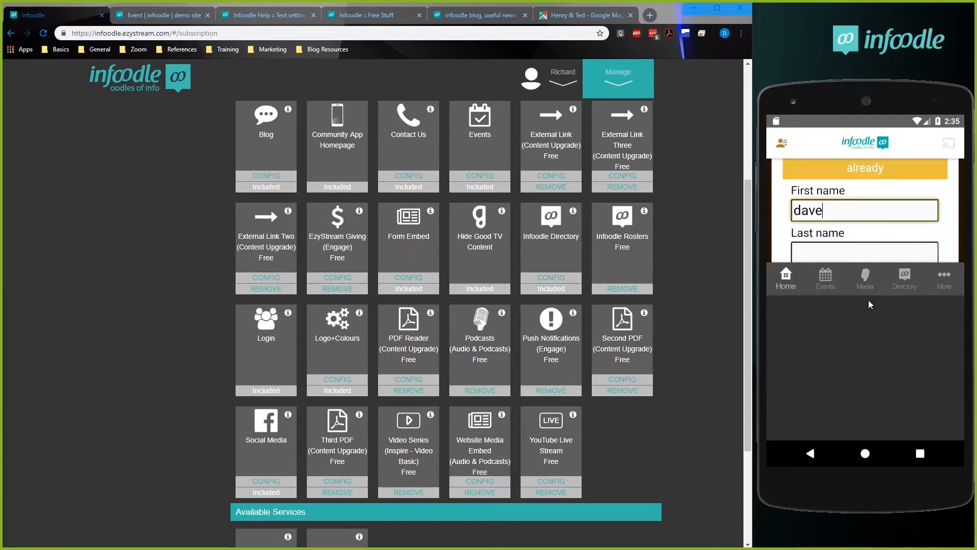
click(803, 214)
key(BackSpace)
text(D)
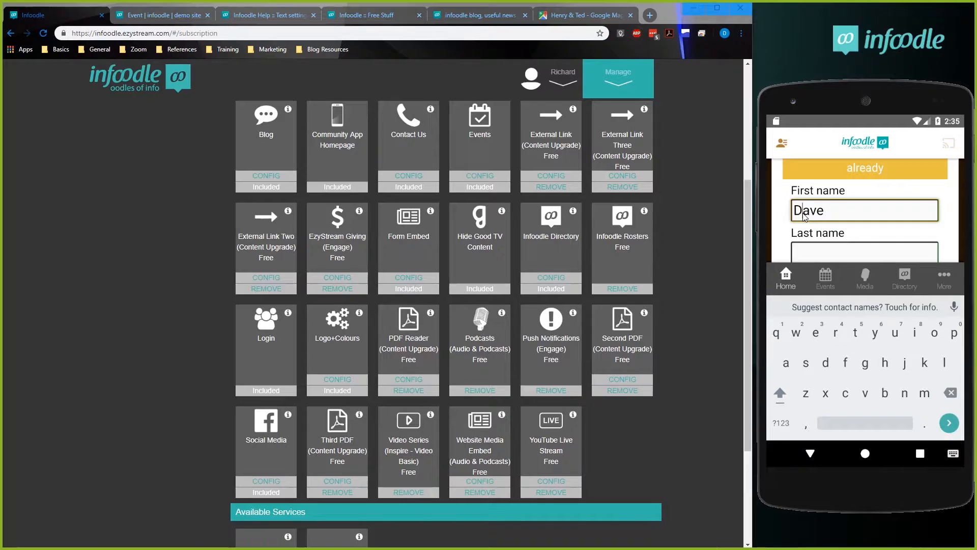
click(813, 257)
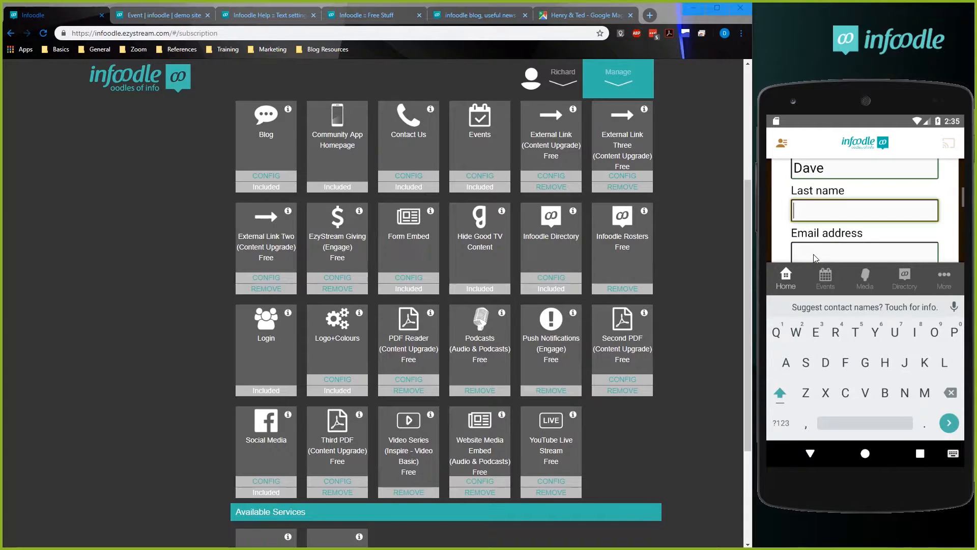
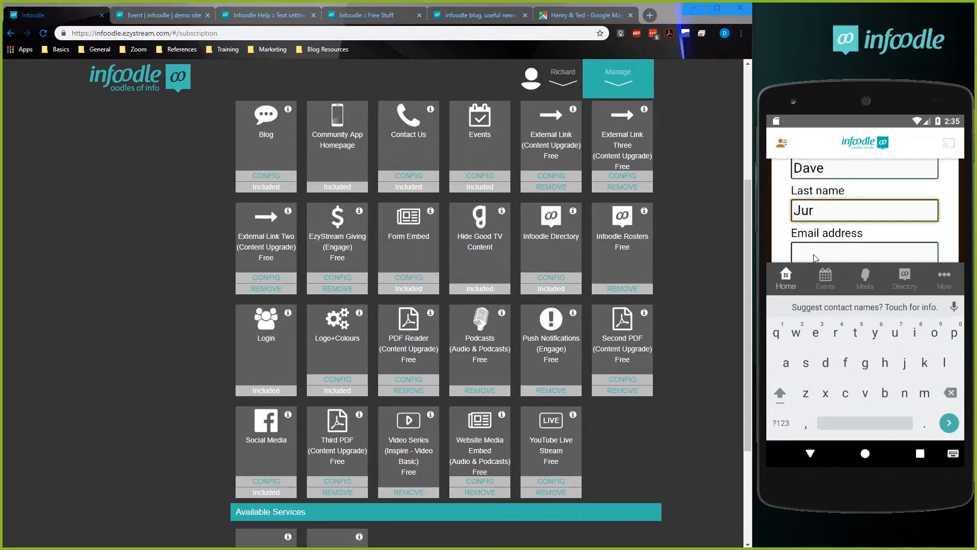
Enter a different email address for the new registration.
click(813, 255)
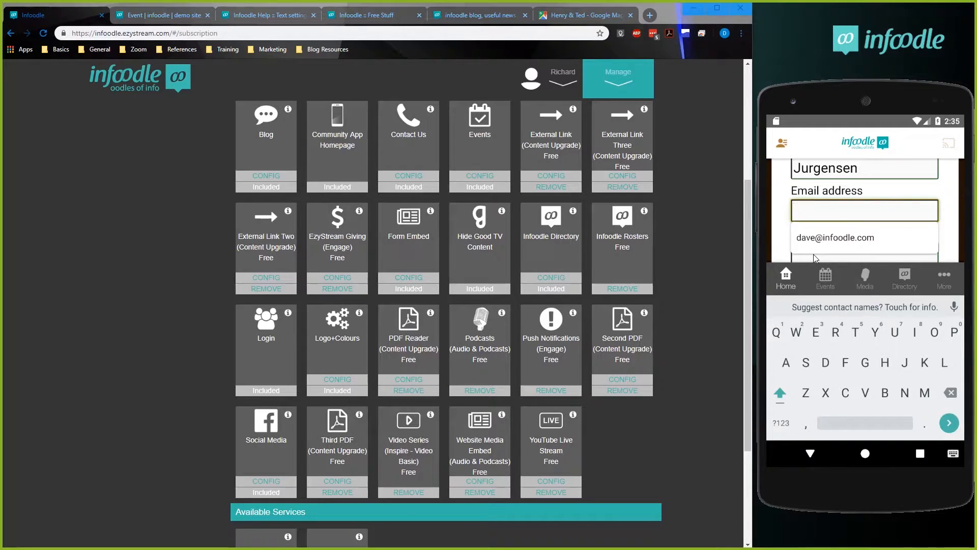
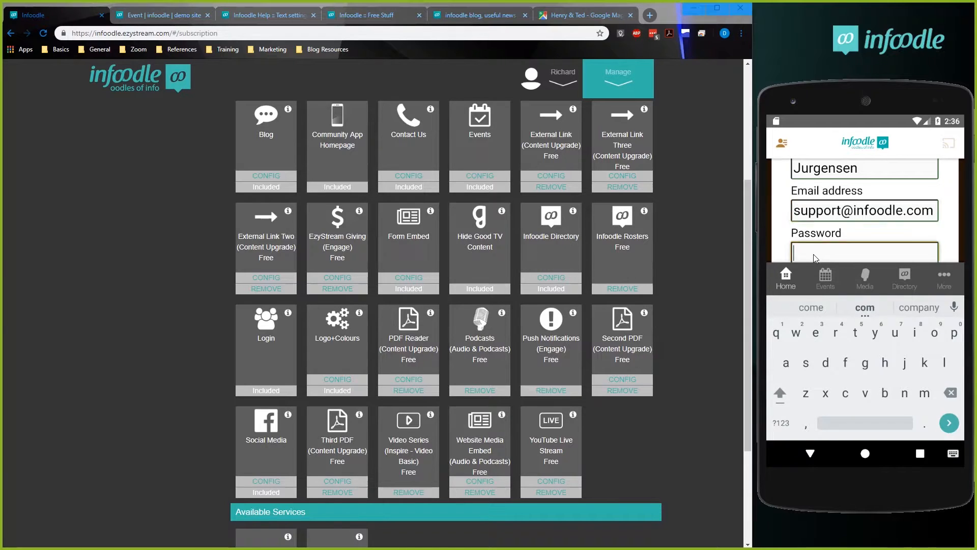
Type and confirm the account password, submit the registration and read through the page that follows.
click(813, 255)
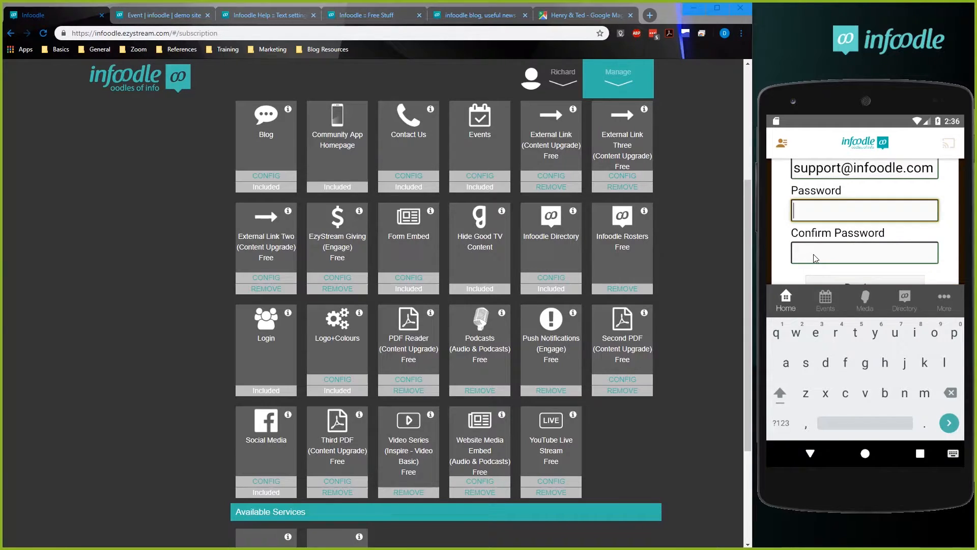
text(••••p)
click(814, 256)
text(••••p)
click(827, 282)
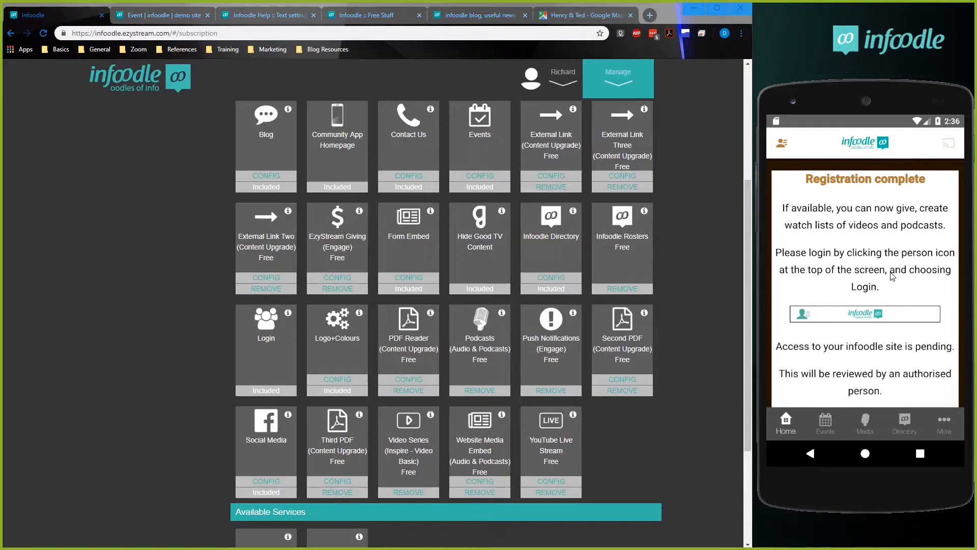
scroll(885, 375, down, 1)
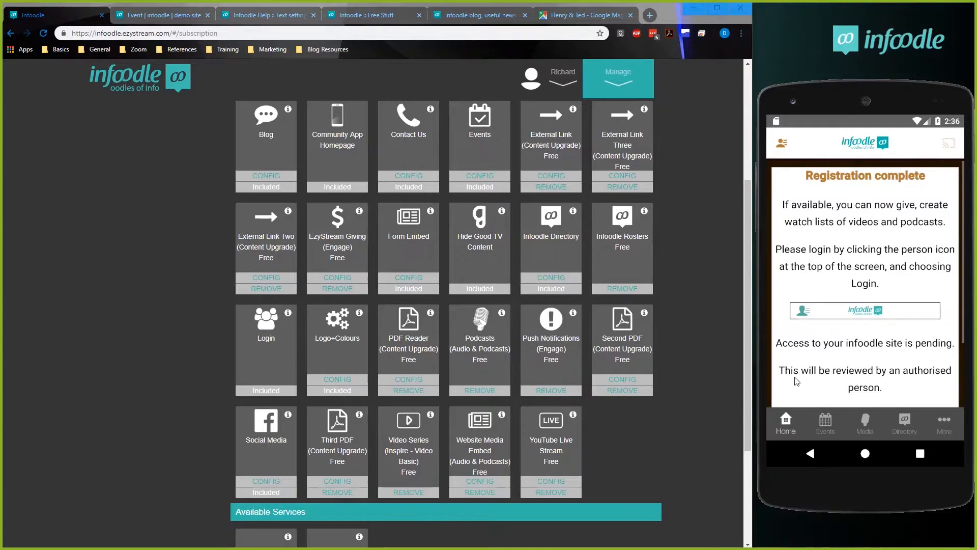
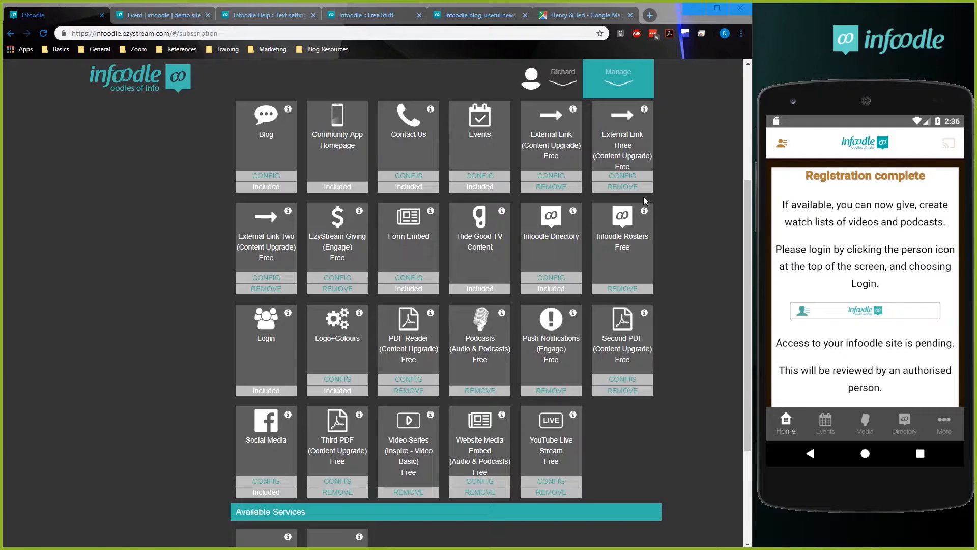
Switch to the infoodle site and open the review of pending login registrations from its dashboard.
click(171, 16)
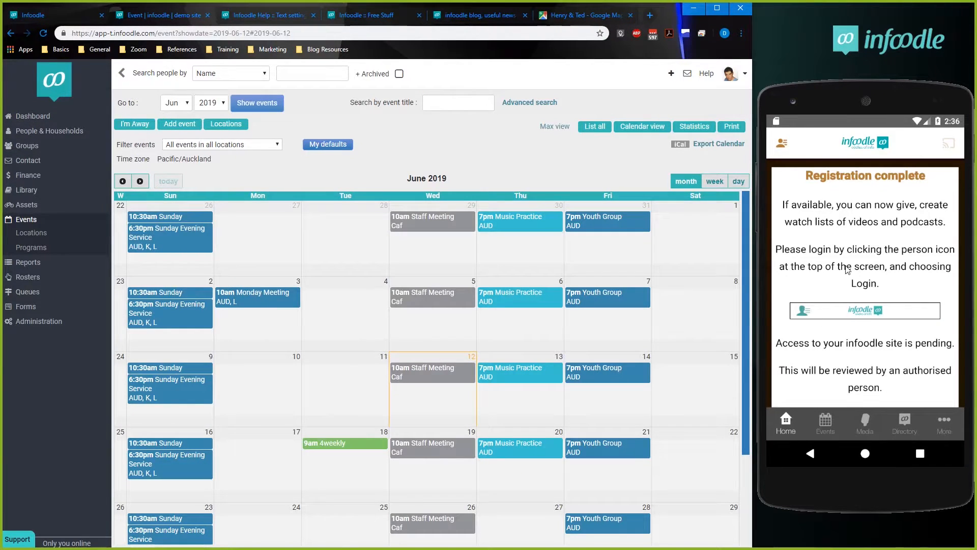
click(63, 121)
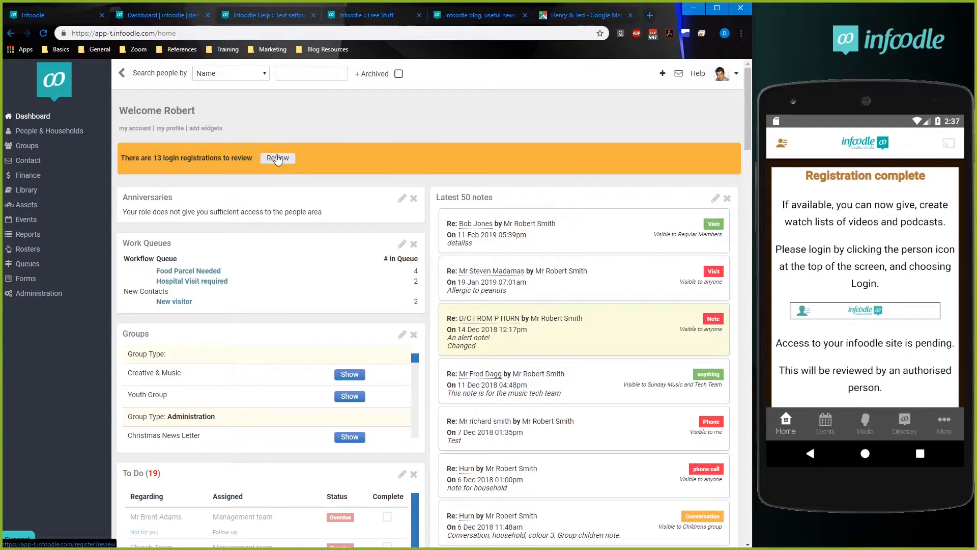
click(277, 159)
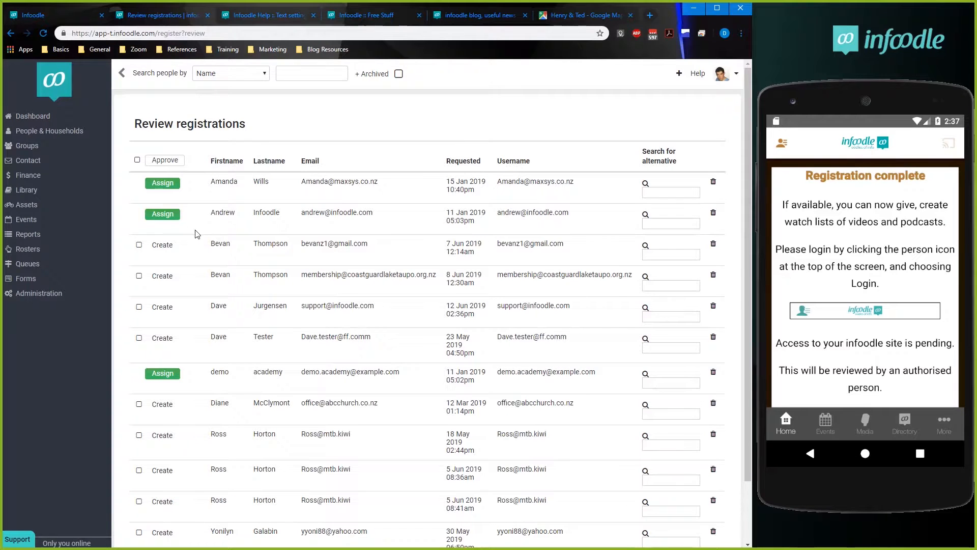
Look through the pending registrations and select the one requested on 12 Jun 2019 at 02:36pm.
drag(746, 79, 753, 166)
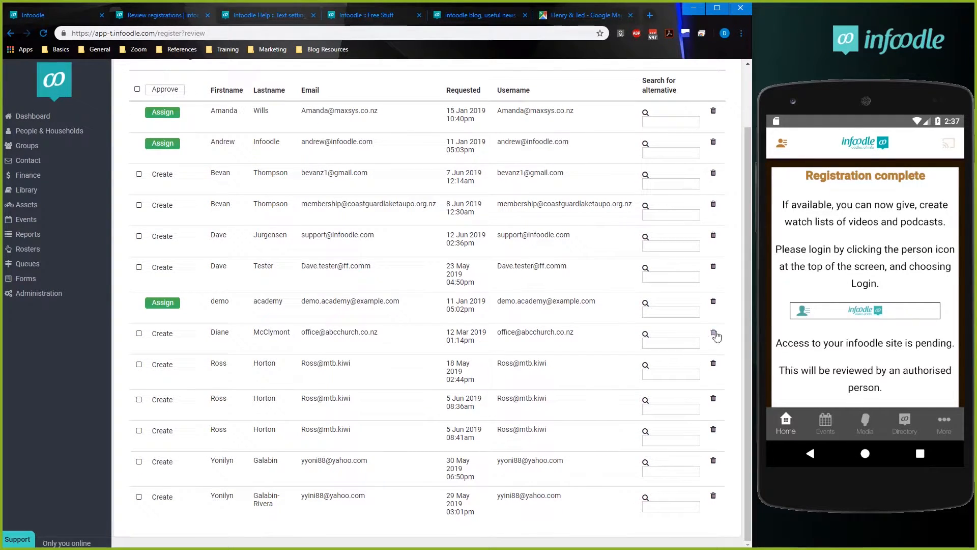
drag(746, 252, 749, 190)
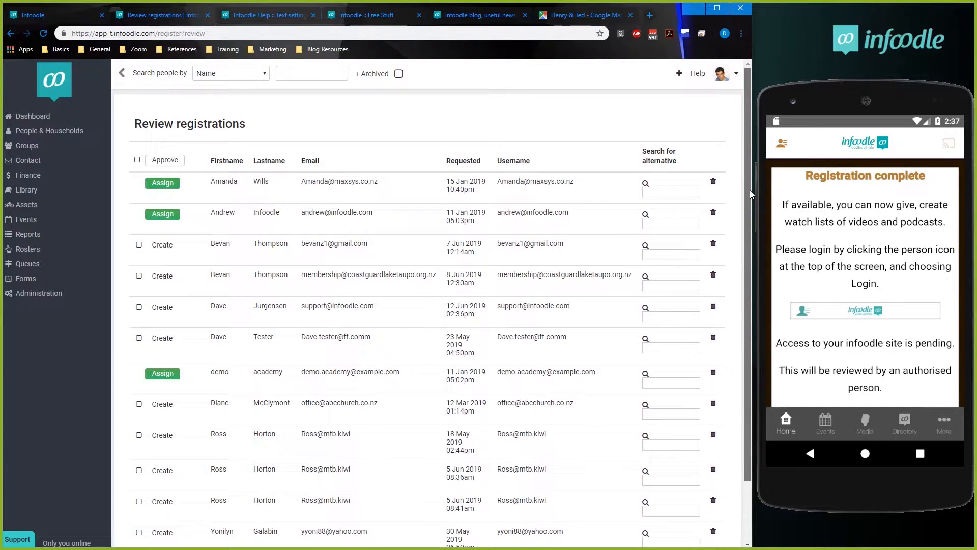
drag(749, 152, 762, 211)
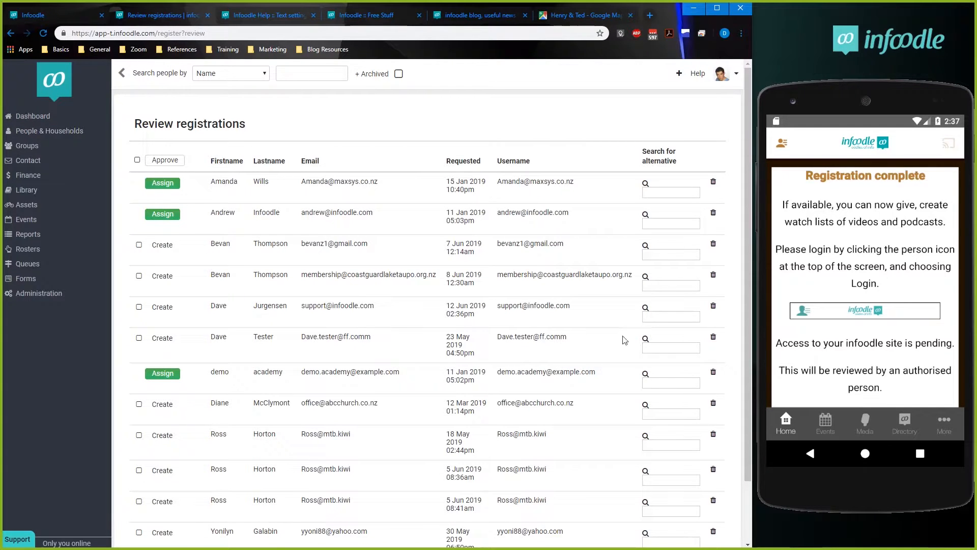
scroll(203, 364, down, 1)
scroll(203, 364, down, 2)
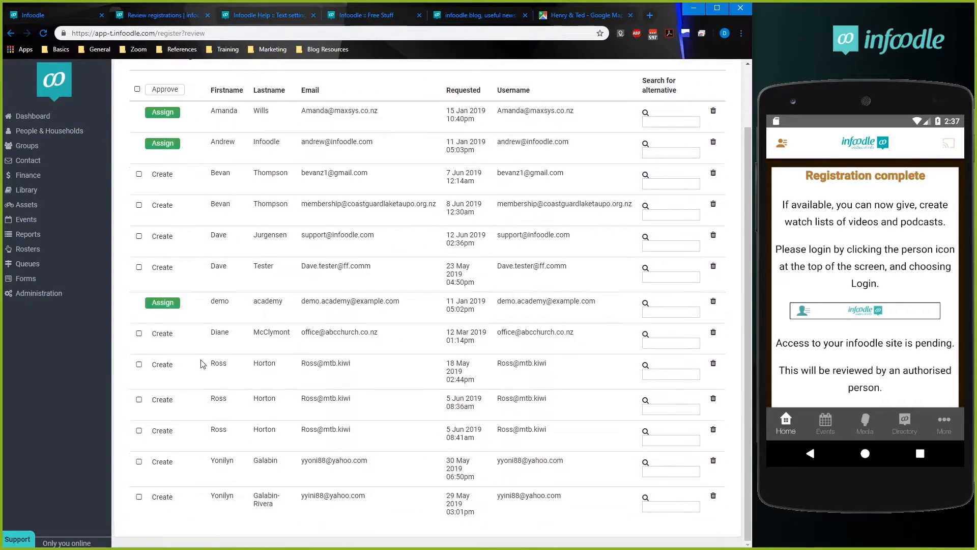
scroll(206, 365, up, 2)
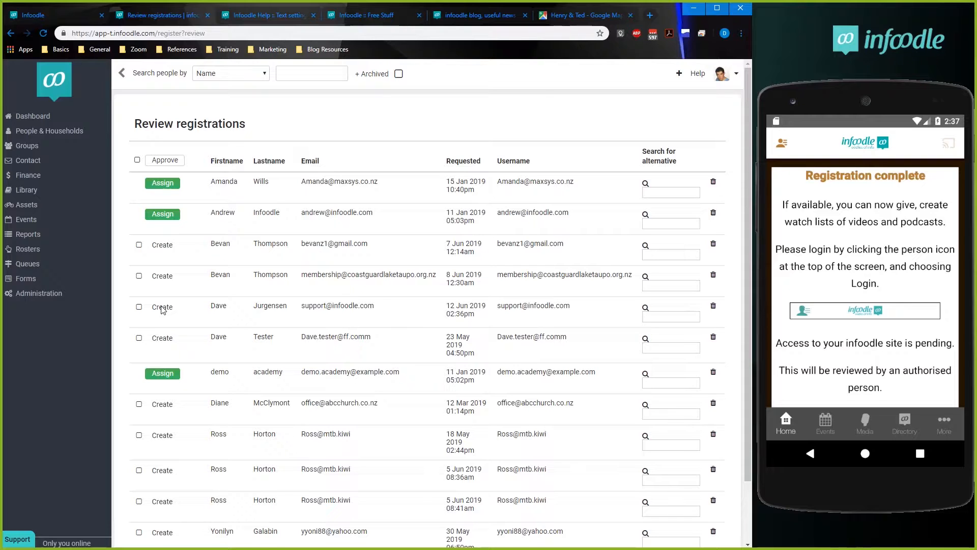
click(138, 307)
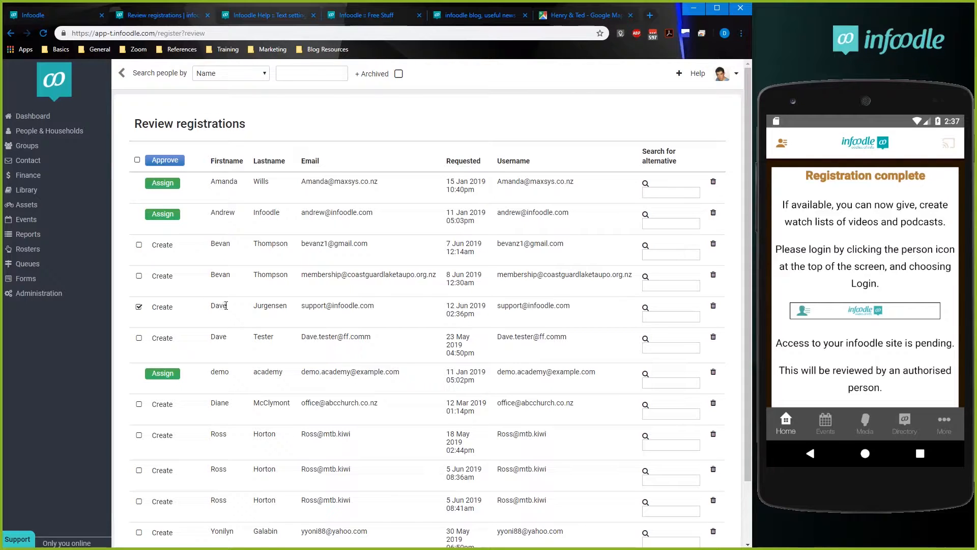
drag(304, 306, 371, 312)
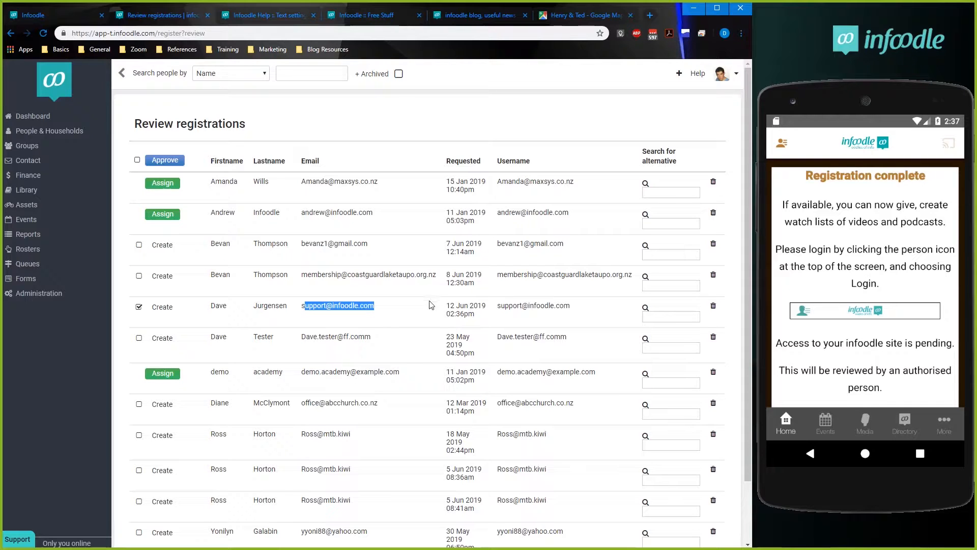
click(260, 334)
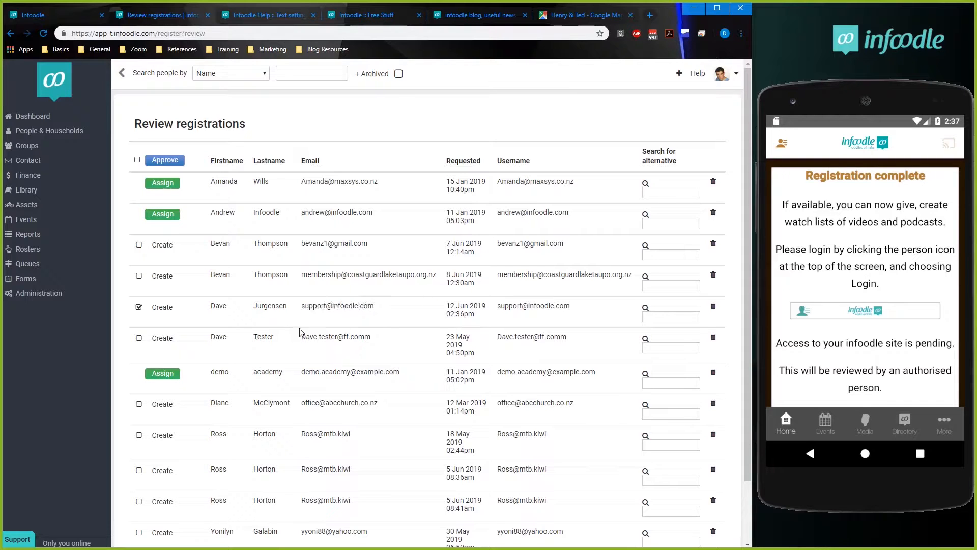
double_click(220, 214)
drag(262, 213, 328, 212)
click(329, 213)
Approve the selected registration with the role App User: Basic and without sending a notification email.
click(171, 162)
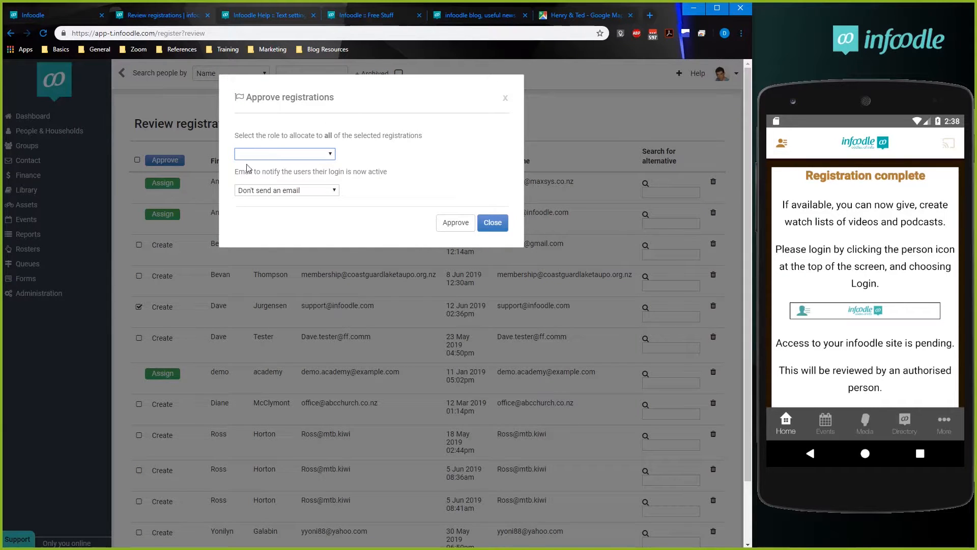
click(327, 154)
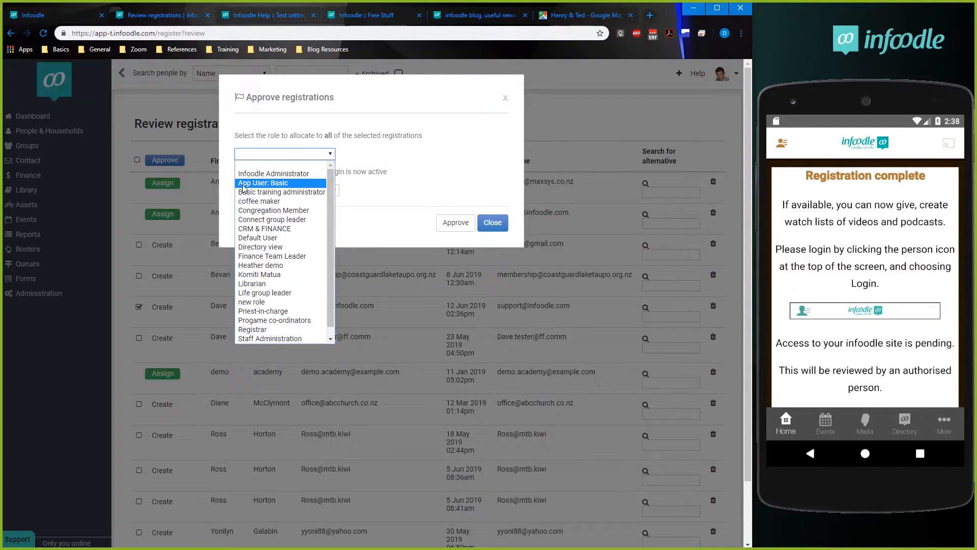
click(297, 186)
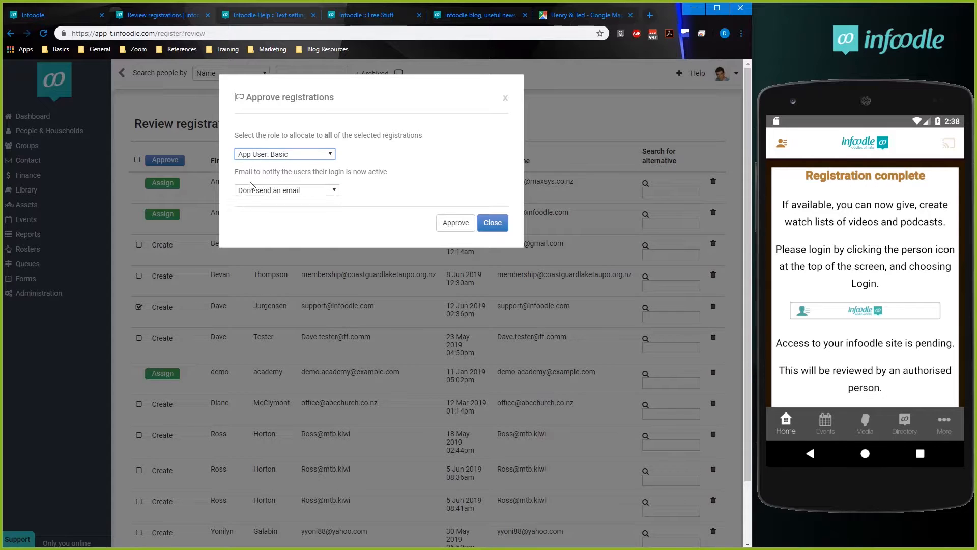
click(293, 192)
click(293, 191)
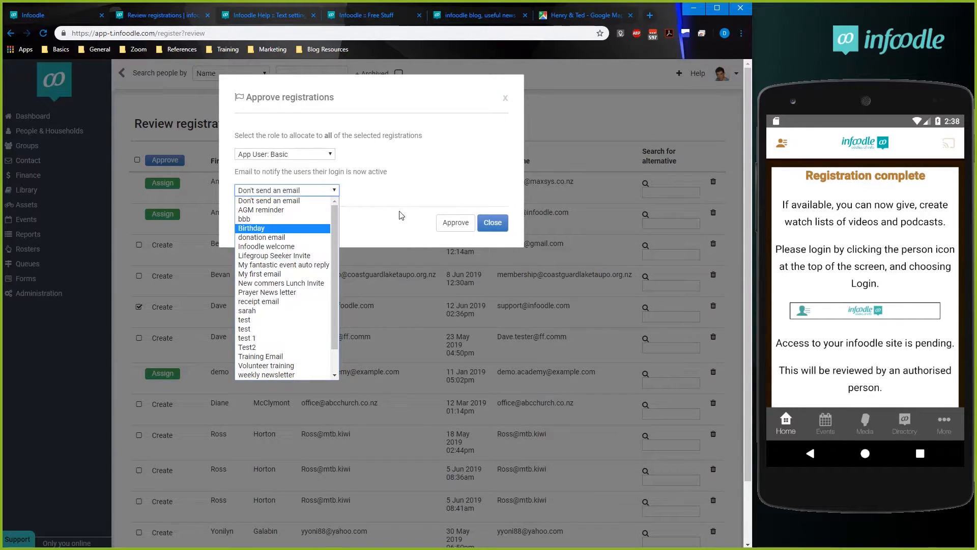
click(387, 231)
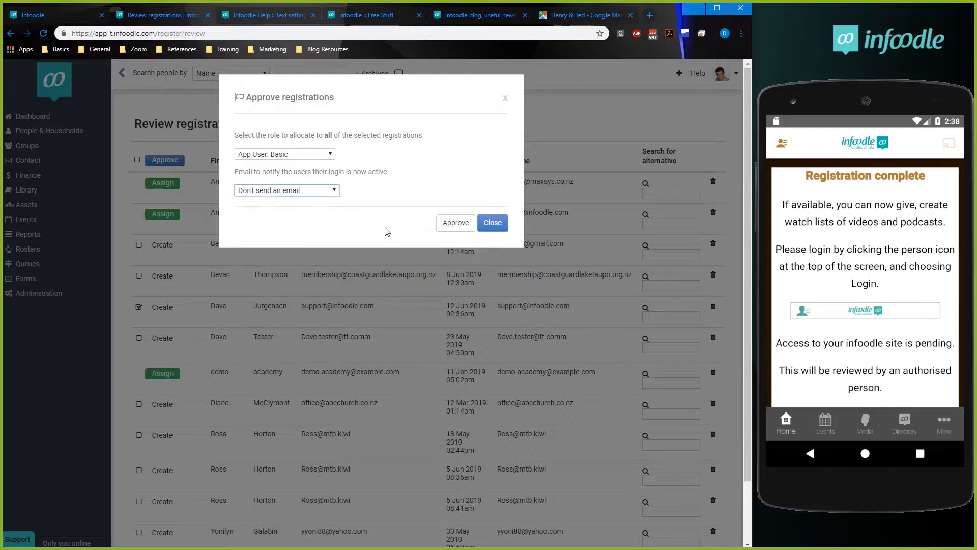
click(456, 225)
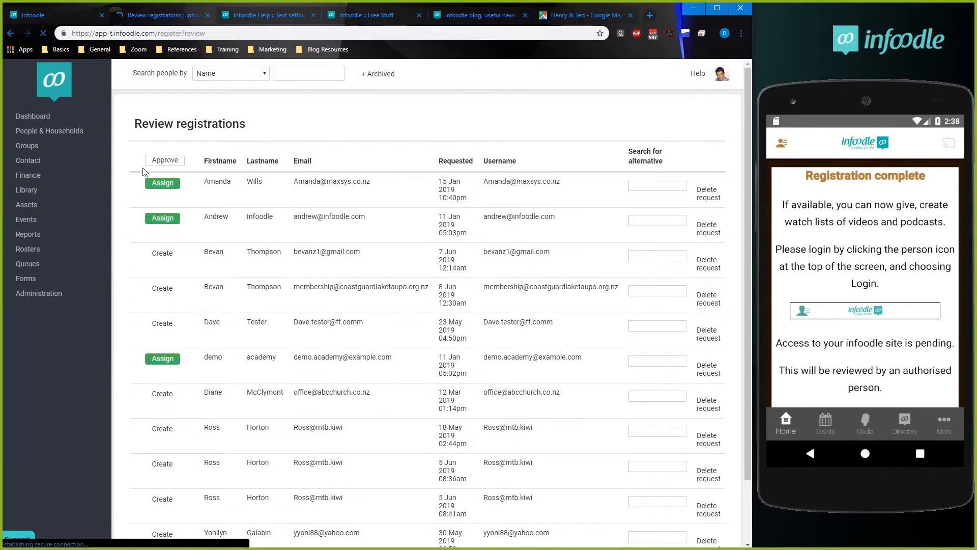
Search people by the approved registrant's first name, then dismiss the matches.
click(308, 73)
text(dave)
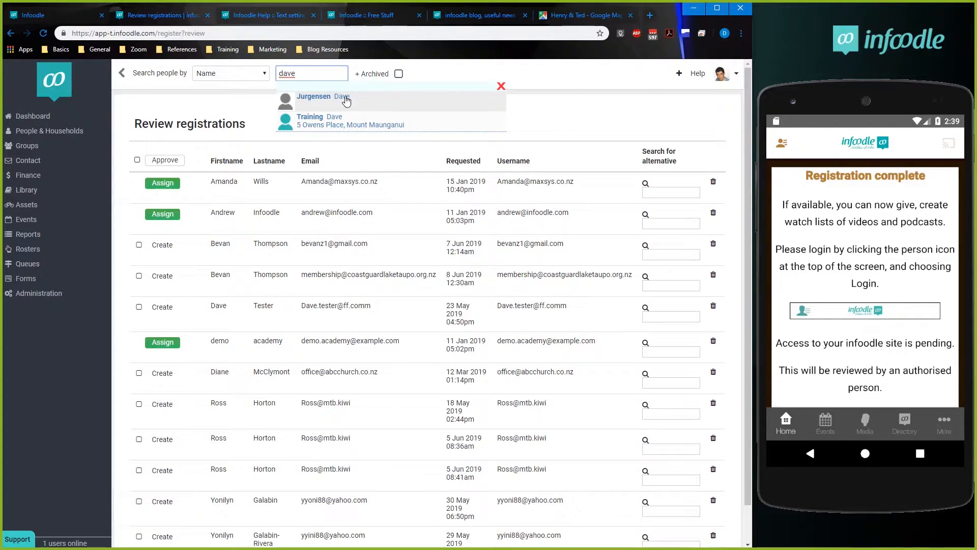
click(567, 113)
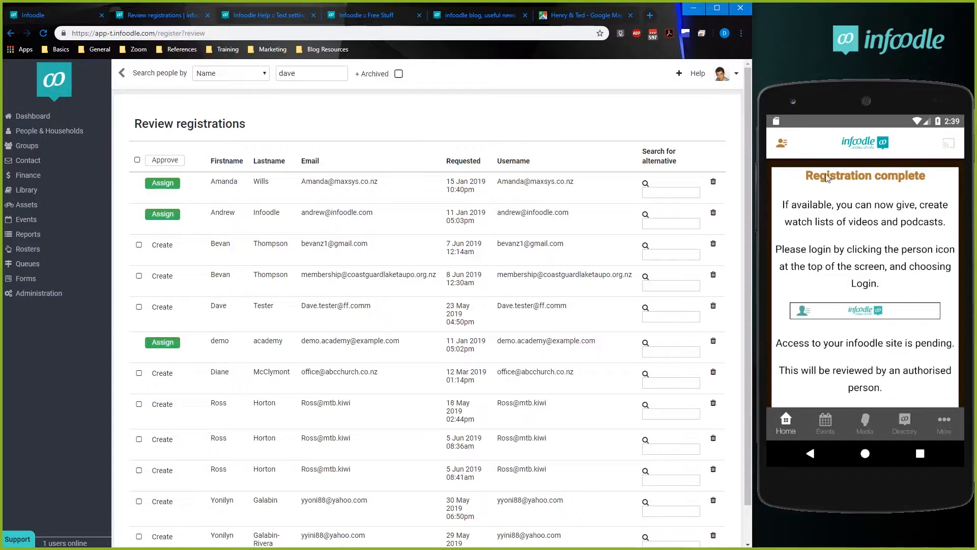
Open the login form in the phone app to enter the infoodle username.
click(782, 144)
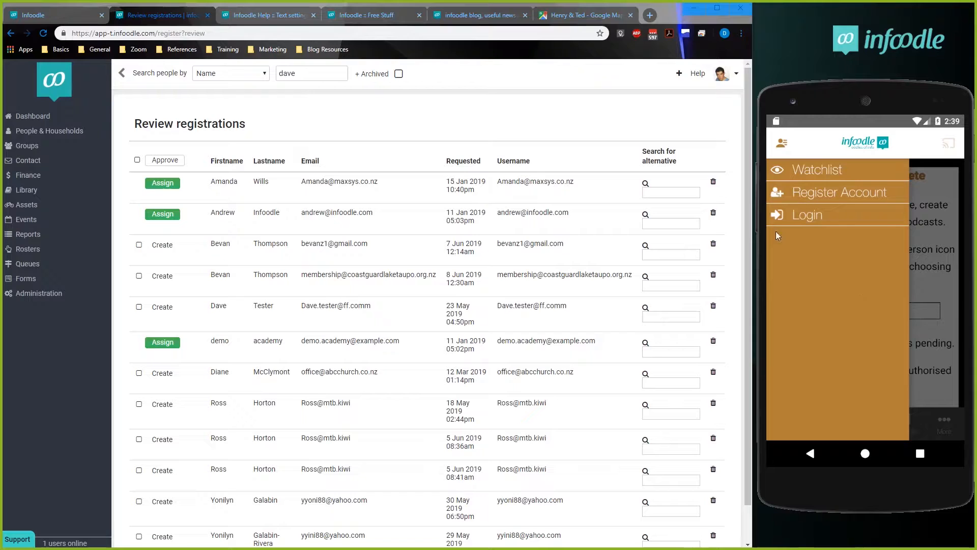
click(819, 216)
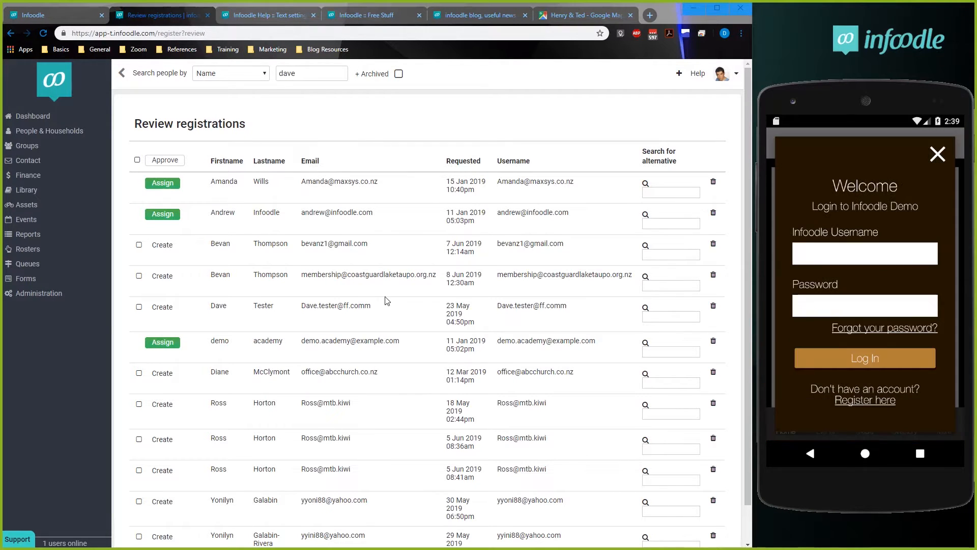
click(834, 262)
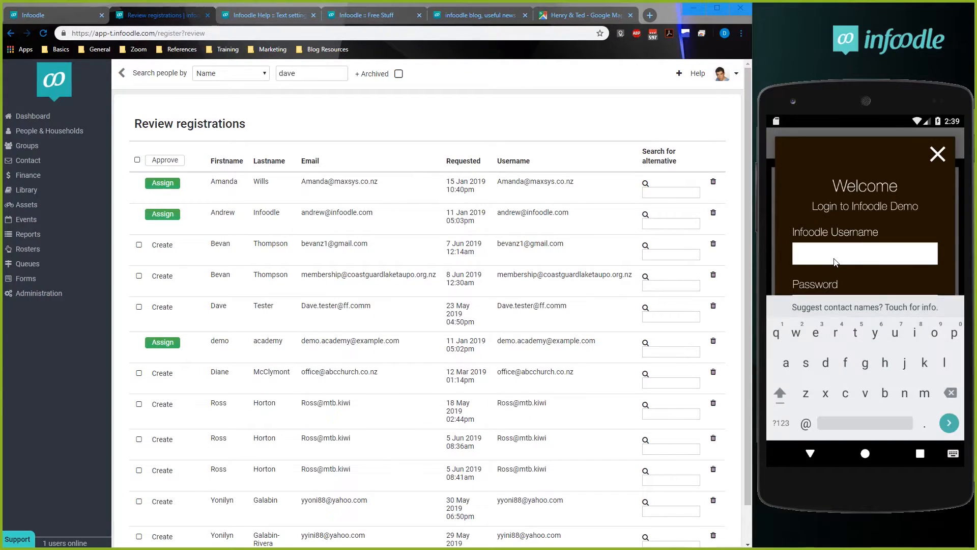
text(Dave)
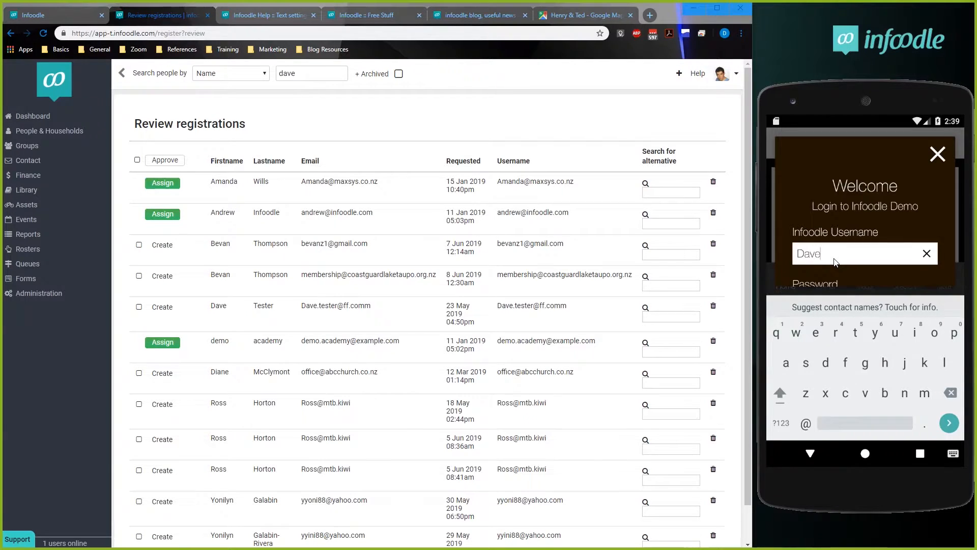
text(@)
key(BackSpace)
key(BackSpace)
key(BackSpace)
key(BackSpace)
key(BackSpace)
Enter the account password, log in to the phone app and check the account menu.
click(949, 423)
text(****p)
click(949, 423)
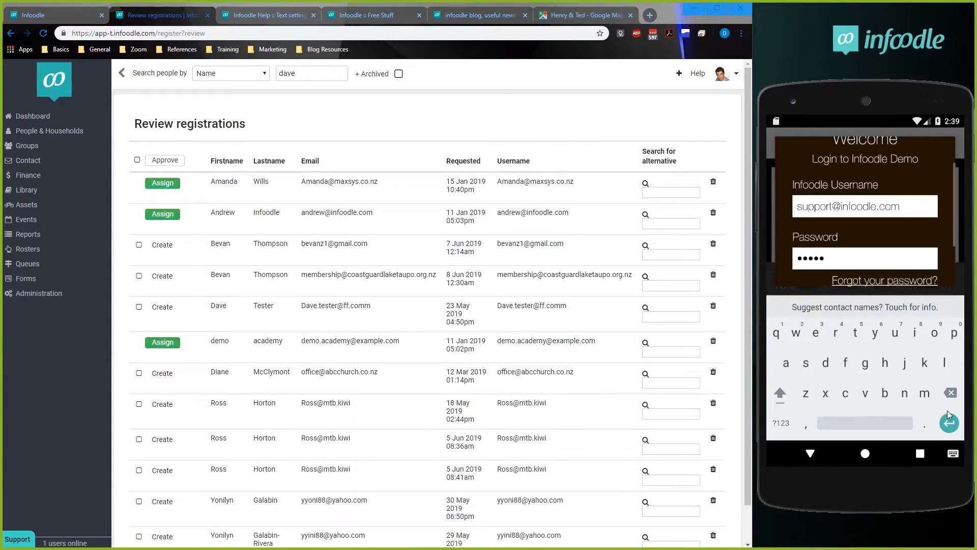
click(948, 422)
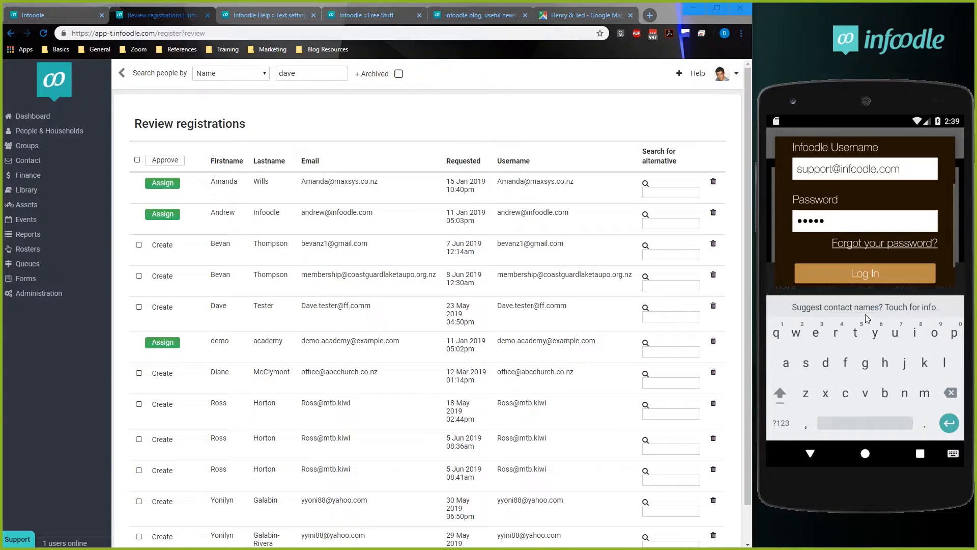
click(864, 277)
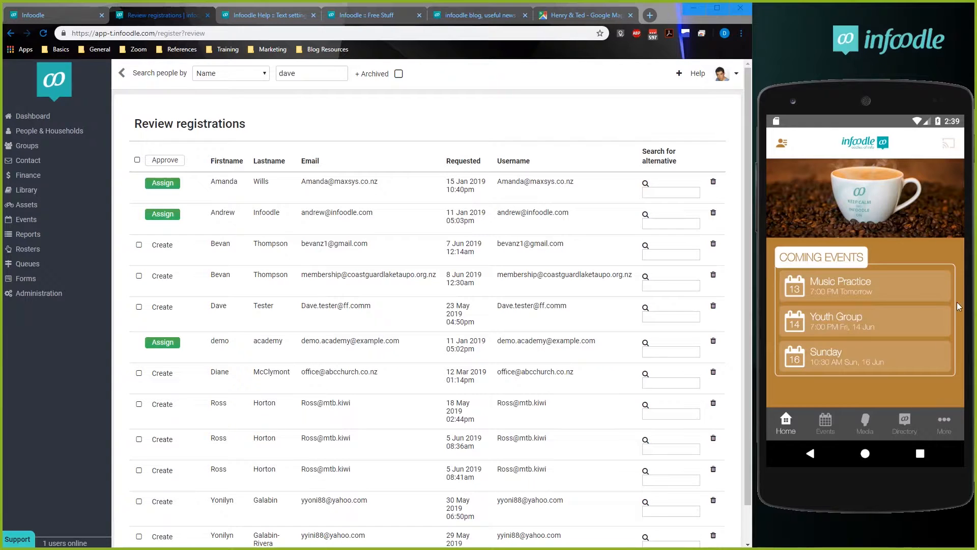
click(782, 145)
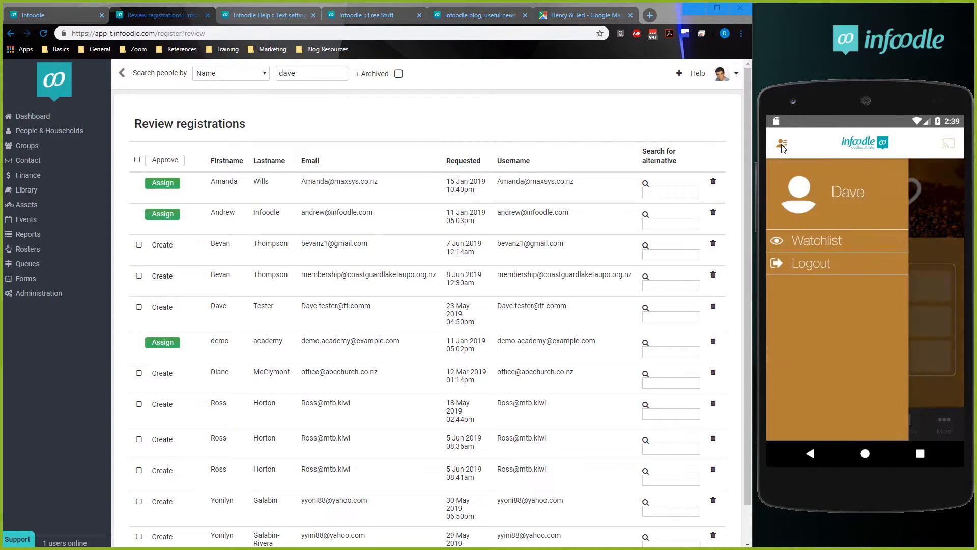
click(783, 151)
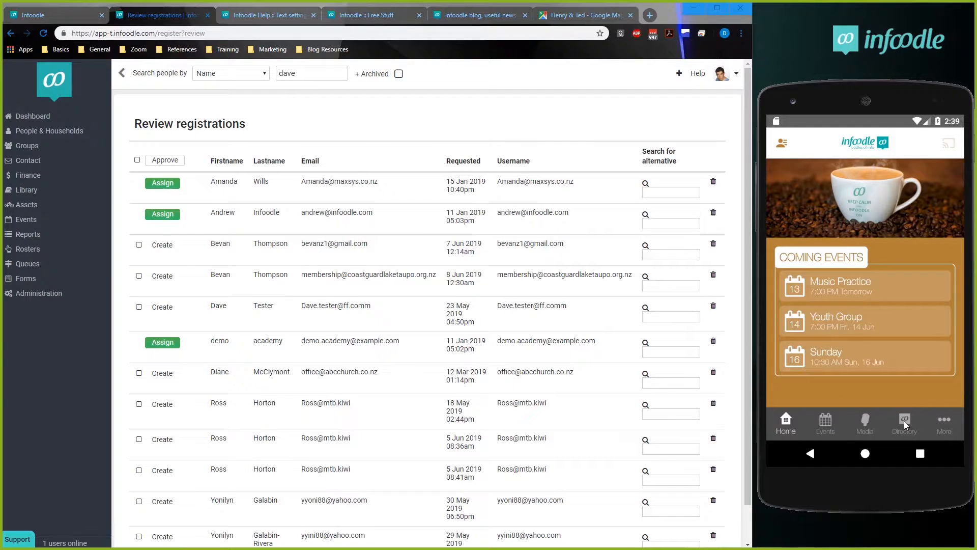
Open the Directory in the phone app and authorise the client to access the site.
click(909, 423)
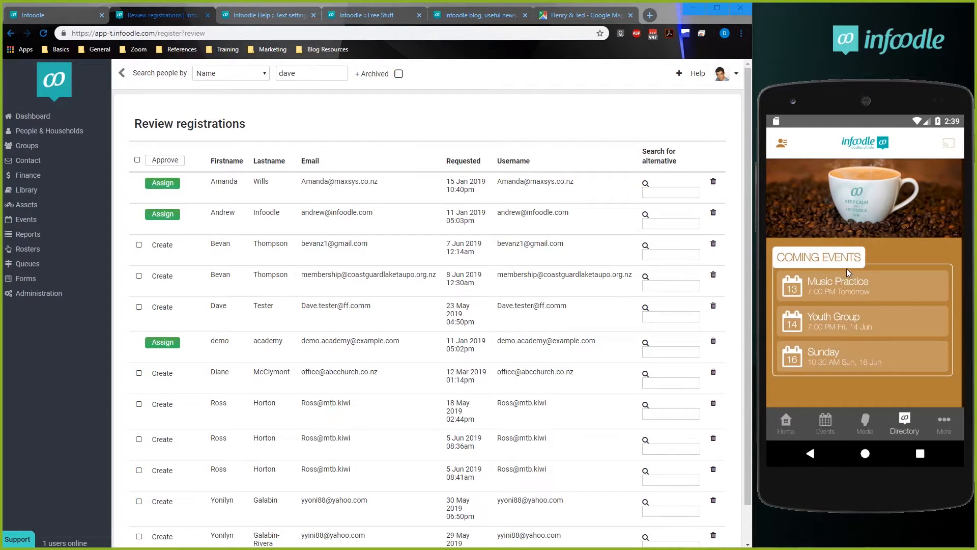
click(852, 323)
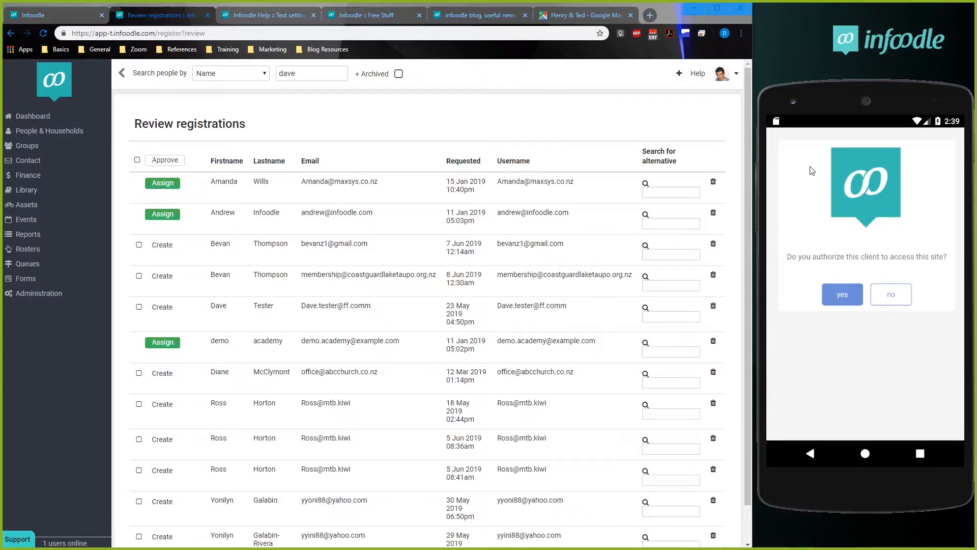
click(845, 294)
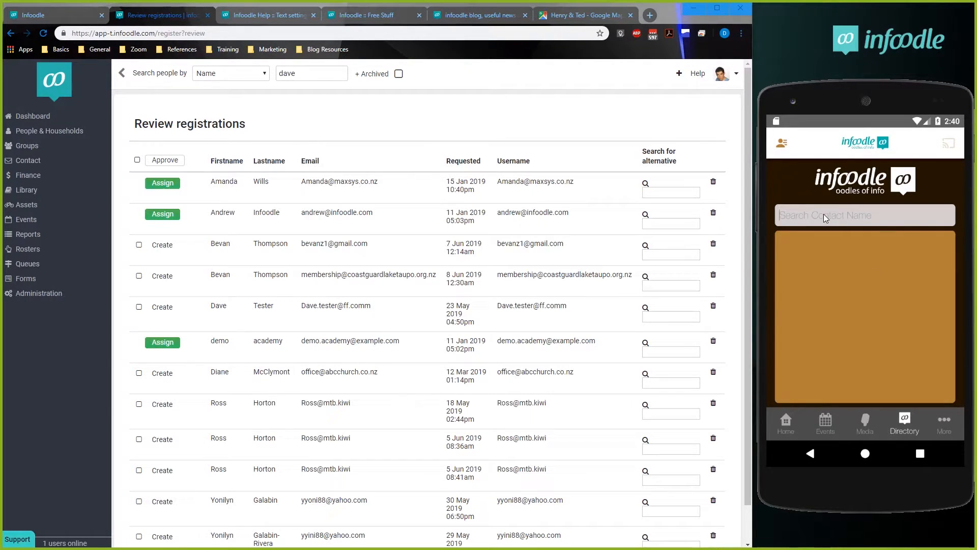
text(ric)
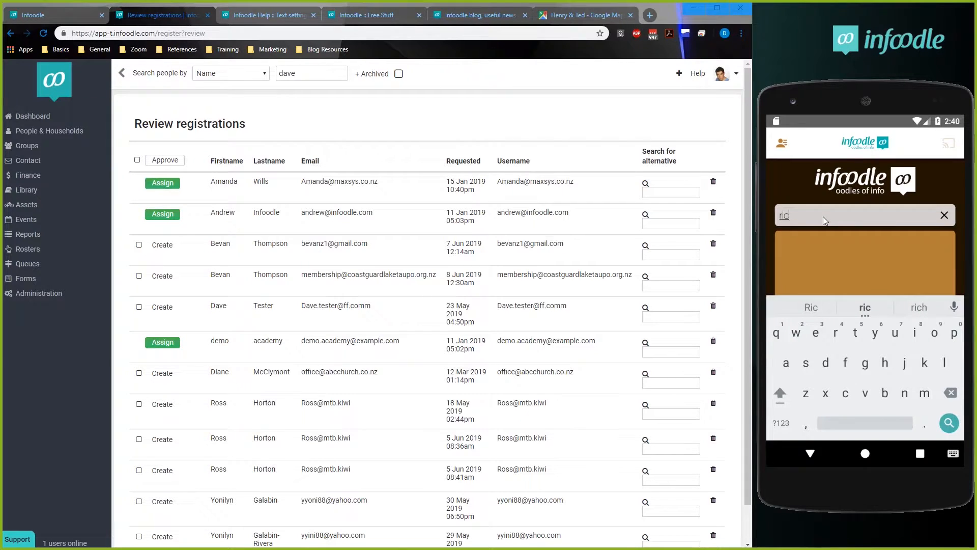
key(BackSpace)
key(BackSpace)
key(BackSpace)
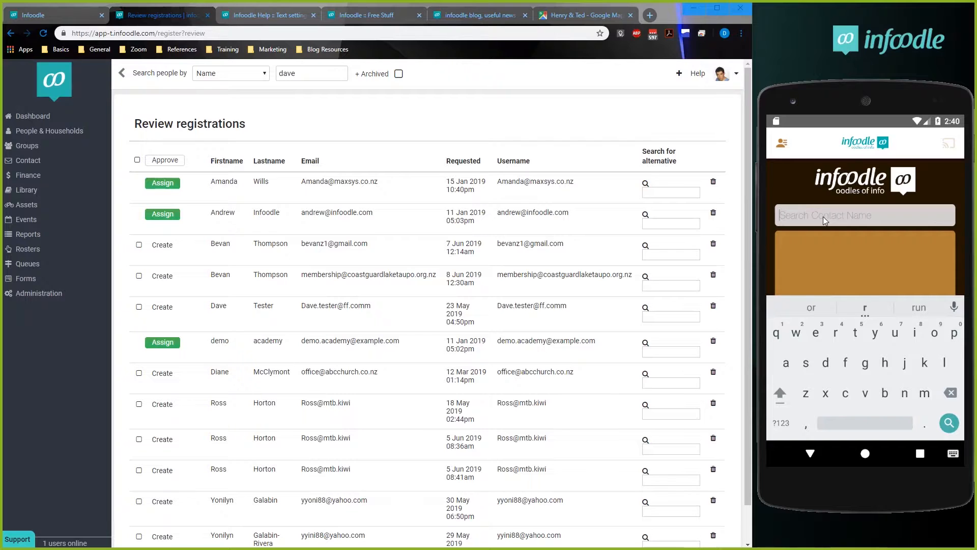
Search the phone directory by the new user's first name and open that contact's record.
text(dave)
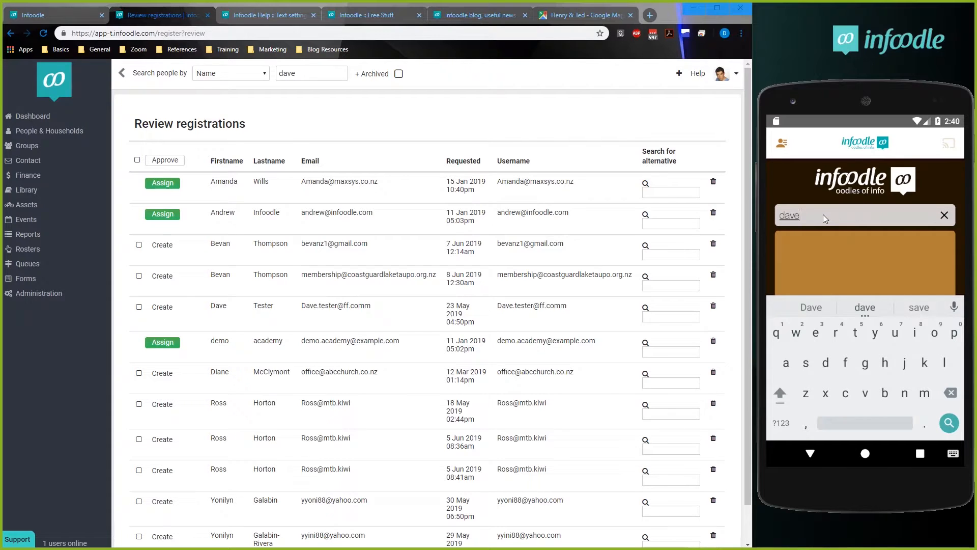
click(822, 248)
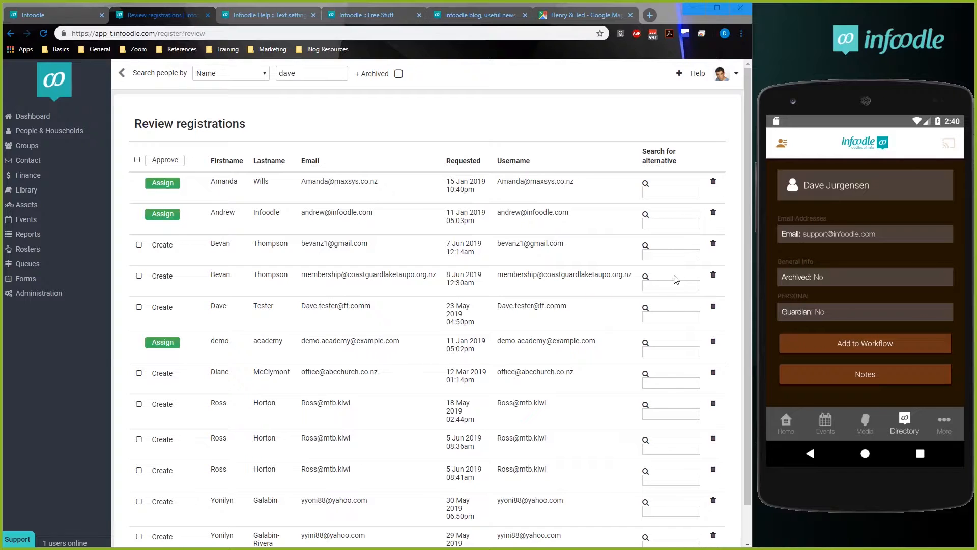
Open the App User: Basic role for editing and remove the Add new people and Can see general people notes permissions.
click(37, 296)
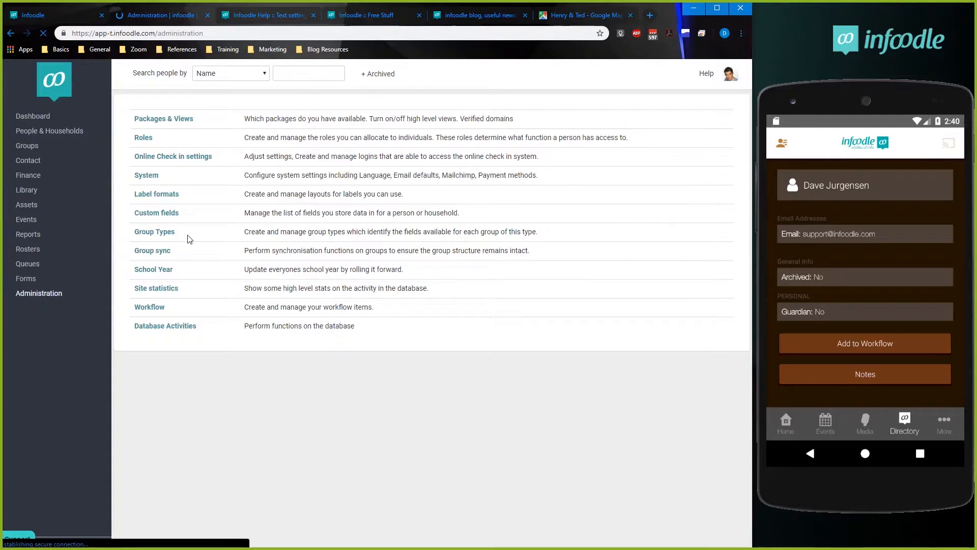
click(148, 143)
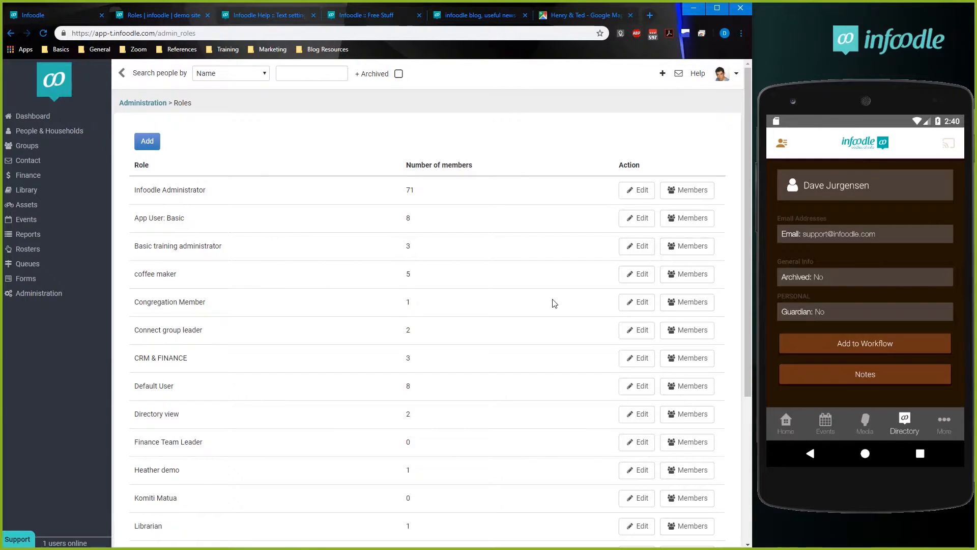
click(637, 218)
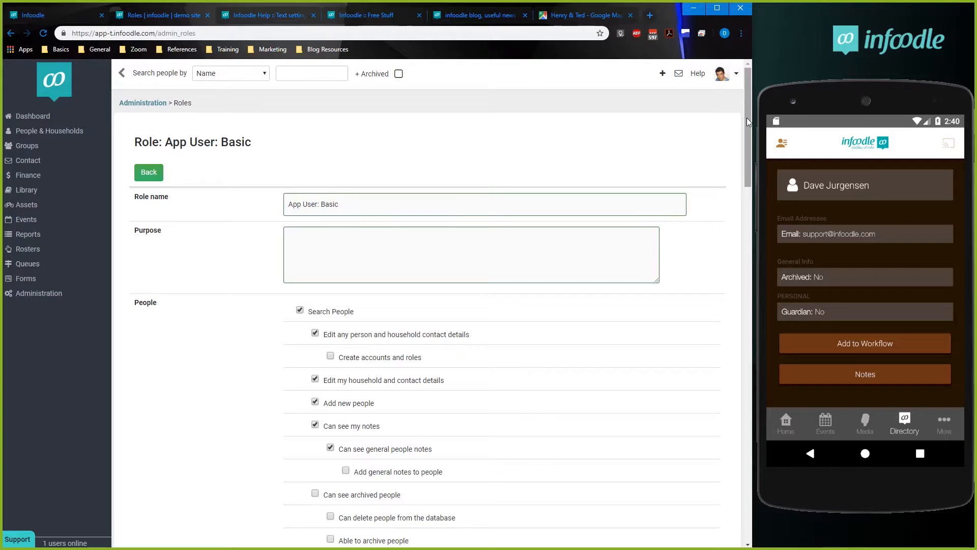
drag(747, 118, 747, 162)
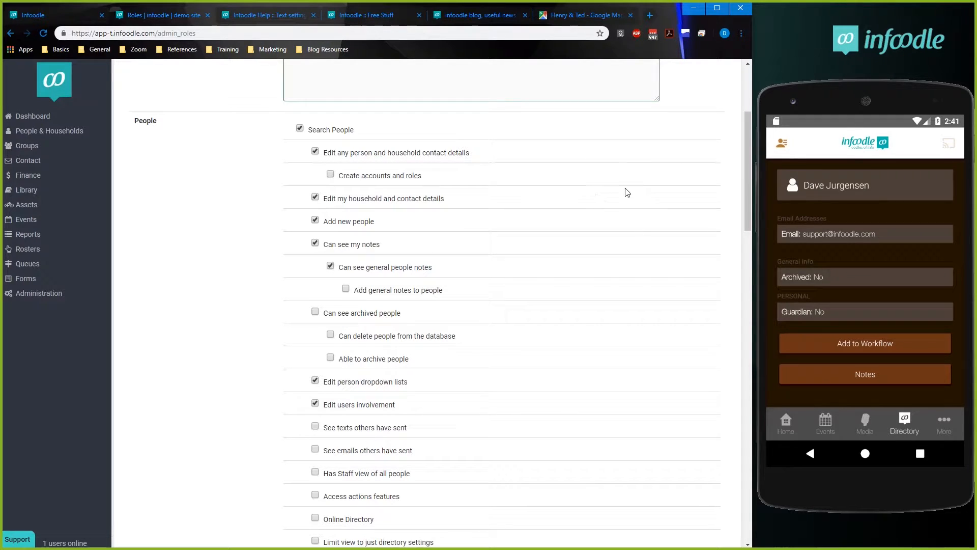
mouse_move(750, 150)
mouse_down()
mouse_move(747, 90)
mouse_move(746, 163)
mouse_up()
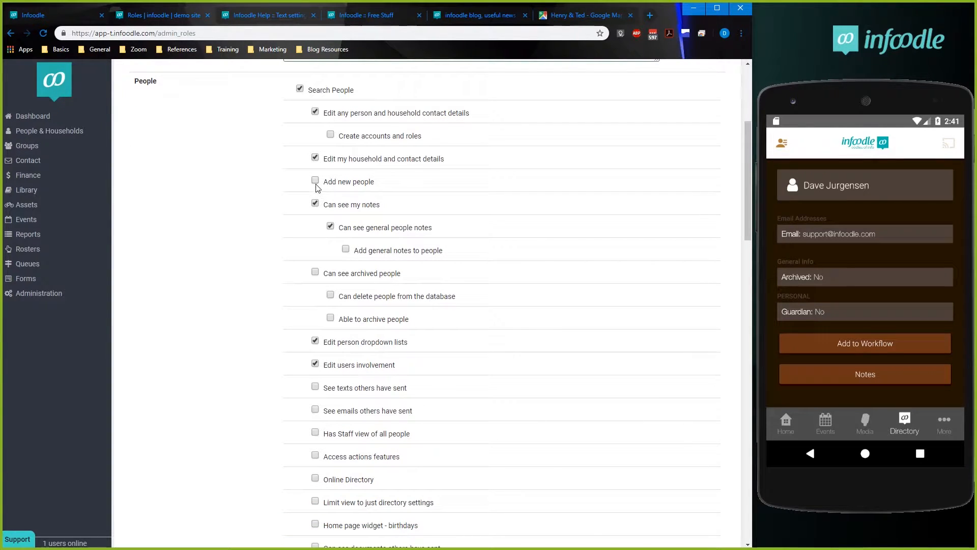
click(330, 226)
Check the options in the phone app's account menu and close it again.
scroll(310, 335, up, 2)
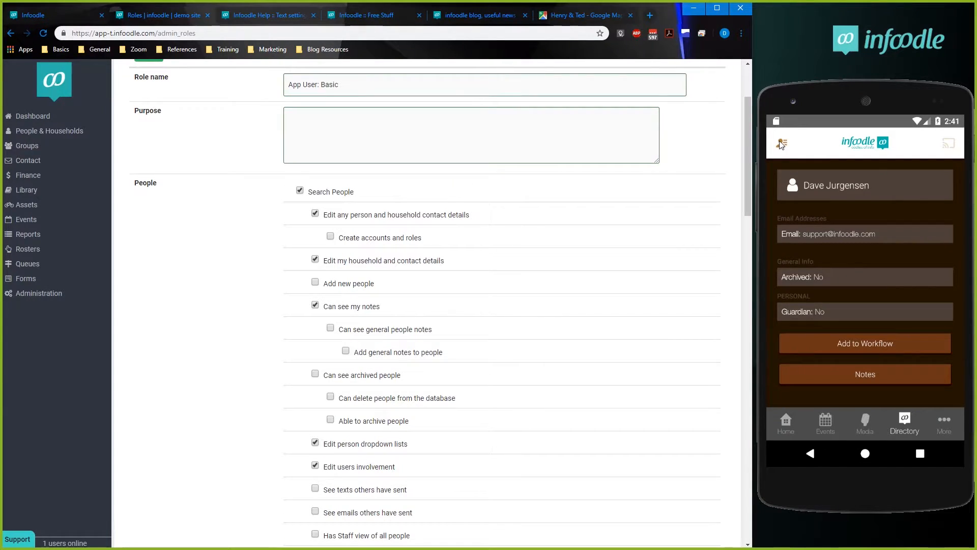
click(781, 144)
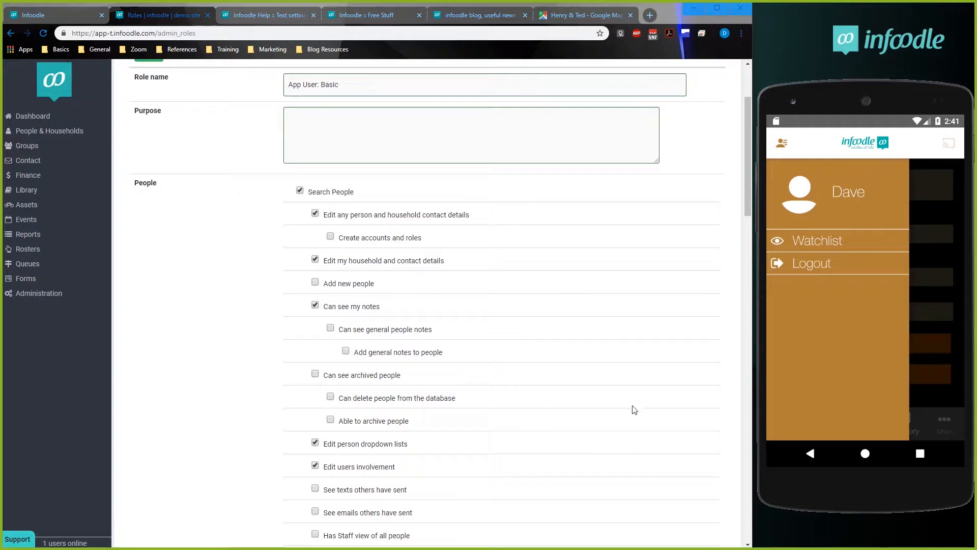
click(924, 311)
Enable Online Directory and Limit view to just directory settings in the role's People permissions.
scroll(390, 370, down, 1)
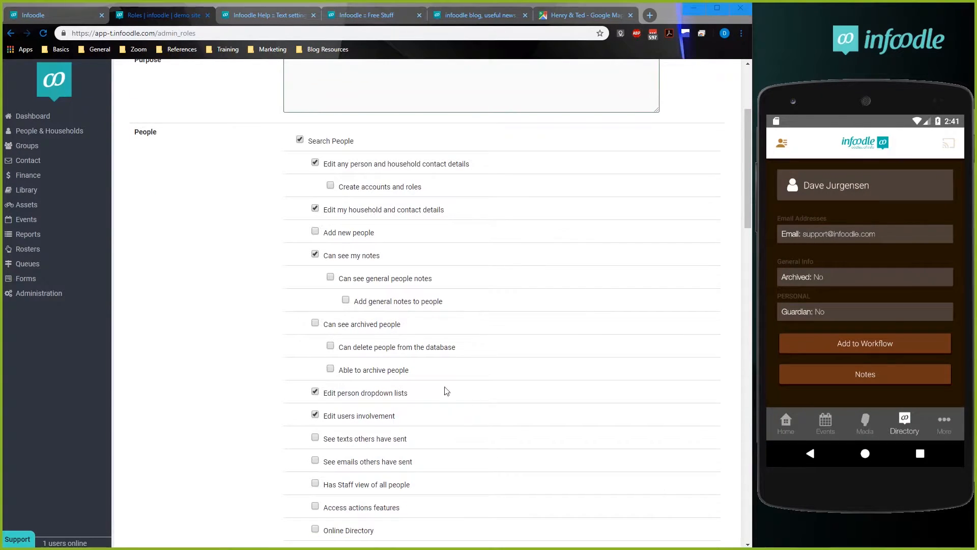
drag(478, 459, 473, 419)
click(480, 458)
scroll(482, 458, down, 1)
scroll(482, 458, down, 5)
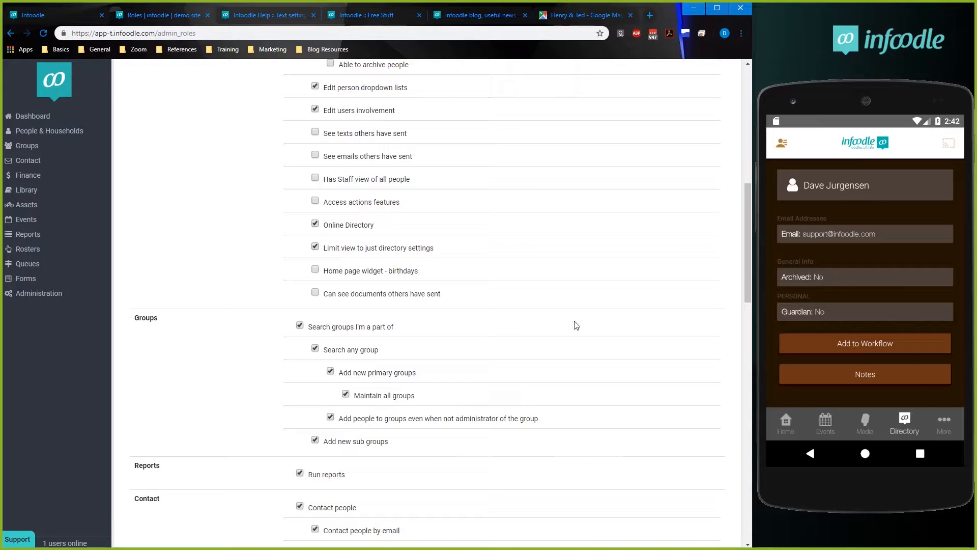
Remove all Groups permissions, Run reports and all Contact people permissions from the role.
scroll(458, 386, down, 2)
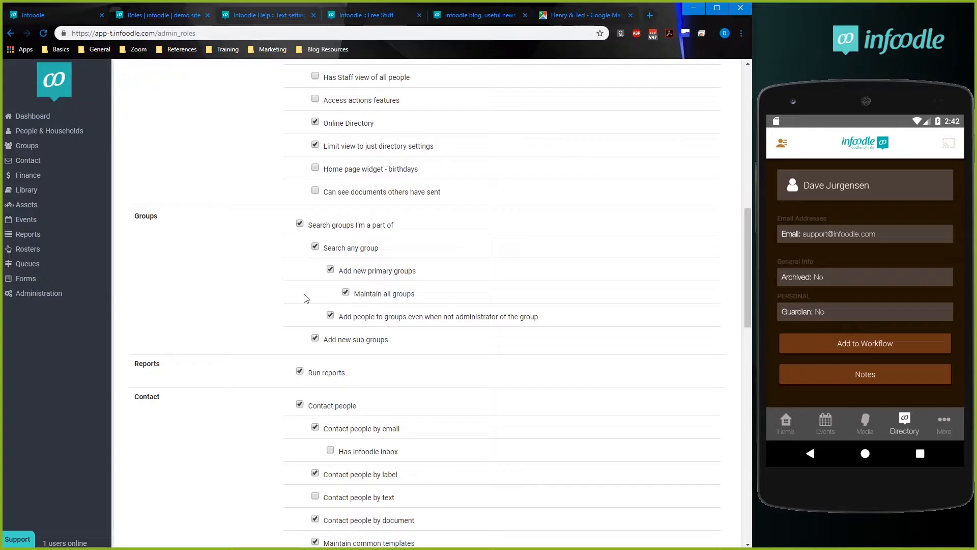
scroll(305, 356, down, 2)
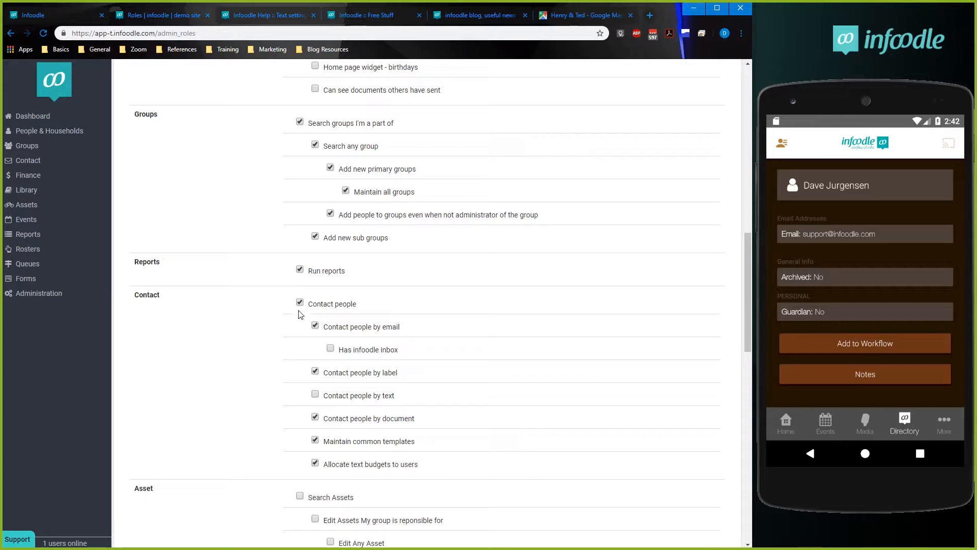
scroll(463, 380, up, 3)
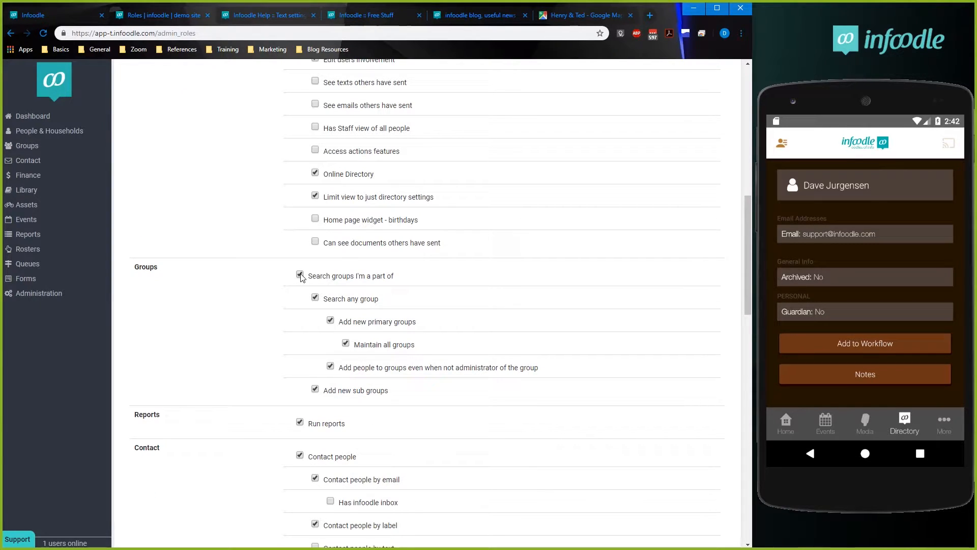
scroll(415, 410, down, 2)
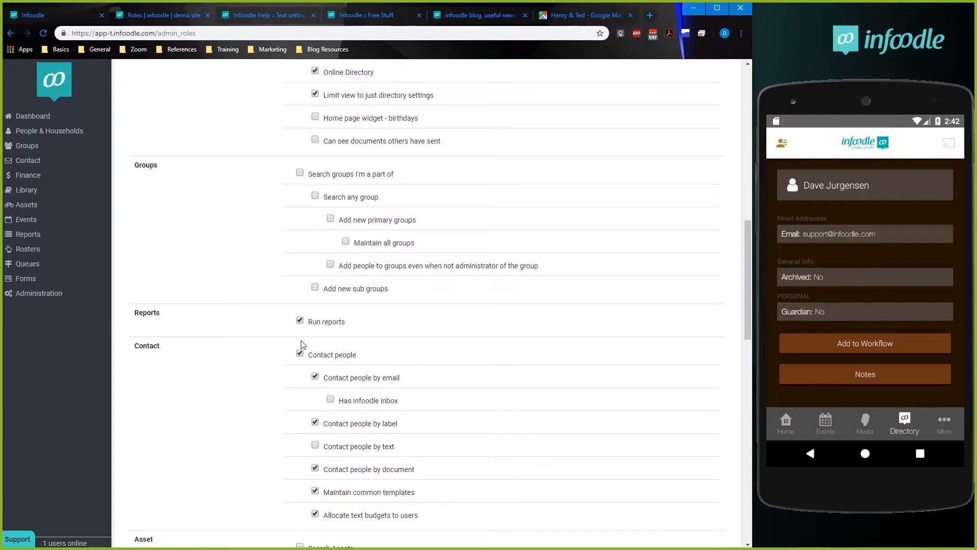
click(299, 320)
click(300, 353)
Remove Add events, Edit all events, Show events from all locations and Manage Locations from the role's Events permissions.
scroll(467, 408, down, 5)
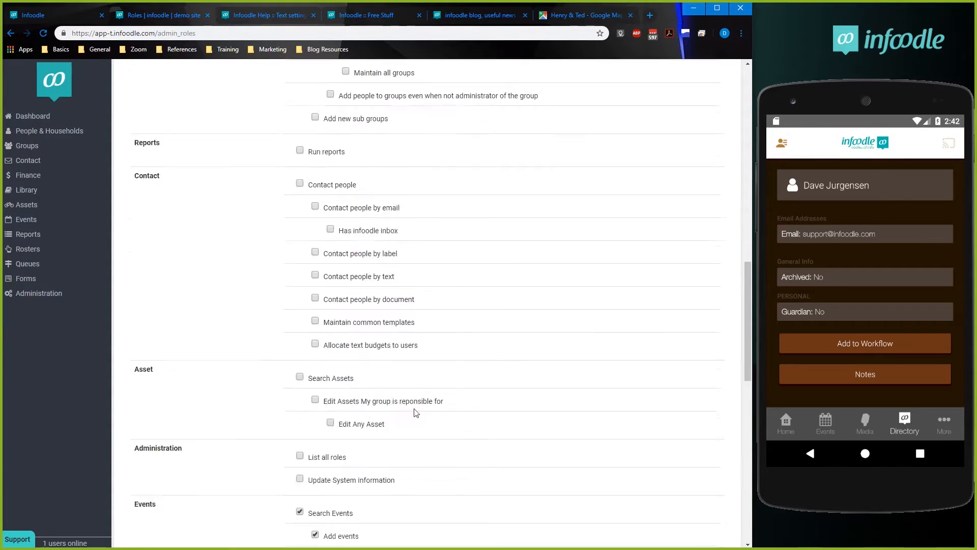
scroll(360, 409, down, 3)
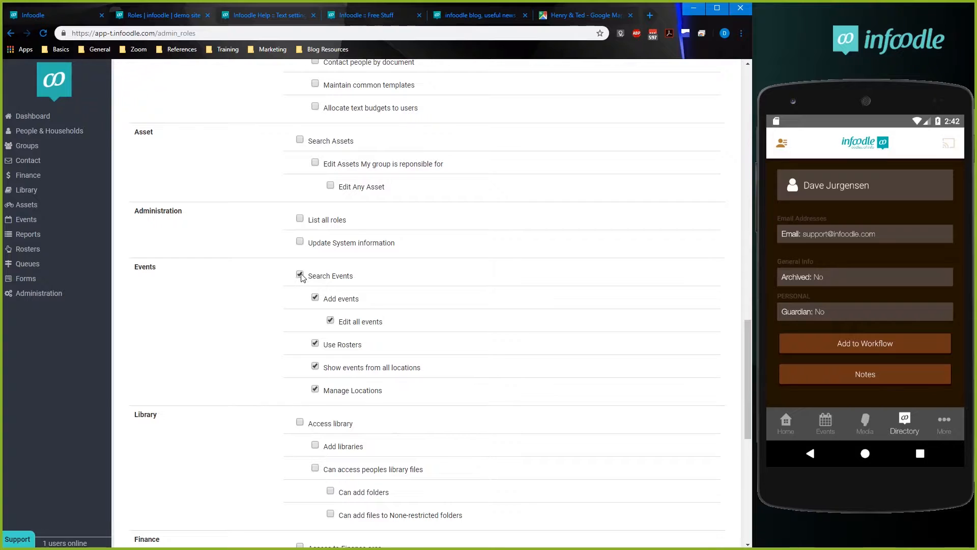
click(315, 299)
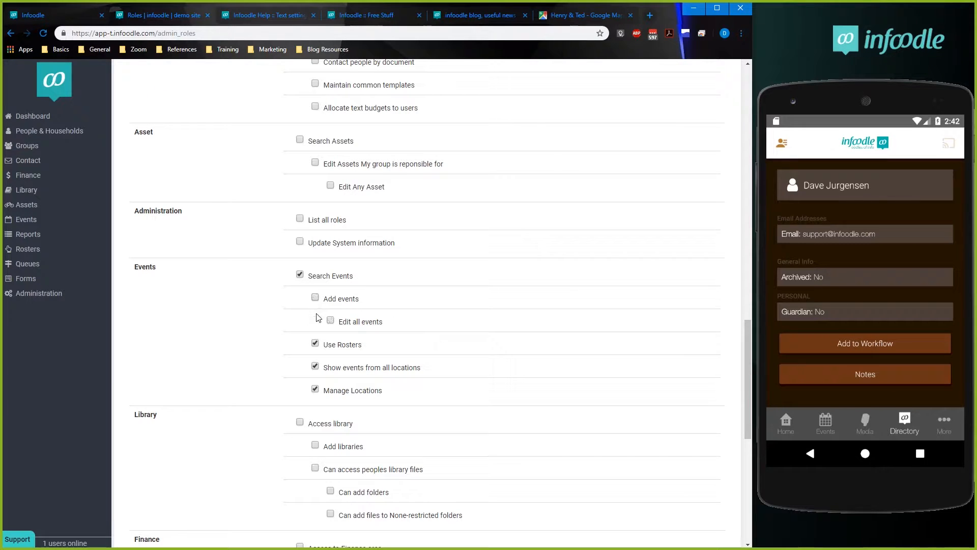
click(315, 367)
click(315, 389)
Remove the Need forms menu item permission and both of its sub-permissions from the role.
scroll(472, 397, down, 3)
scroll(471, 397, down, 2)
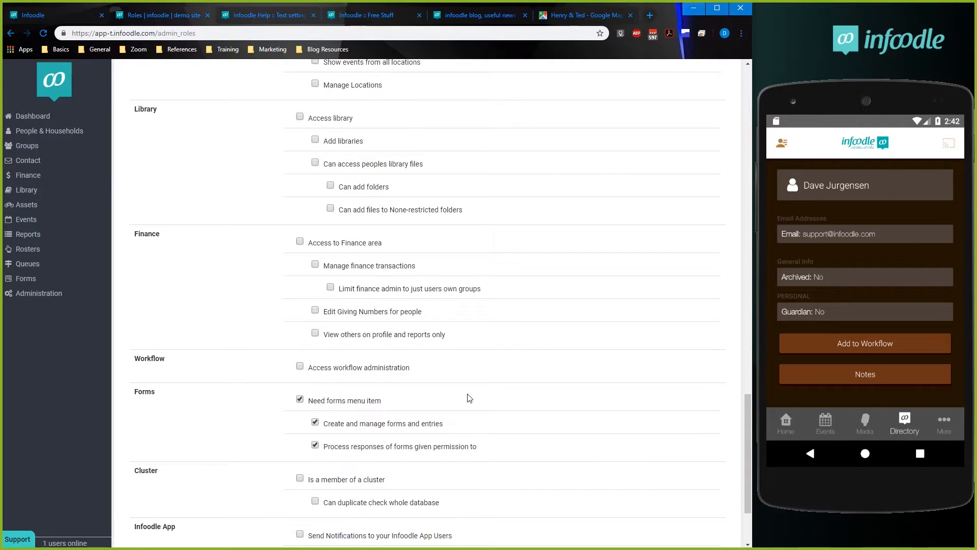
scroll(323, 418, down, 2)
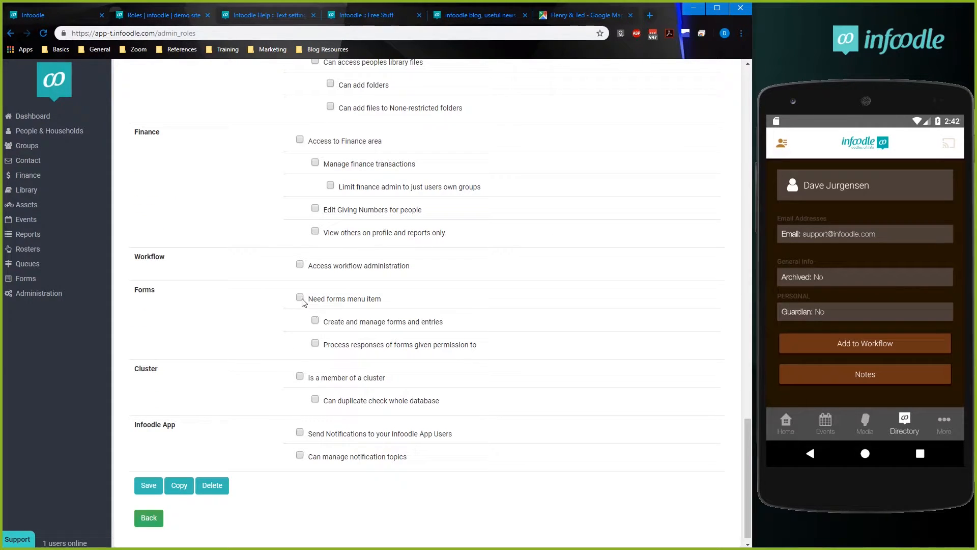
Review the role's remaining permissions from Forms back up to People and save the App User: Basic role.
scroll(288, 357, up, 1)
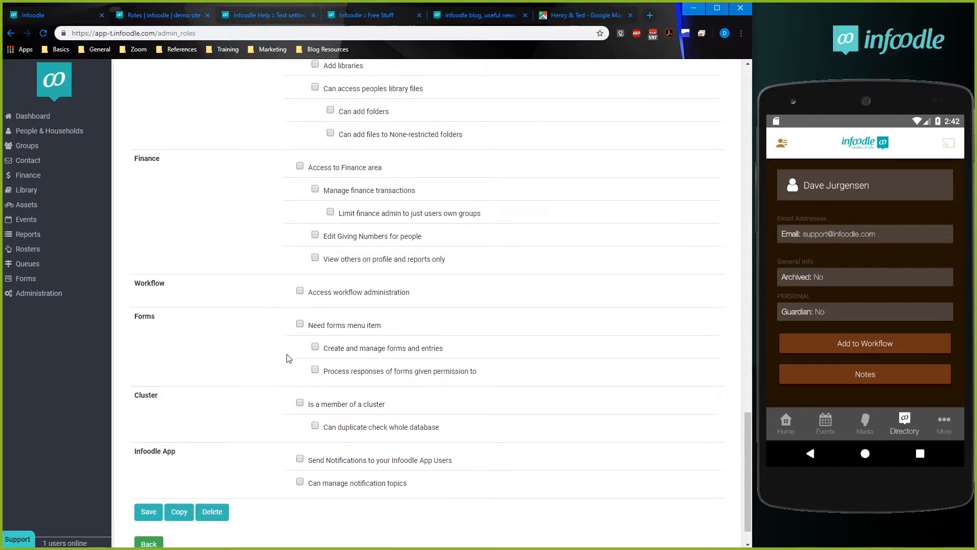
scroll(288, 358, up, 2)
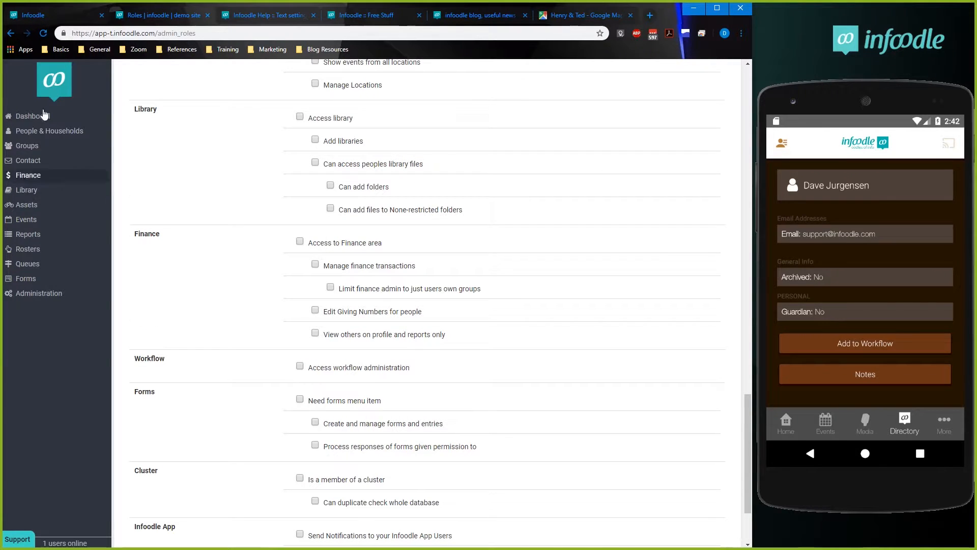
scroll(471, 406, up, 3)
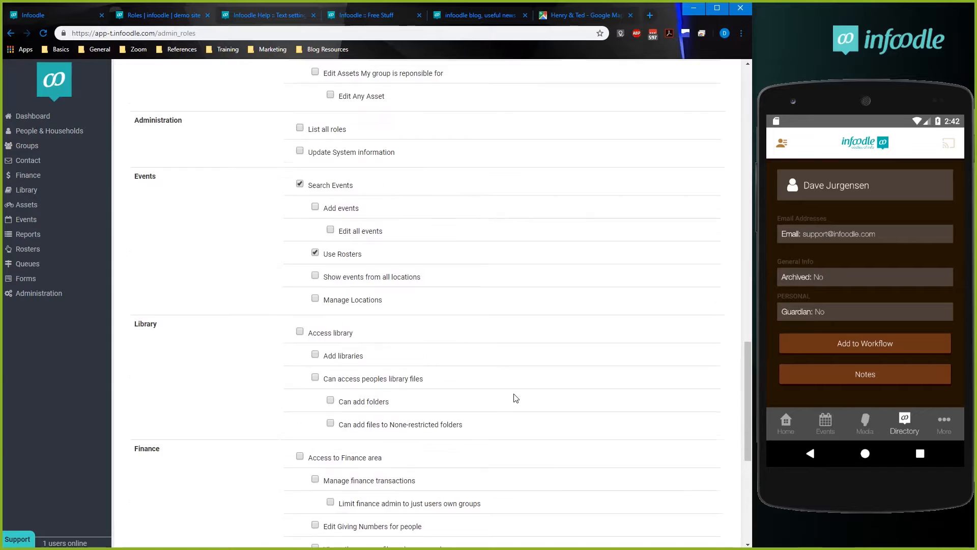
scroll(515, 397, up, 3)
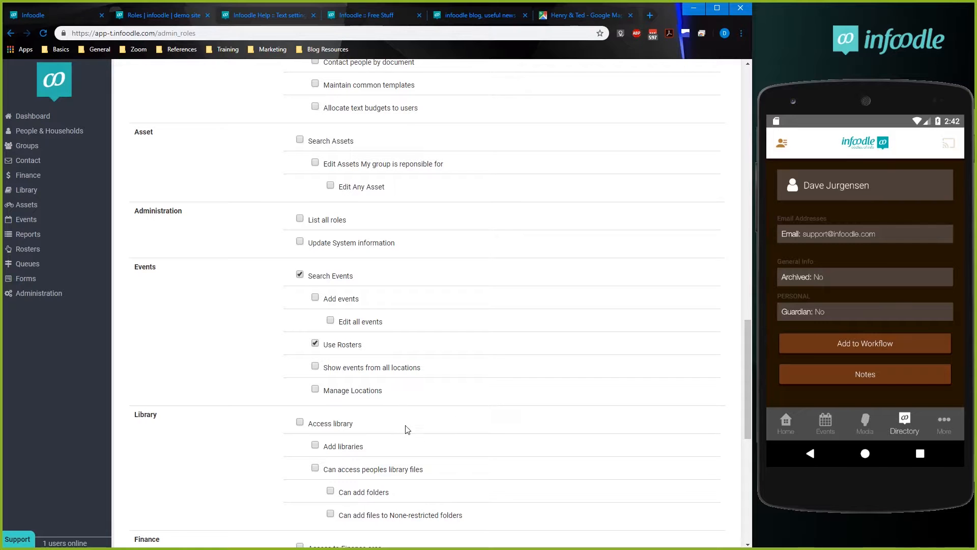
scroll(408, 430, up, 5)
scroll(418, 434, up, 8)
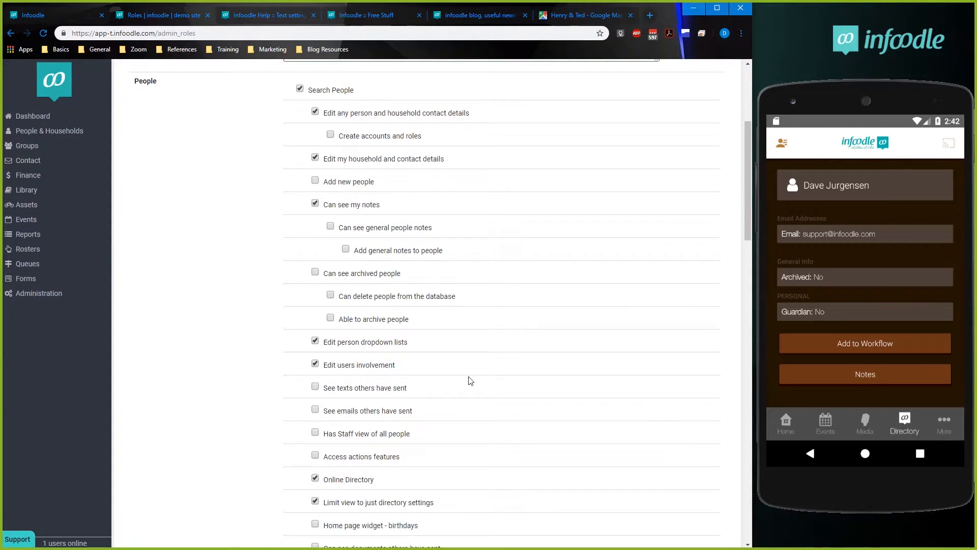
scroll(447, 419, down, 20)
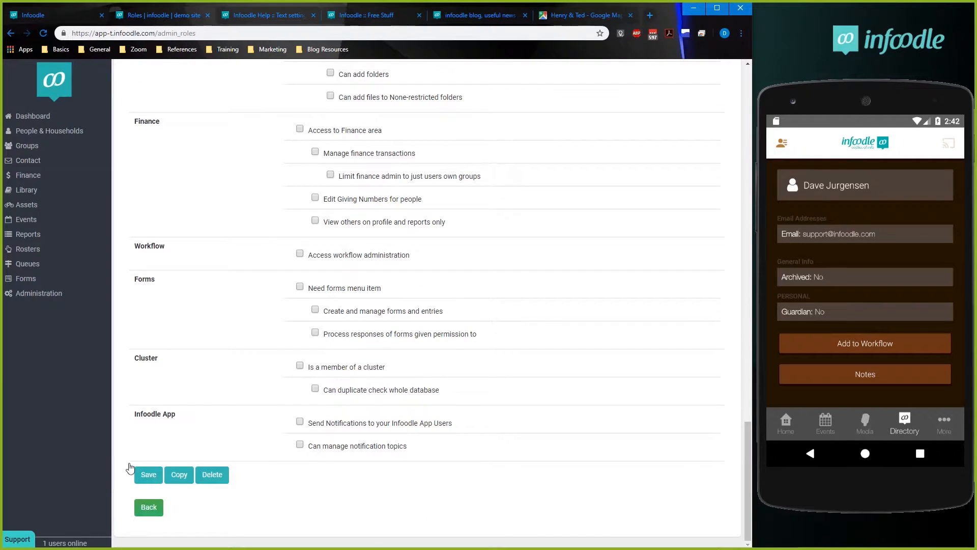
click(146, 473)
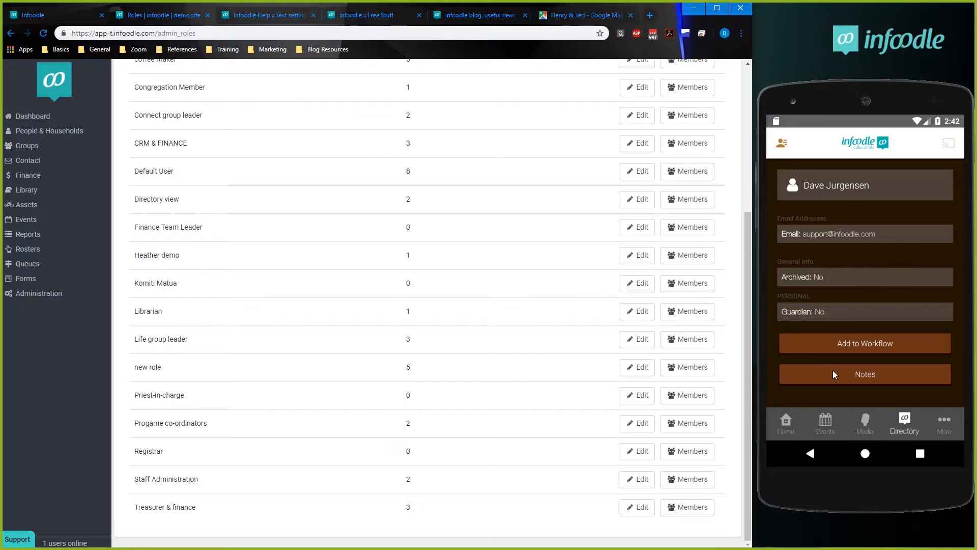
Return to the phone app's Directory search, search by first name and open the matching training contact's record.
click(904, 425)
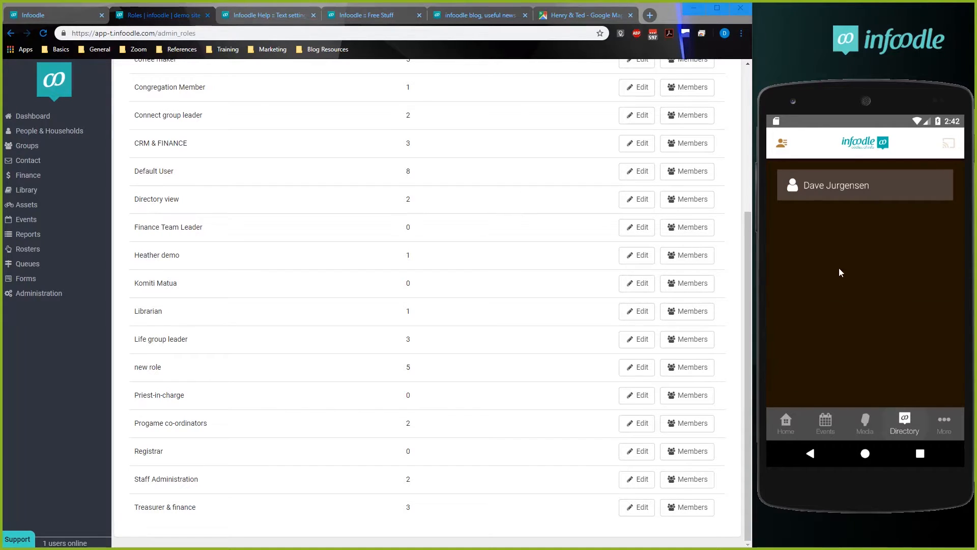
click(834, 217)
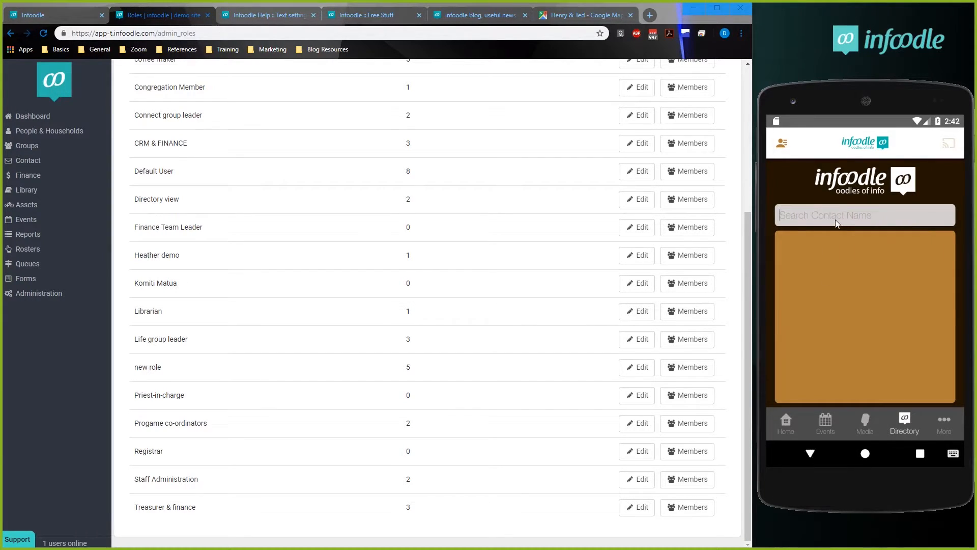
text(dave)
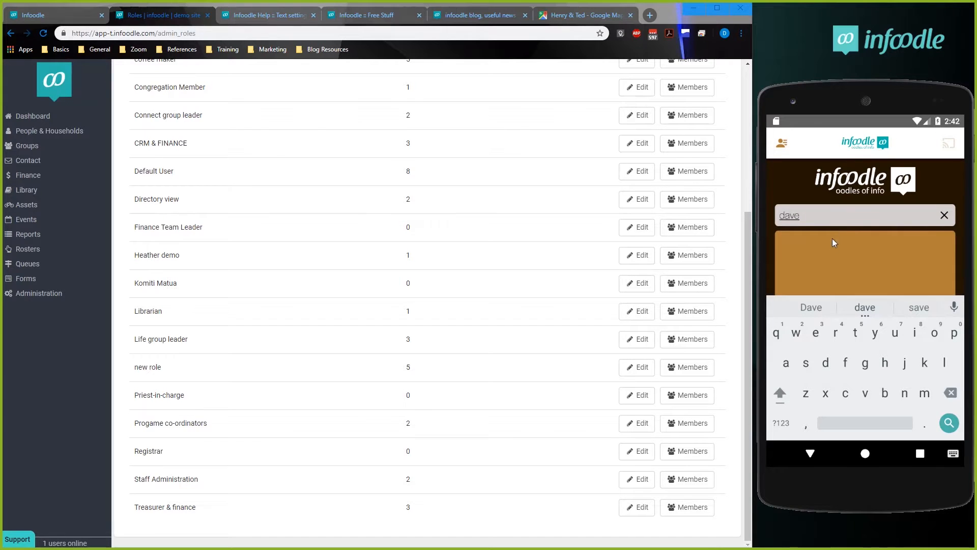
click(839, 246)
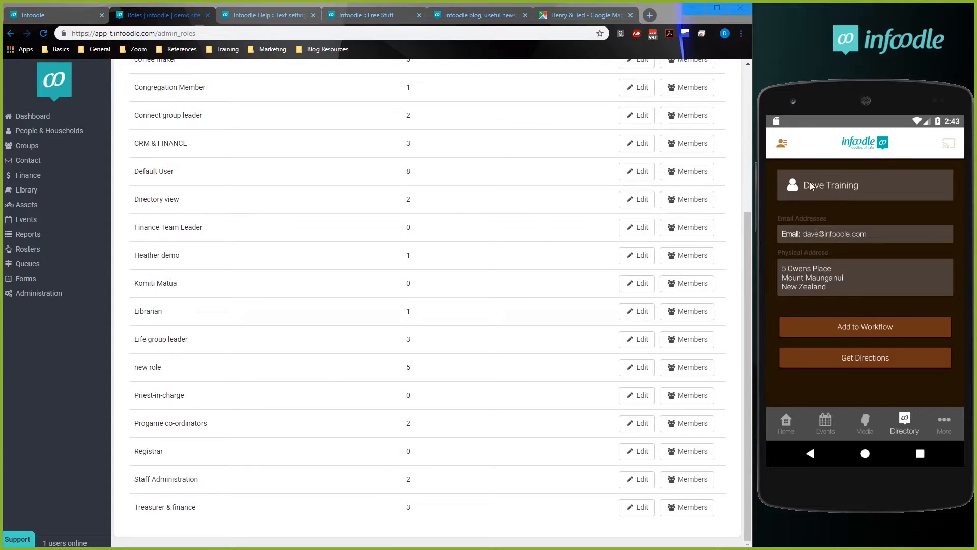
Search people by the same first name on the infoodle site and open the training contact's details for editing.
scroll(277, 414, up, 5)
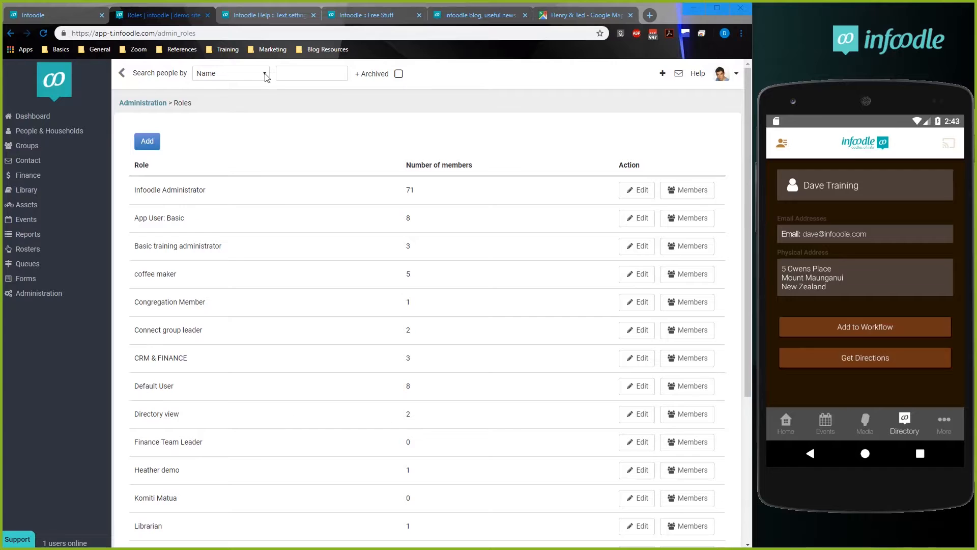
click(317, 74)
text(dave)
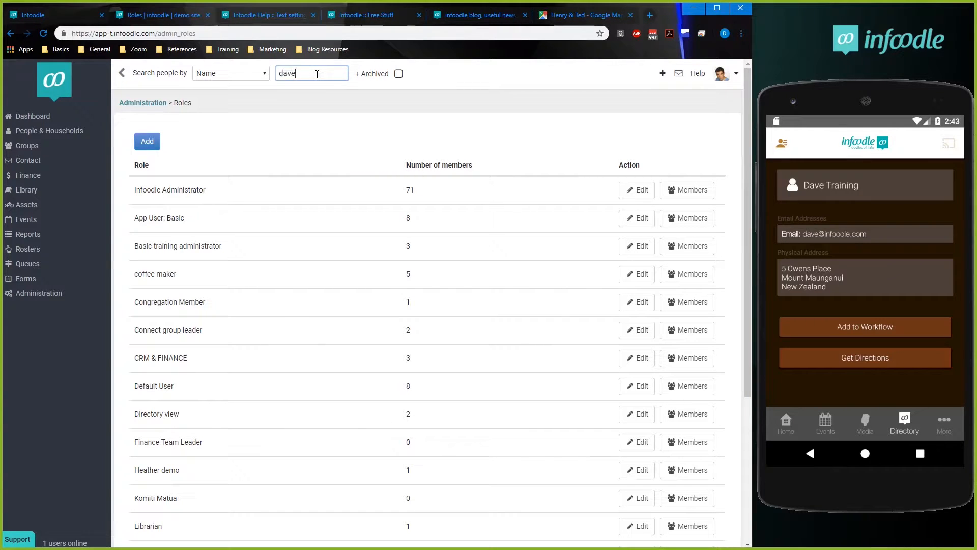
click(315, 130)
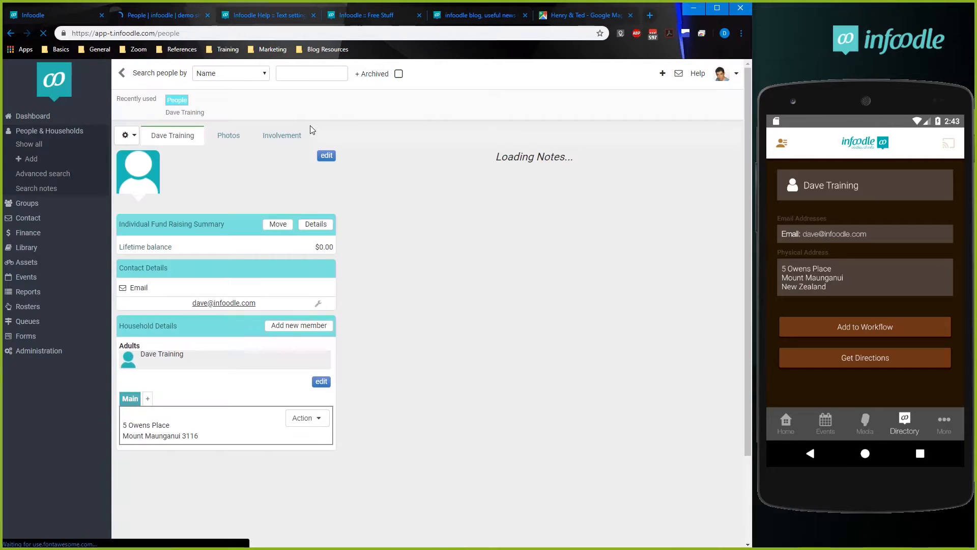
click(327, 156)
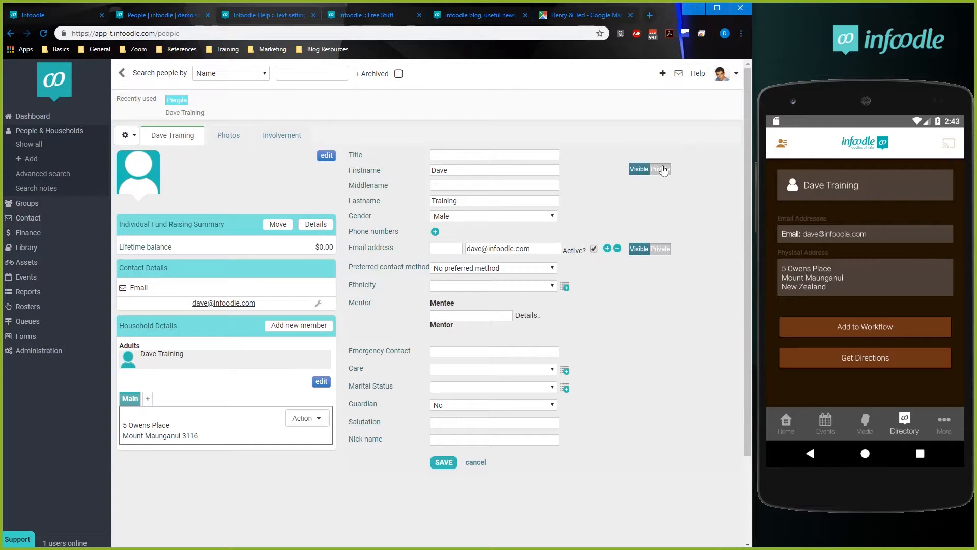
Try the Private setting on the contact's name, return it to Visible, and set the email address to Private.
click(659, 169)
click(640, 170)
click(665, 249)
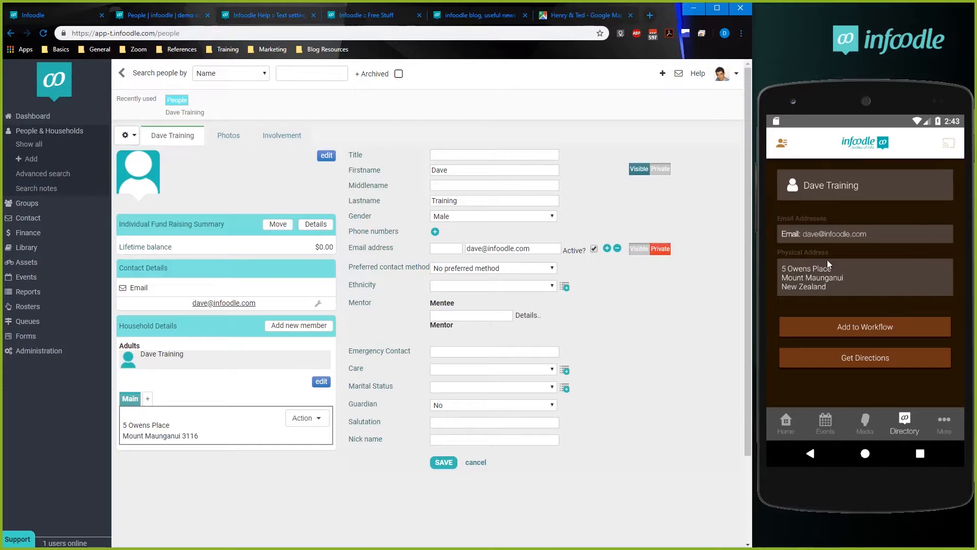
Add a second, work email address to the training contact, make it Visible, and save the details.
click(606, 247)
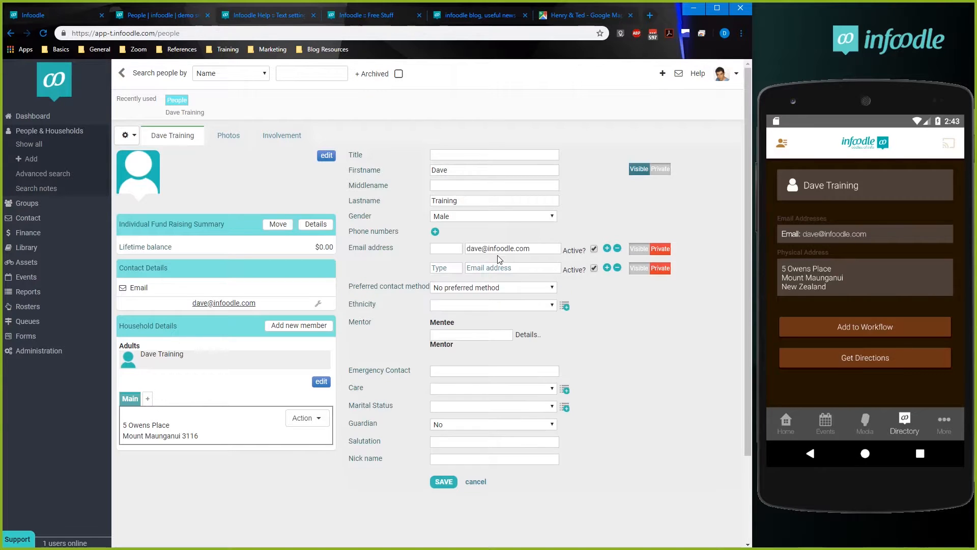
click(488, 266)
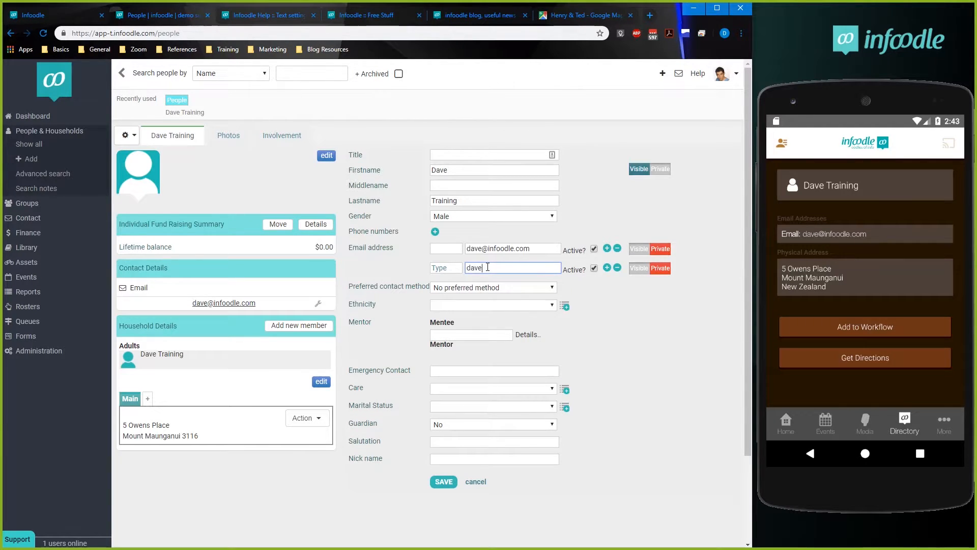
click(640, 268)
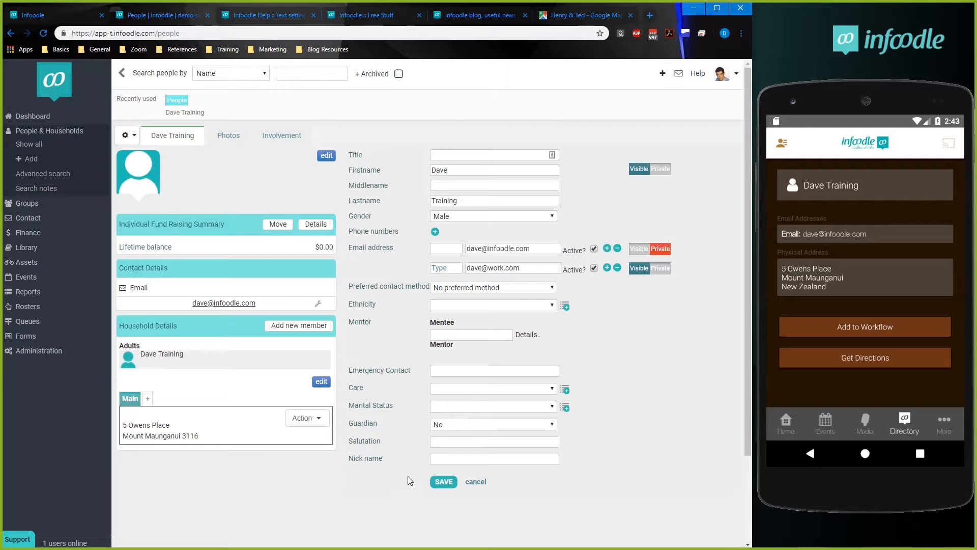
click(444, 481)
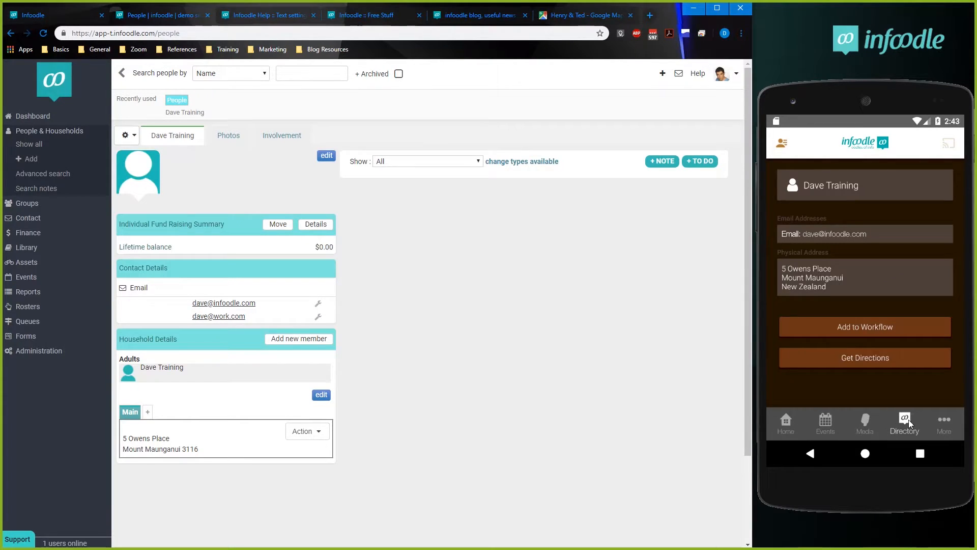
Search the phone app's Directory by first name and reopen the training contact's record to check the listed email.
click(910, 424)
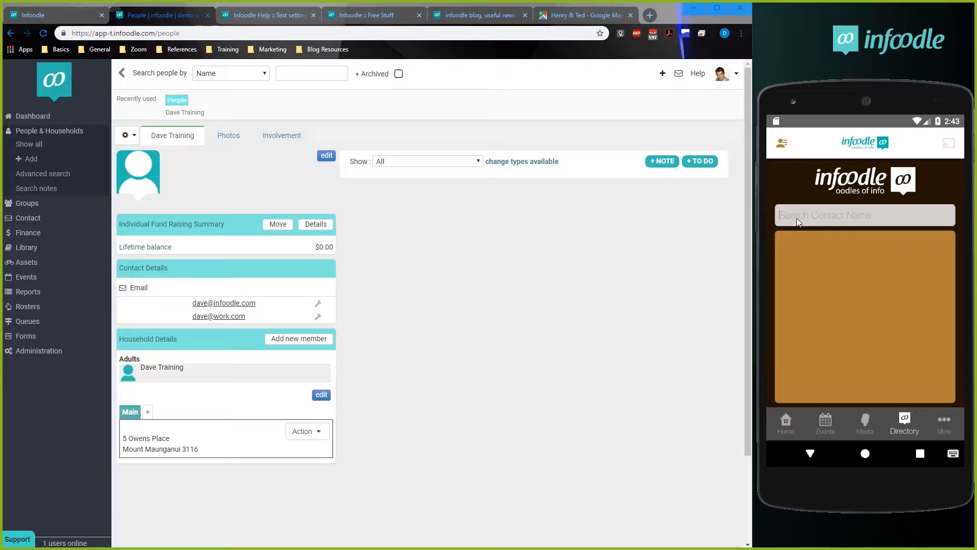
click(796, 218)
text(dave)
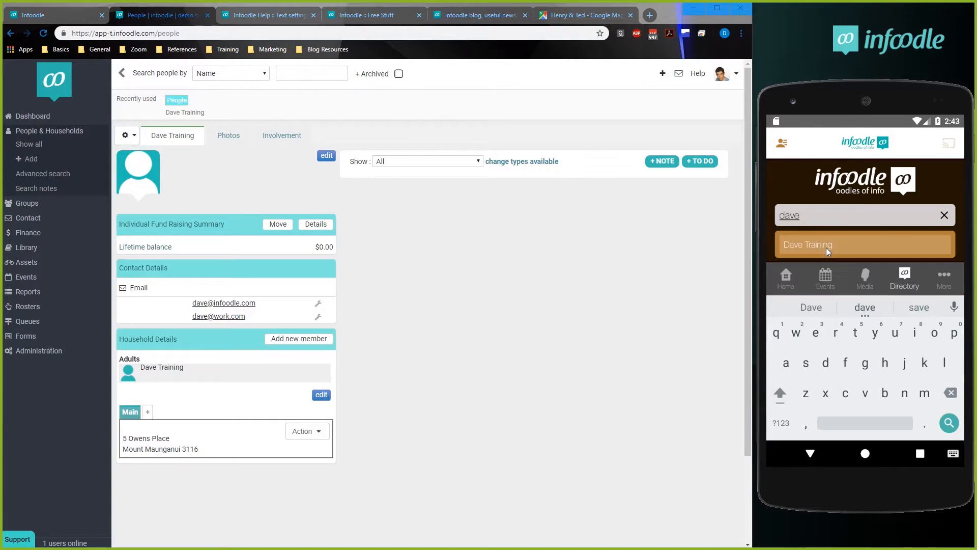
click(826, 247)
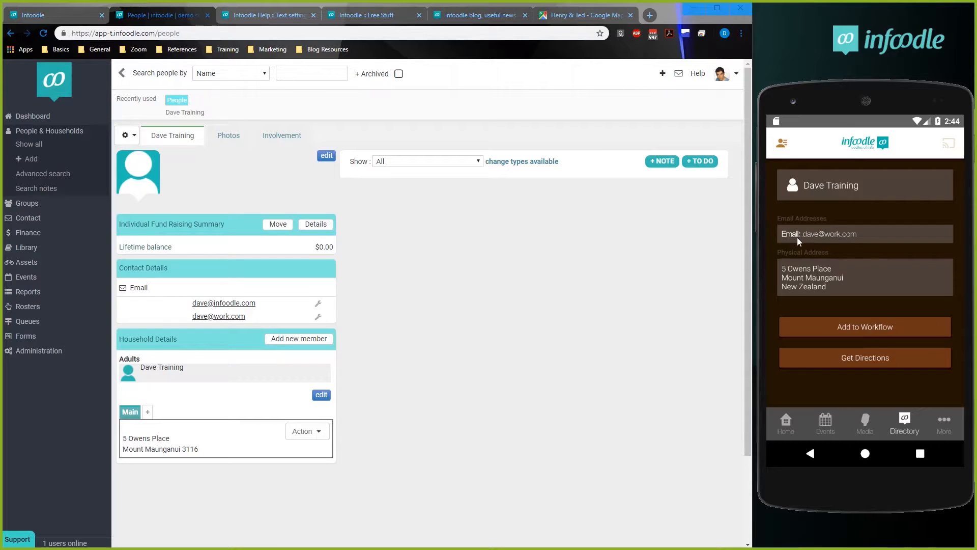
Reopen the contact's details for editing on the site, and try Get Directions from the phone app's record before returning to it.
click(327, 156)
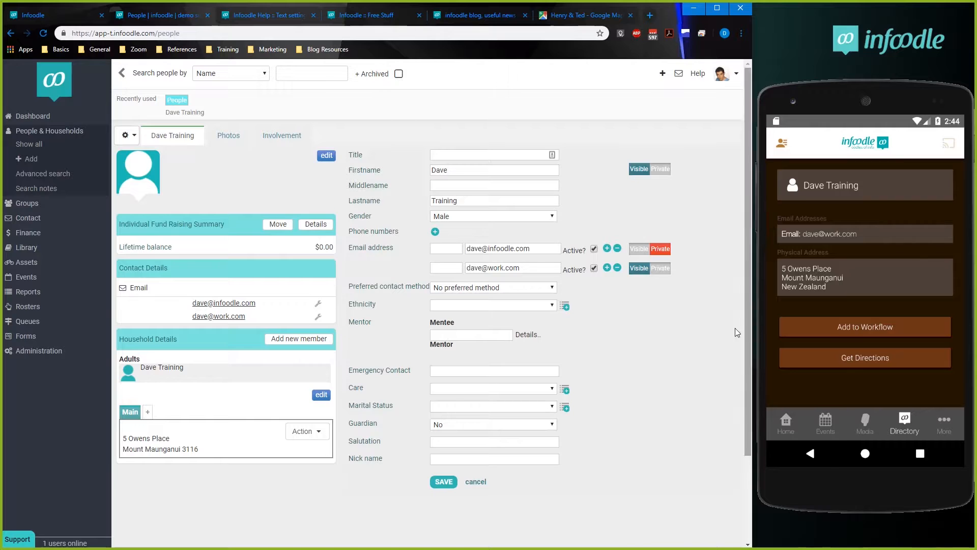
click(865, 360)
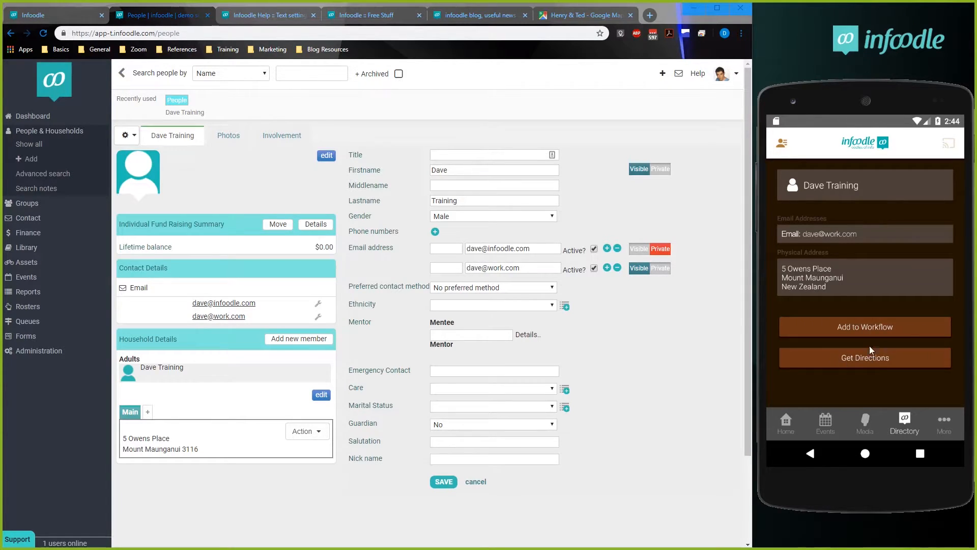
click(825, 362)
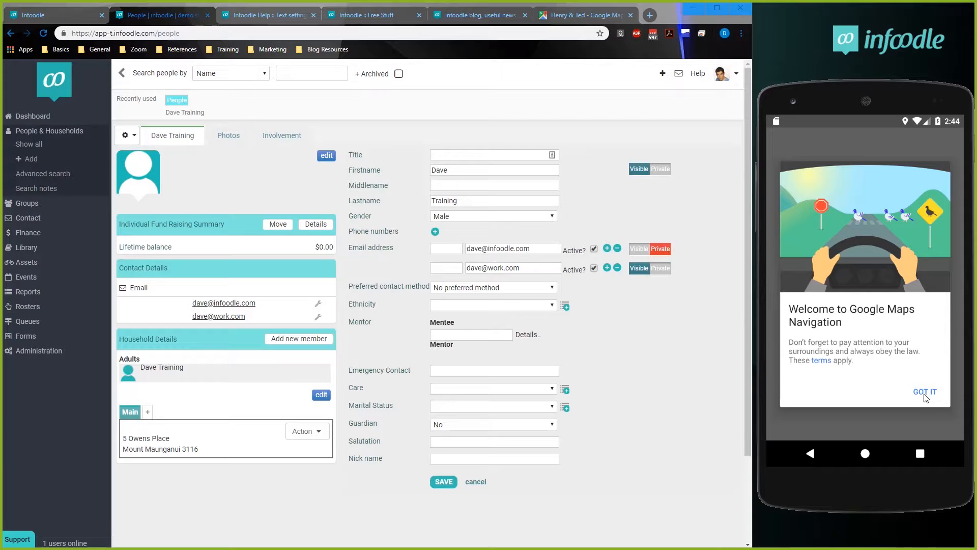
click(928, 392)
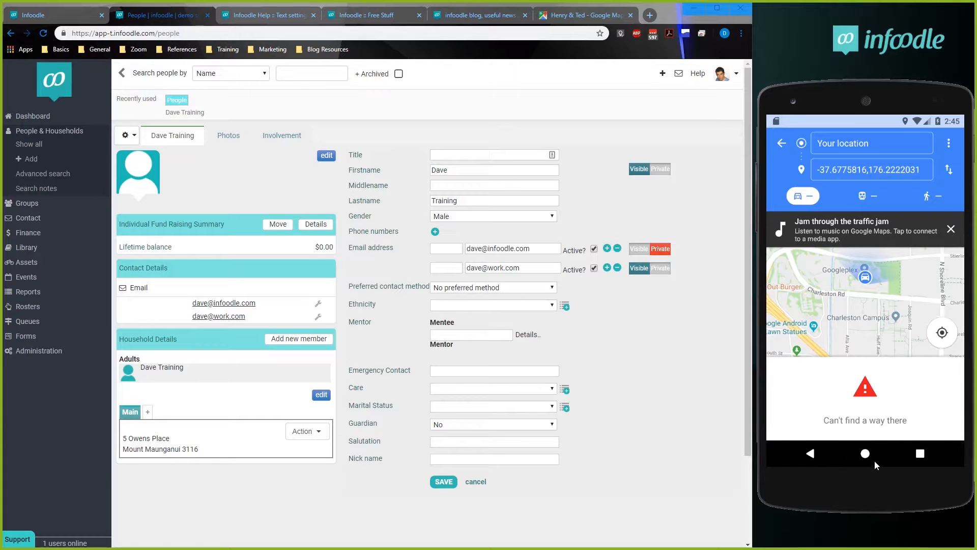
click(812, 454)
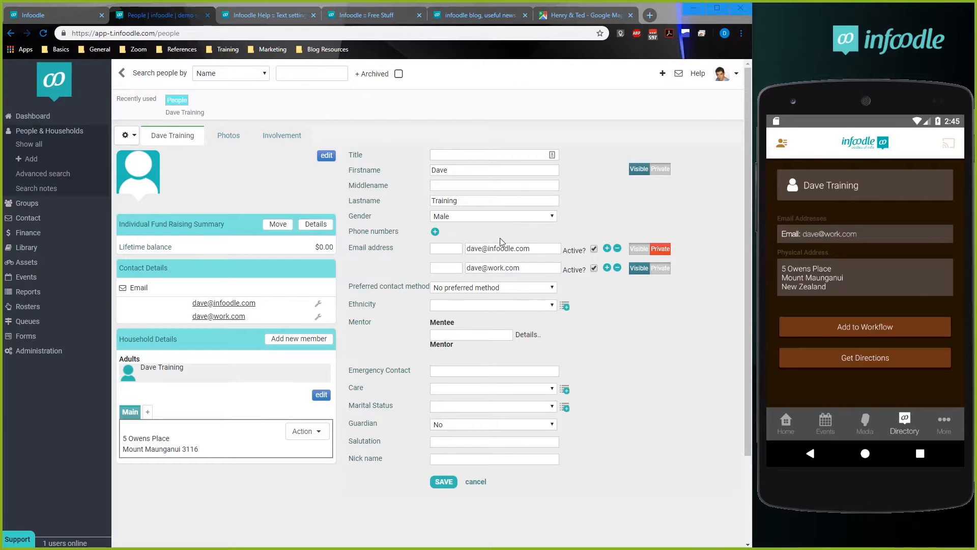
Add a phone number to the training contact, set it to Visible, and save the details.
click(436, 231)
click(492, 234)
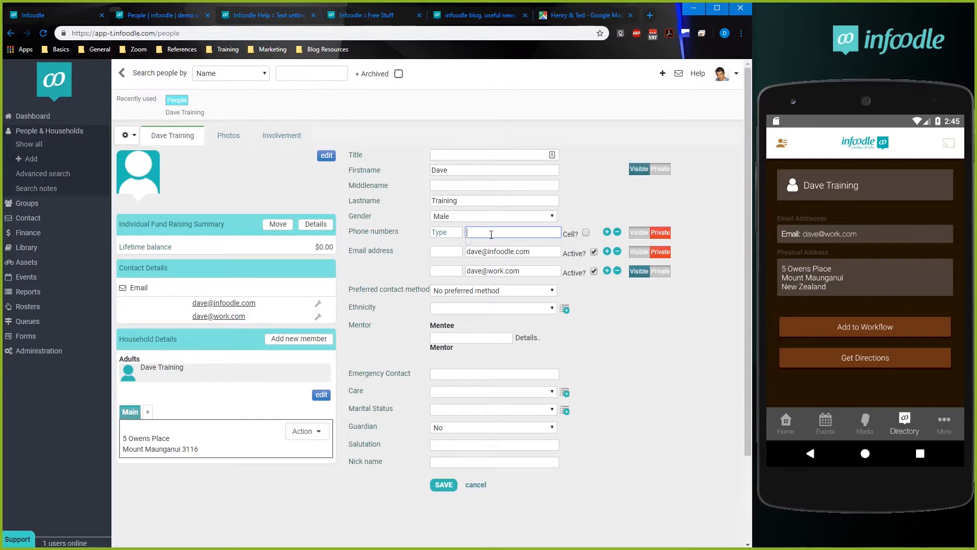
click(644, 233)
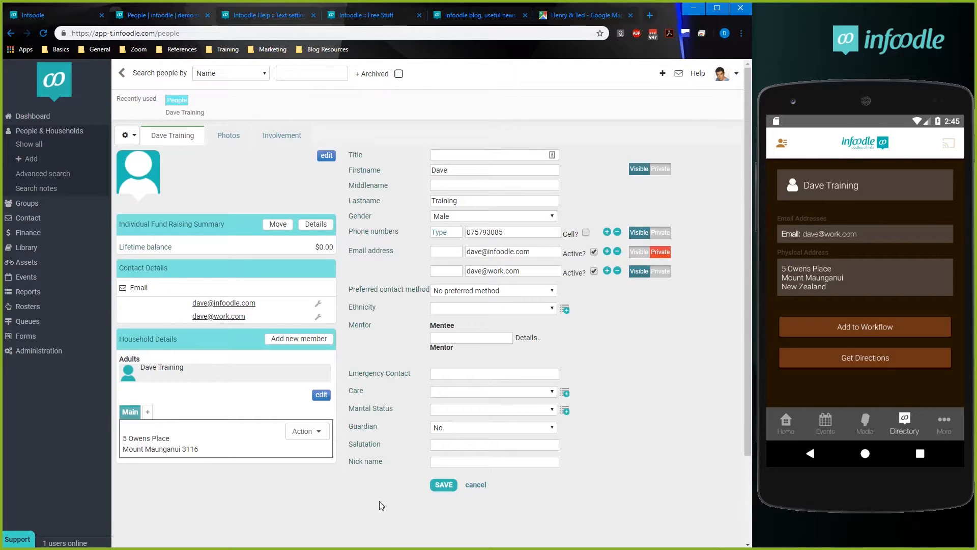
click(443, 485)
Search the phone app's Directory by first name again and open the training contact's record to check the phone number.
click(904, 423)
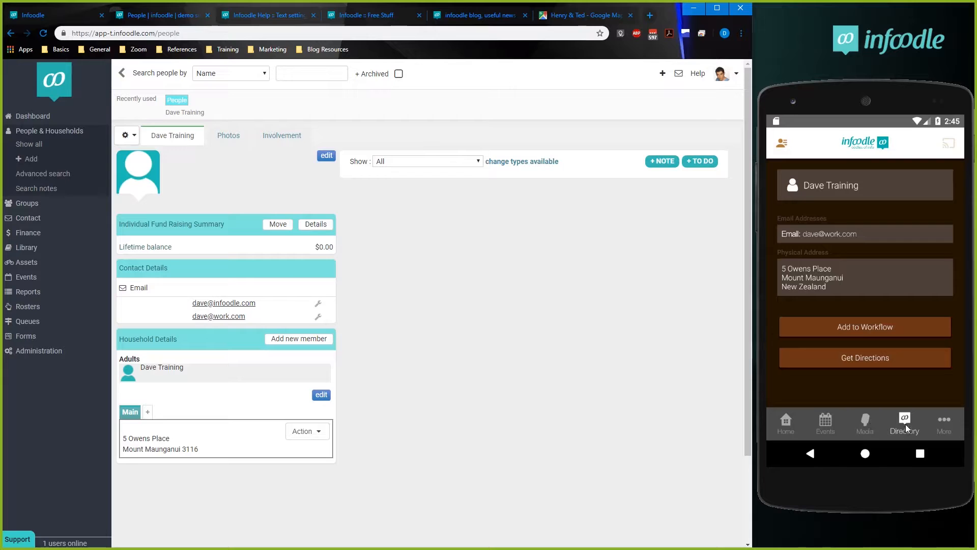
click(813, 216)
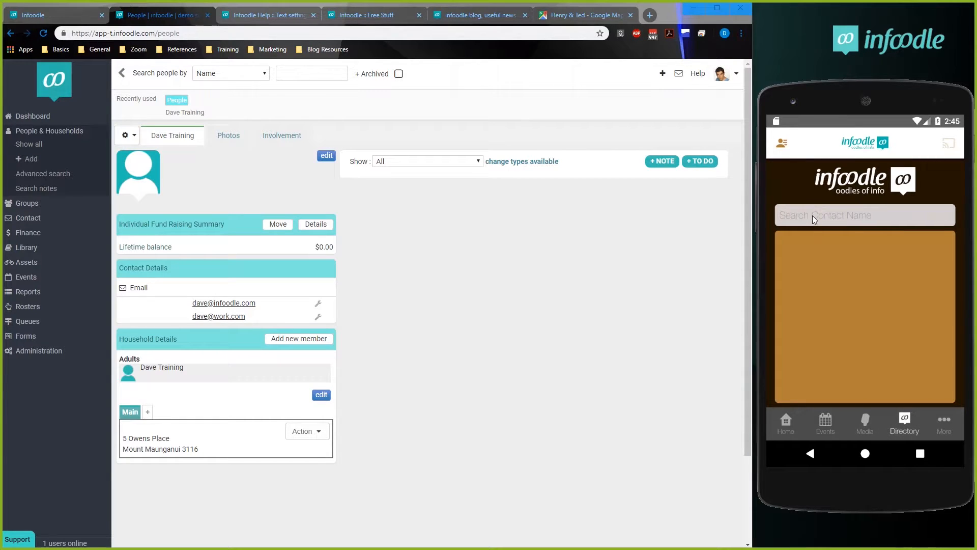
text(dave)
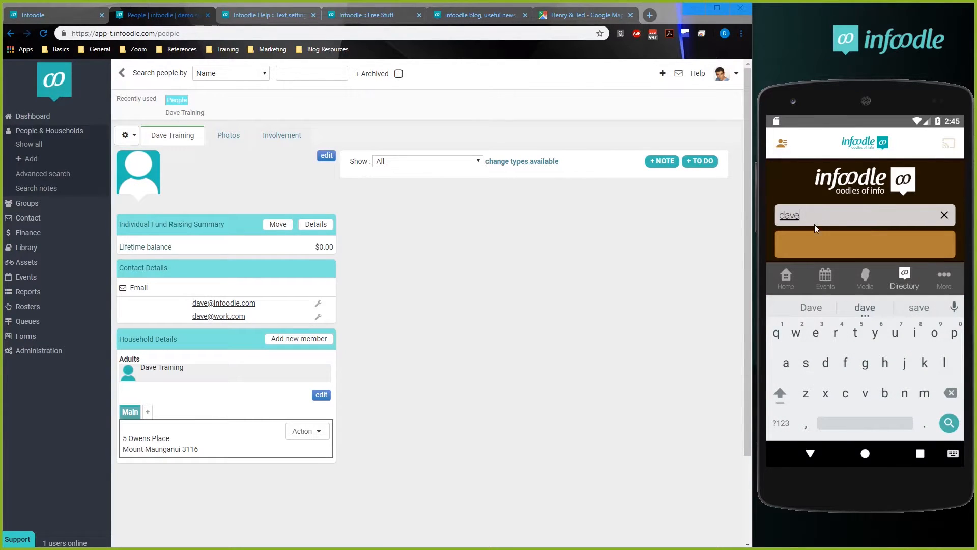
click(811, 246)
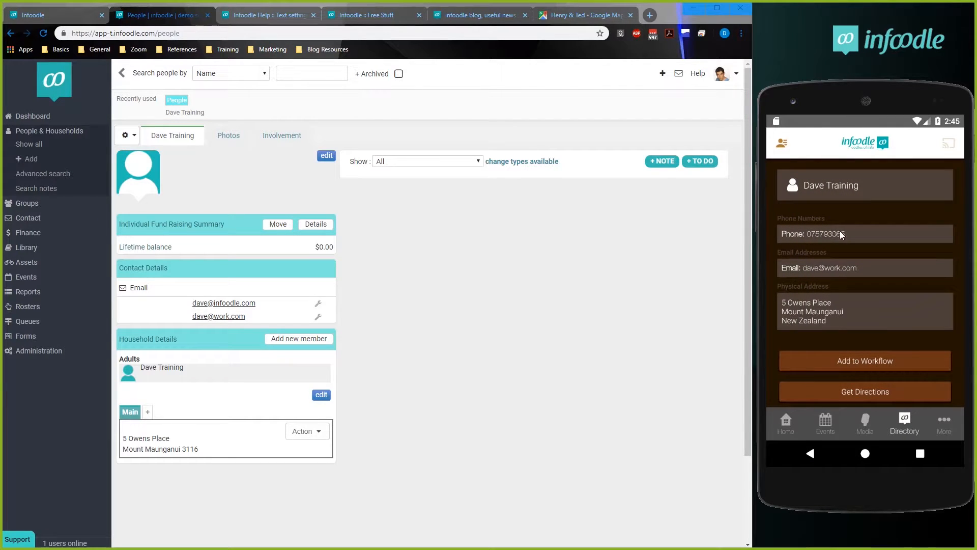
Open the contact's phone number in the phone's dialer, and return to the Directory record.
click(823, 310)
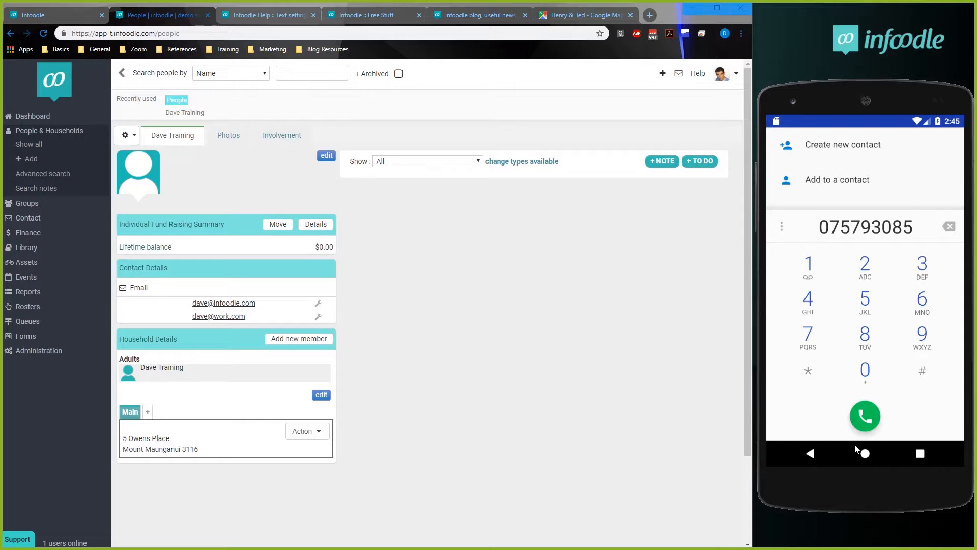
click(810, 458)
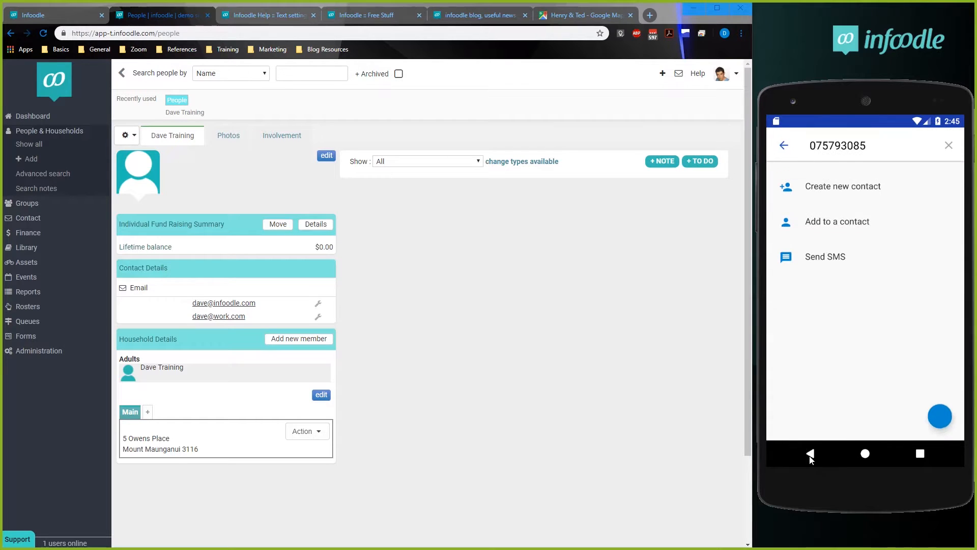
click(810, 454)
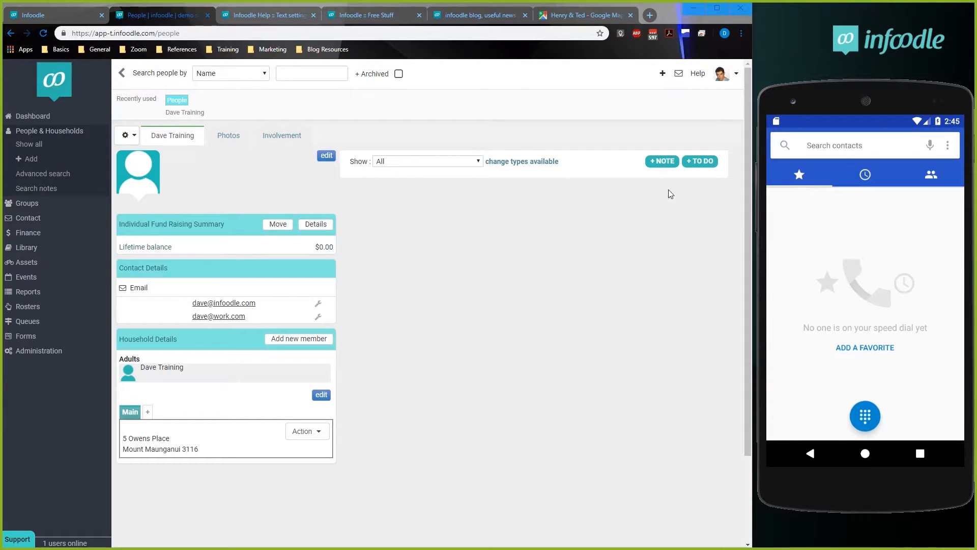
click(812, 454)
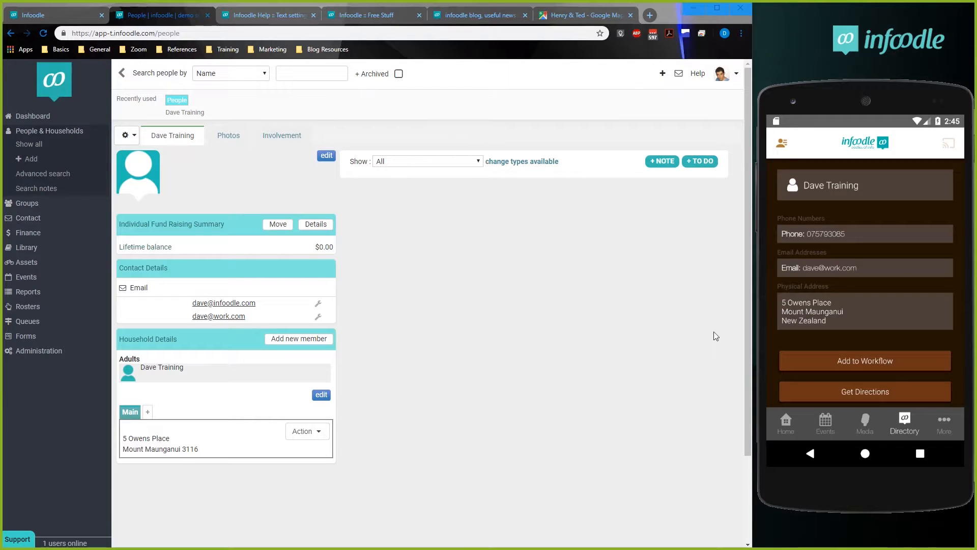
Go to the phone app's Home screen, and open Rosters from its additional features.
click(785, 420)
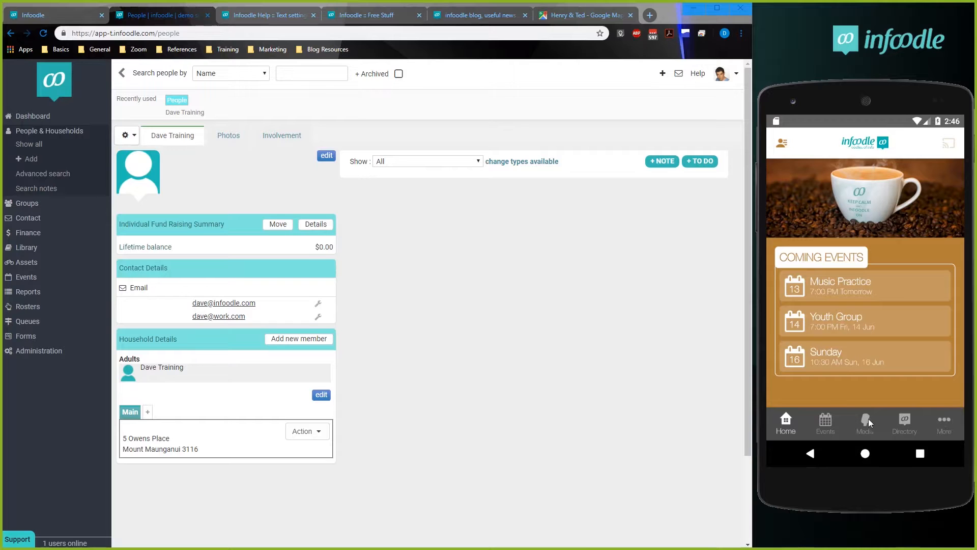
click(944, 418)
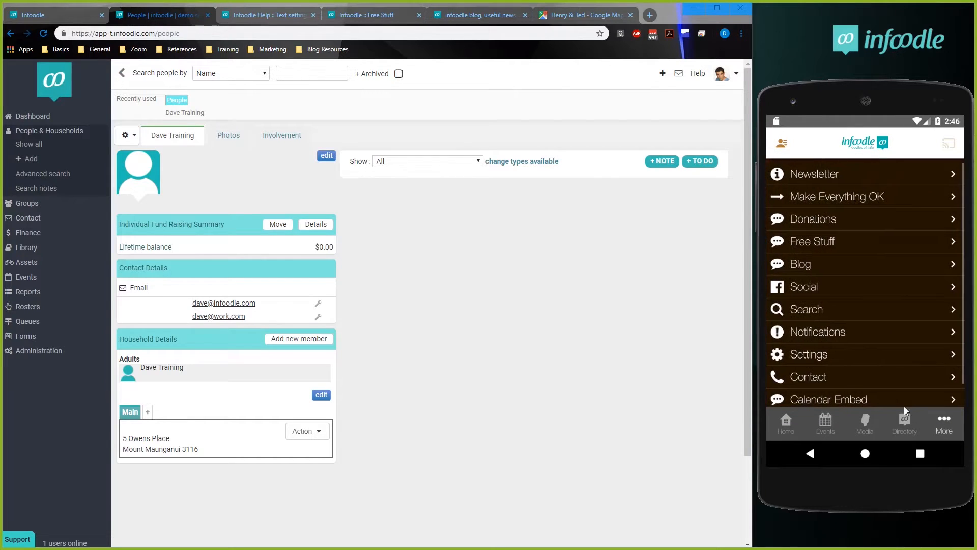
scroll(826, 376, down, 1)
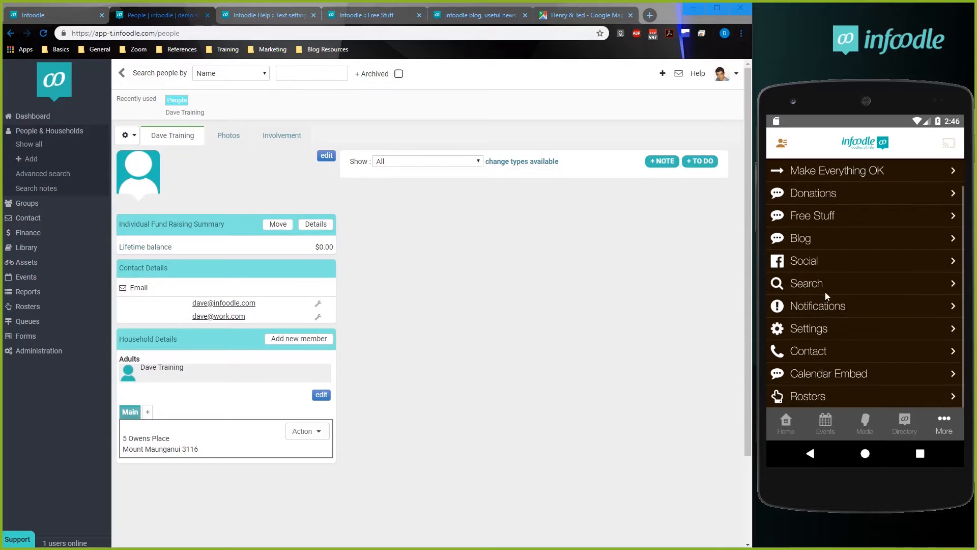
click(806, 396)
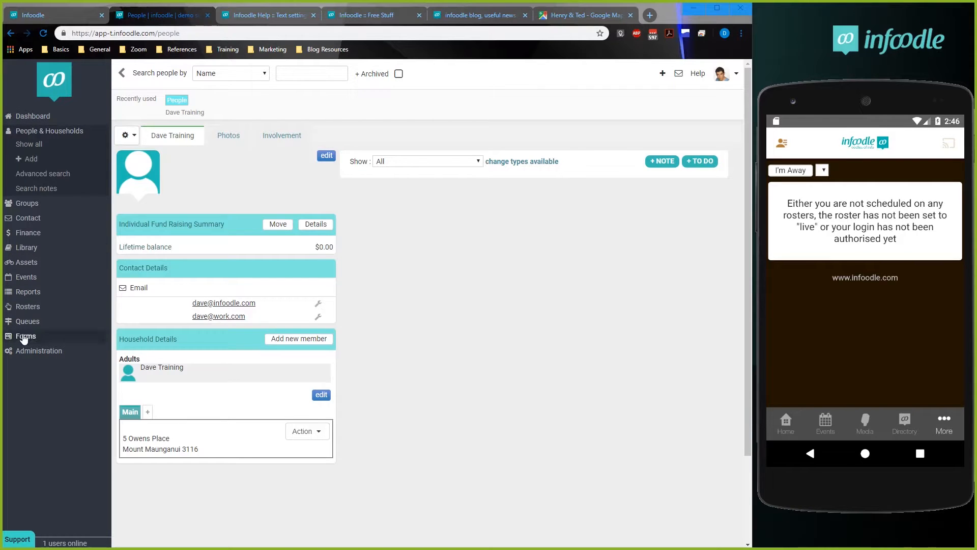
Open the Staff Meeting roster for editing on the infoodle site.
click(22, 307)
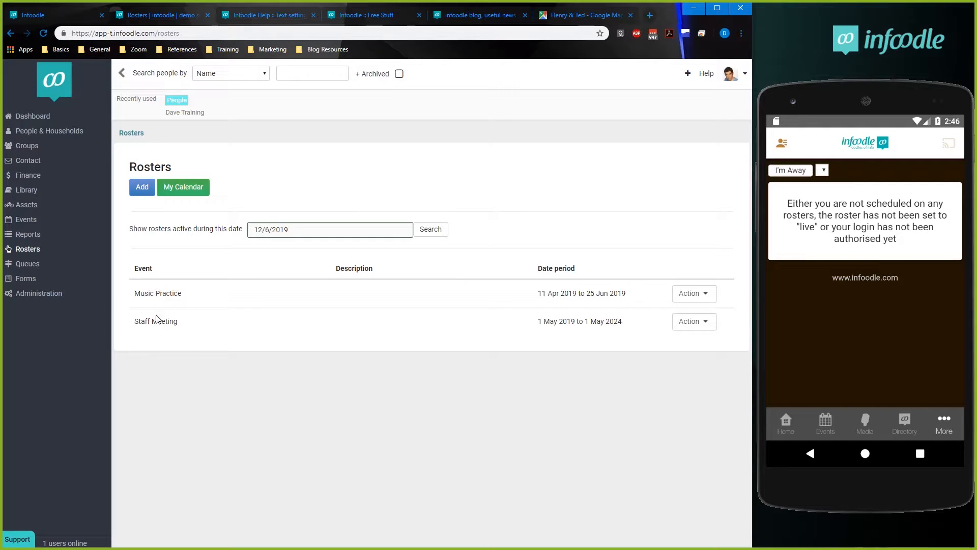
click(698, 326)
click(694, 346)
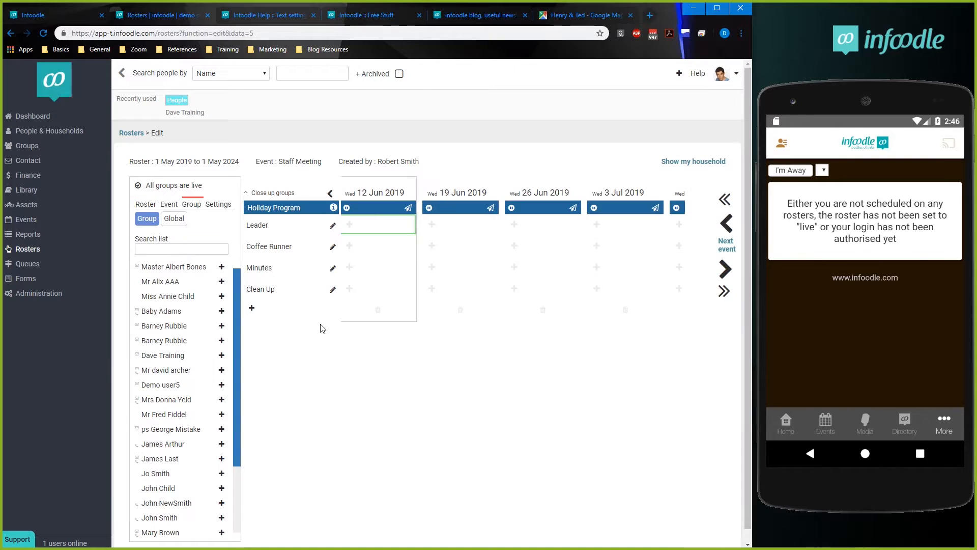
Find the app user by name with a Global search and roster them as Leader for 12 Jun 2019.
click(168, 218)
click(162, 241)
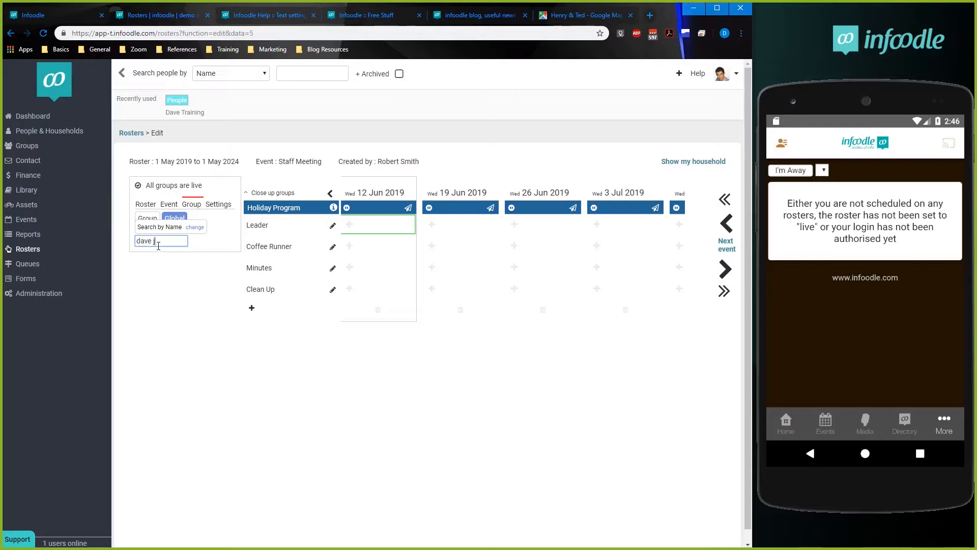
text(dave ju)
click(168, 267)
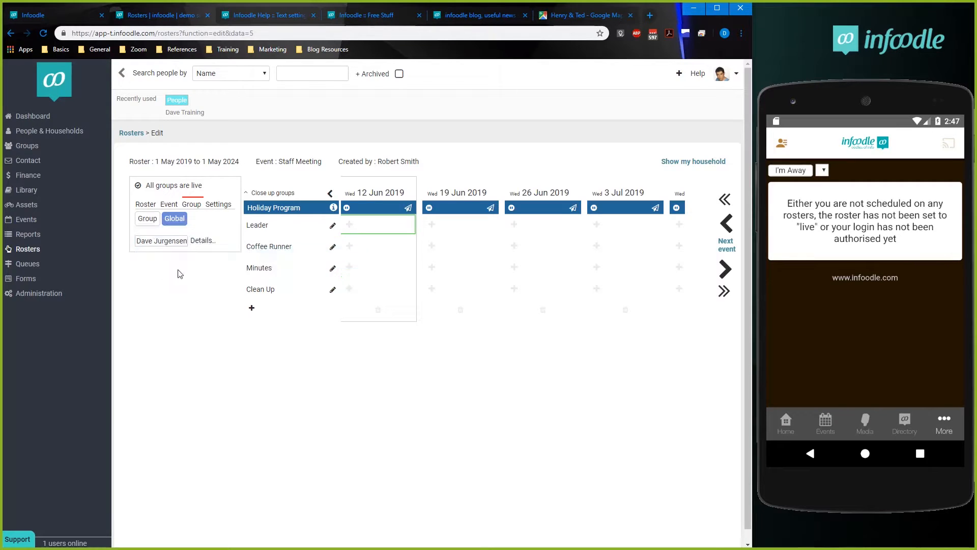
click(539, 224)
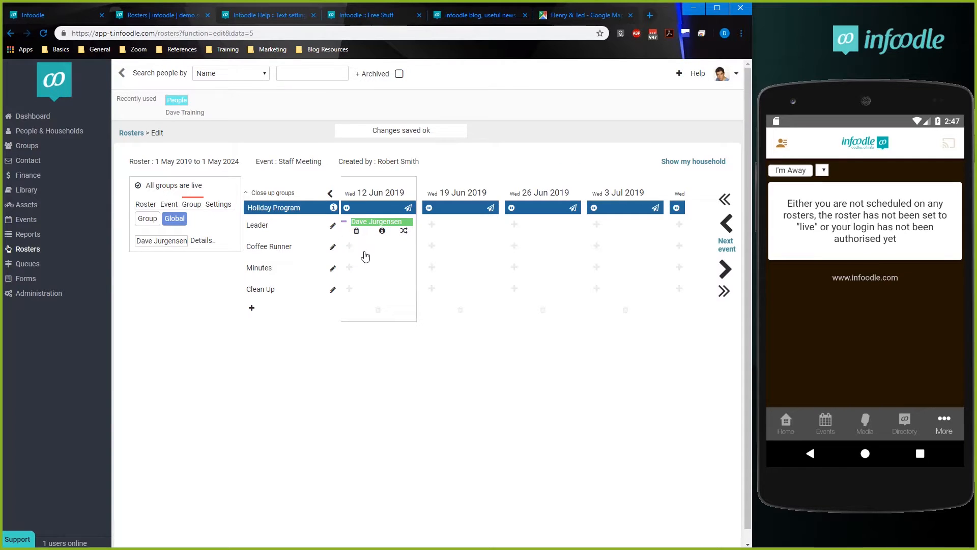
Assign two different people from the group list to Coffee Runner and Minutes for 12 Jun 2019.
click(349, 246)
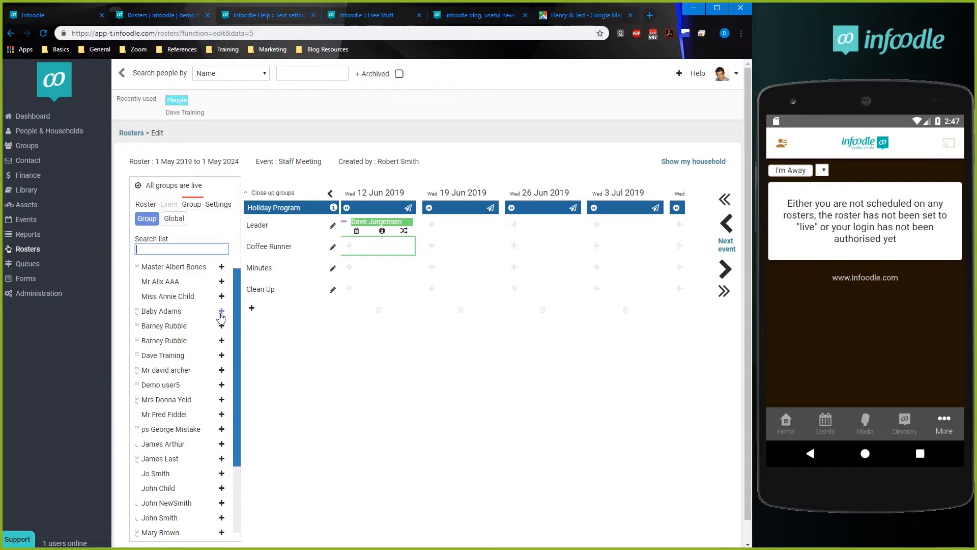
click(222, 340)
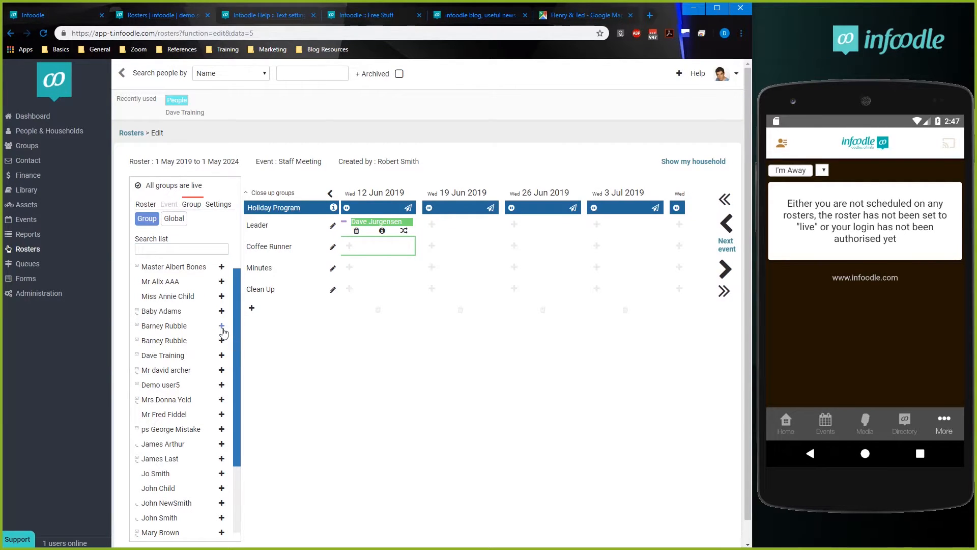
click(350, 268)
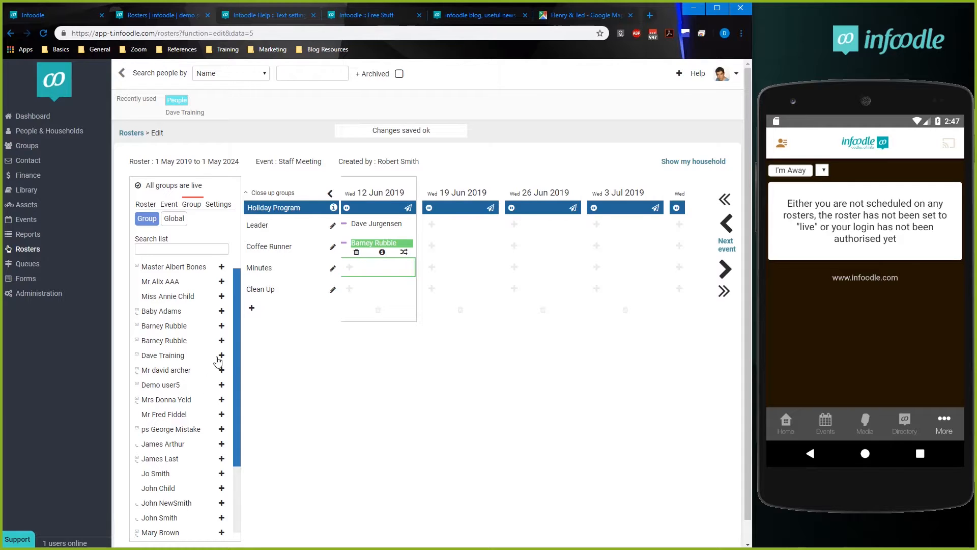
click(221, 474)
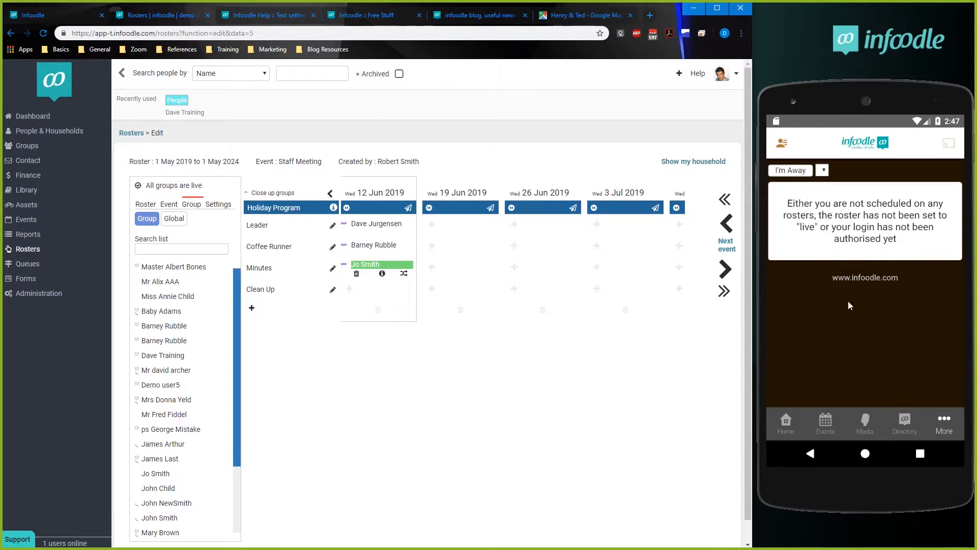
Reopen Rosters in the phone app and decline the Leader assignment for the 12 Jun 2019 Staff Meeting.
click(947, 427)
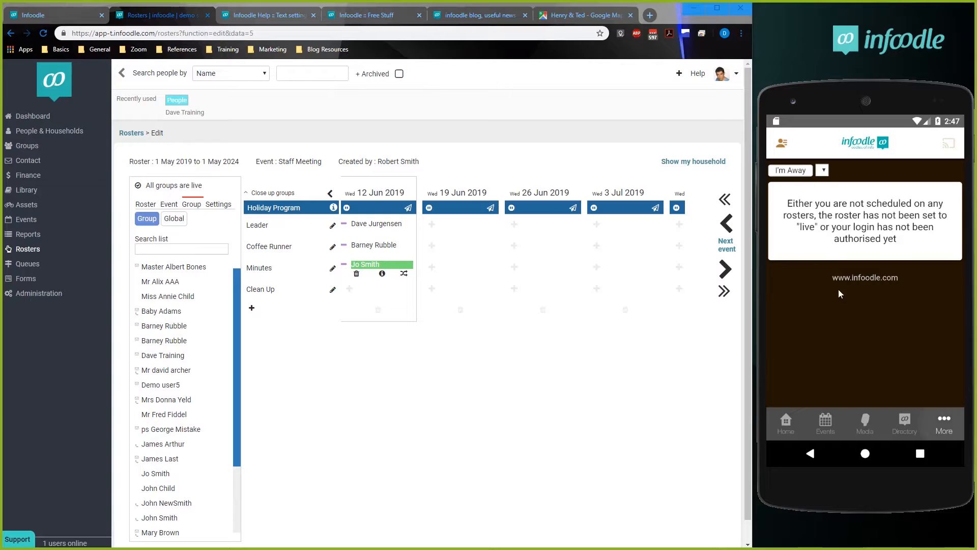
scroll(824, 383, down, 2)
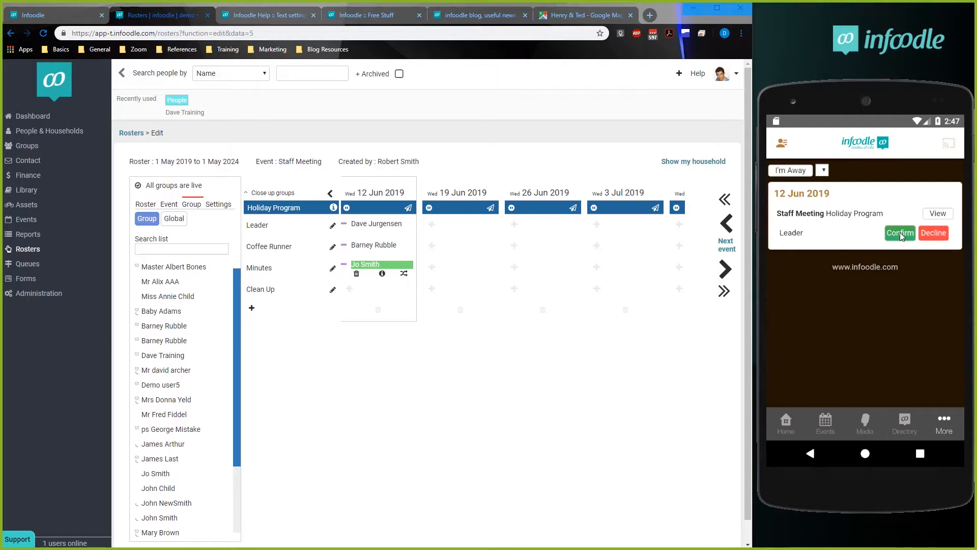
click(938, 232)
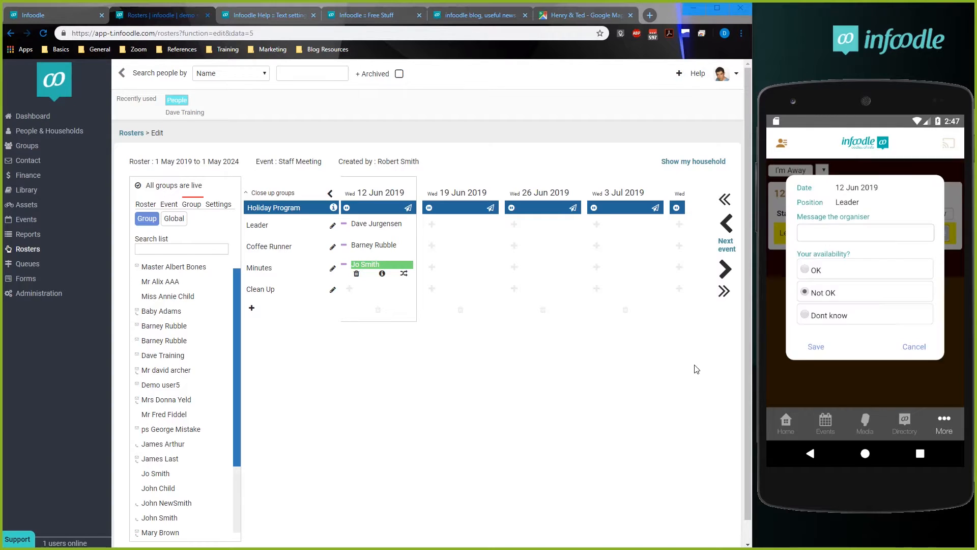
Add the message "Doctor's Appointment" for the organiser, keep the availability at Not OK, and save the response.
click(824, 237)
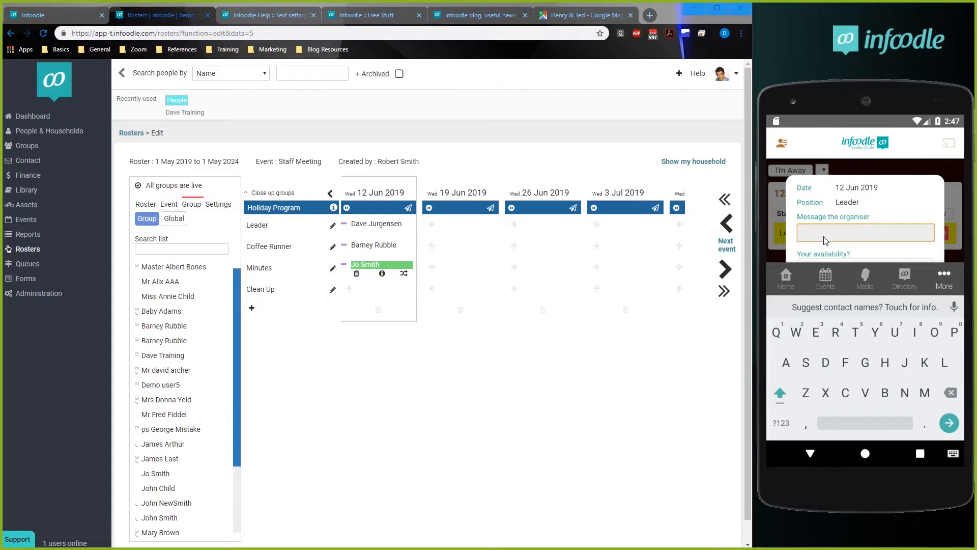
text(Doctor's Appointment)
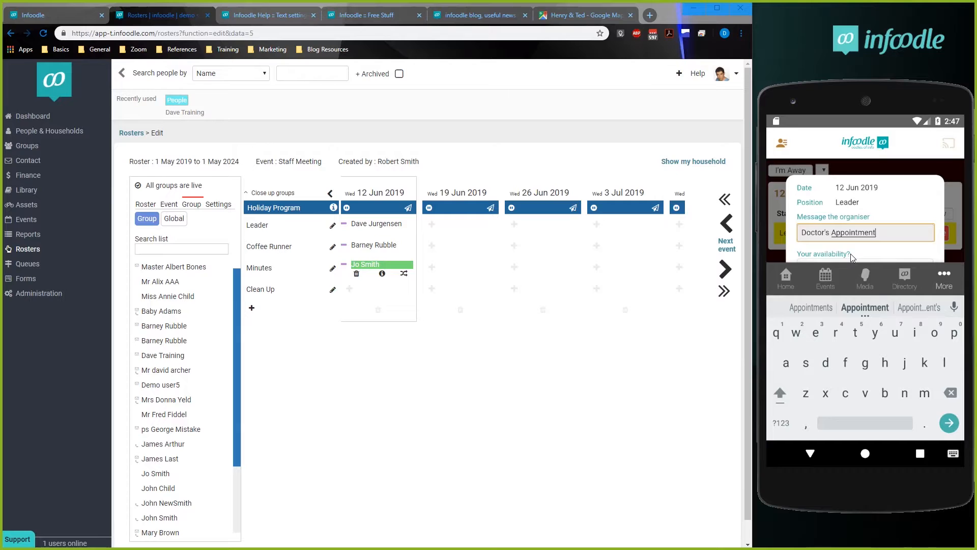
drag(850, 254, 850, 241)
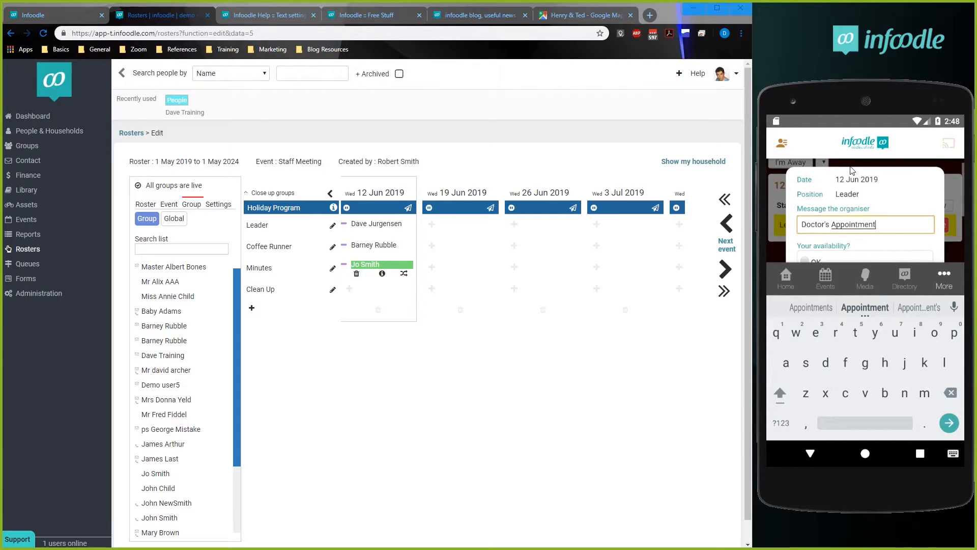
scroll(852, 173, down, 3)
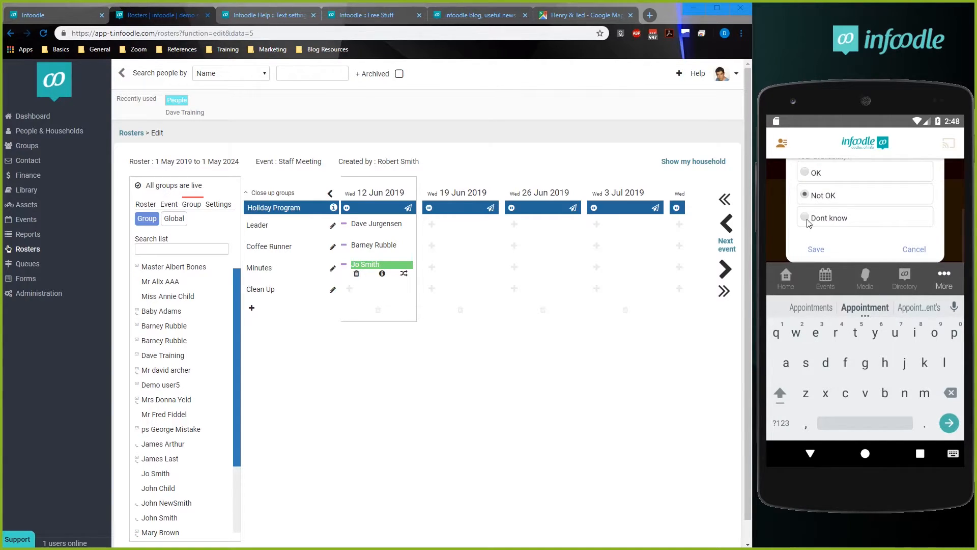
drag(880, 196, 880, 238)
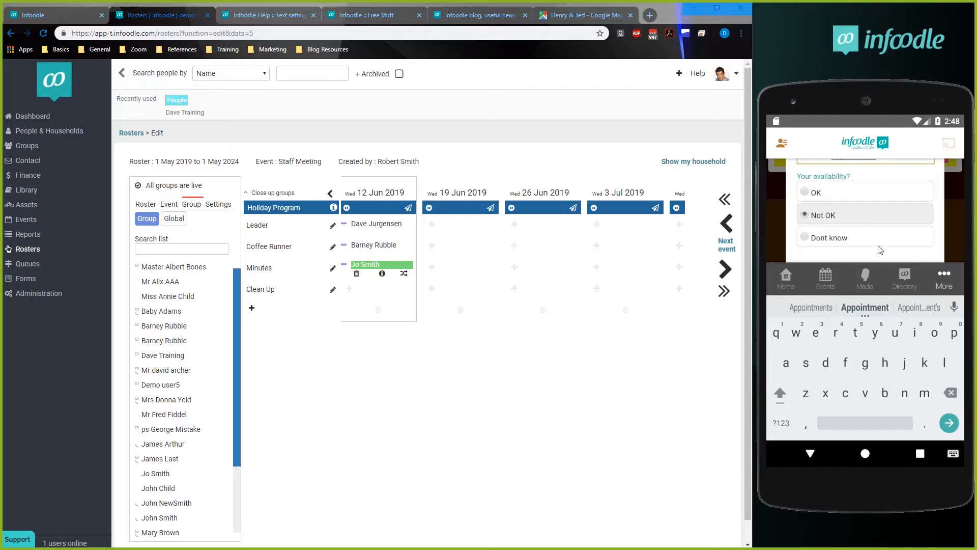
drag(875, 233, 875, 210)
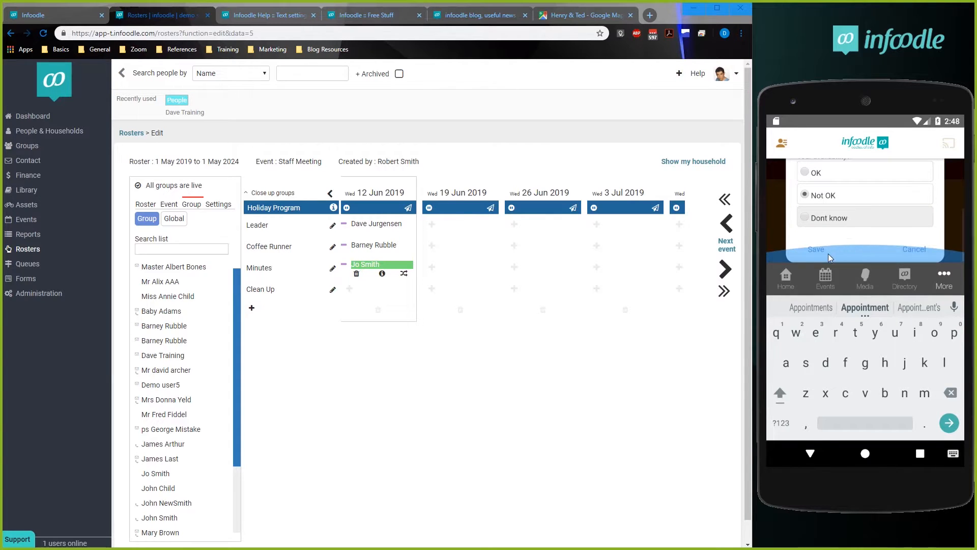
click(812, 251)
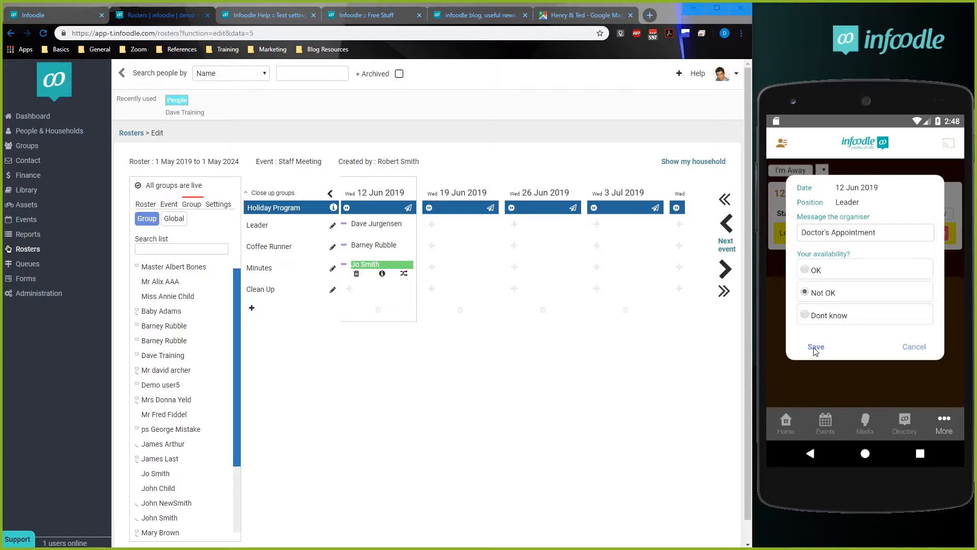
click(788, 350)
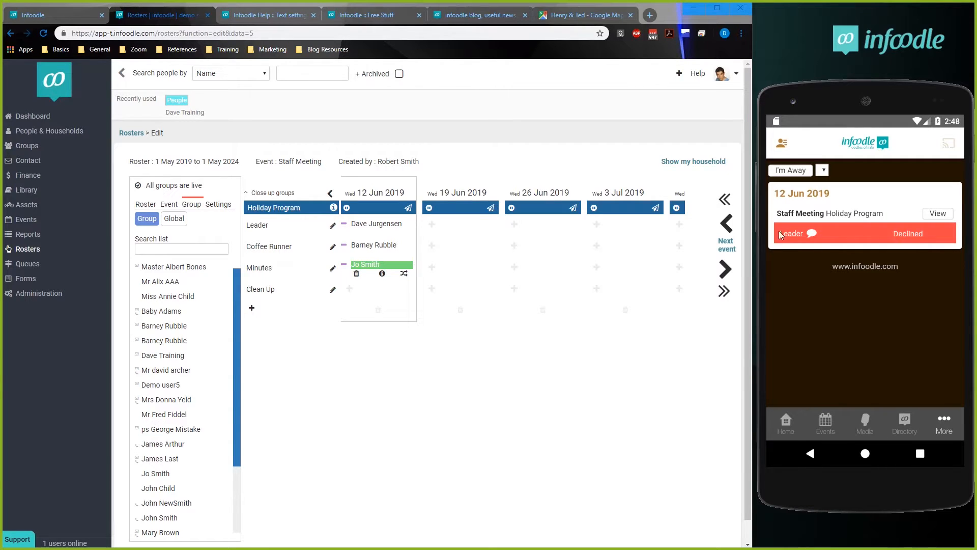
Refresh the Staff Meeting roster on the infoodle site and read the message attached to the Leader's response for 12 Jun 2019.
click(384, 407)
key(F5)
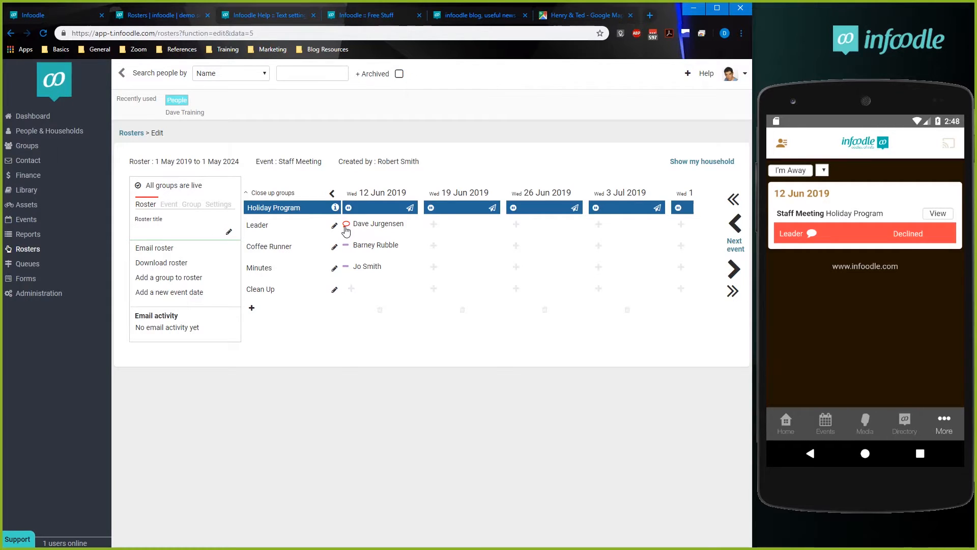
click(346, 227)
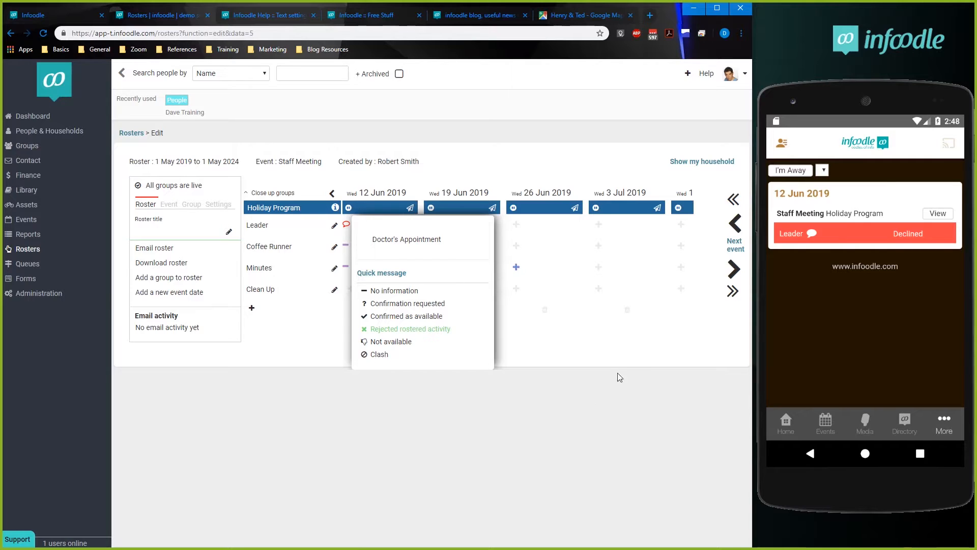
click(472, 474)
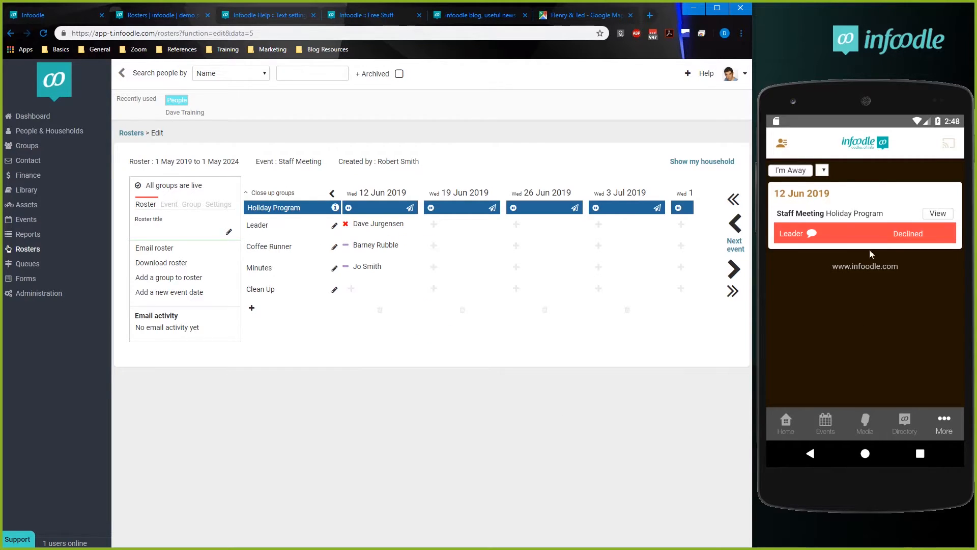
View the Staff Meeting roster entry in the phone app, and go back to the app's list of additional features.
click(931, 215)
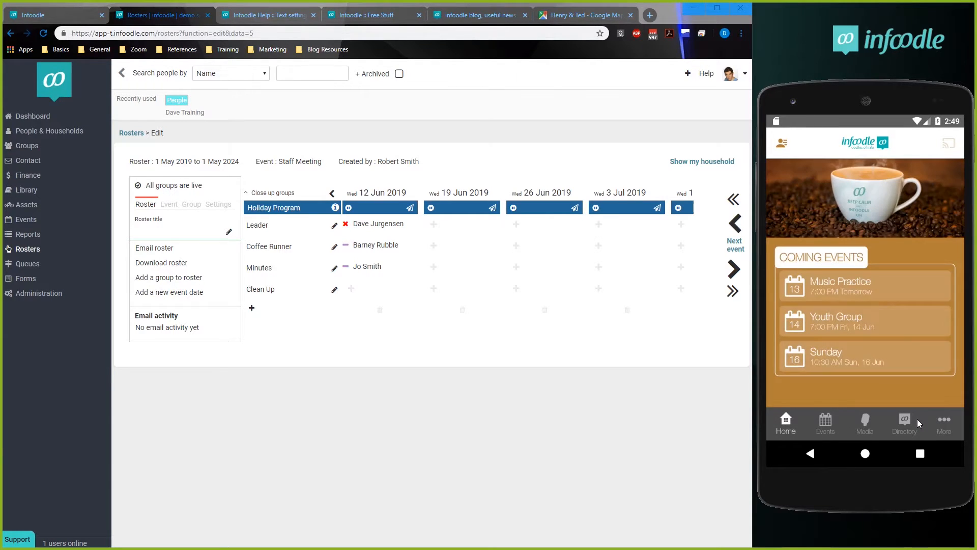
click(942, 431)
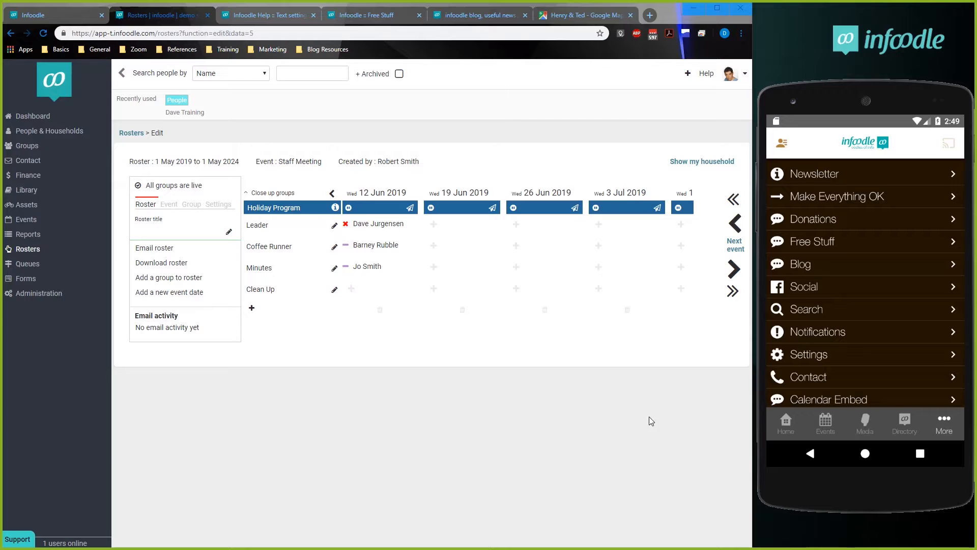
click(476, 432)
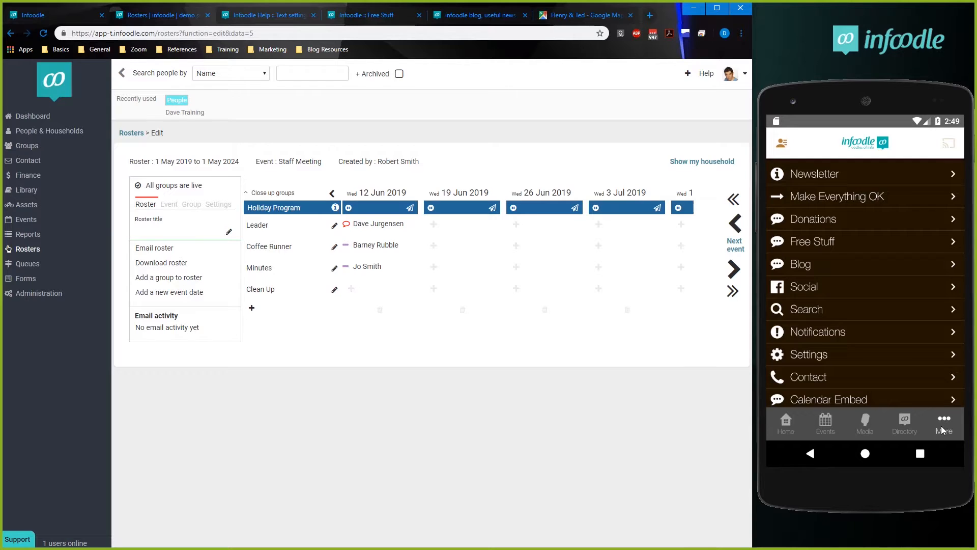
Open Social in the phone app, browse the Infoodle Facebook page, and dismiss its login prompt.
click(811, 288)
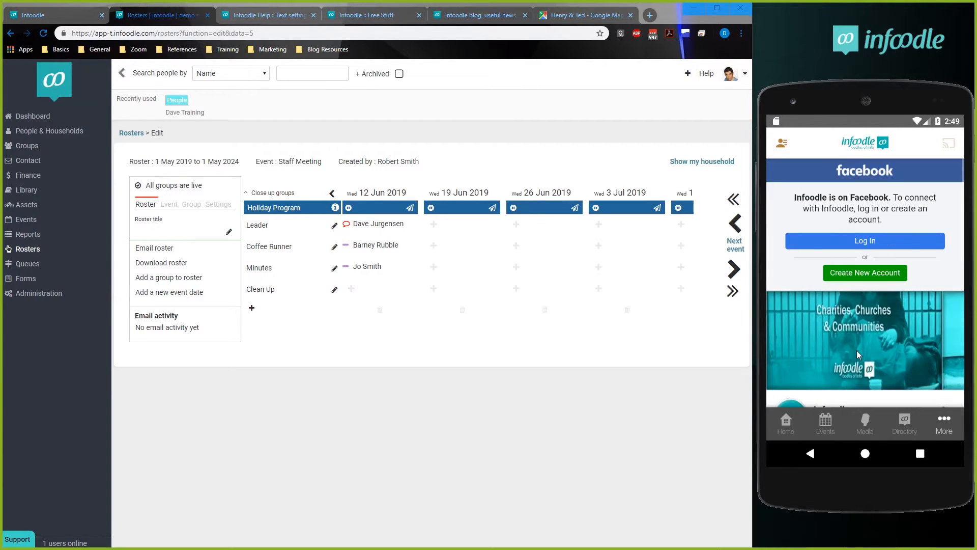
drag(859, 371, 844, 206)
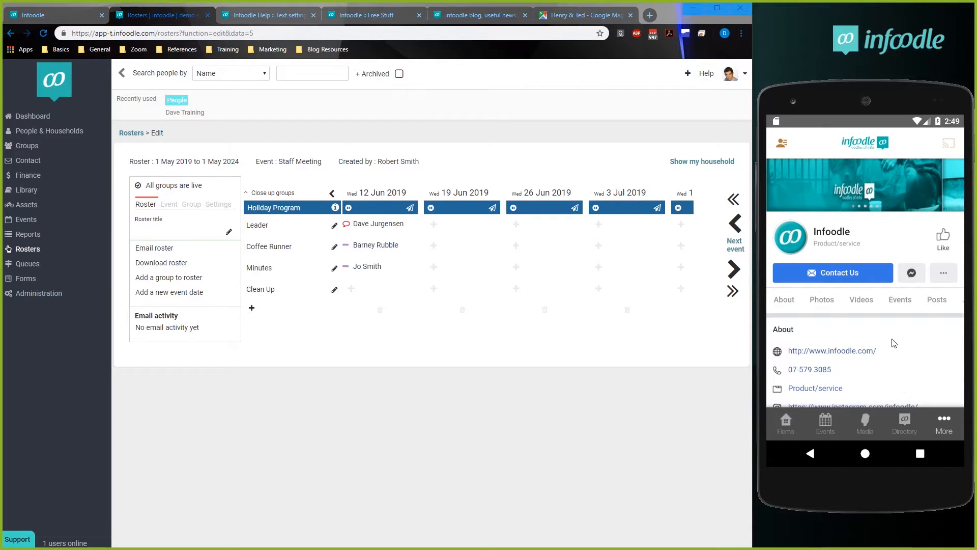
drag(893, 349, 886, 224)
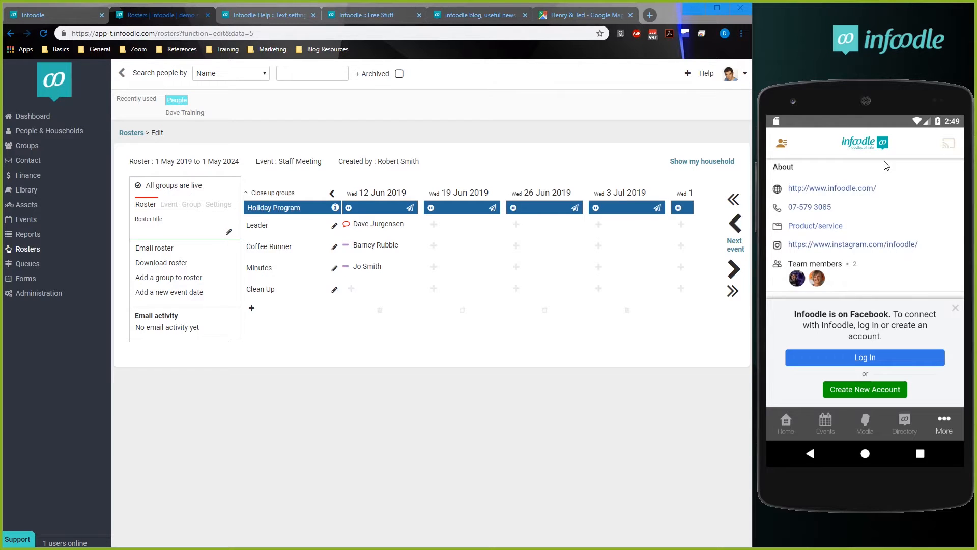
drag(886, 166, 885, 148)
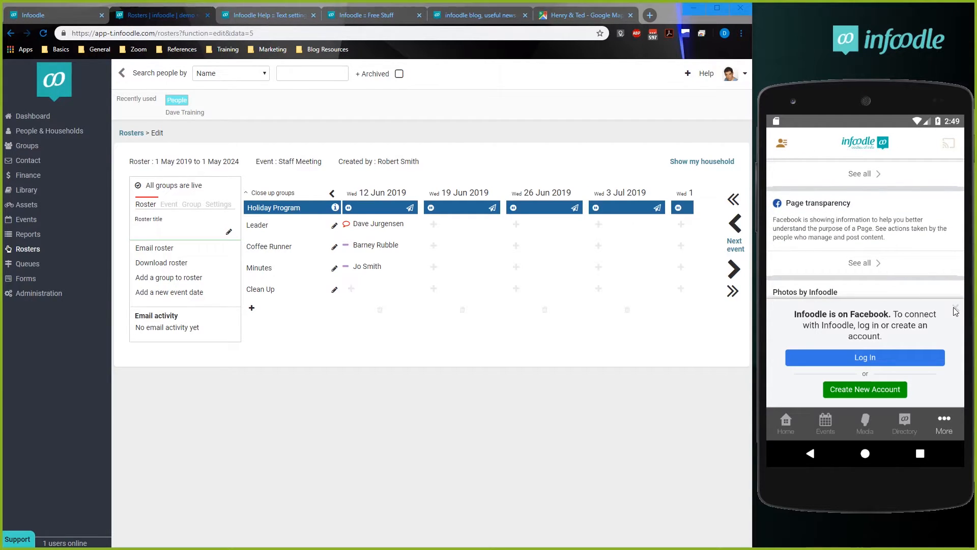
click(954, 307)
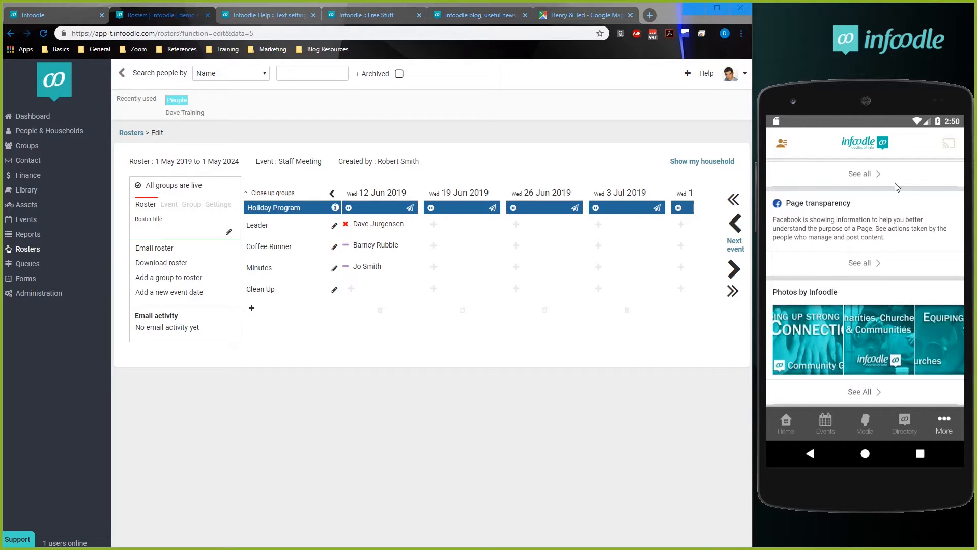
Switch to the EzyStream site, review the Social Media service's button name and Facebook page URL, and close its configuration unchanged.
click(62, 18)
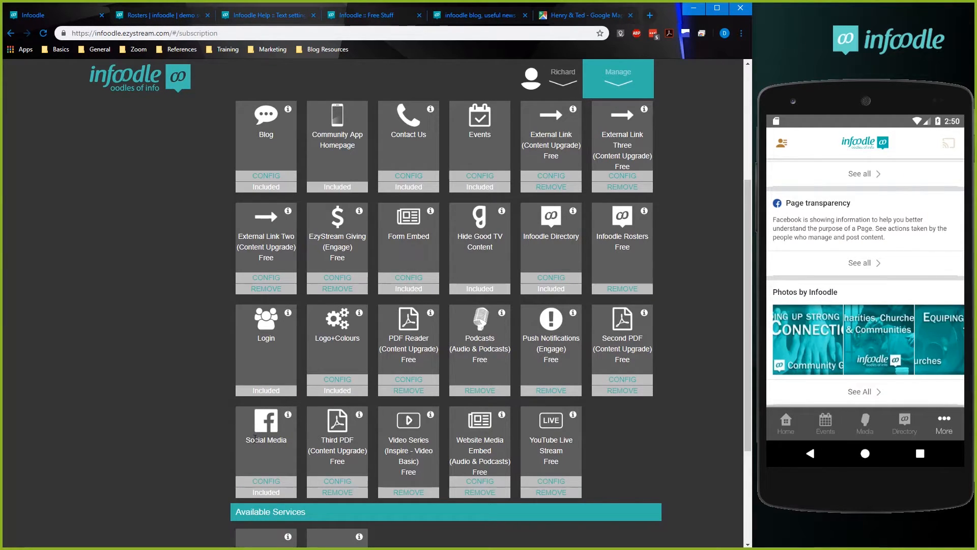
click(273, 480)
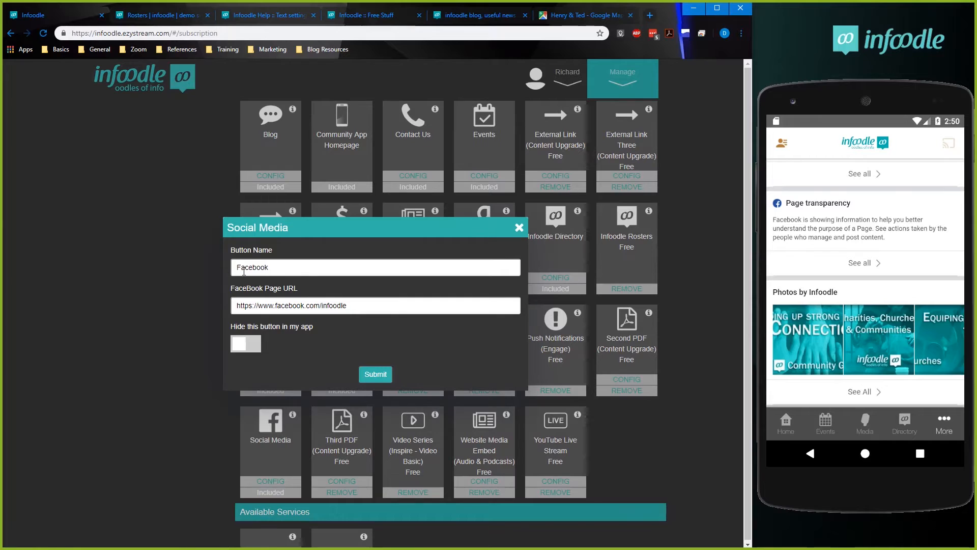
drag(383, 312, 233, 306)
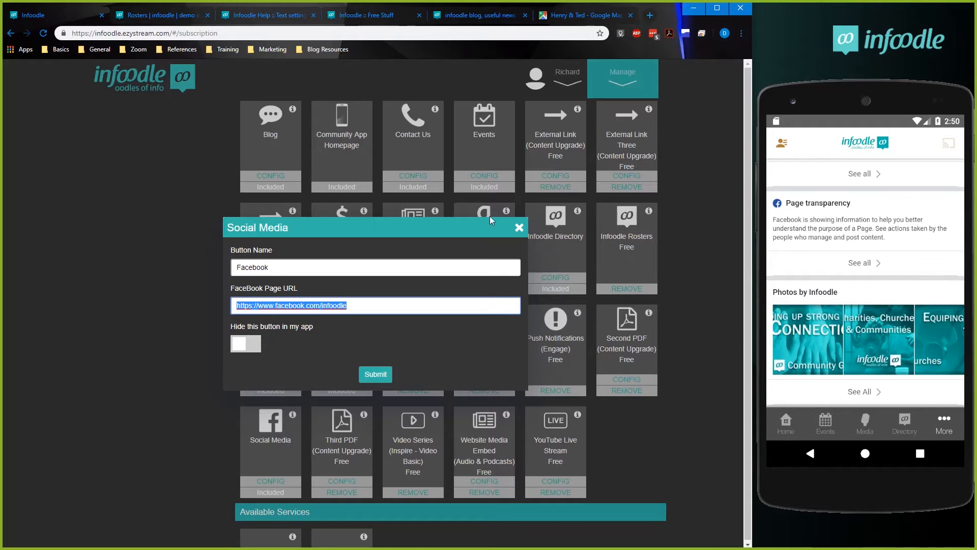
click(519, 227)
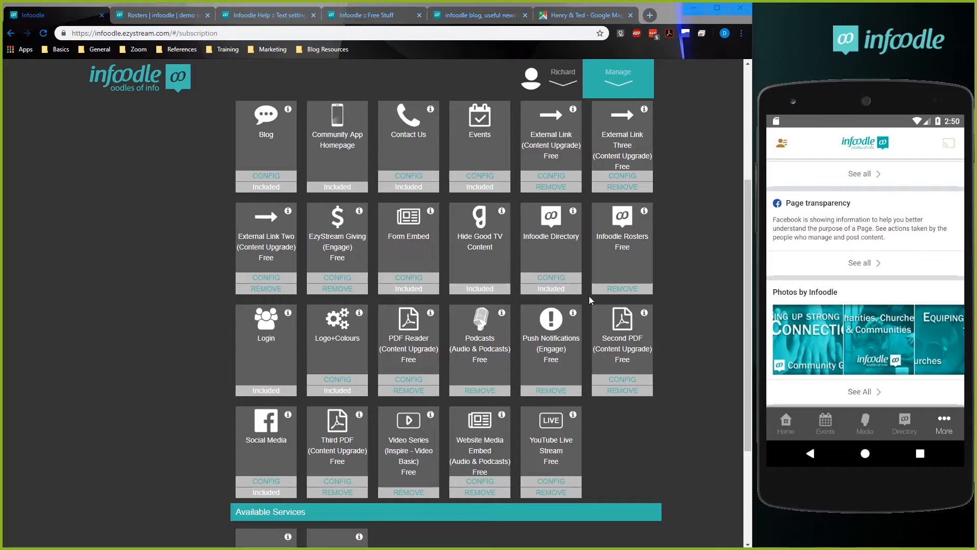
Open the Contact Us service's configuration and examine its contact info message.
drag(745, 285, 745, 283)
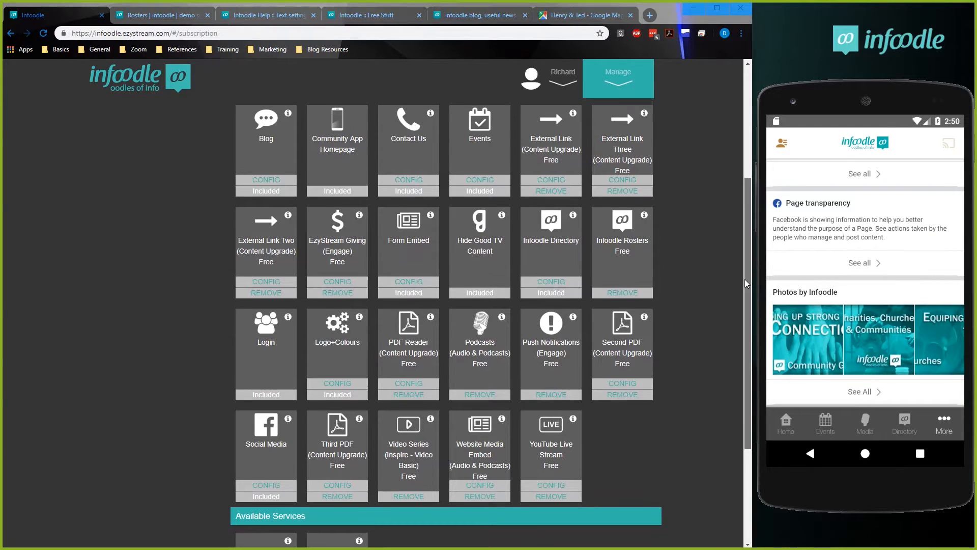
scroll(613, 210, up, 2)
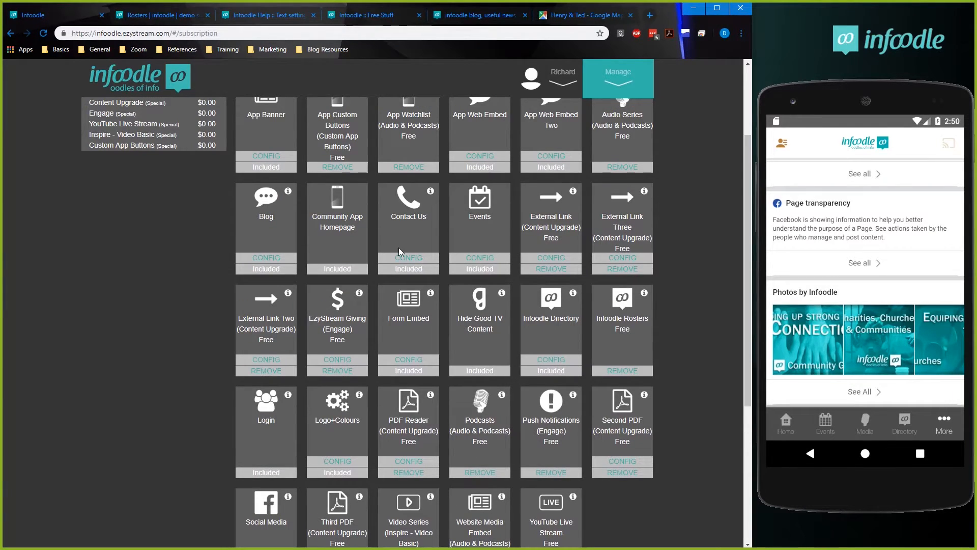
click(402, 258)
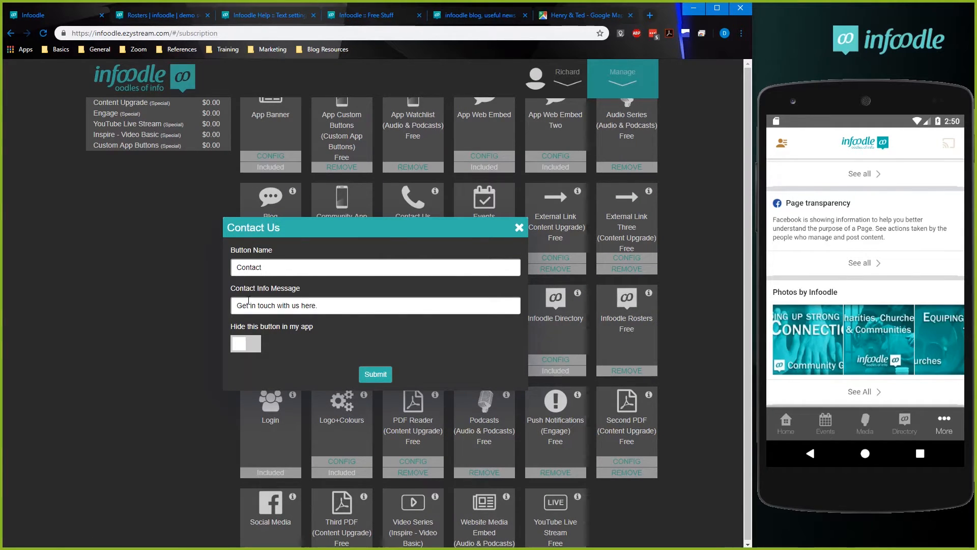
drag(234, 305, 319, 306)
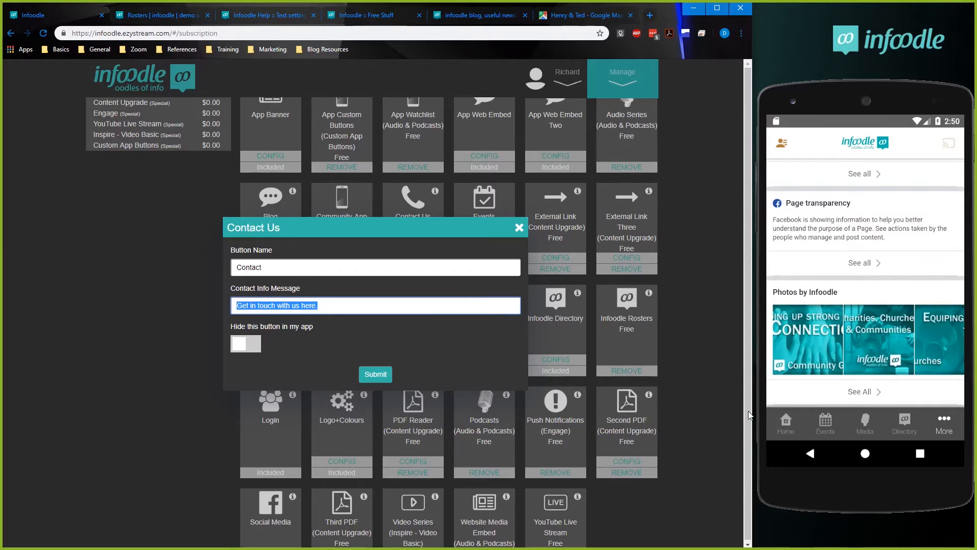
View the Contact page in the phone app for comparison, and close the Contact Us configuration unchanged.
click(943, 431)
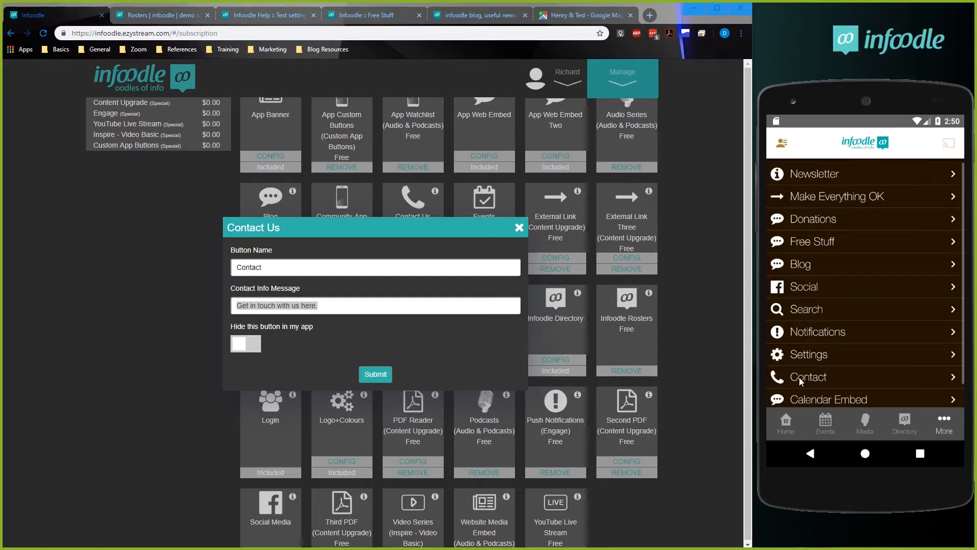
click(799, 377)
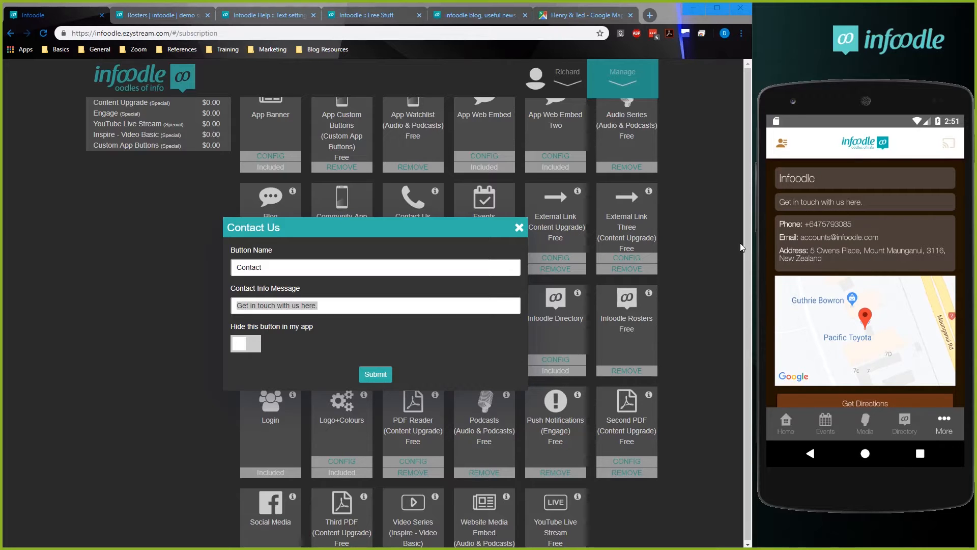
click(520, 229)
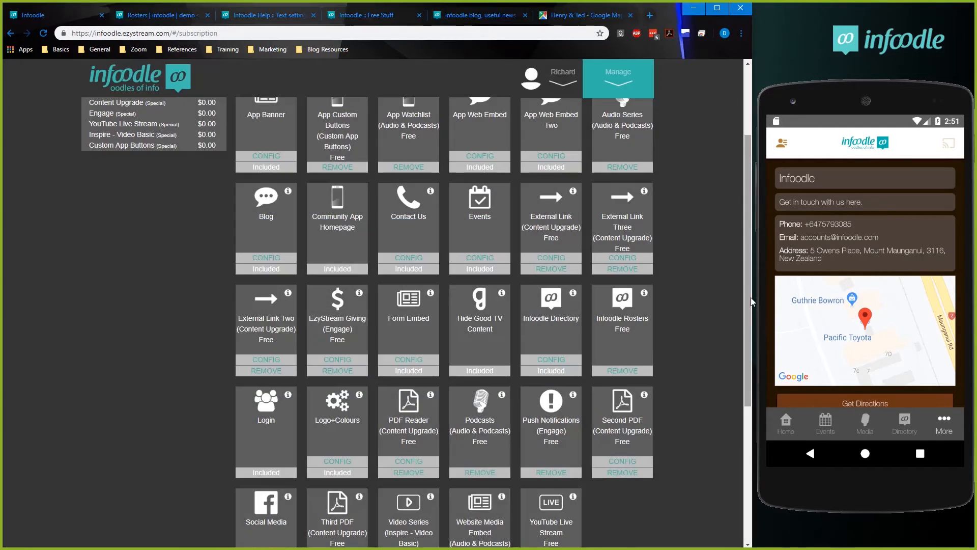
Return to the dashboard, open the My Organisation contact details, and view the contact information section.
drag(749, 299, 747, 176)
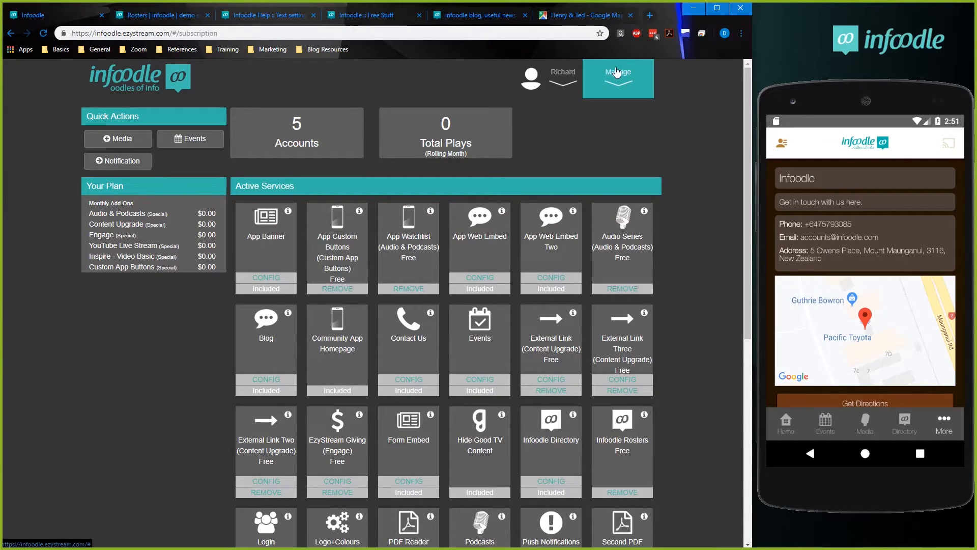
click(619, 86)
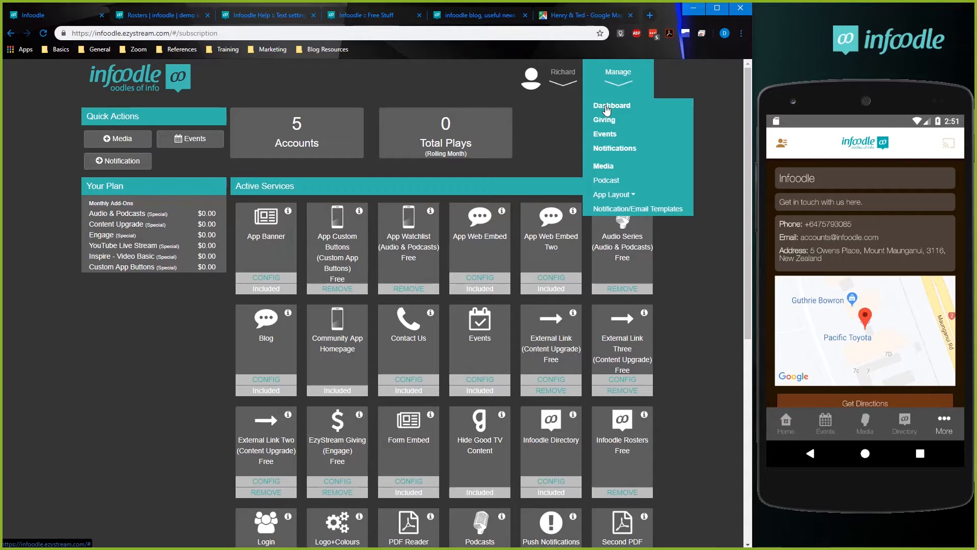
click(606, 108)
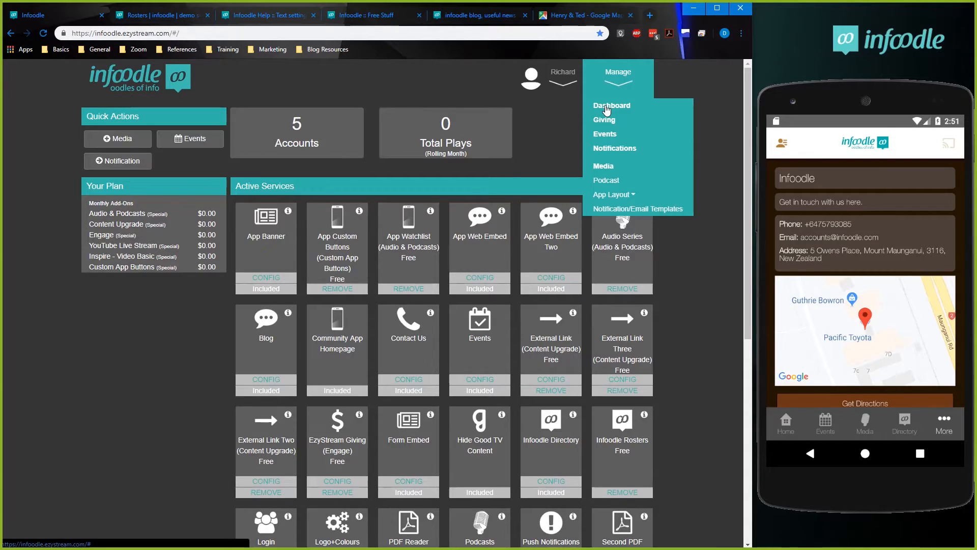
click(580, 87)
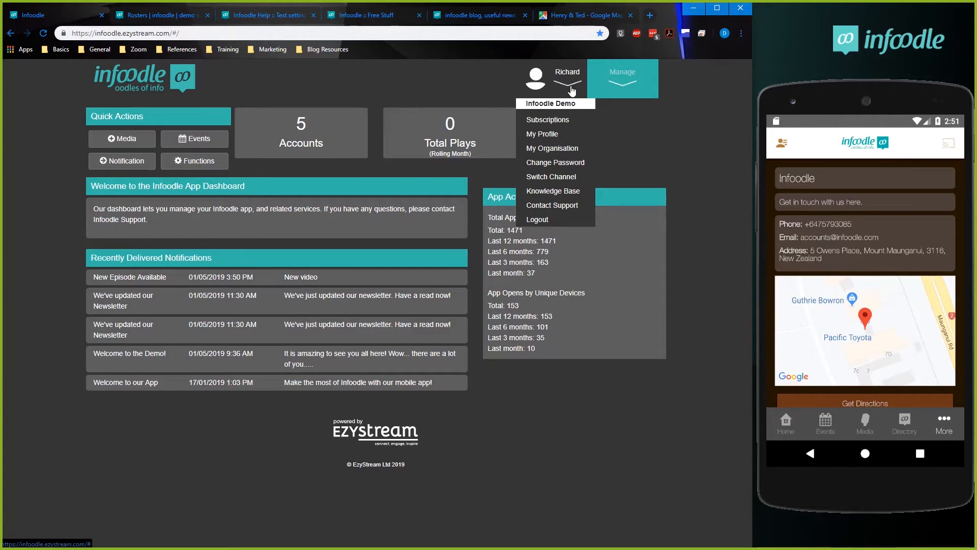
click(551, 149)
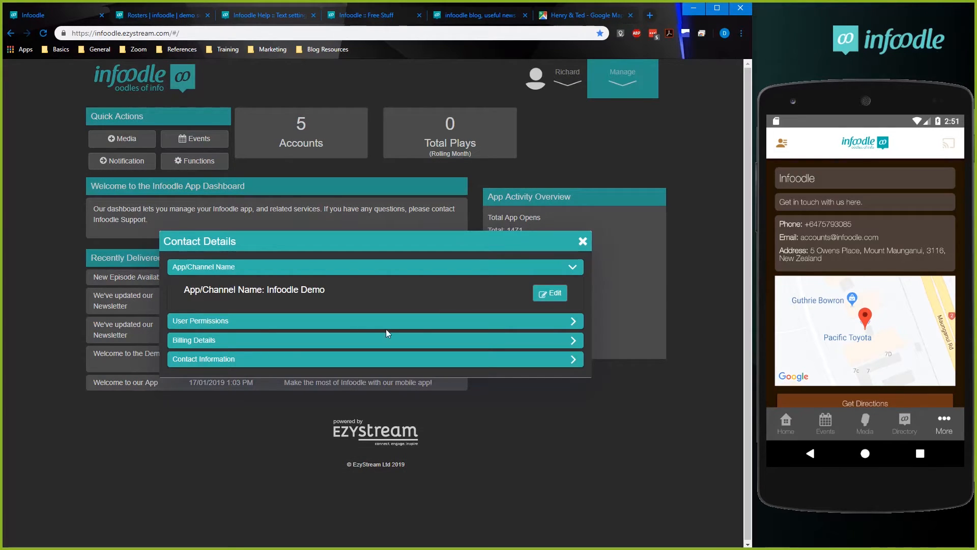
click(191, 359)
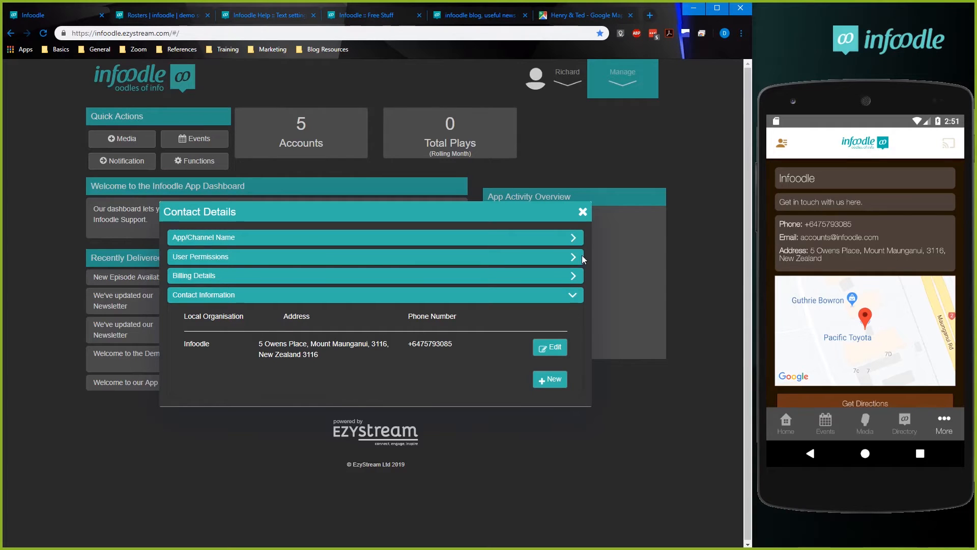
Review the organisation's billing details, app/channel name, user permissions and contact information, and close the contact details unchanged.
click(215, 275)
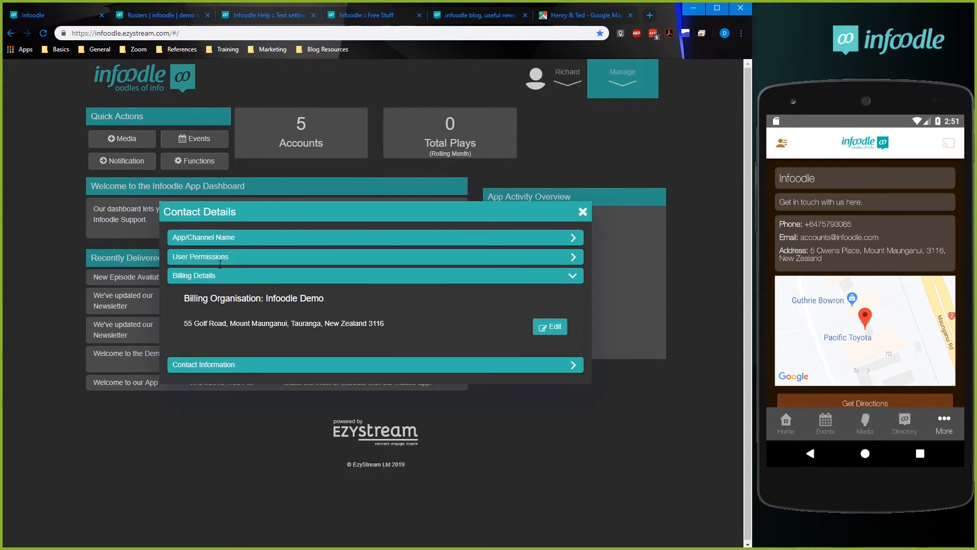
click(228, 248)
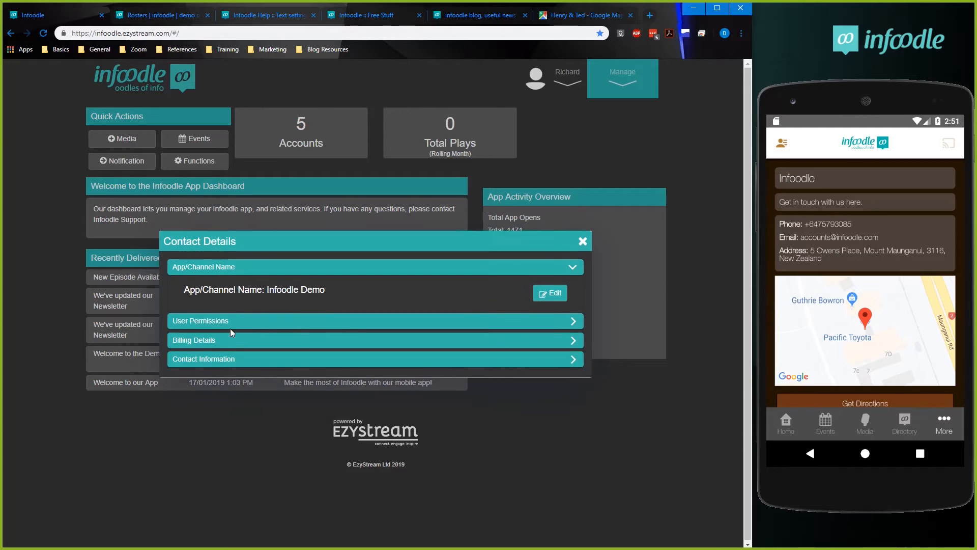
click(230, 319)
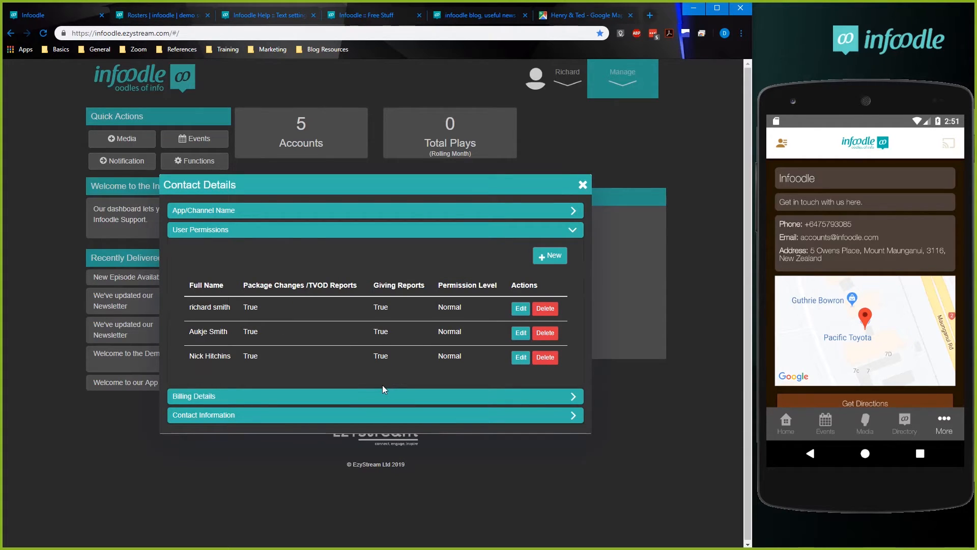
click(379, 394)
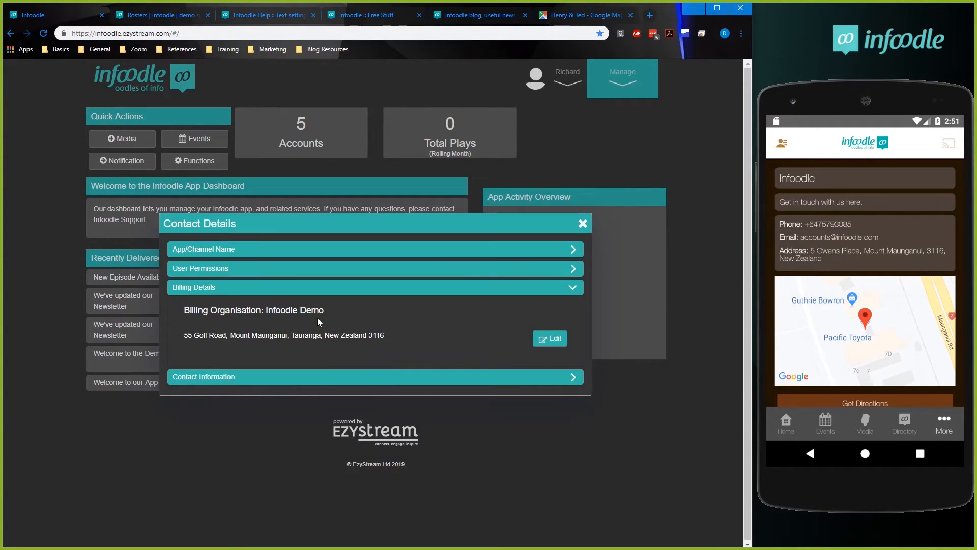
click(320, 380)
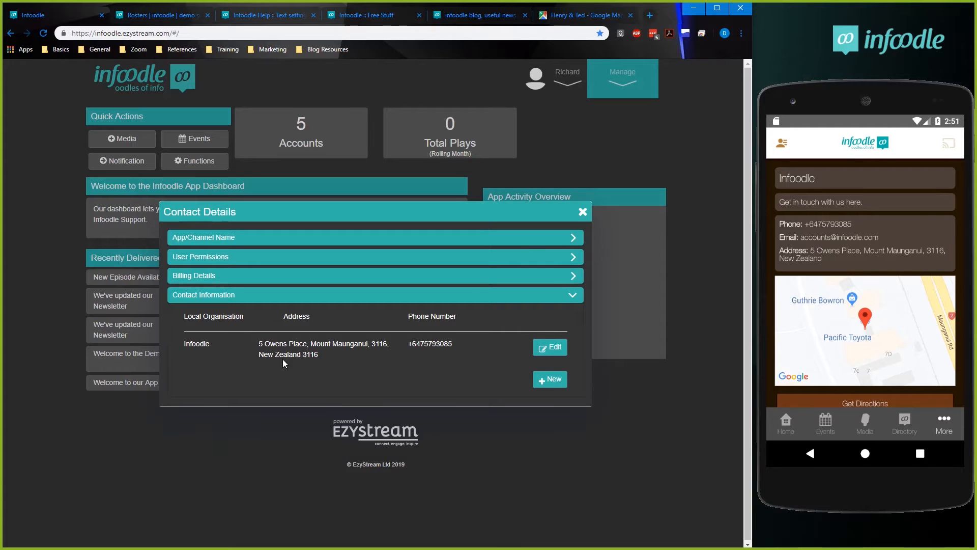
click(583, 211)
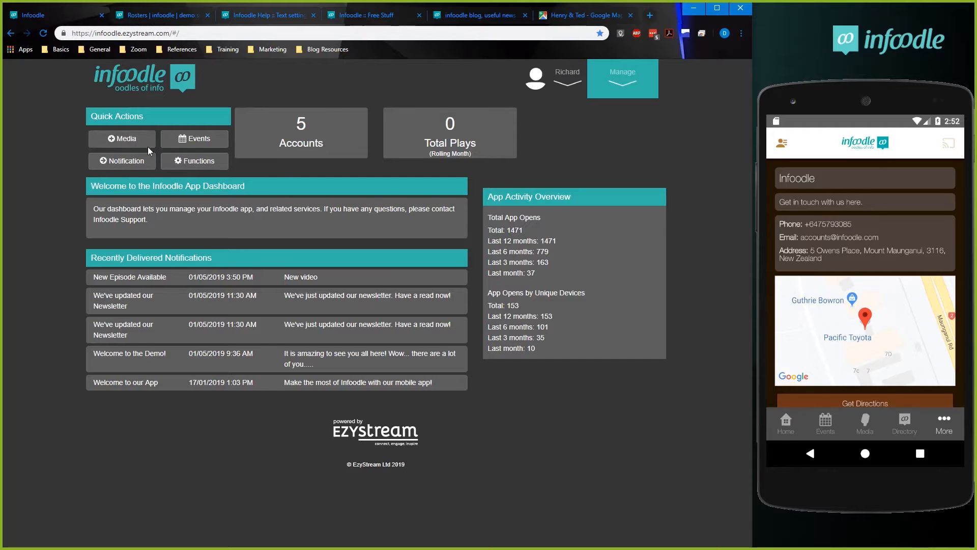
Look at the media type chooser and the Media Library, and return to the dashboard.
click(128, 141)
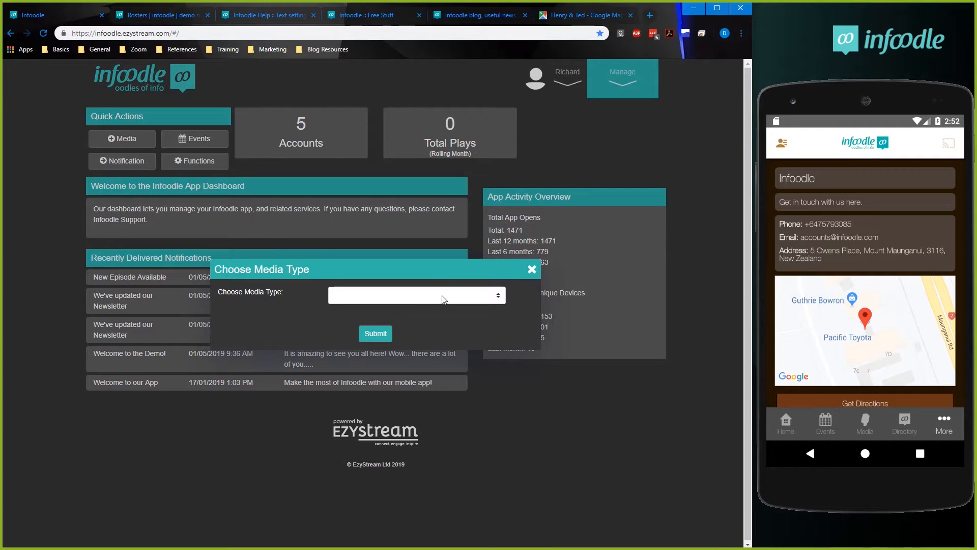
click(532, 270)
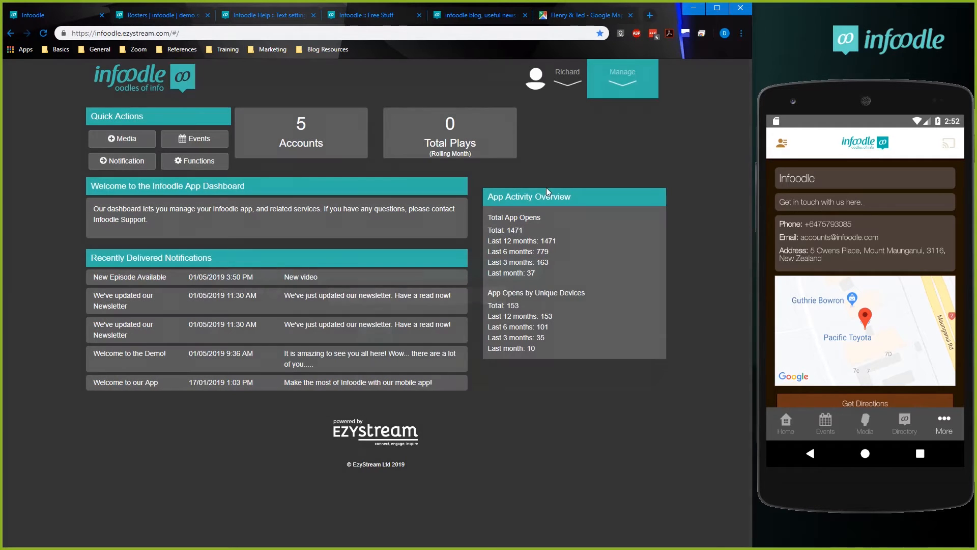
click(620, 90)
click(605, 168)
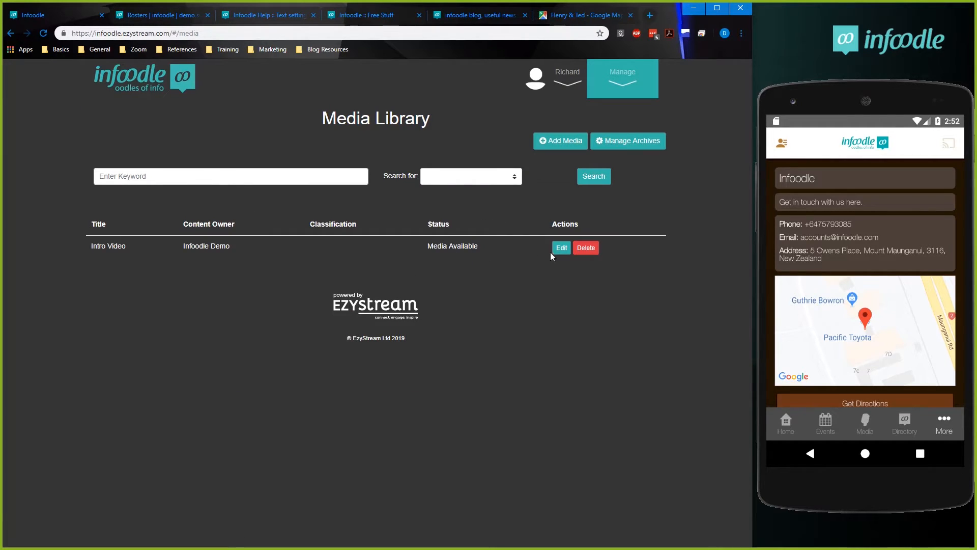
click(614, 90)
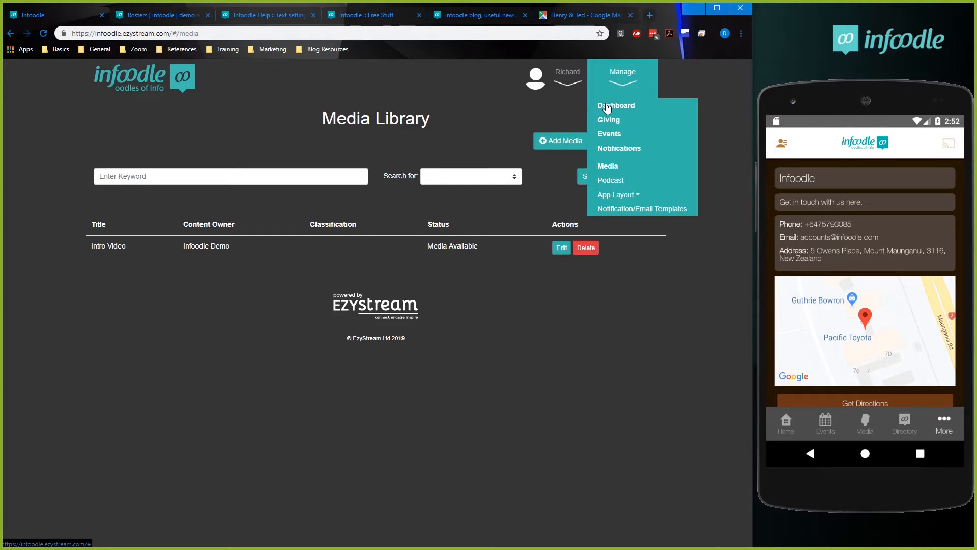
click(619, 106)
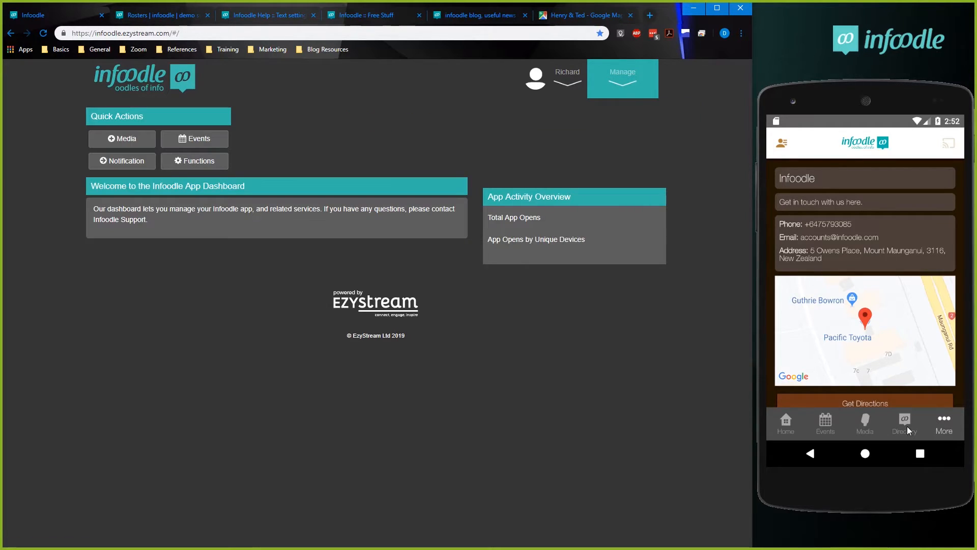
Check the Media page in the phone app, and examine the Intro Video's overview in the Media Library.
click(861, 426)
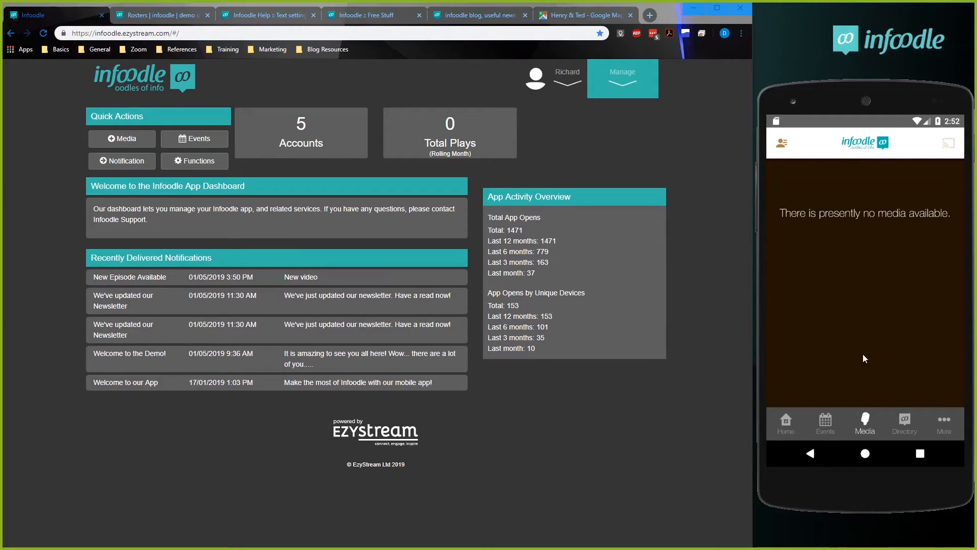
click(865, 422)
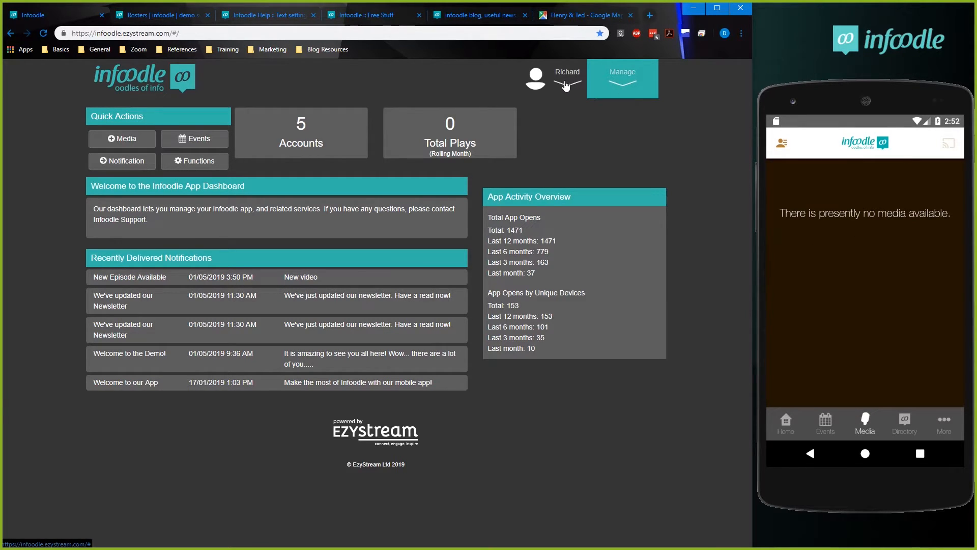
click(612, 90)
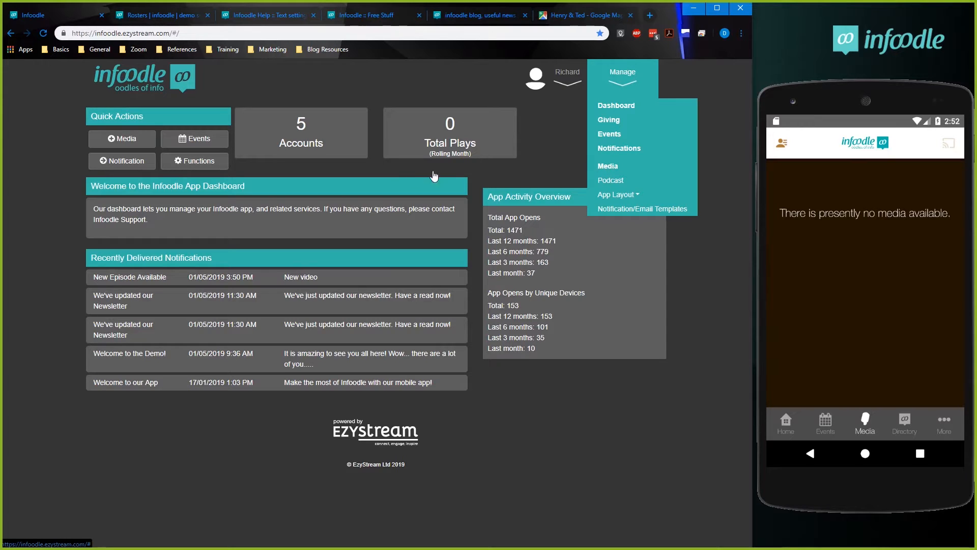
click(500, 171)
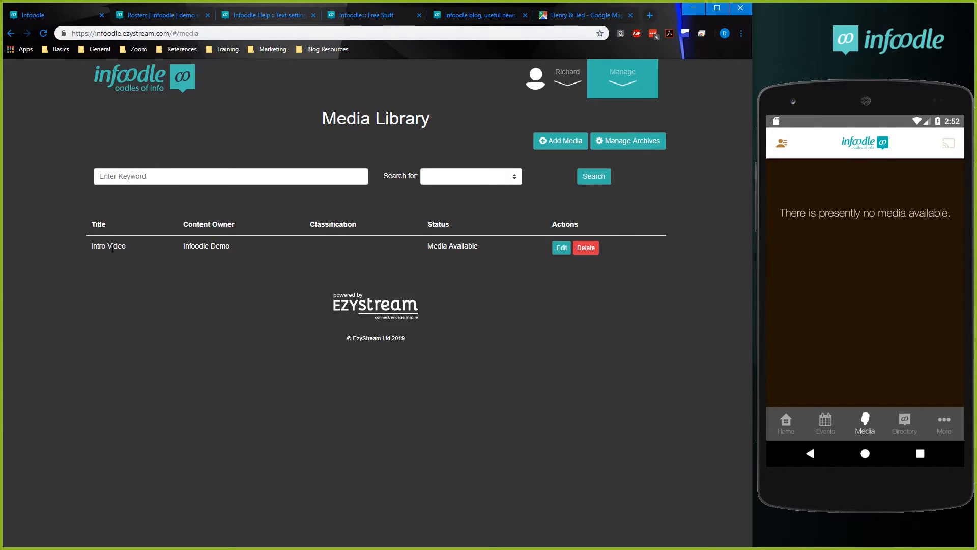
click(561, 247)
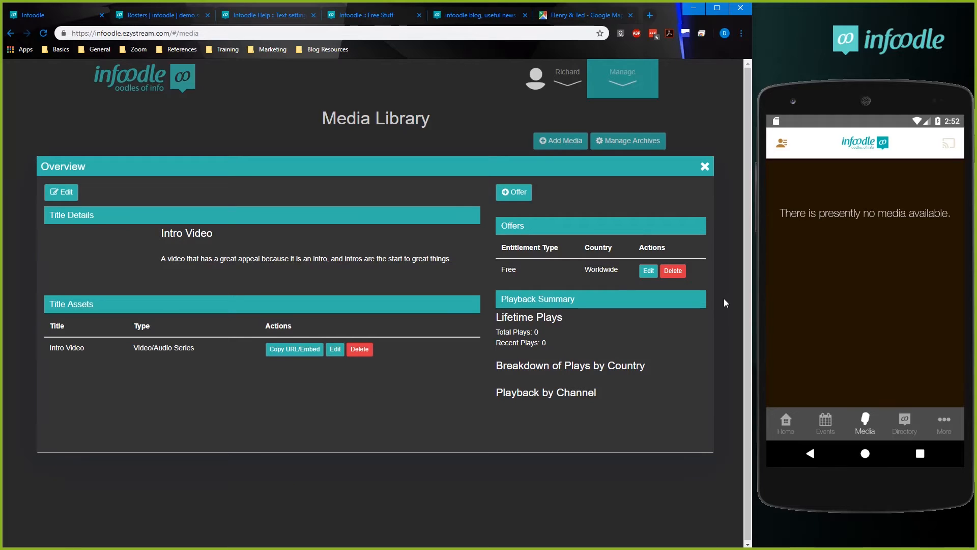
click(705, 167)
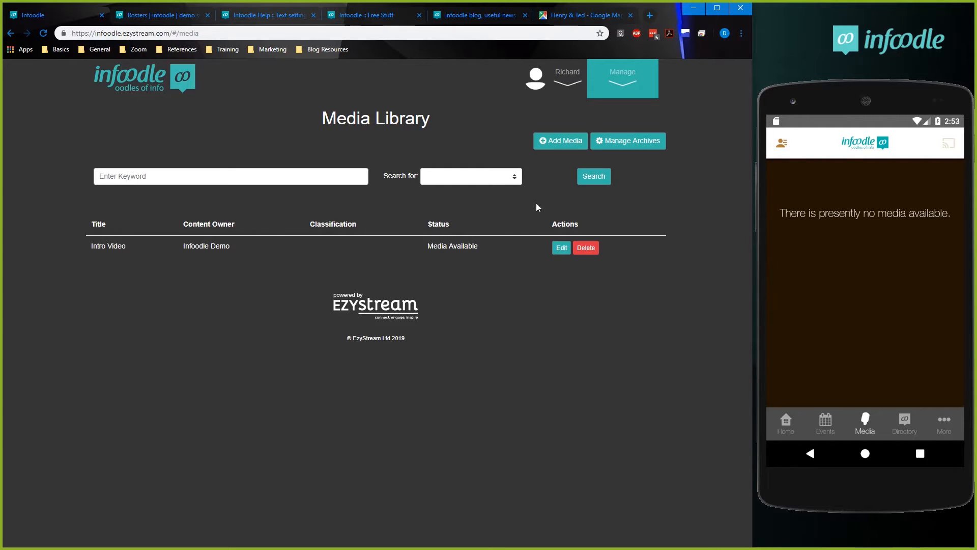
Return to the dashboard and start adding media of the type Create New Video/Audio Series.
click(567, 86)
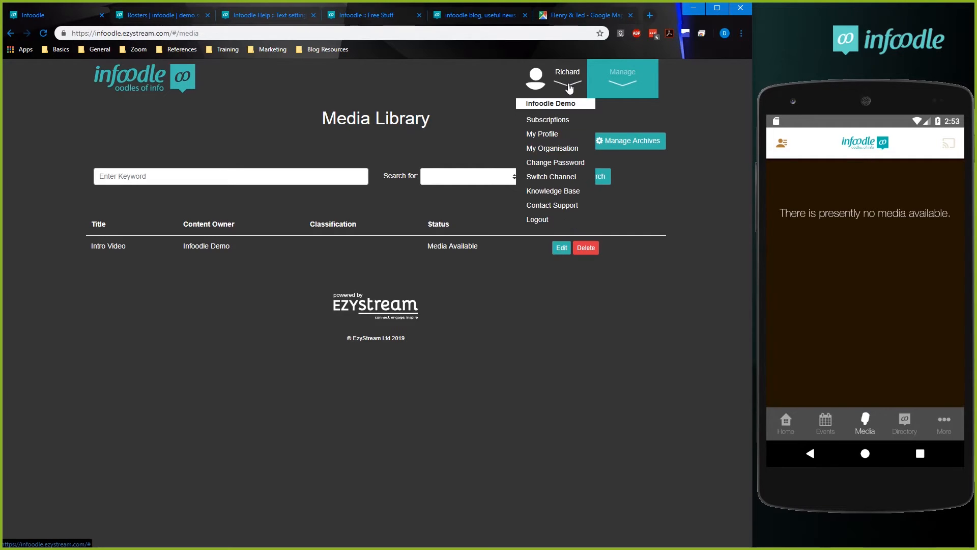
click(626, 84)
click(622, 105)
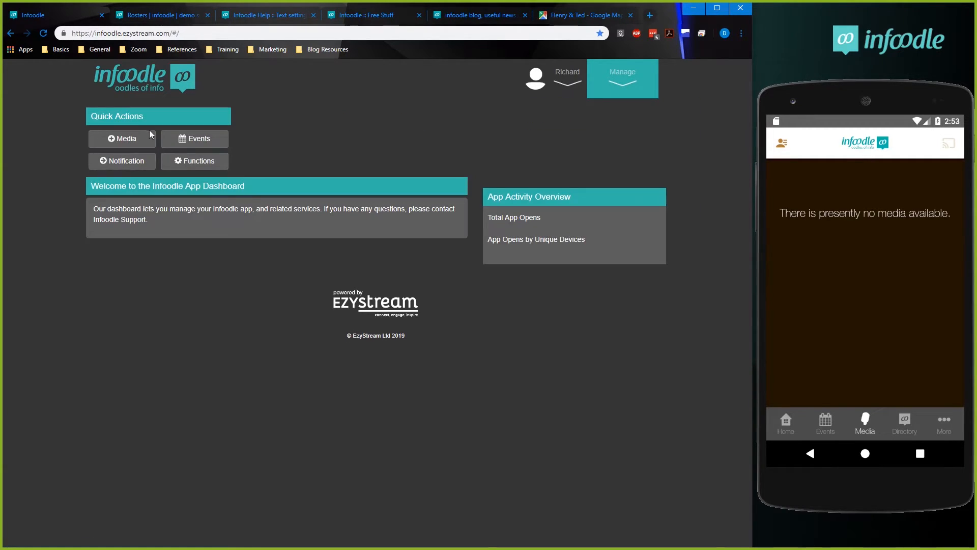
click(121, 140)
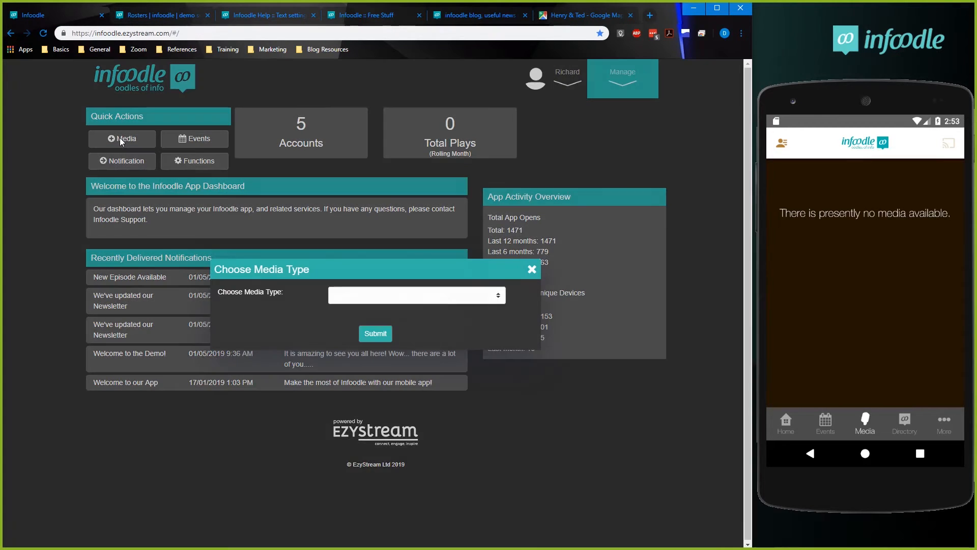
click(421, 300)
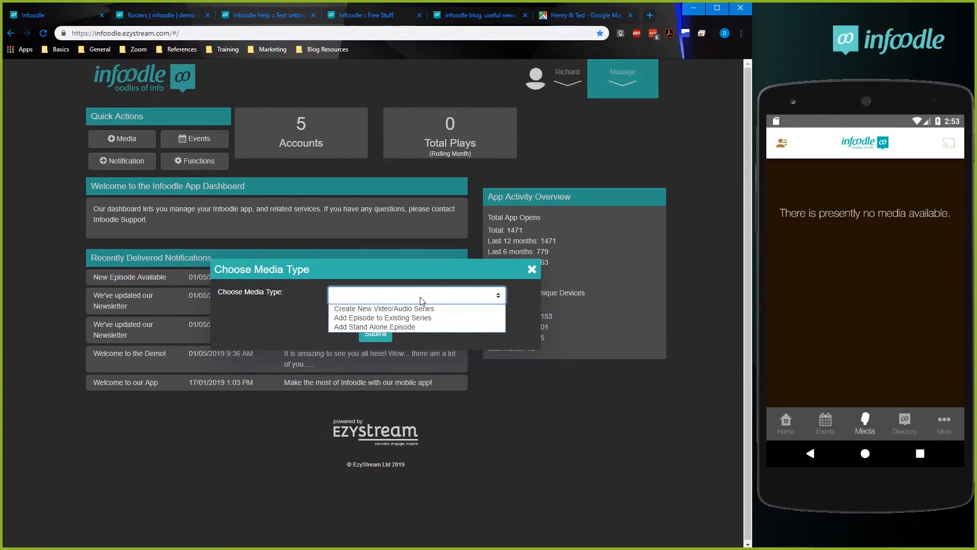
click(391, 309)
click(379, 336)
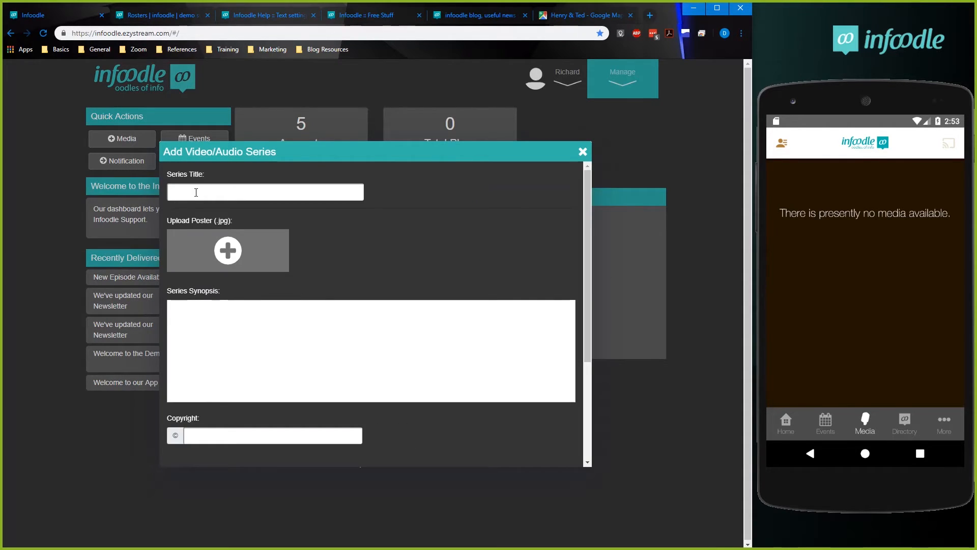
Enter "Training - 101 Writing a CV" as the new series' title.
click(207, 190)
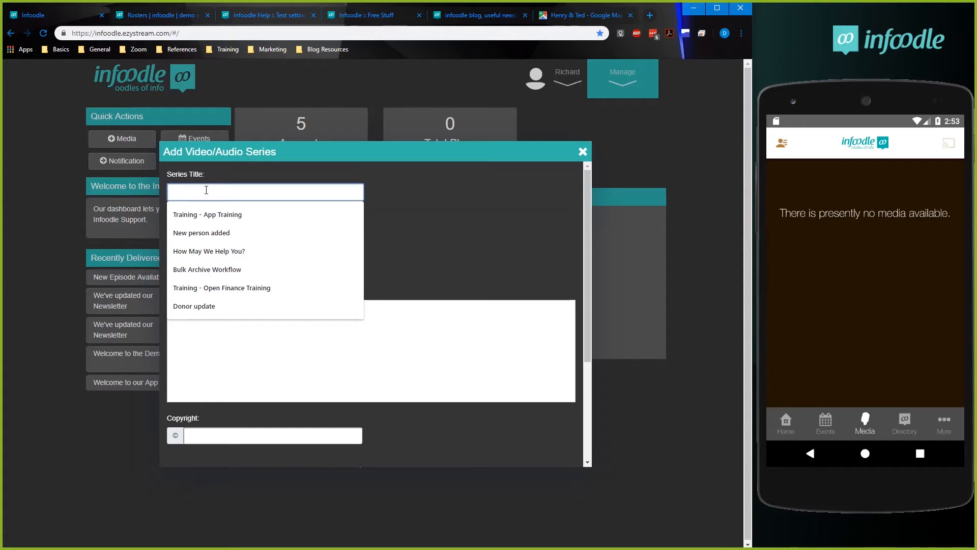
text(Trainign)
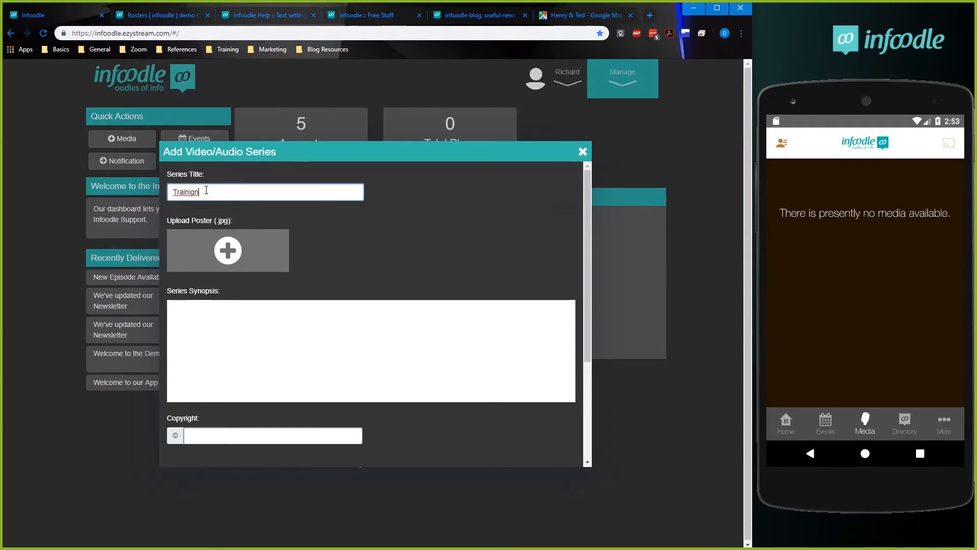
key(BackSpace)
key(BackSpace)
text(ng)
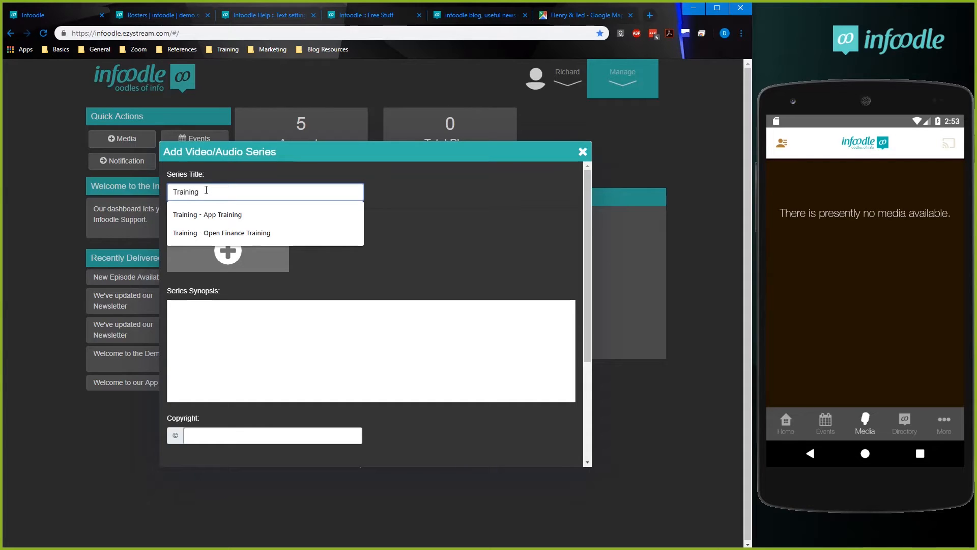
text( - 101 )
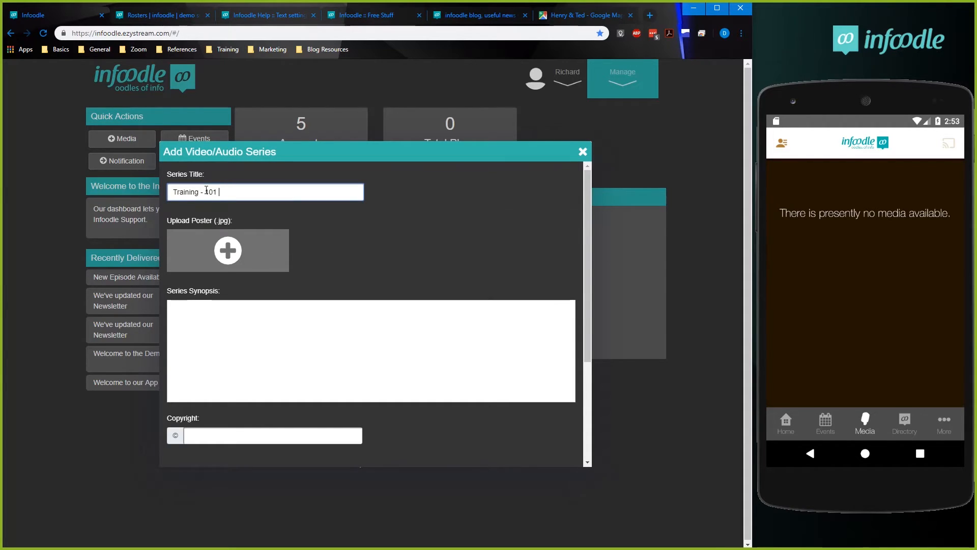
text(Web Desig)
key(BackSpace)
key(BackSpace)
key(BackSpace)
key(BackSpace)
key(BackSpace)
key(BackSpace)
key(BackSpace)
key(BackSpace)
key(BackSpace)
text(Writing)
Choose Thumbnail500x500.jpg from the App folder as the series' poster image.
click(233, 248)
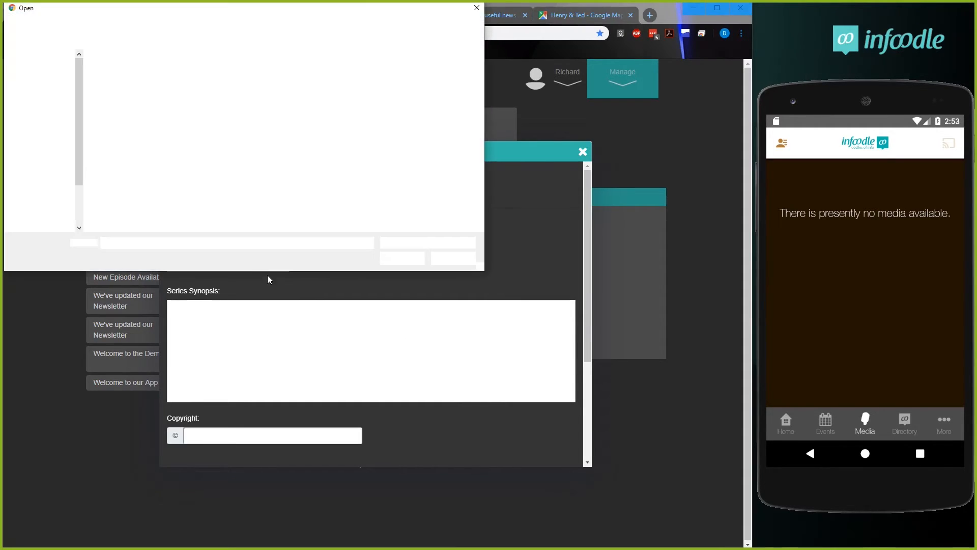
click(117, 157)
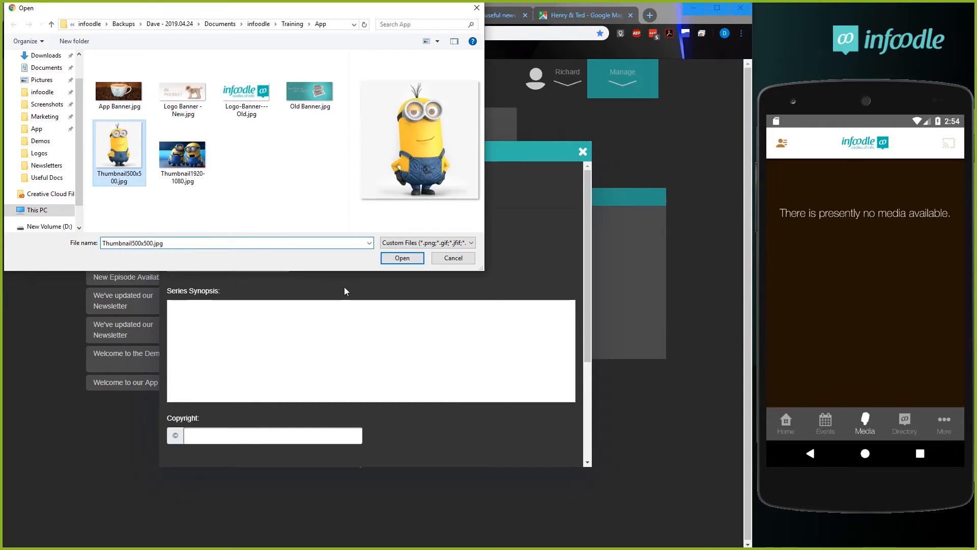
click(402, 258)
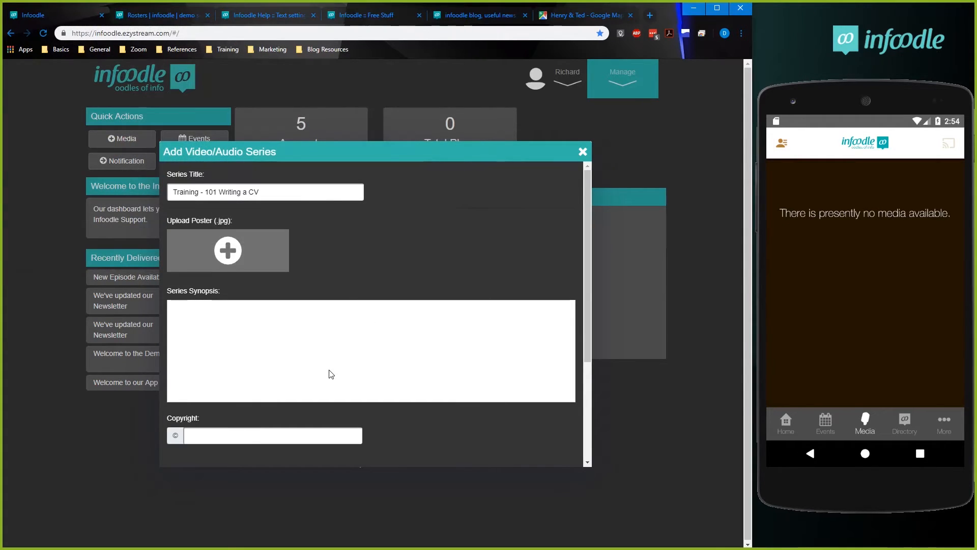
Enter "A training series to take you from....." as the new series' synopsis.
scroll(249, 403, down, 1)
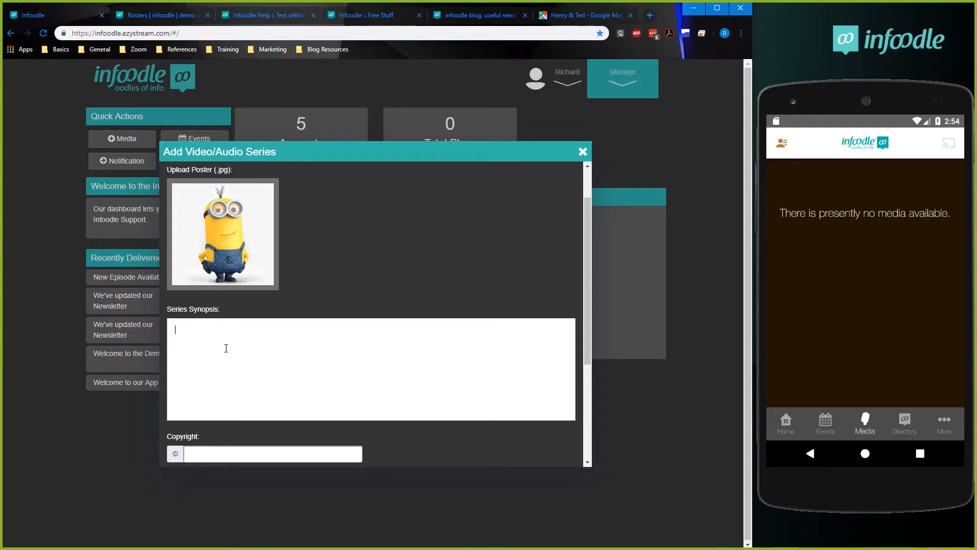
text(aining series to take you from.....)
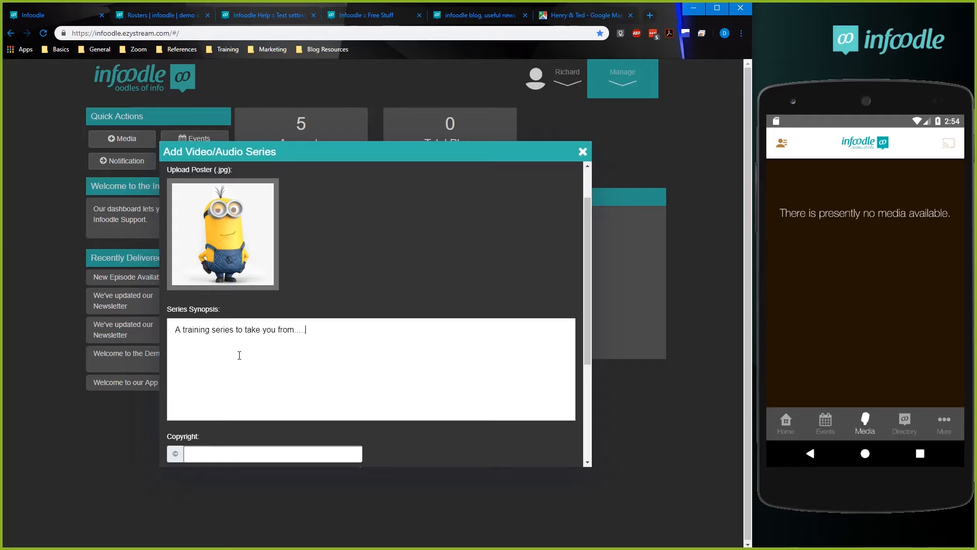
Review the publish checklist, confirm the media contains no Third Party Content, and try to submit the series.
scroll(326, 378, down, 3)
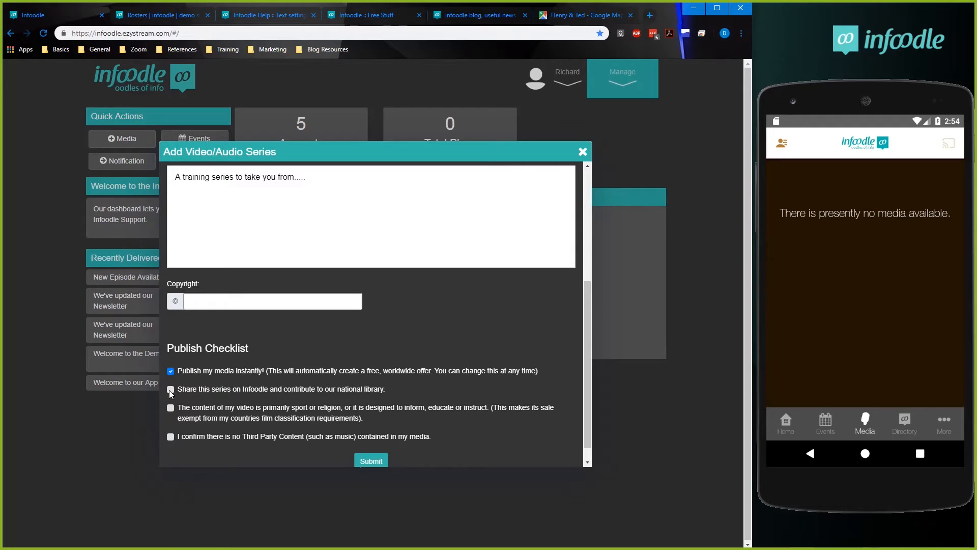
drag(387, 392, 264, 390)
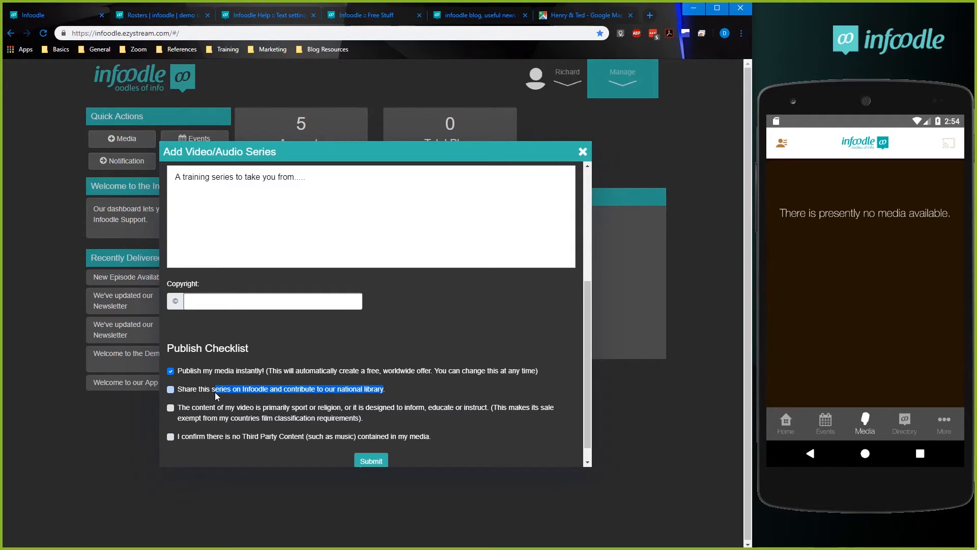
drag(199, 390, 387, 392)
click(190, 388)
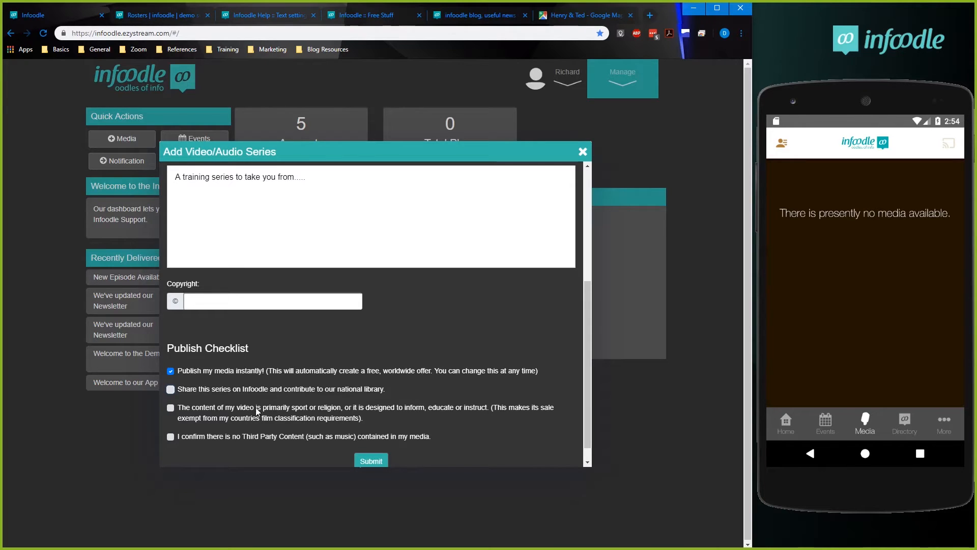
click(365, 418)
click(186, 410)
click(219, 435)
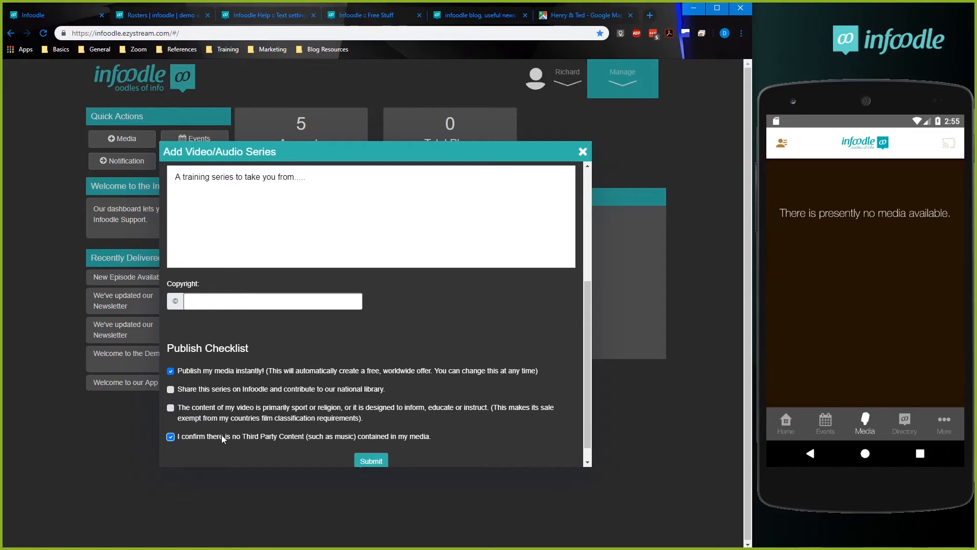
click(377, 462)
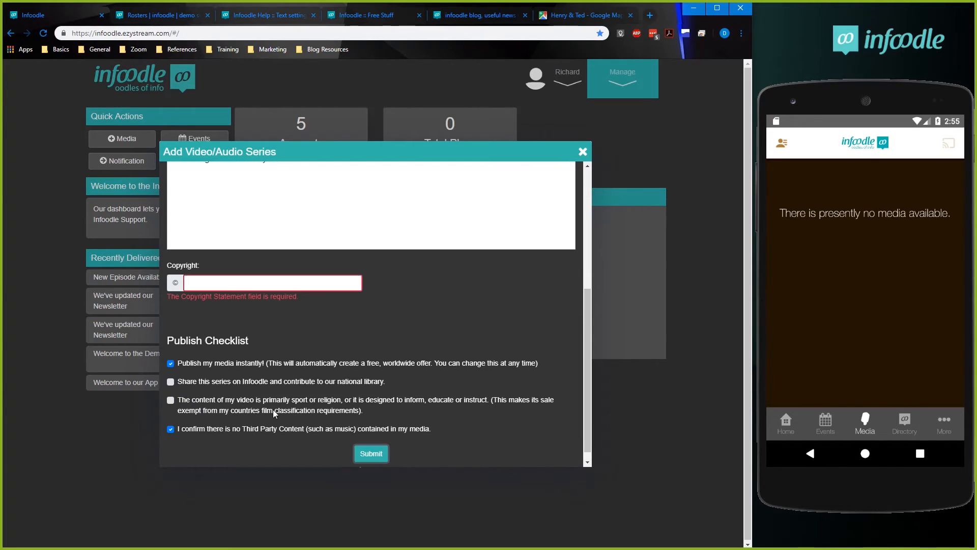
Enter "infoodle" as the series' copyright and submit the series.
click(219, 284)
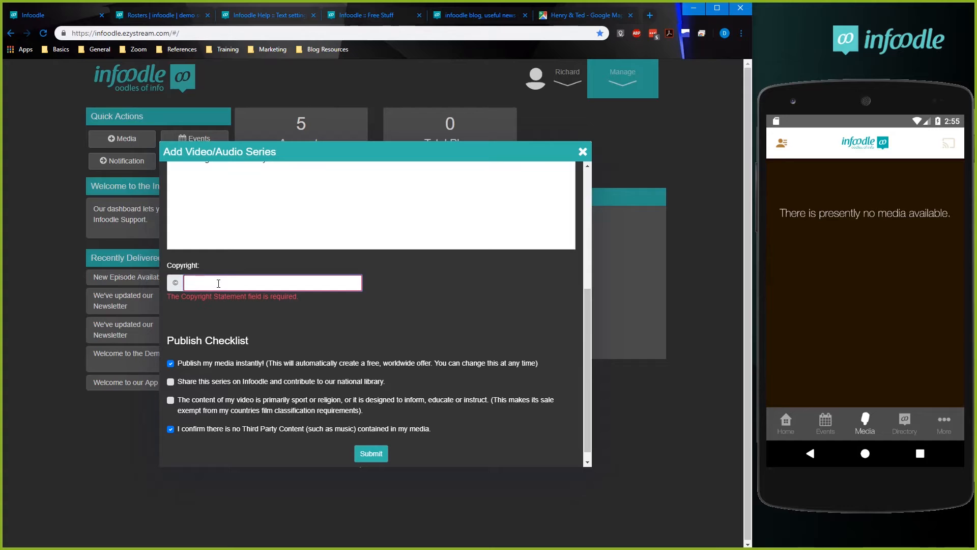
text(infoodle)
click(411, 432)
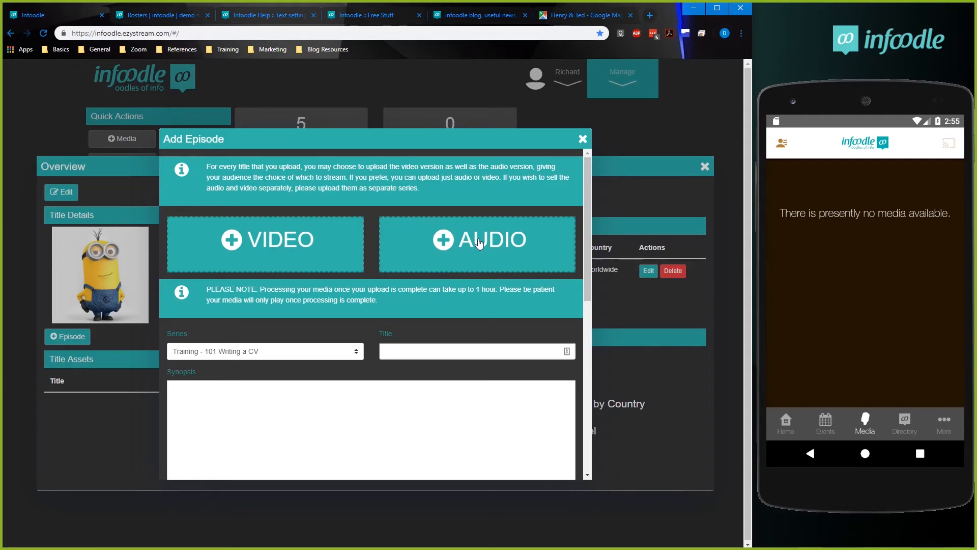
Upload Ad - H -Bg Looper-1.mp4 from the App folder as the new episode's video.
click(293, 246)
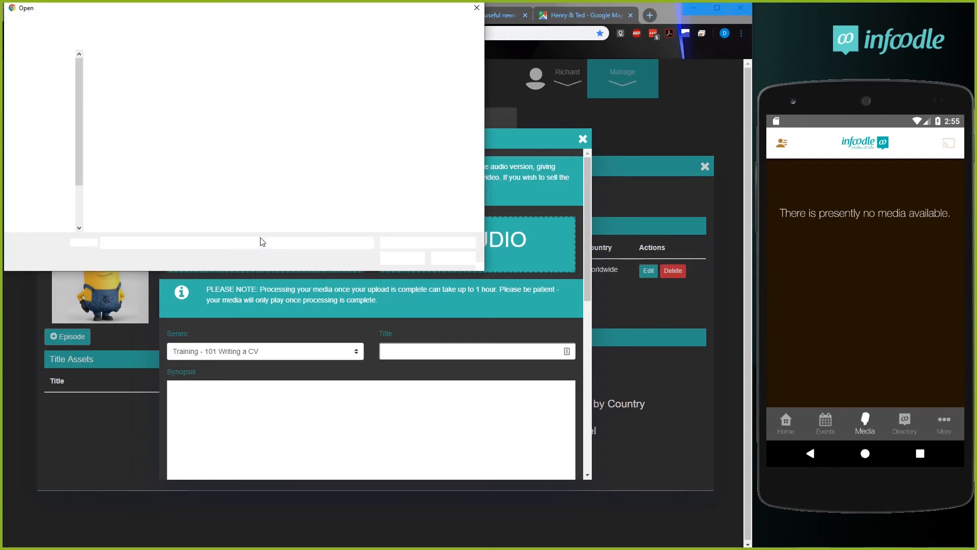
click(117, 76)
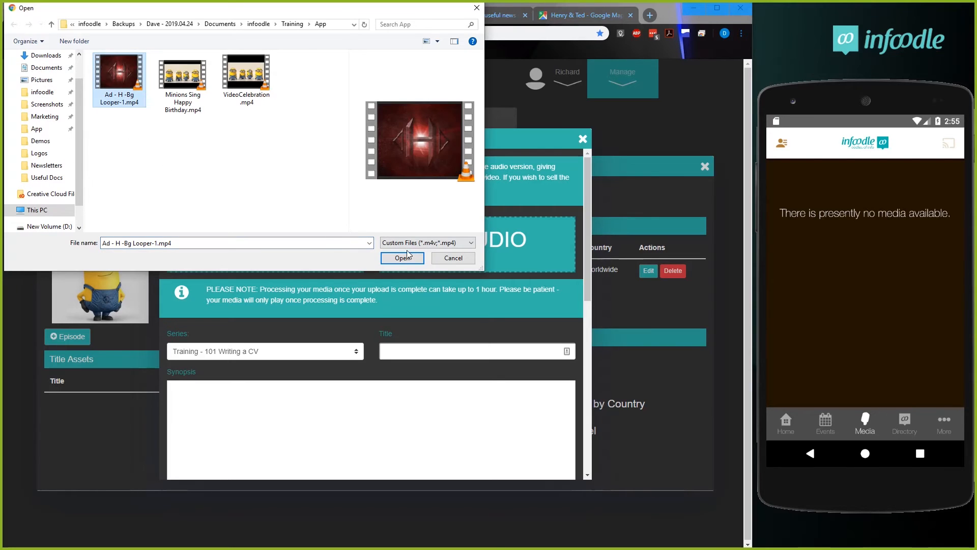
click(402, 258)
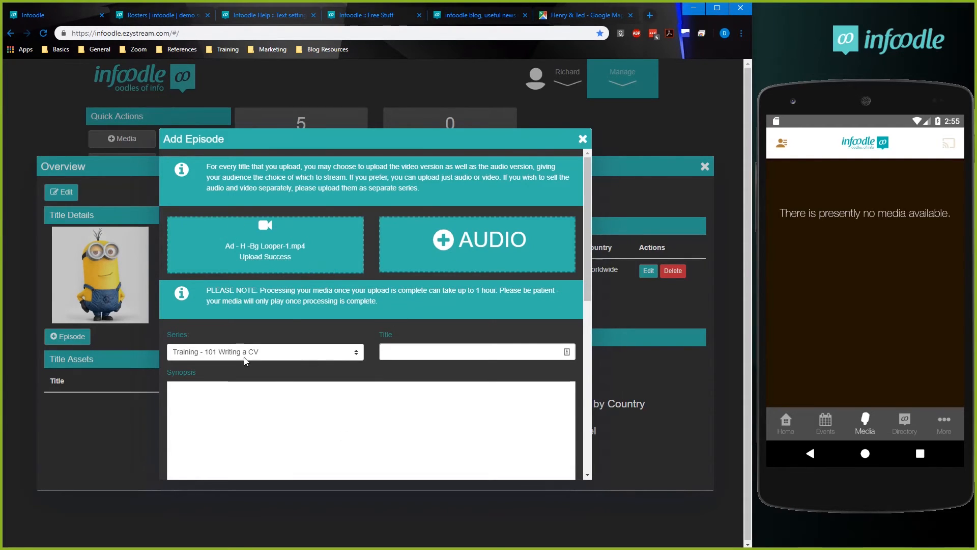
Keep the episode in the series "Training - 101 Writing a CV" and title it "The CV Basics".
click(203, 357)
click(203, 359)
click(203, 359)
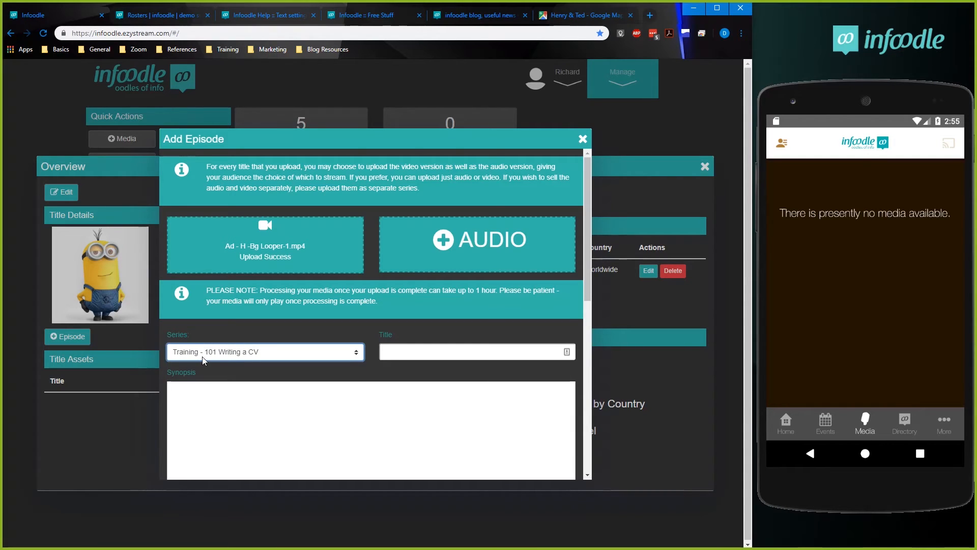
click(430, 353)
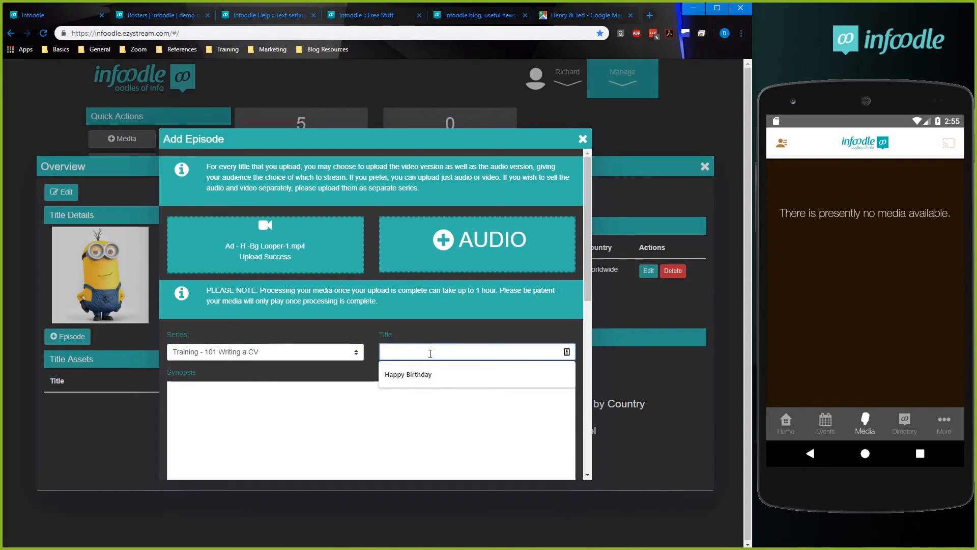
text(The CV Basics)
click(212, 388)
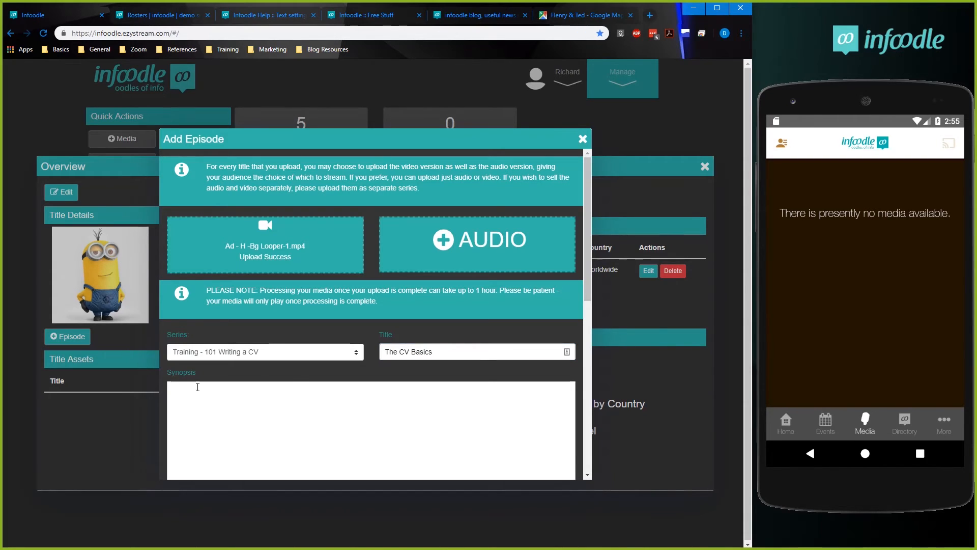
Choose Thumbnail1920-1080.jpg from the App folder as the episode's 16x9 video thumbnail.
drag(590, 259, 585, 352)
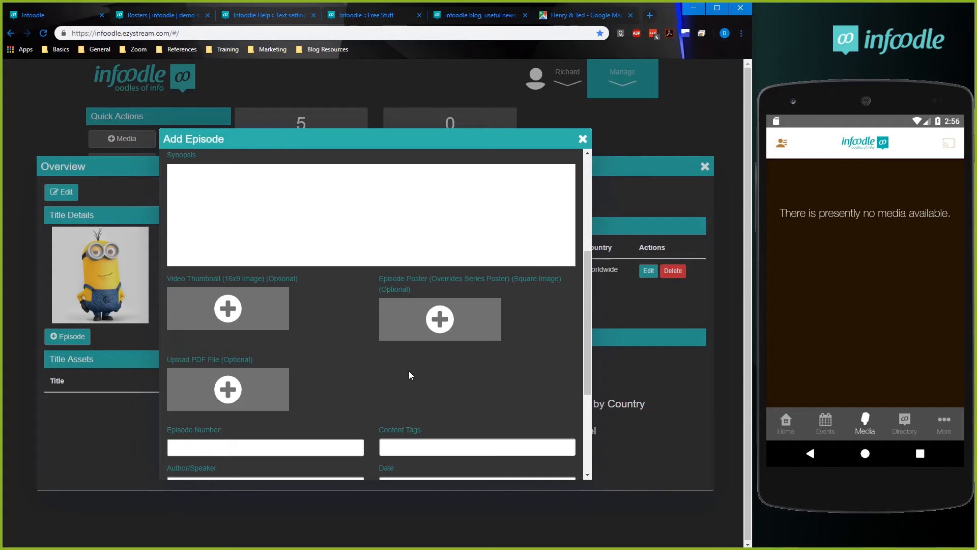
click(233, 311)
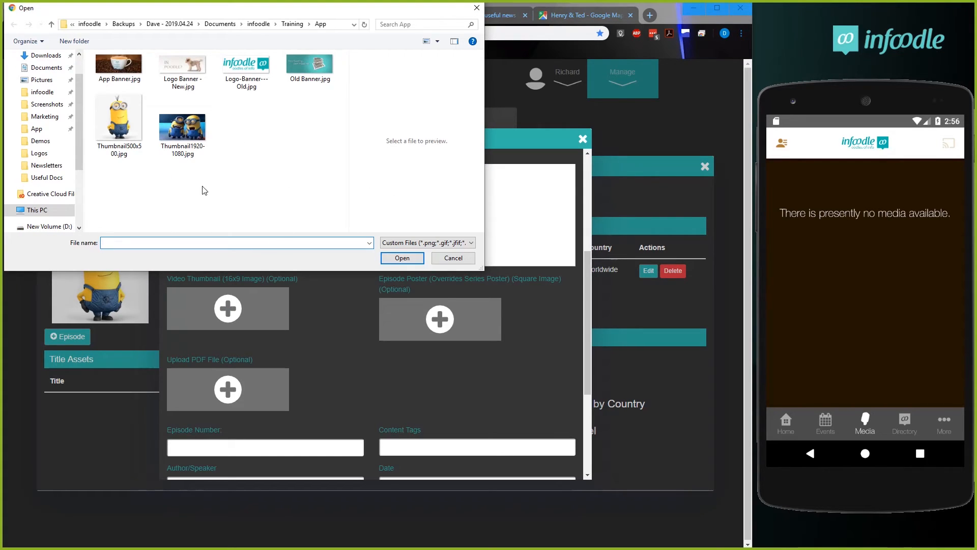
click(184, 131)
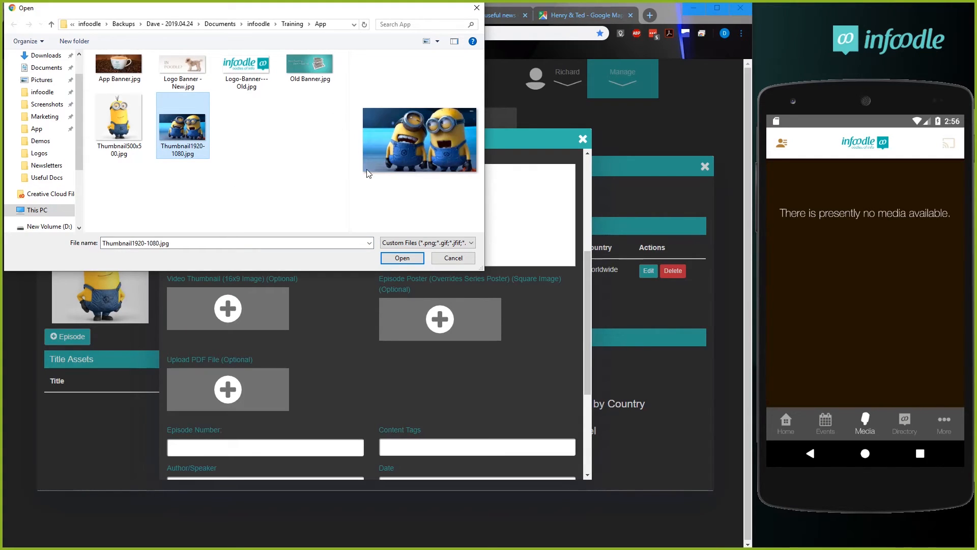
click(402, 258)
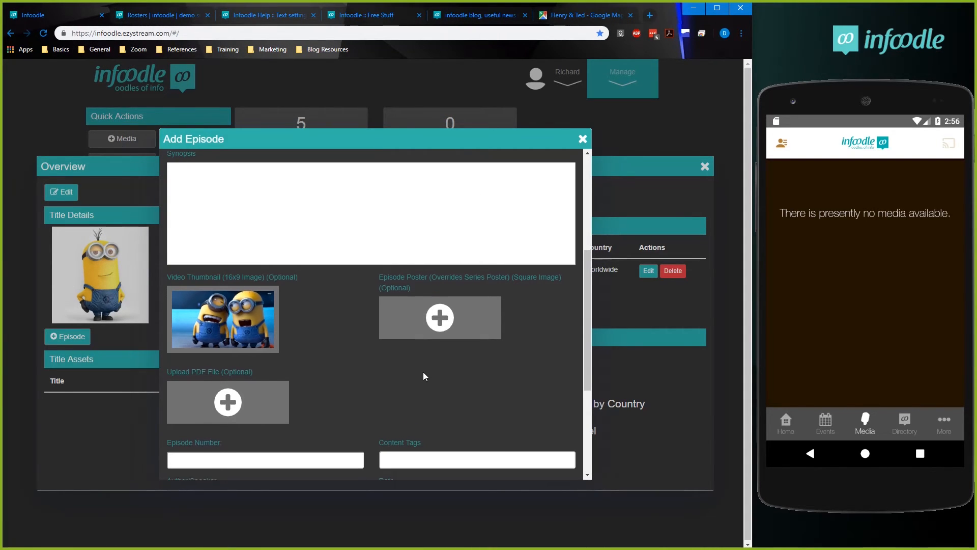
scroll(426, 377, down, 2)
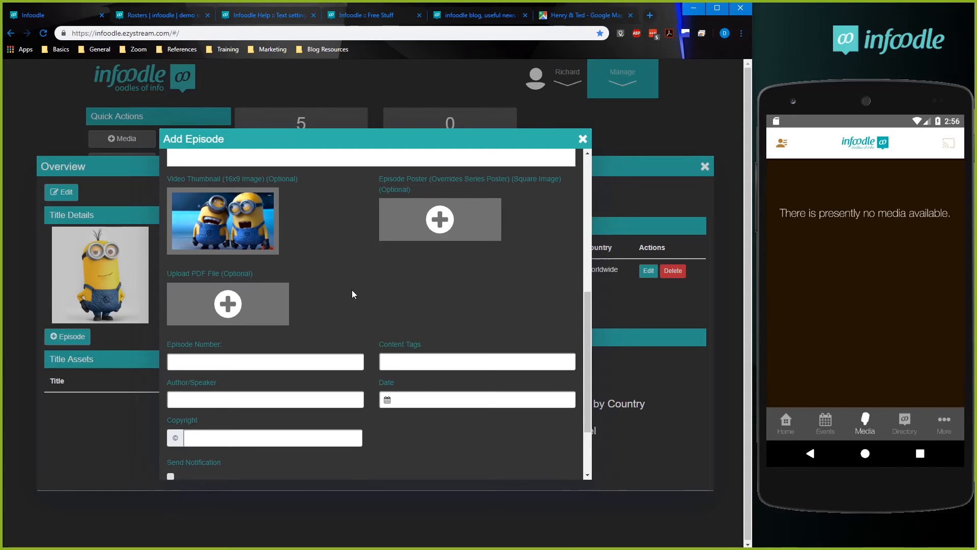
scroll(289, 320, up, 1)
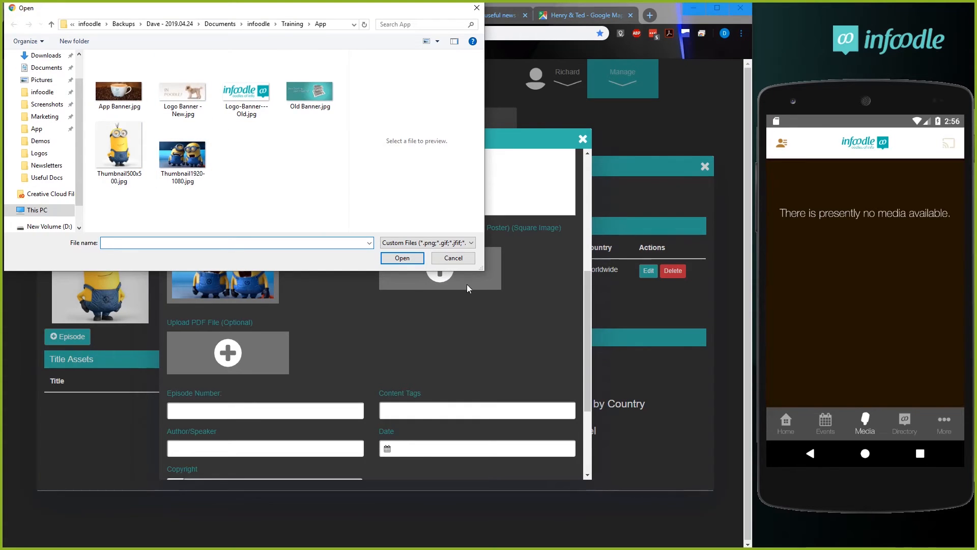
click(452, 257)
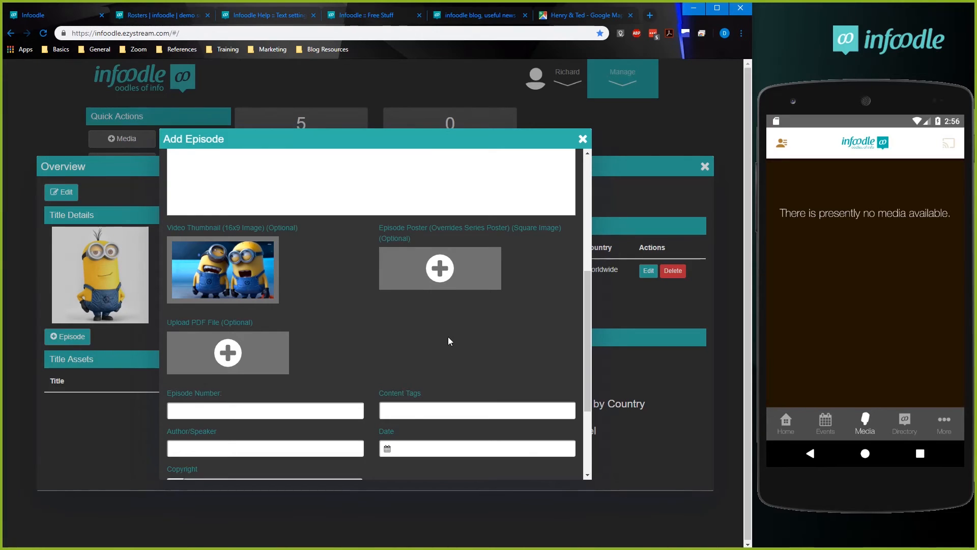
Set the episode number to 1 and enter the content tags "CV, Training".
scroll(448, 337, down, 2)
click(246, 303)
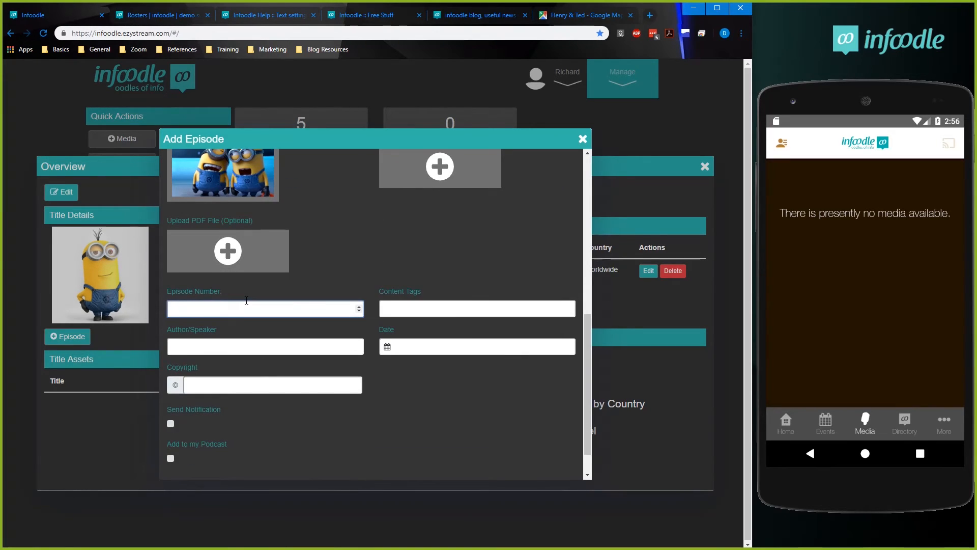
text(1)
click(400, 309)
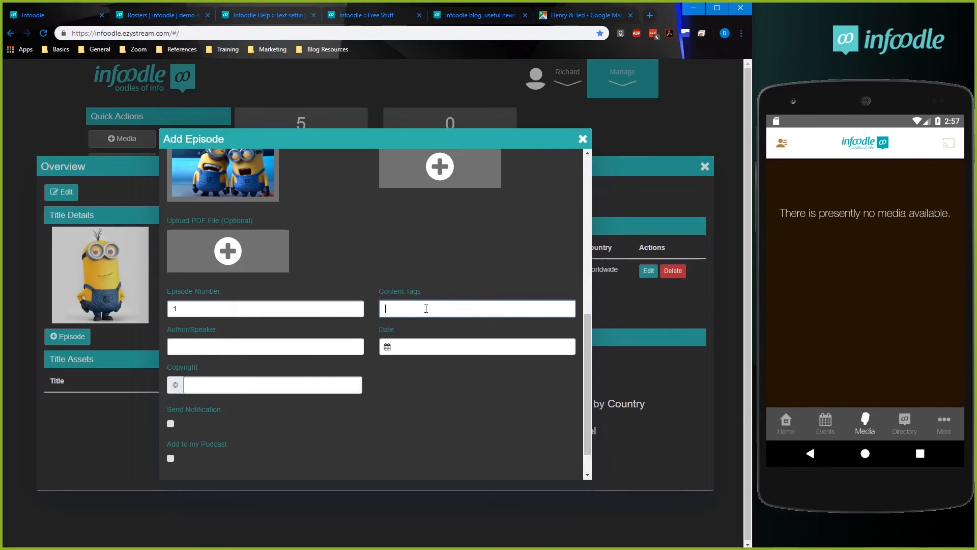
text(CV, Training)
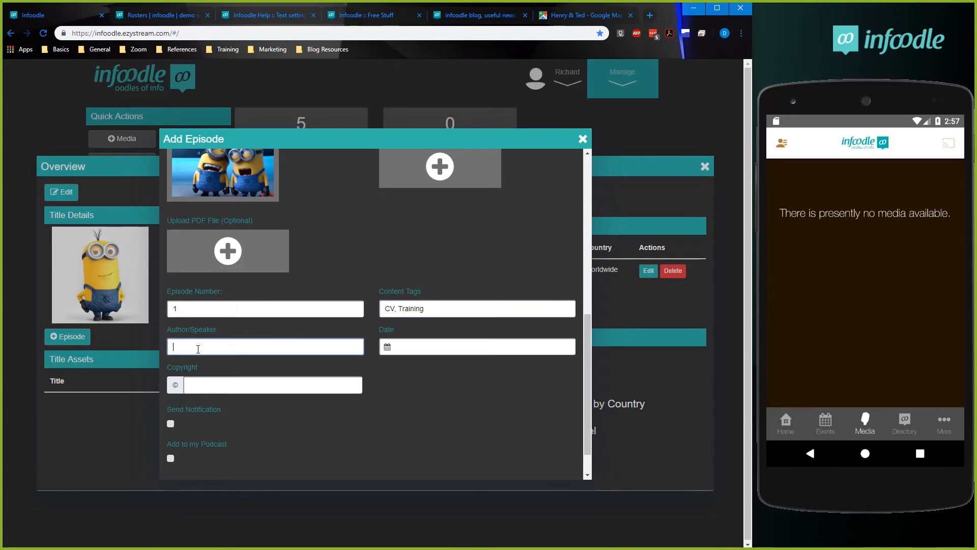
Set the episode's date to 03 Jun 2019 and its copyright to "infoodle".
click(440, 353)
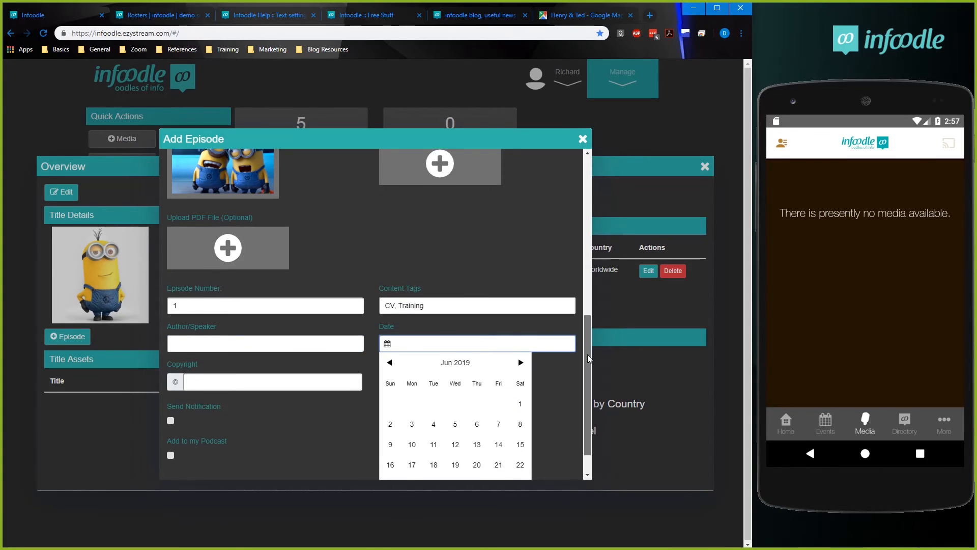
scroll(587, 348, down, 1)
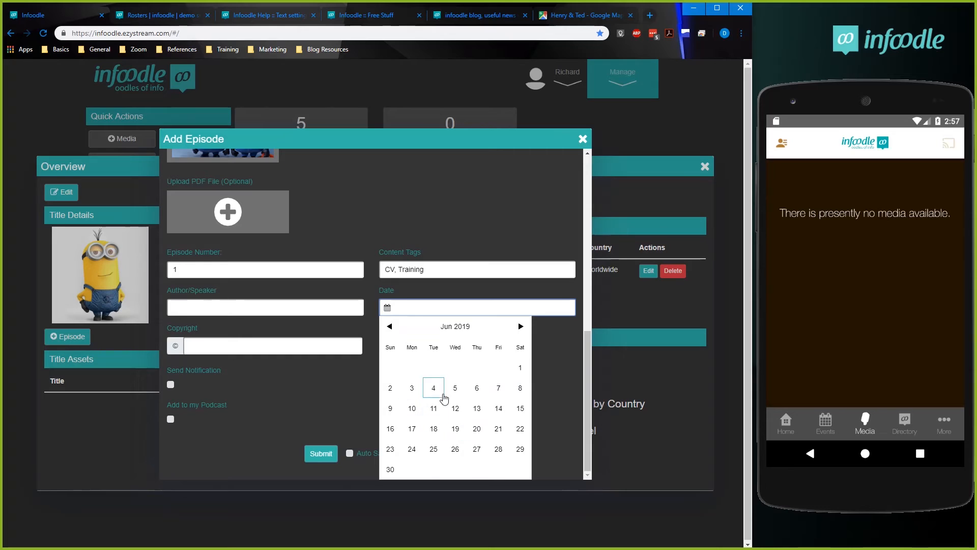
click(415, 389)
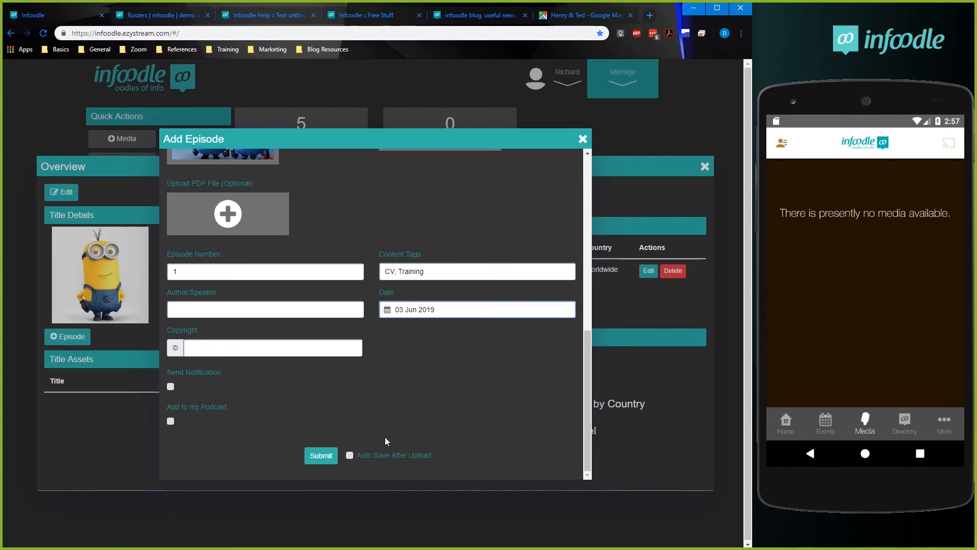
click(218, 351)
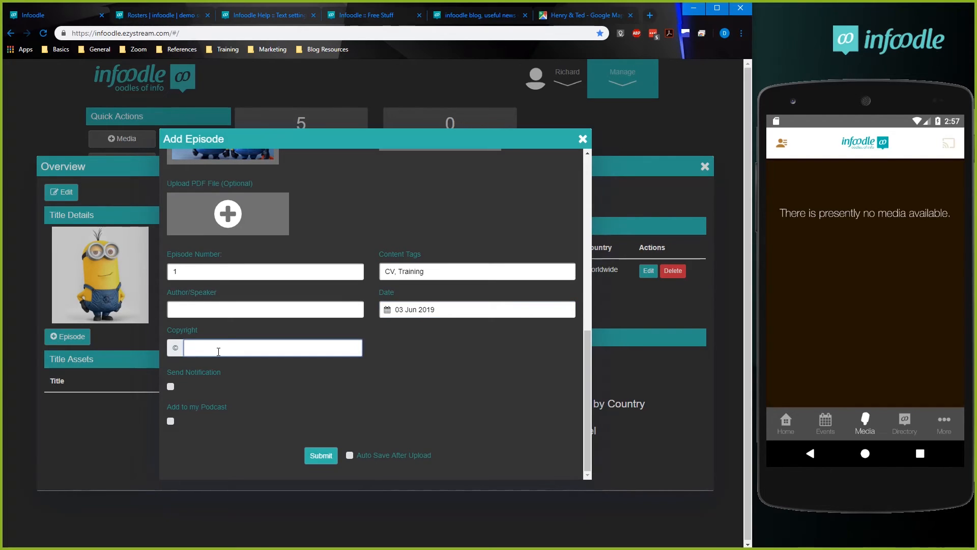
text(infood)
Enable the episode's notification and replace the message text before the episode title merge field with "The first Traing Video is up!".
click(170, 386)
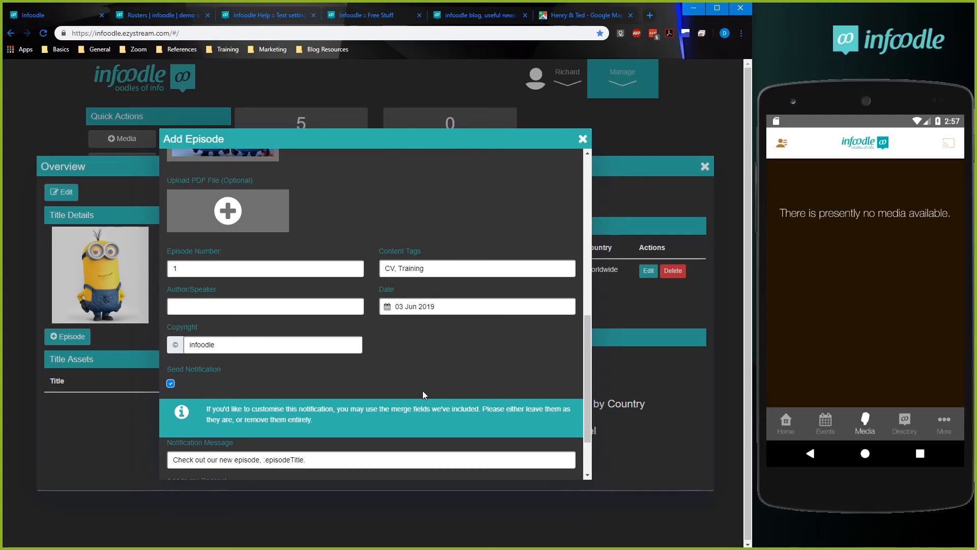
scroll(423, 390, down, 2)
drag(171, 385, 263, 385)
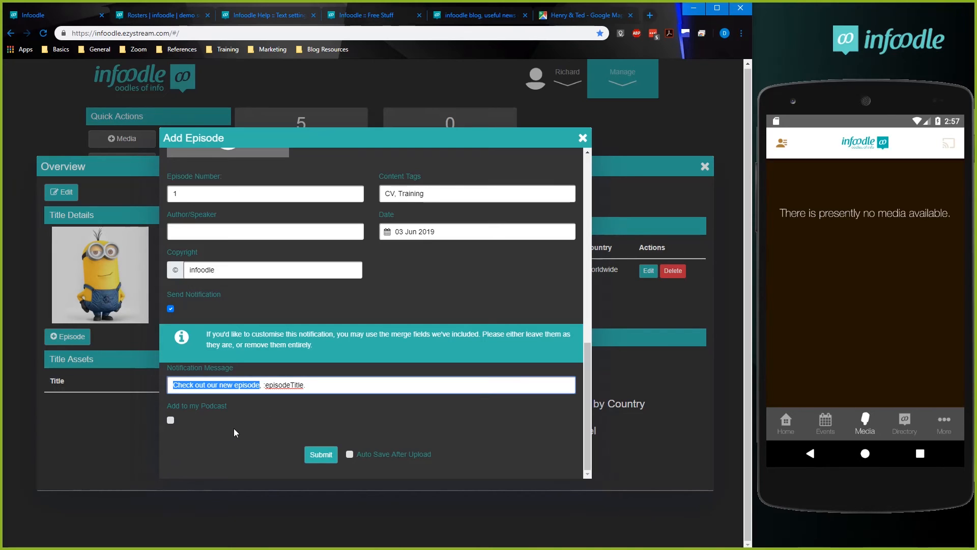
text(The first)
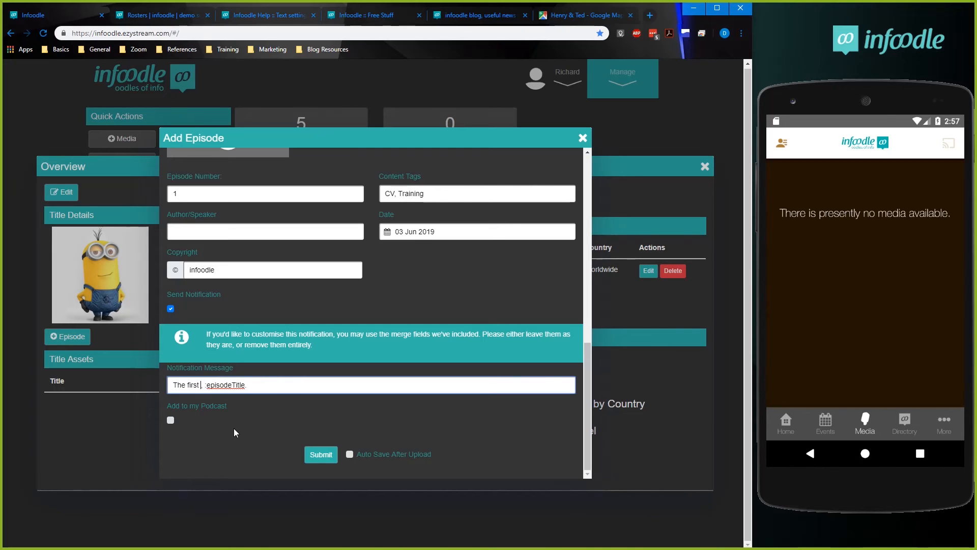
text( Traing Video is )
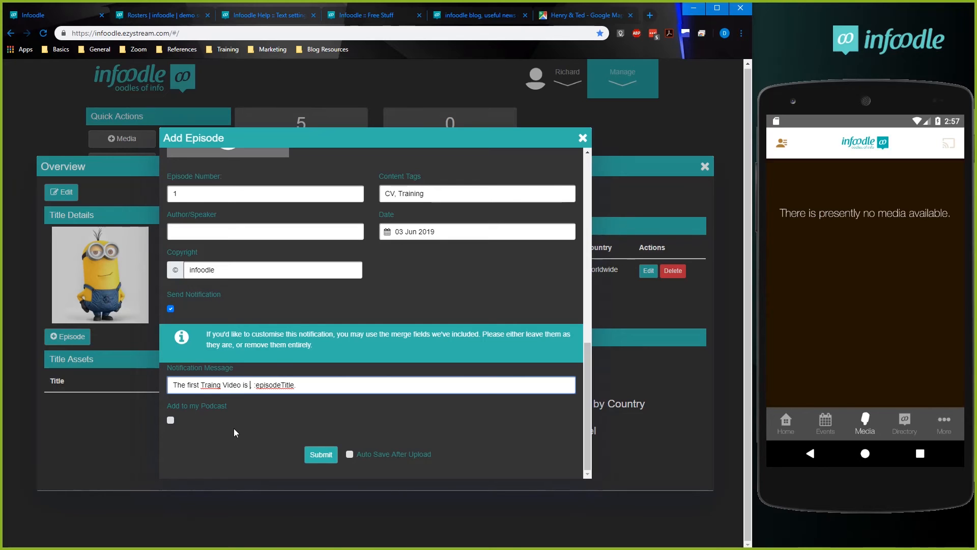
text(up!)
click(199, 407)
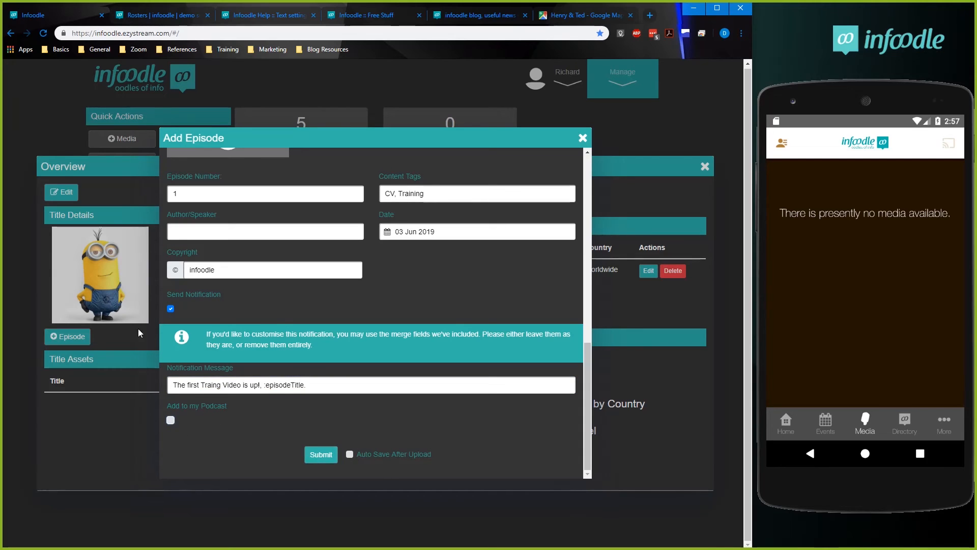
Discard the unsubmitted episode and close the series overview to return to the dashboard.
click(583, 138)
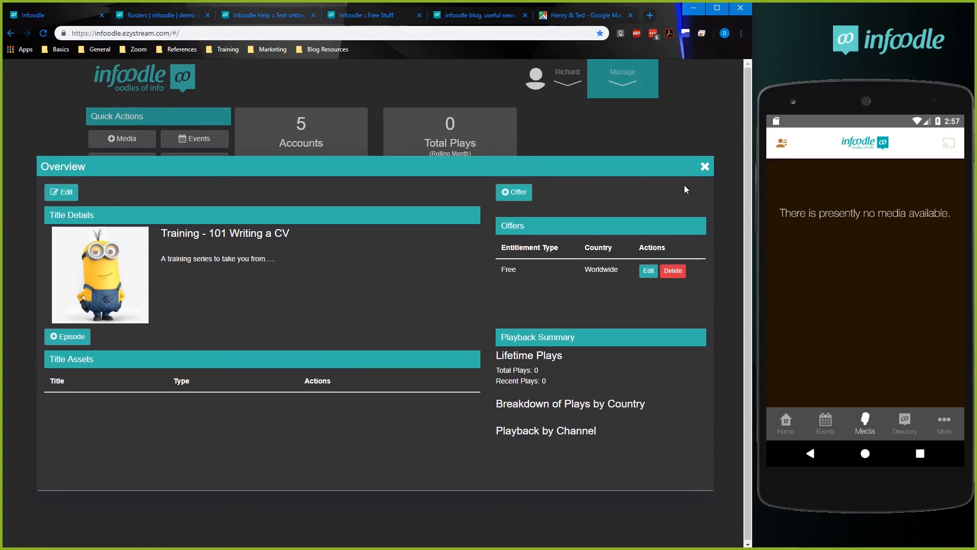
click(705, 167)
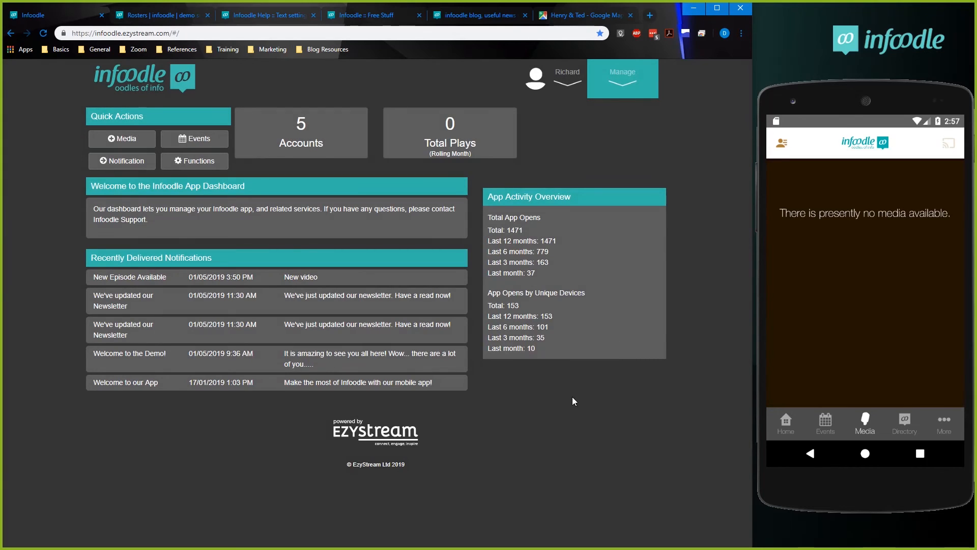
Check the Media page in the phone app and return to its home page.
click(784, 422)
click(864, 424)
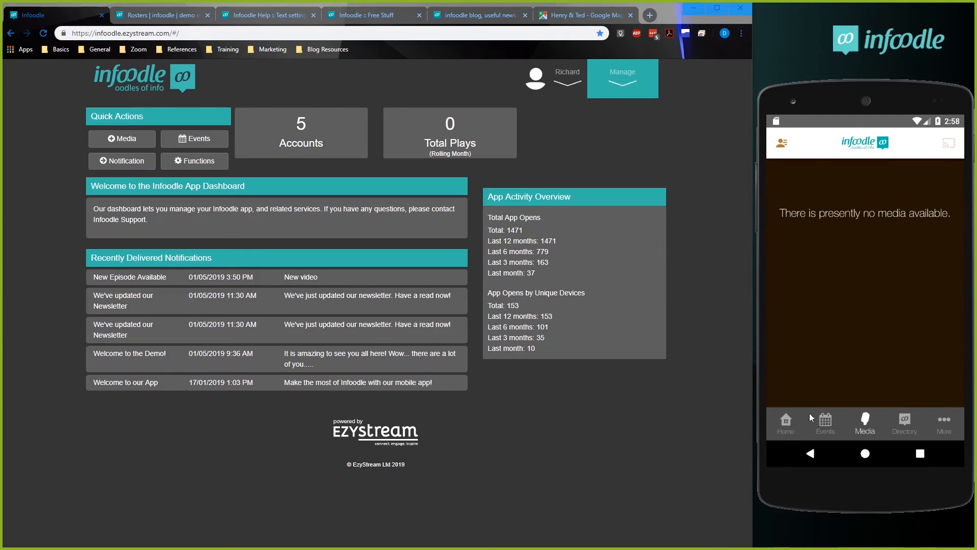
click(783, 423)
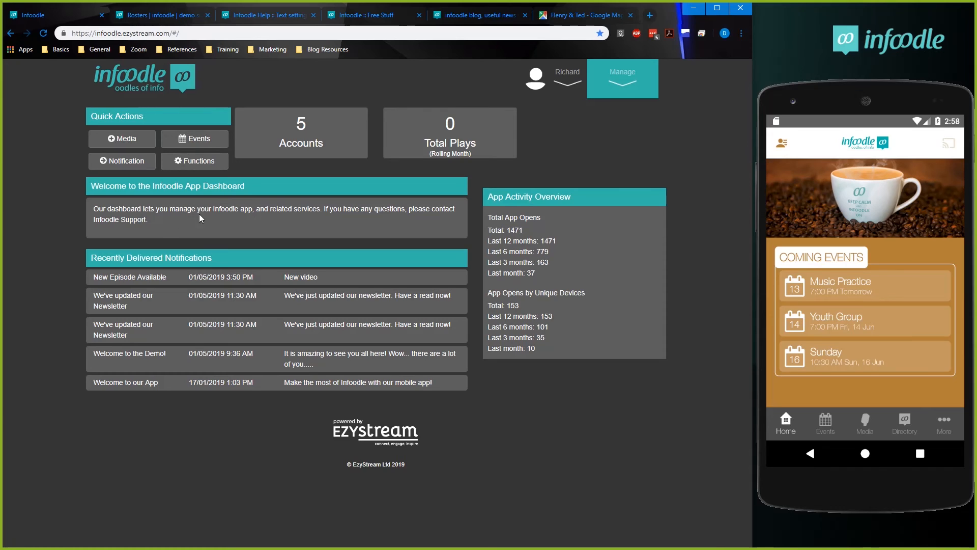
Browse the app's active services on the Functions page and open the PDF Reader configuration.
click(197, 162)
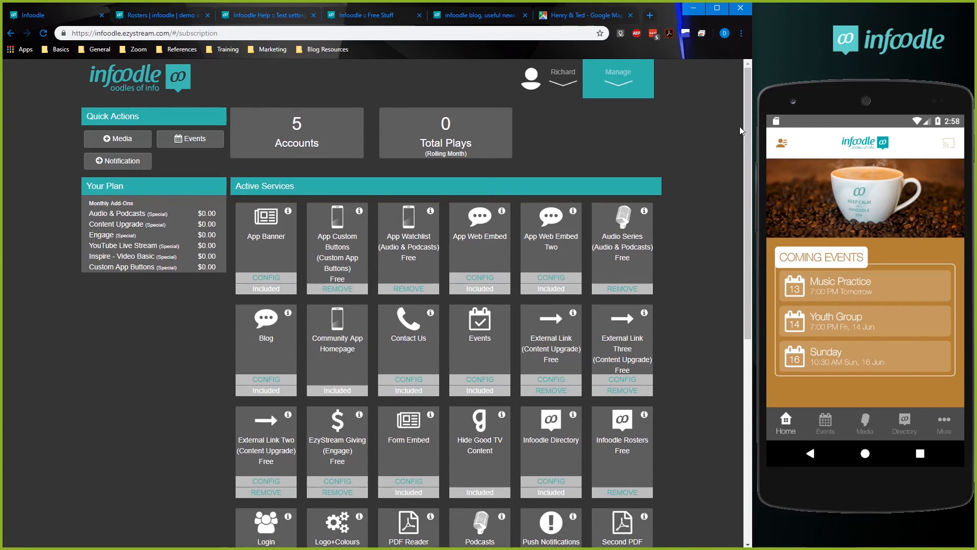
drag(749, 120, 751, 142)
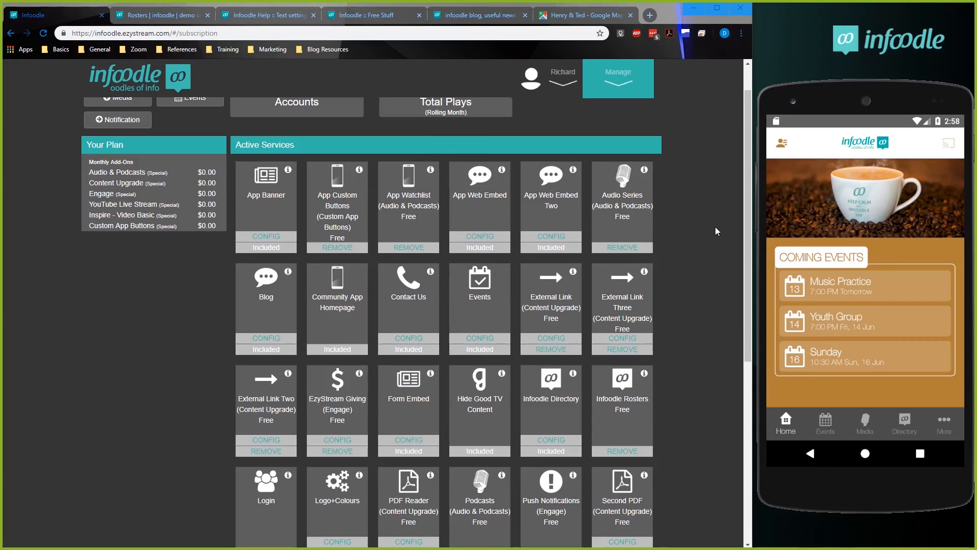
drag(749, 145, 746, 249)
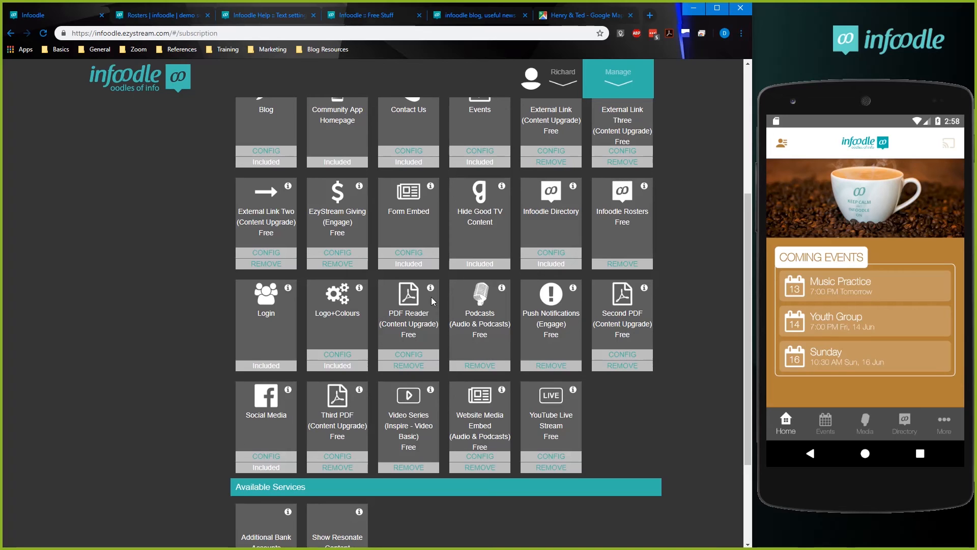
click(409, 354)
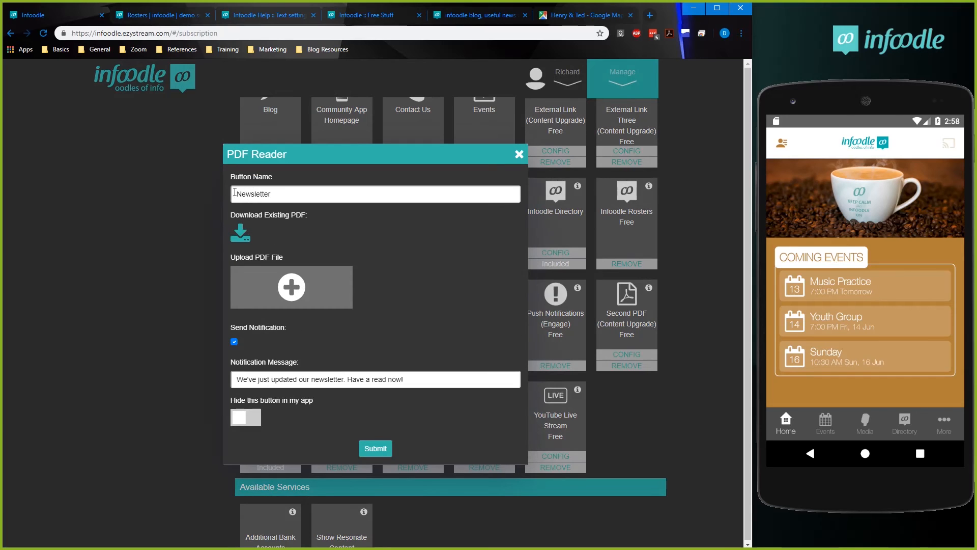
Open the Newsletter in the phone app and look through its PDF pages, trying the viewer's zoom controls.
click(938, 418)
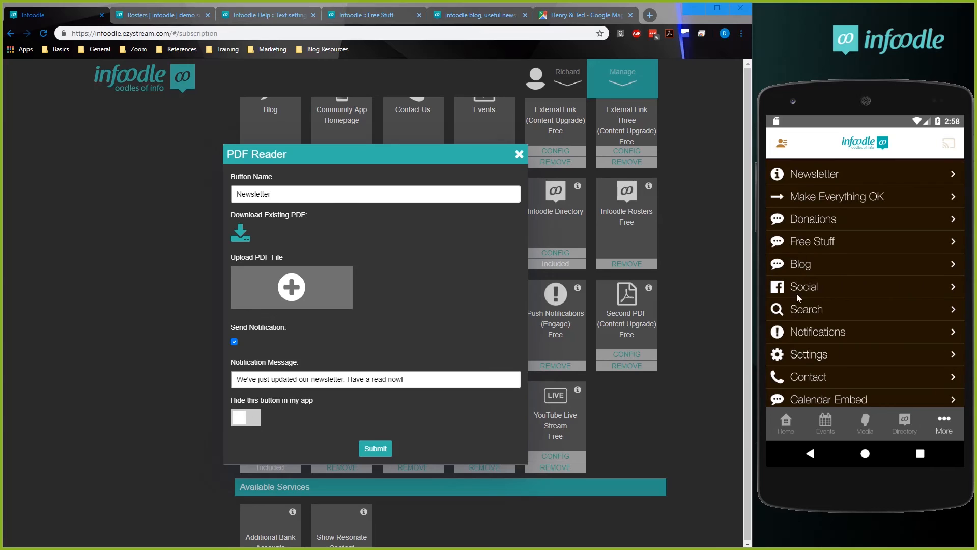
click(816, 174)
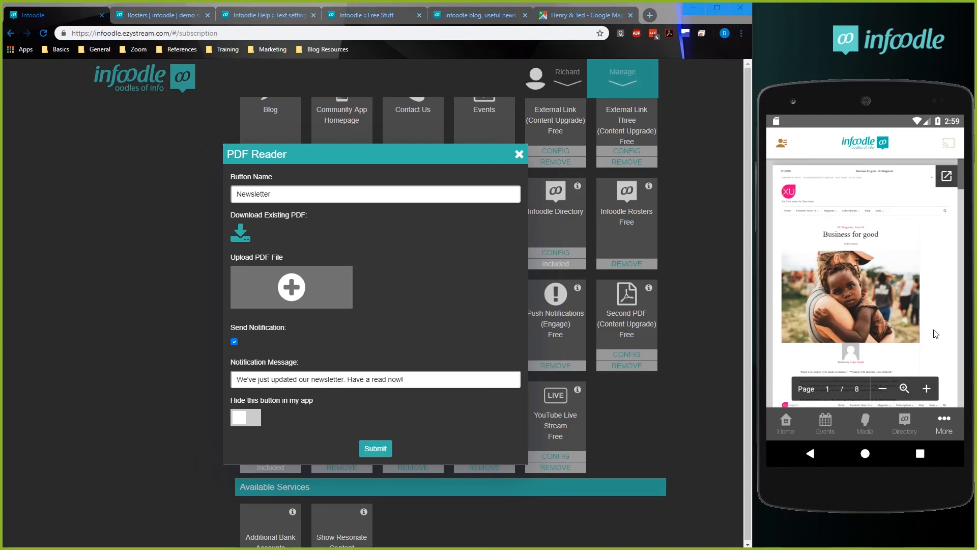
drag(911, 311, 911, 185)
drag(897, 291, 895, 245)
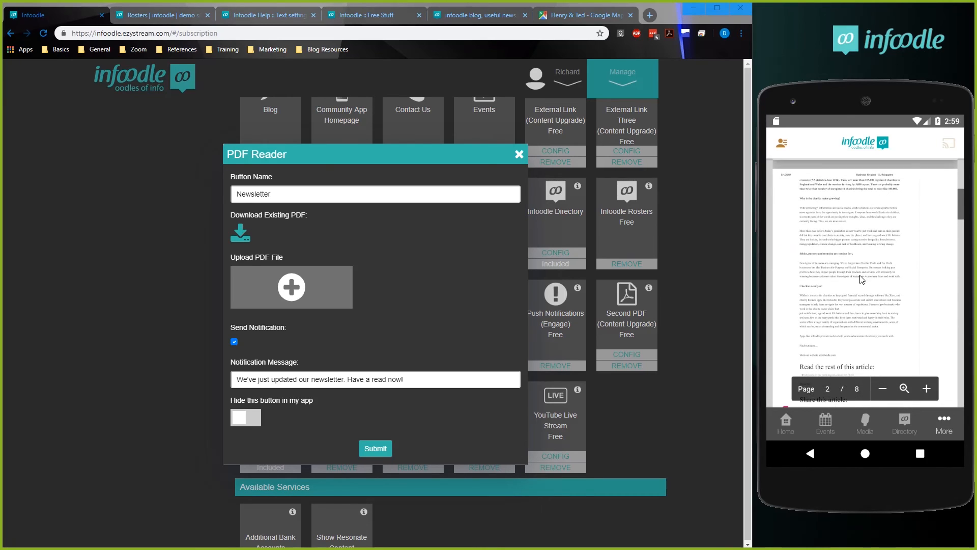
click(904, 389)
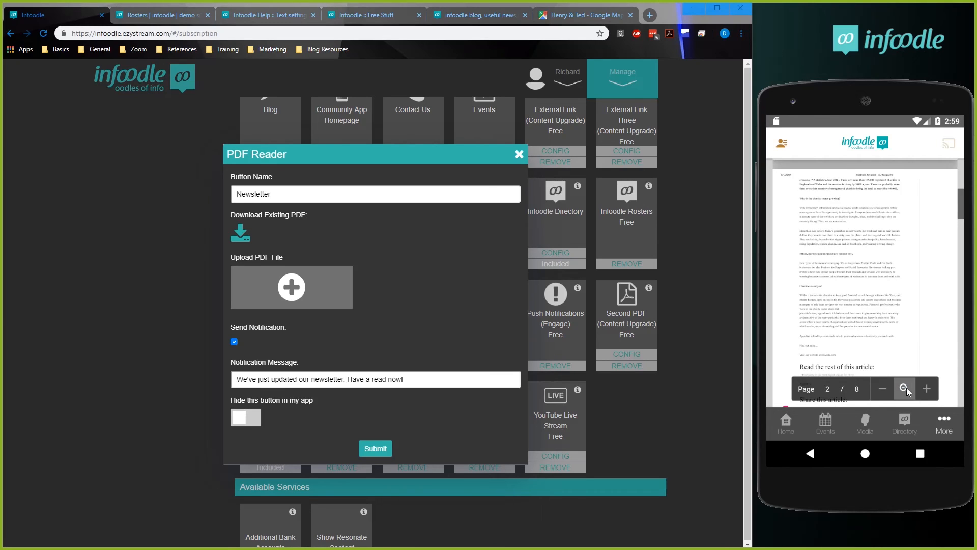
click(924, 387)
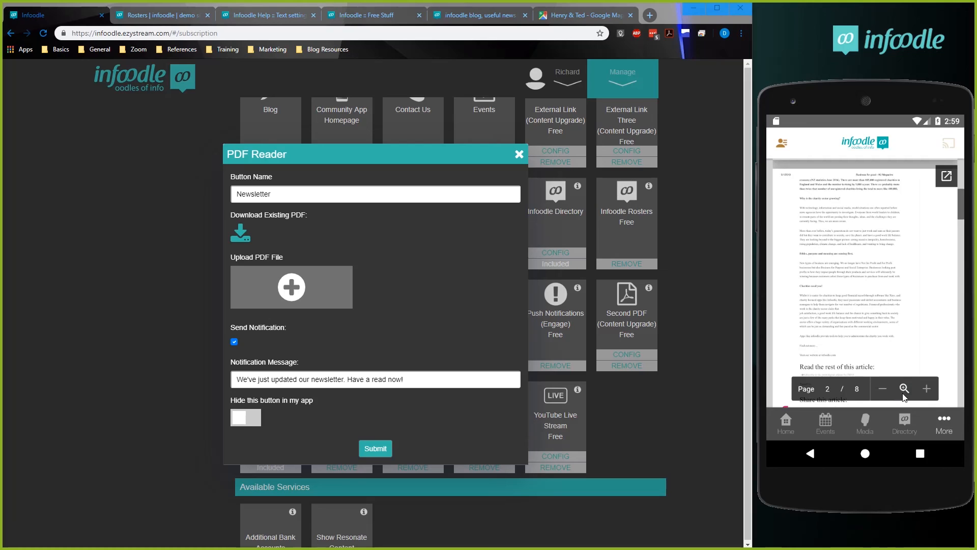
click(927, 389)
scroll(832, 295, down, 1)
scroll(833, 292, down, 3)
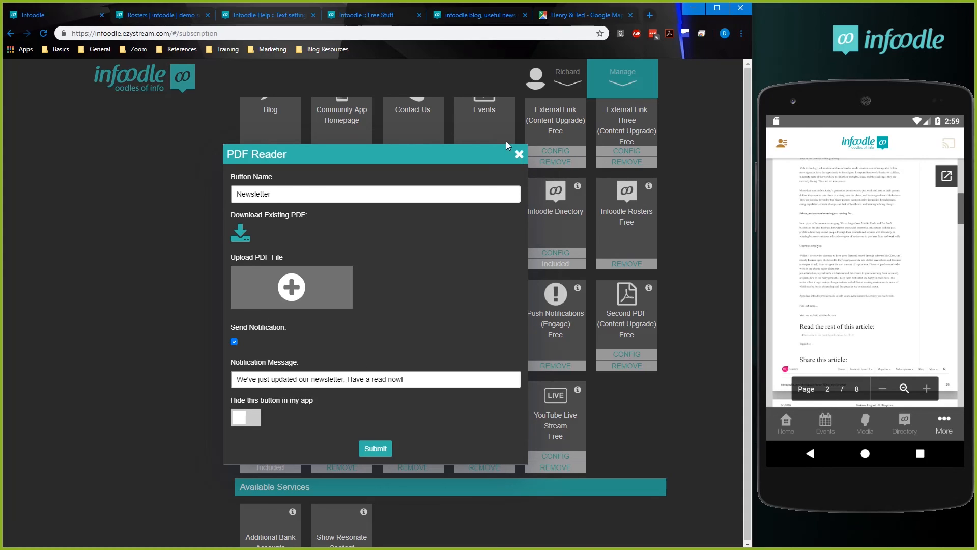
Close the PDF Reader configuration without submitting it and review the active and available services.
click(519, 155)
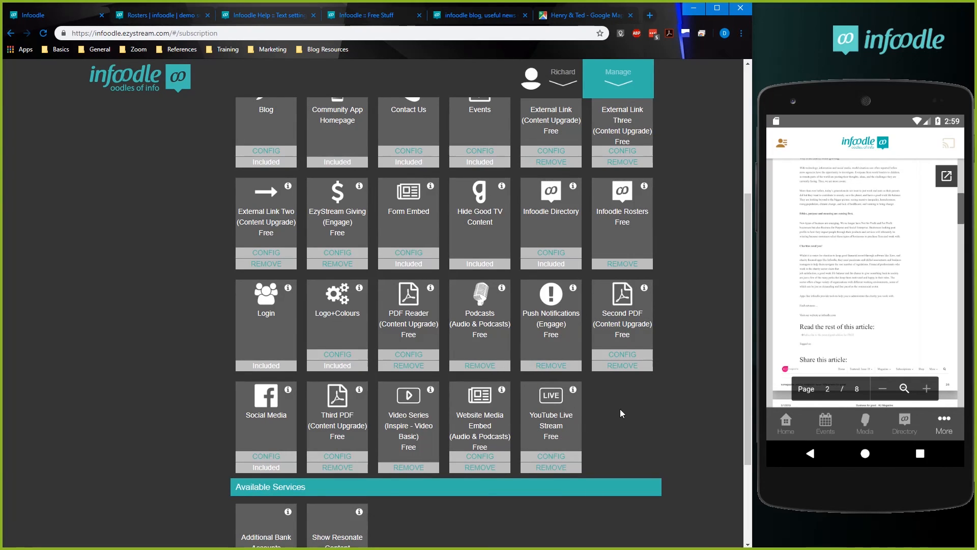
drag(742, 285, 752, 328)
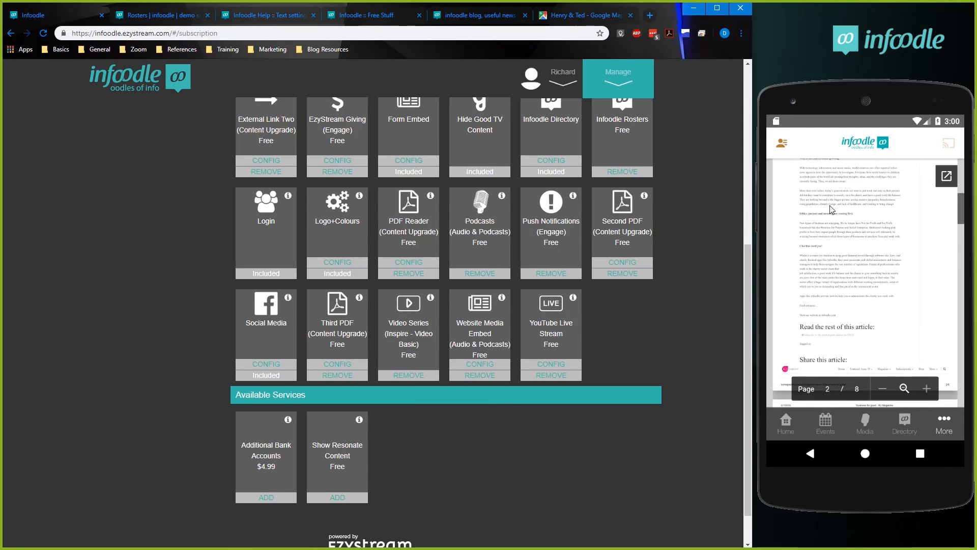
drag(747, 345, 739, 272)
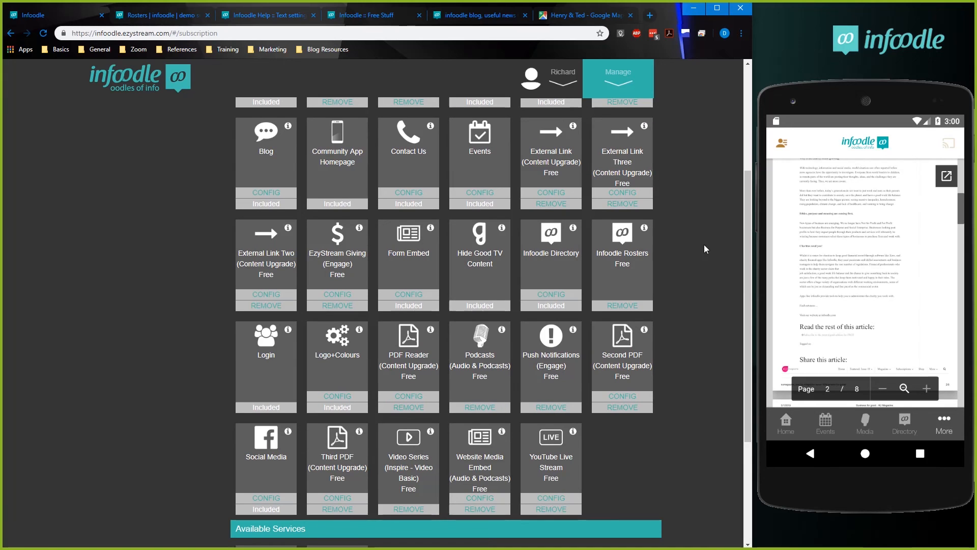
drag(743, 238, 743, 176)
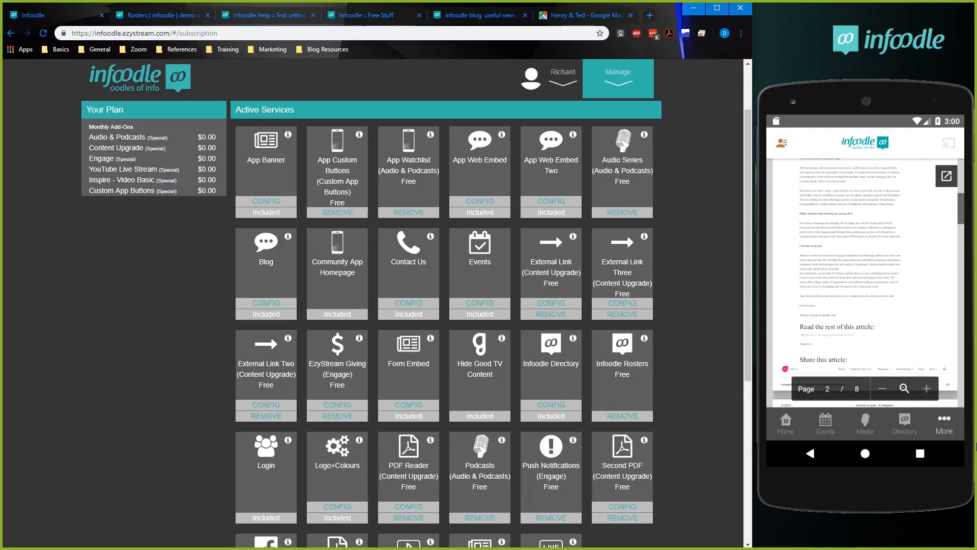
Return the phone app to its home page and switch the browser to the infoodle Rosters page.
click(786, 420)
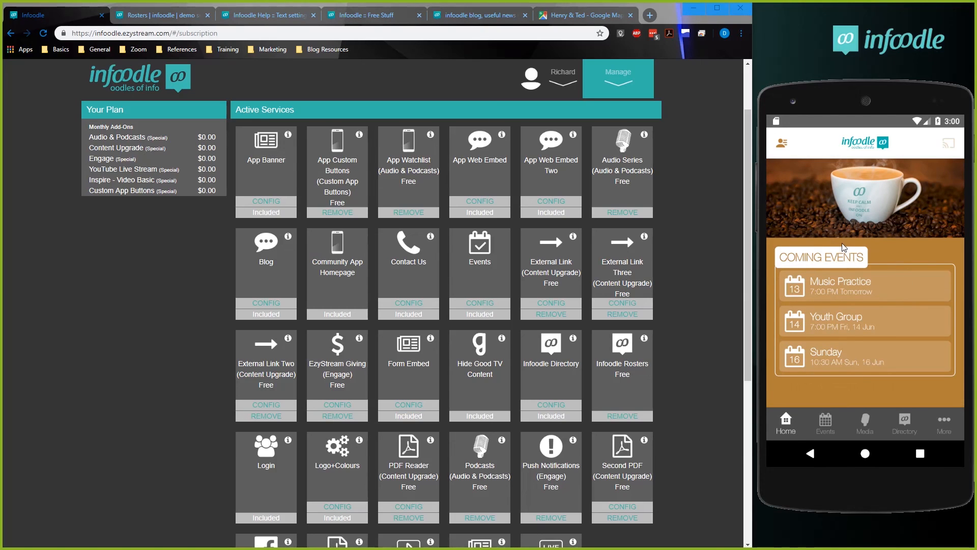
click(143, 21)
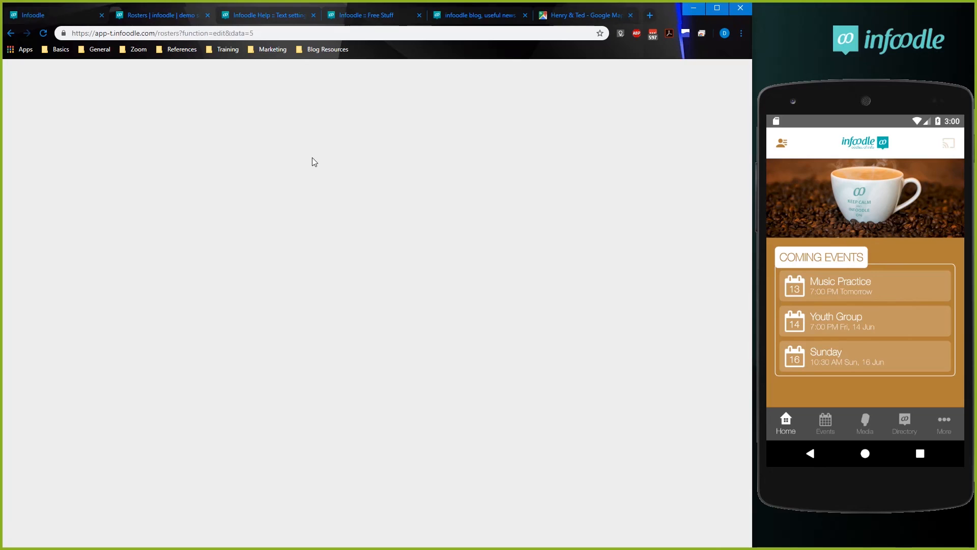